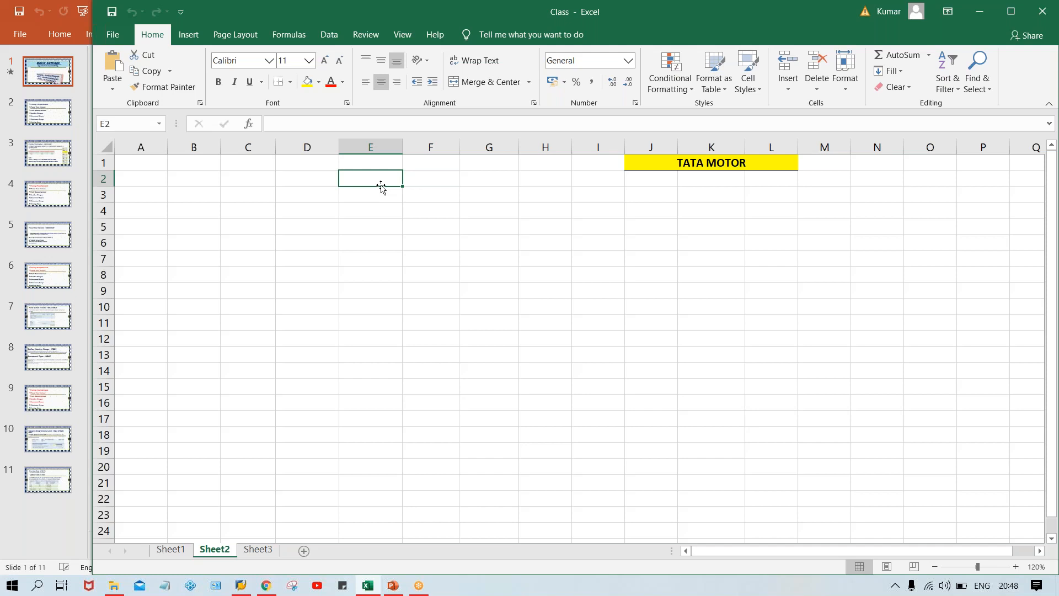
# Enter the code TM00 in cell E2 of Sheet2.
pyautogui.write('lin')
pyautogui.press('BackSpace')
pyautogui.press('BackSpace')
pyautogui.press('BackSpace')
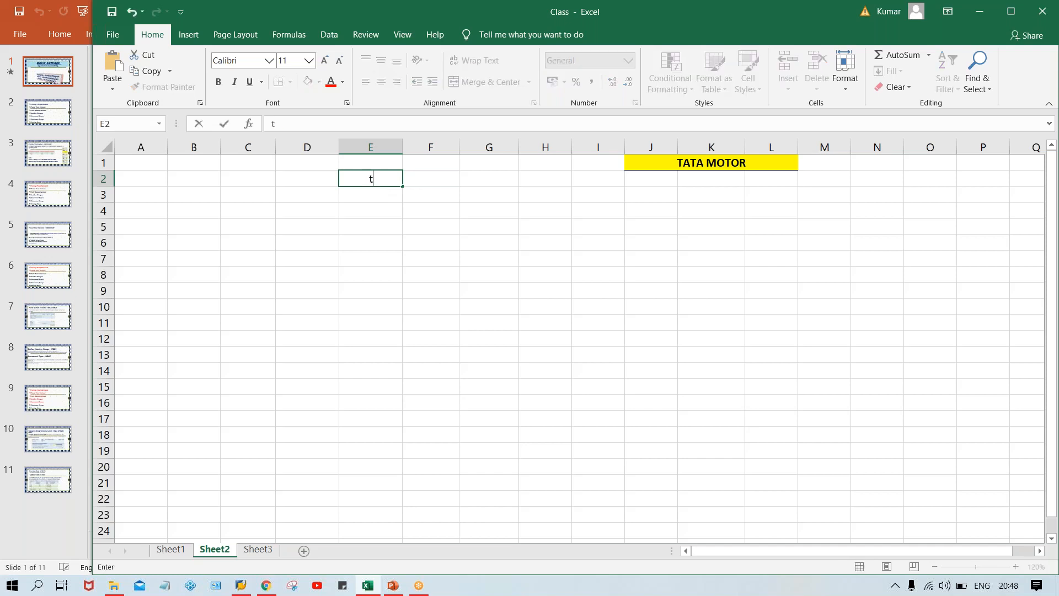
pyautogui.write('TM0')
pyautogui.press('capslock')
pyautogui.write('0')
pyautogui.press('Return')
pyautogui.click(395, 176)
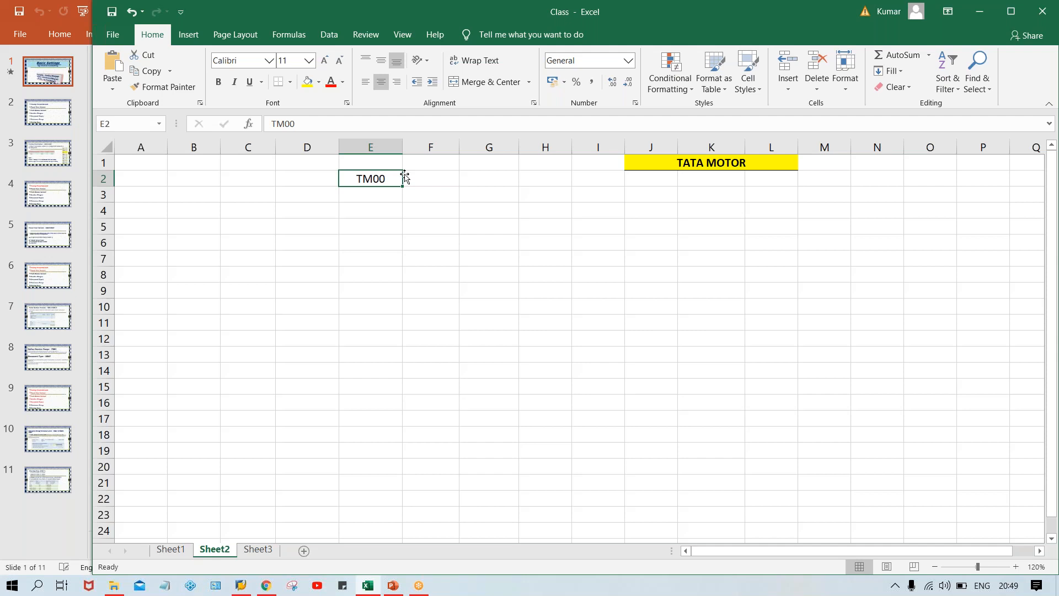
# Enter the year 2020 in cell E4, two rows below the TM00 code.
pyautogui.click(369, 221)
pyautogui.click(370, 207)
pyautogui.write('200')
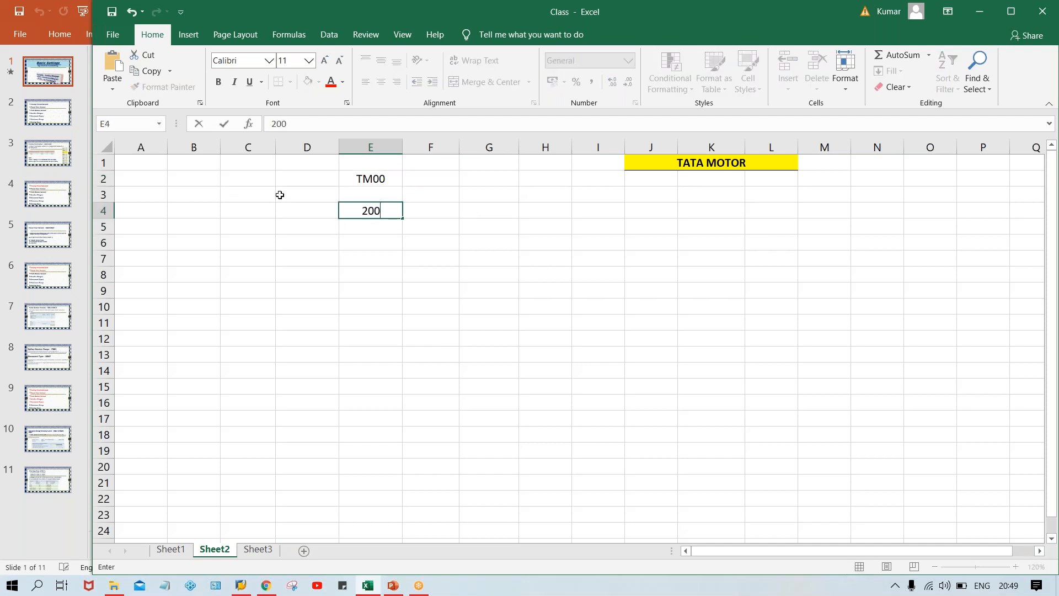
pyautogui.press('BackSpace')
pyautogui.write('20')
pyautogui.press('Return')
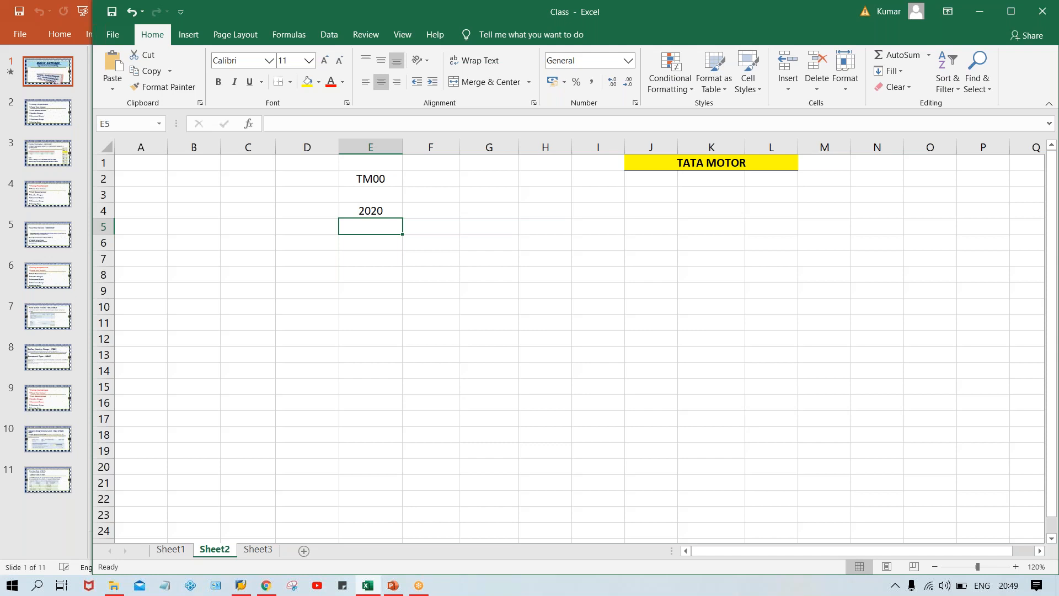
# Replace the year in cell E4 with the month name JUNE.
pyautogui.click(370, 211)
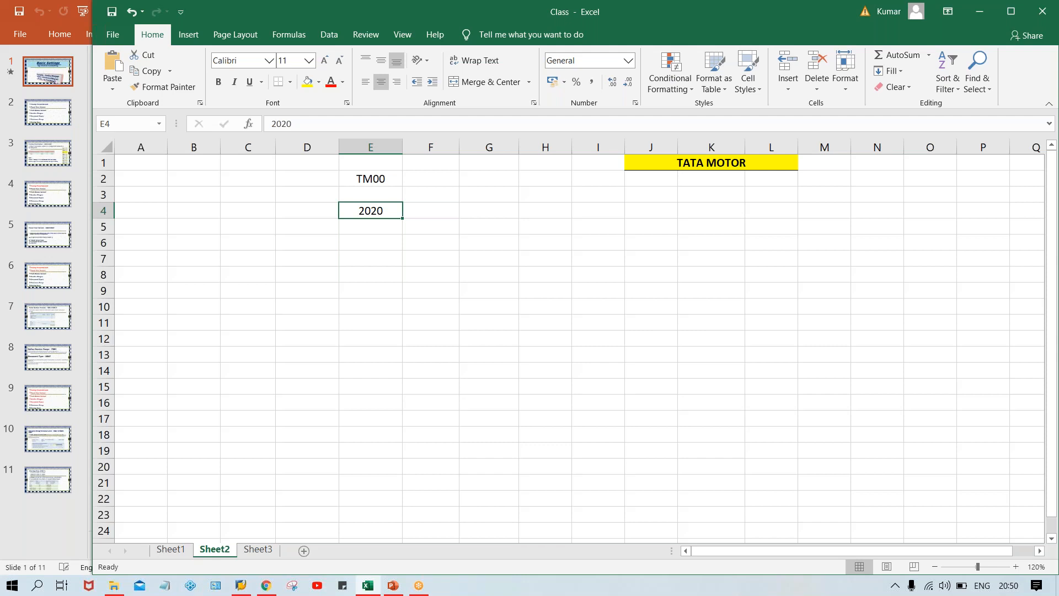
pyautogui.press('Delete')
pyautogui.write('JUNE')
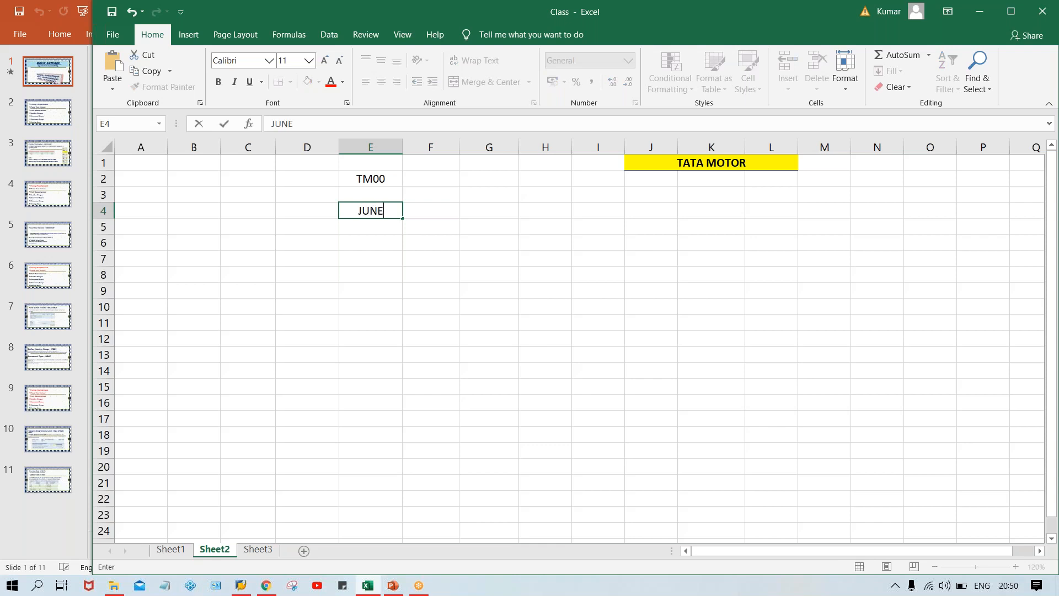
pyautogui.press('Tab')
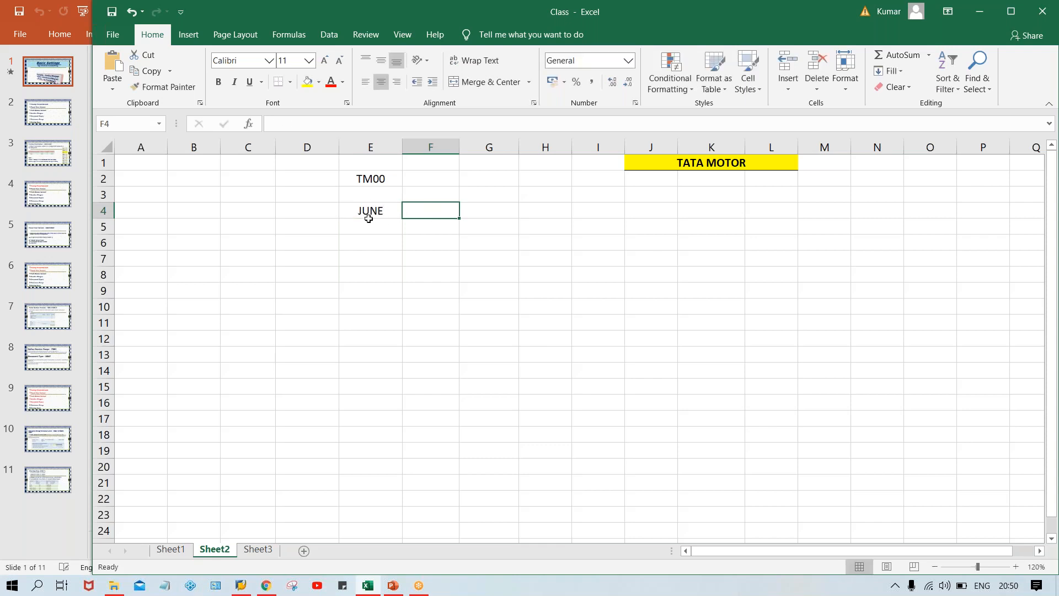
pyautogui.click(367, 215)
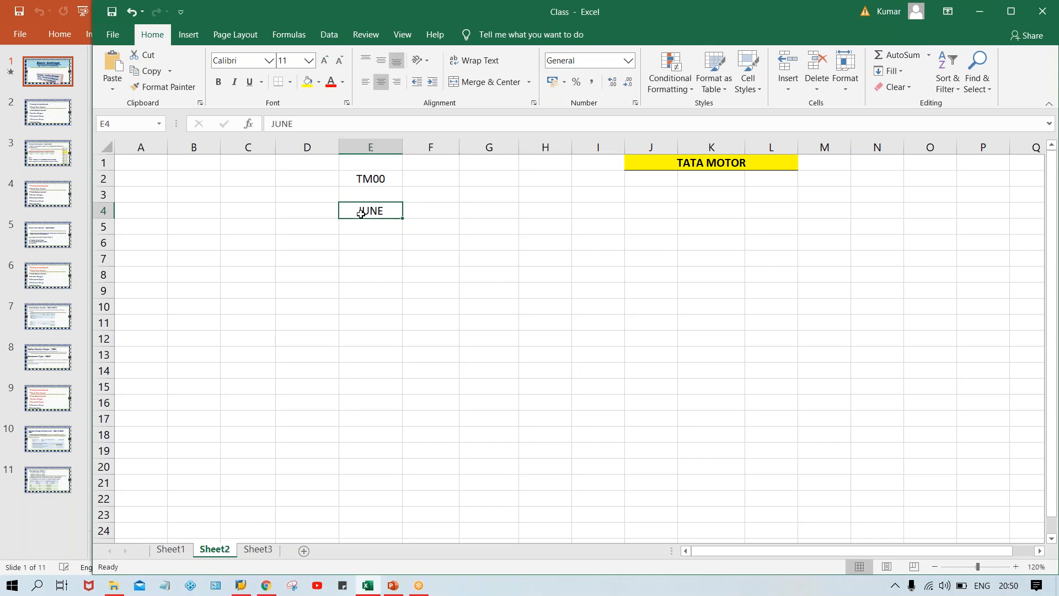
# Fill the cells beside JUNE in row 4 with 6 in F4, 3 in G4 and 12 in H4.
pyautogui.click(423, 212)
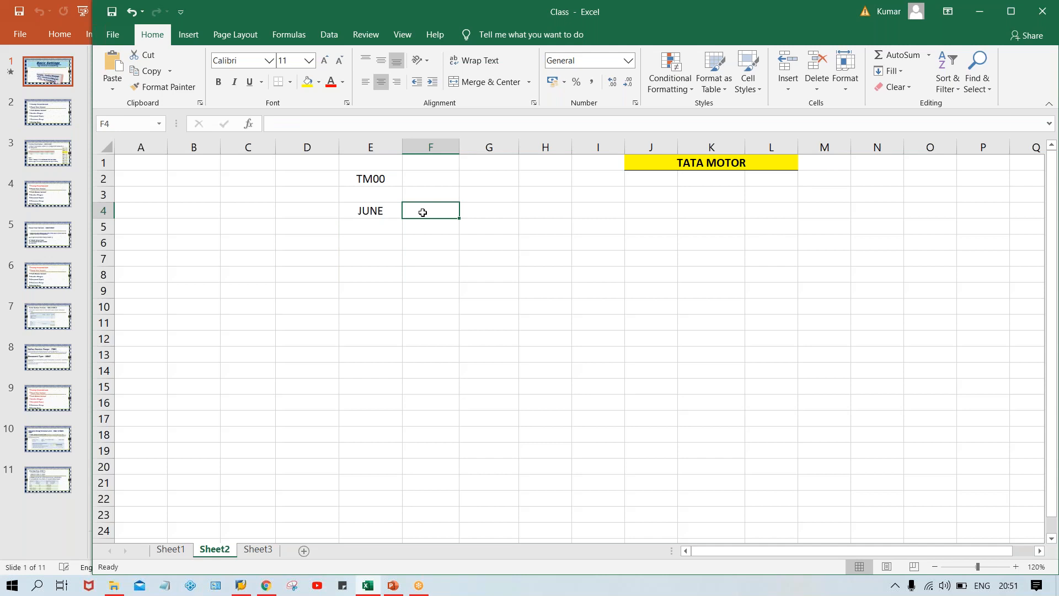
pyautogui.write('6')
pyautogui.press('Tab')
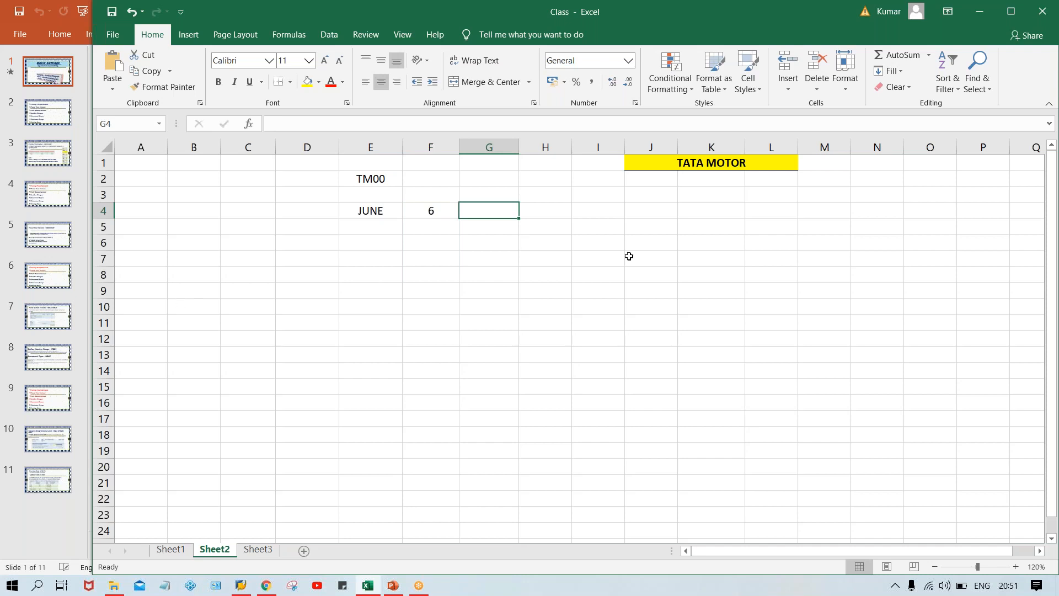
pyautogui.click(911, 198)
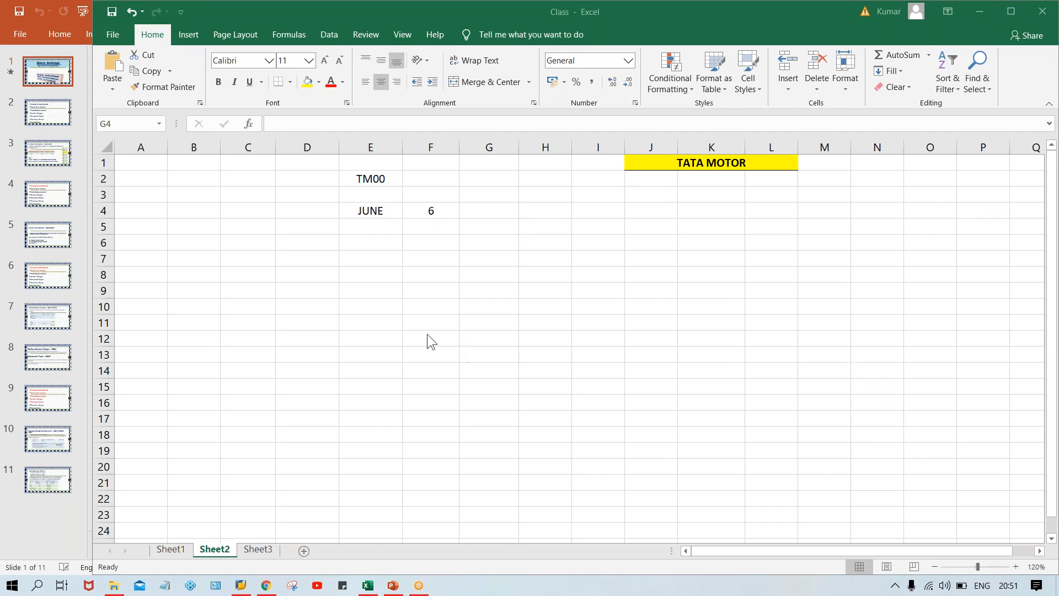
pyautogui.click(478, 205)
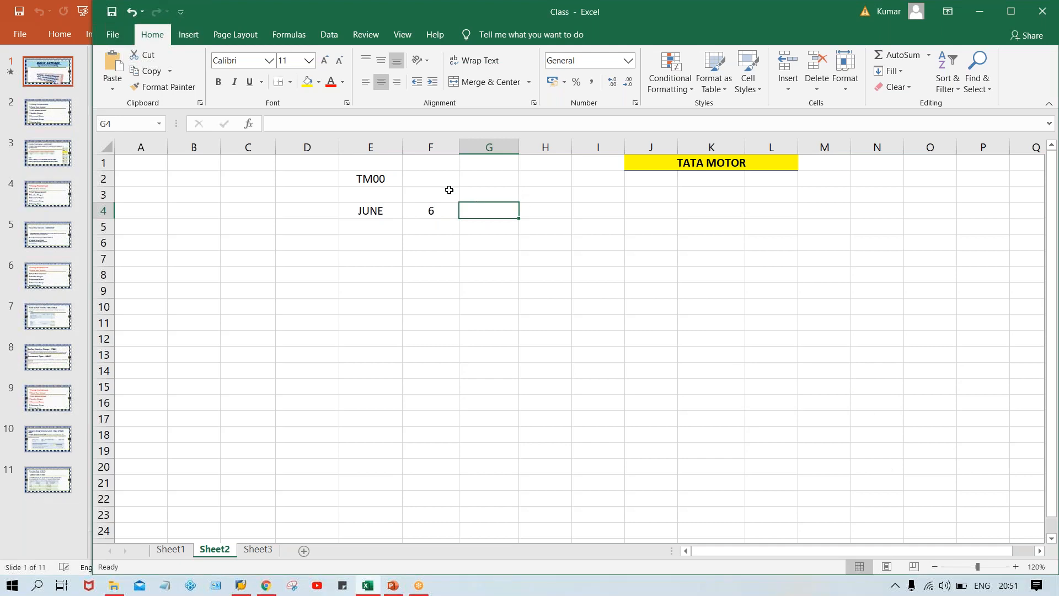
pyautogui.write('3')
pyautogui.press('Tab')
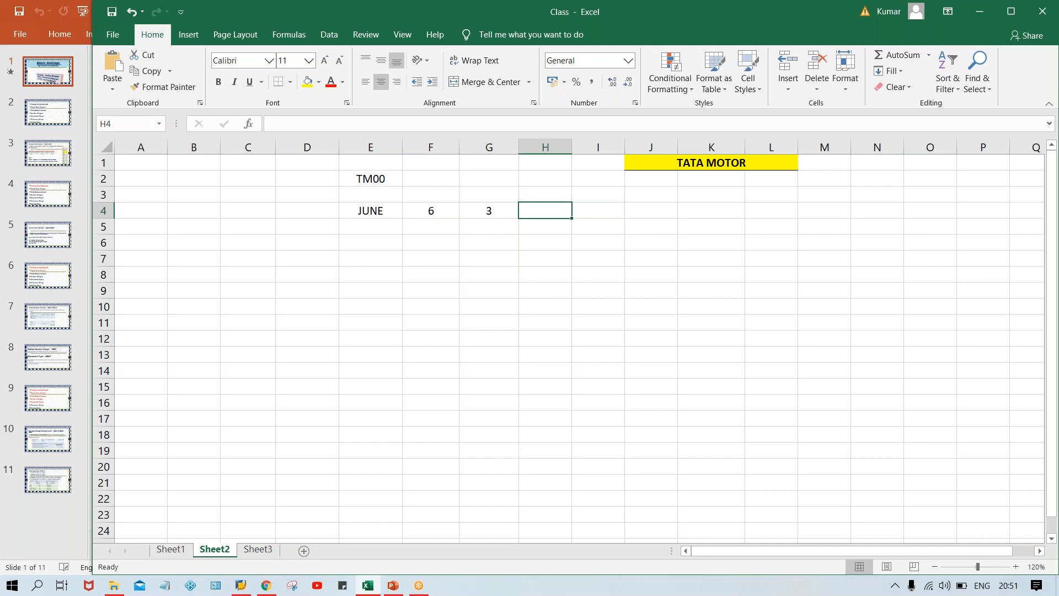
pyautogui.write('12')
pyautogui.press('Return')
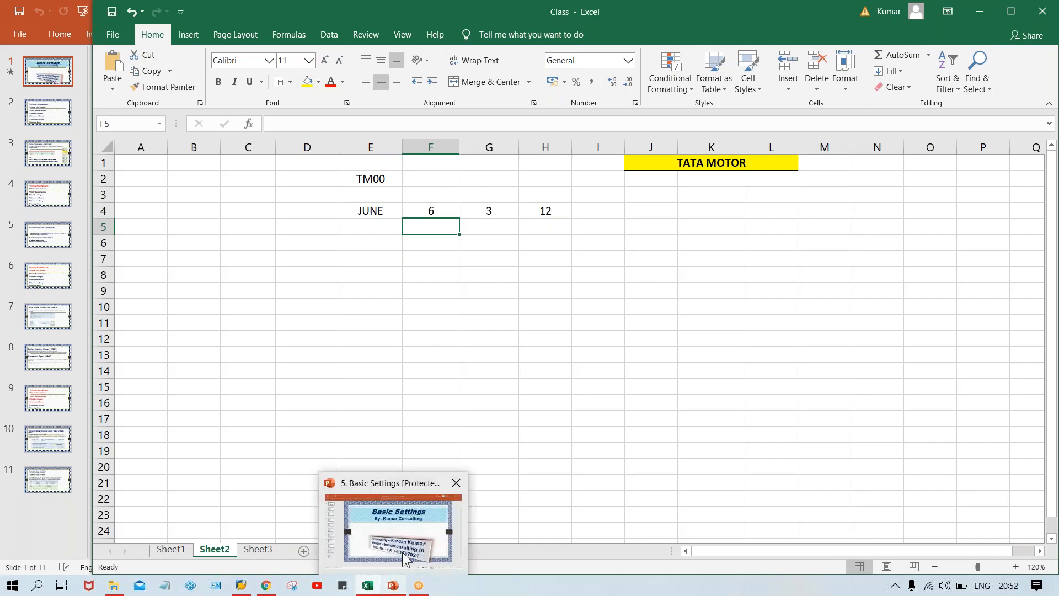
# Switch to the Basic Settings presentation in PowerPoint and move on from its title slide.
pyautogui.click(392, 585)
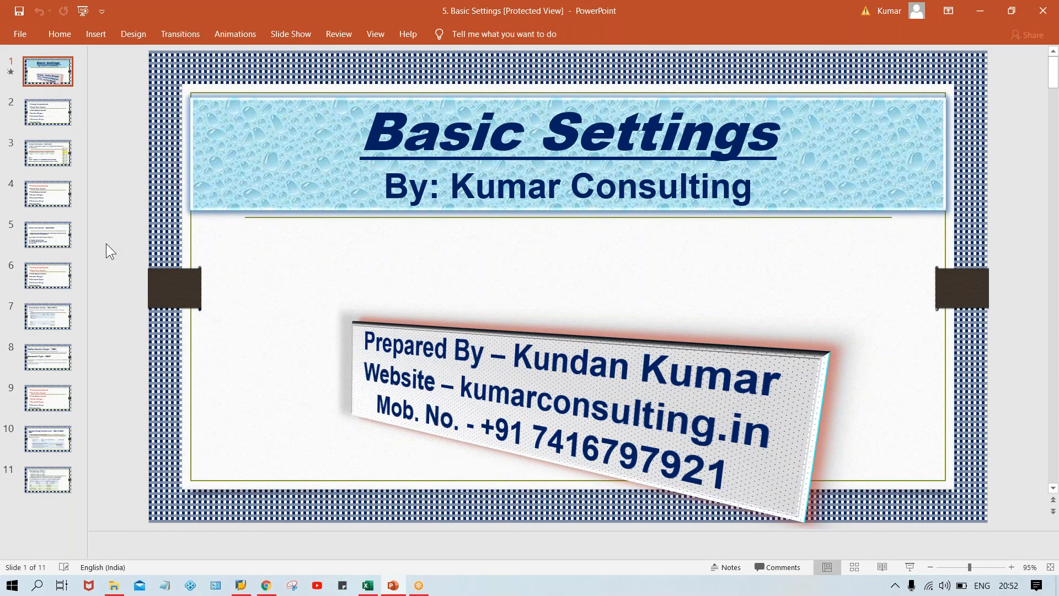
pyautogui.scroll(-1, 106, 243)
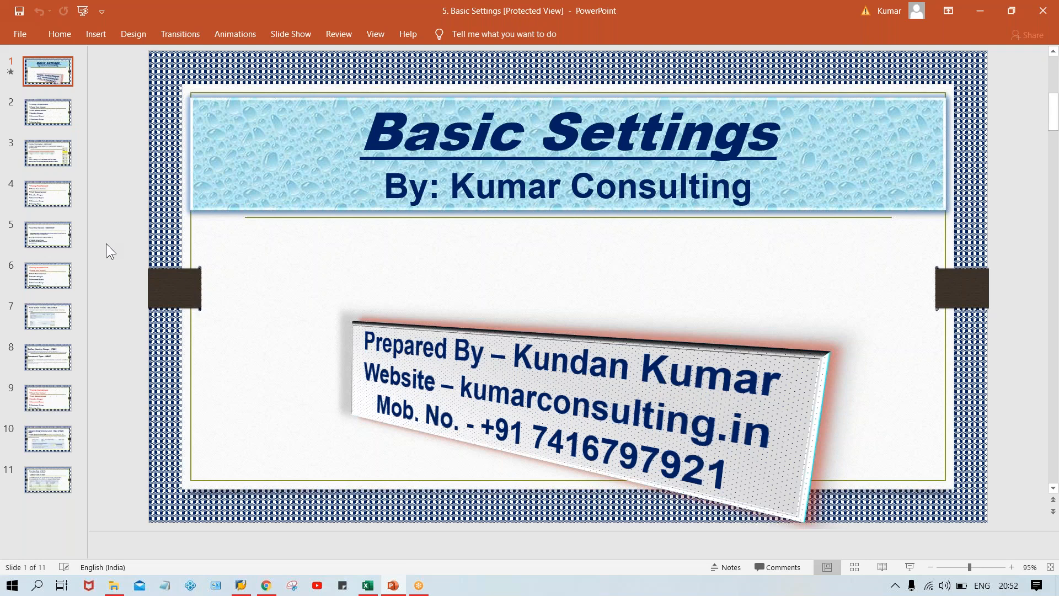
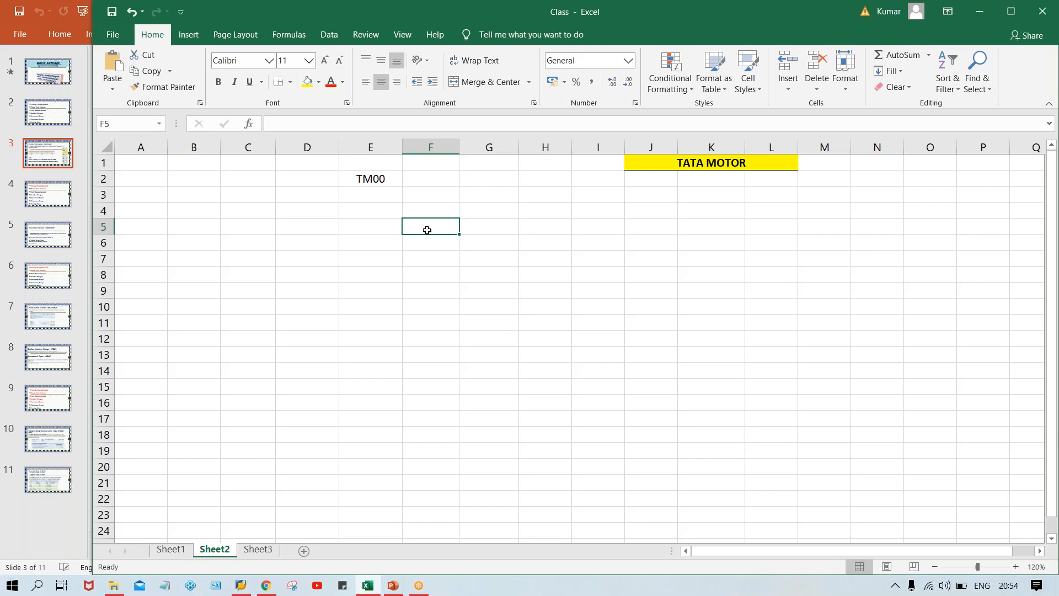
# Clear the TM00 code from cell E2.
pyautogui.click(415, 210)
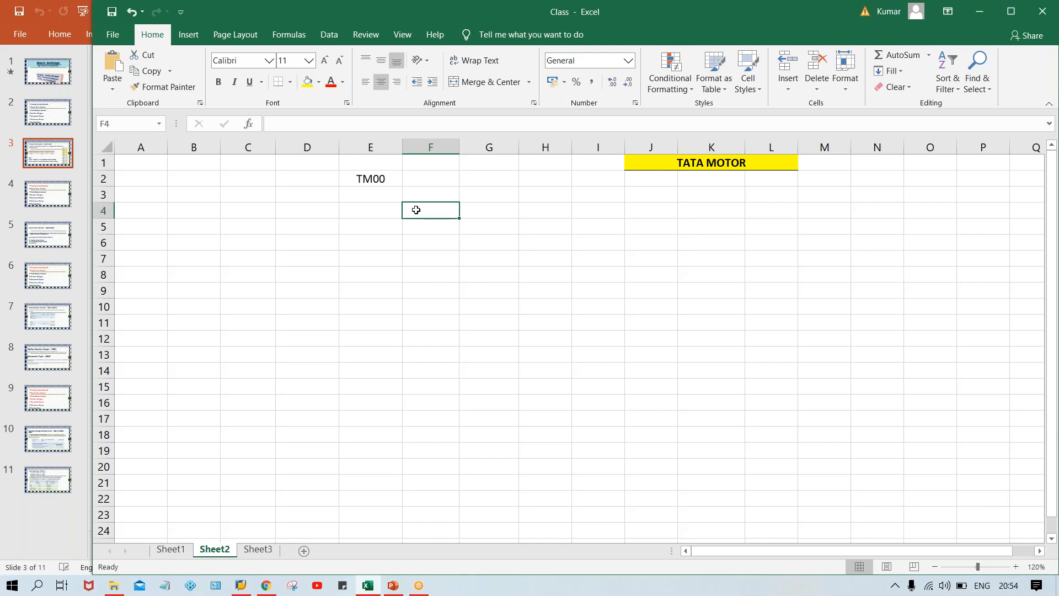
pyautogui.click(369, 178)
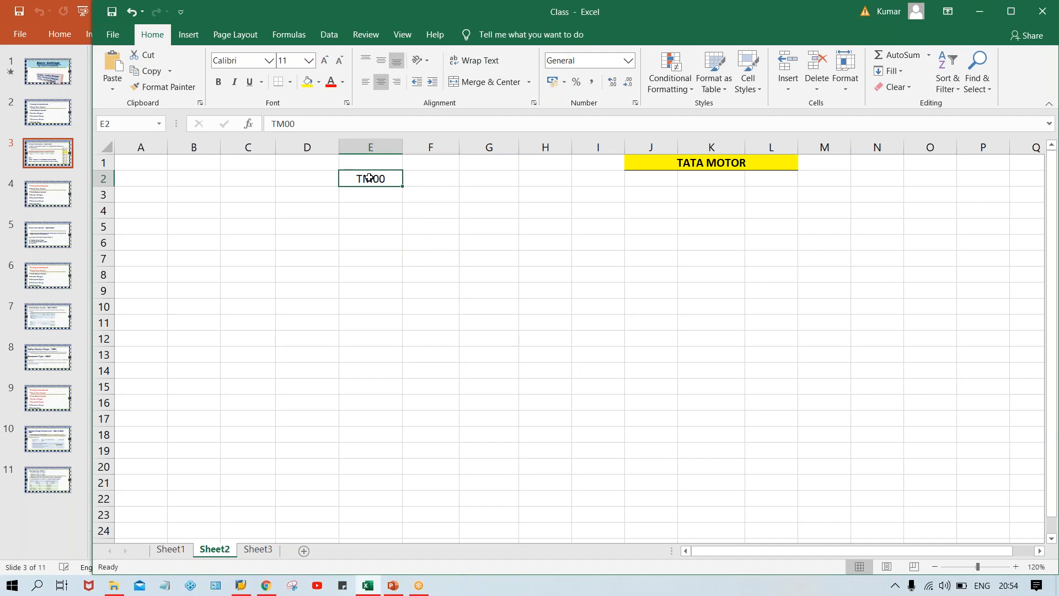
pyautogui.press('Delete')
# Enter the date 15.06.2019 in cell E3.
pyautogui.click(414, 195)
pyautogui.click(388, 195)
pyautogui.click(420, 199)
pyautogui.click(385, 200)
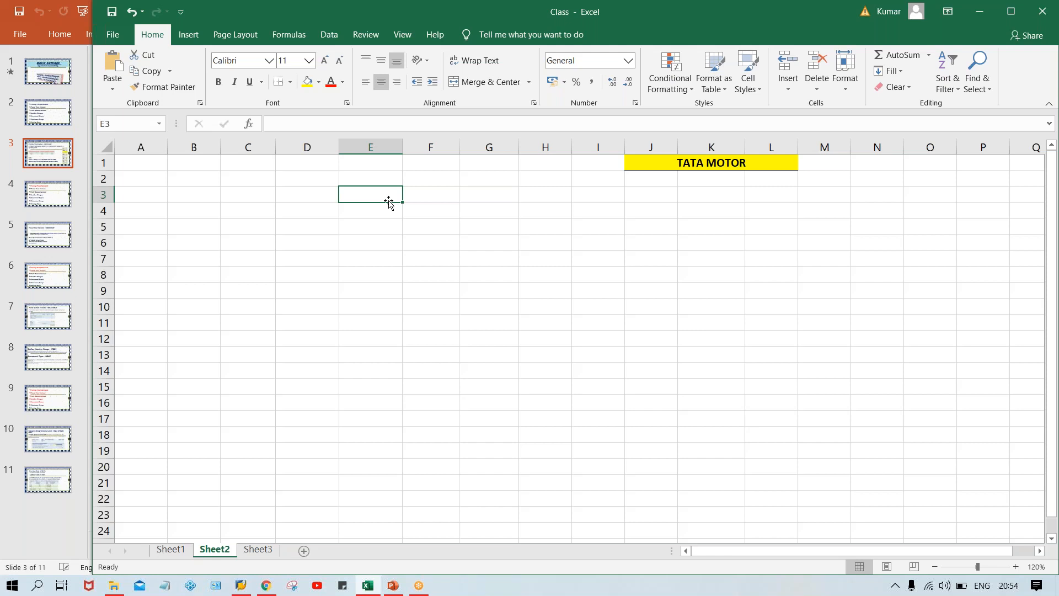
pyautogui.write('15.0')
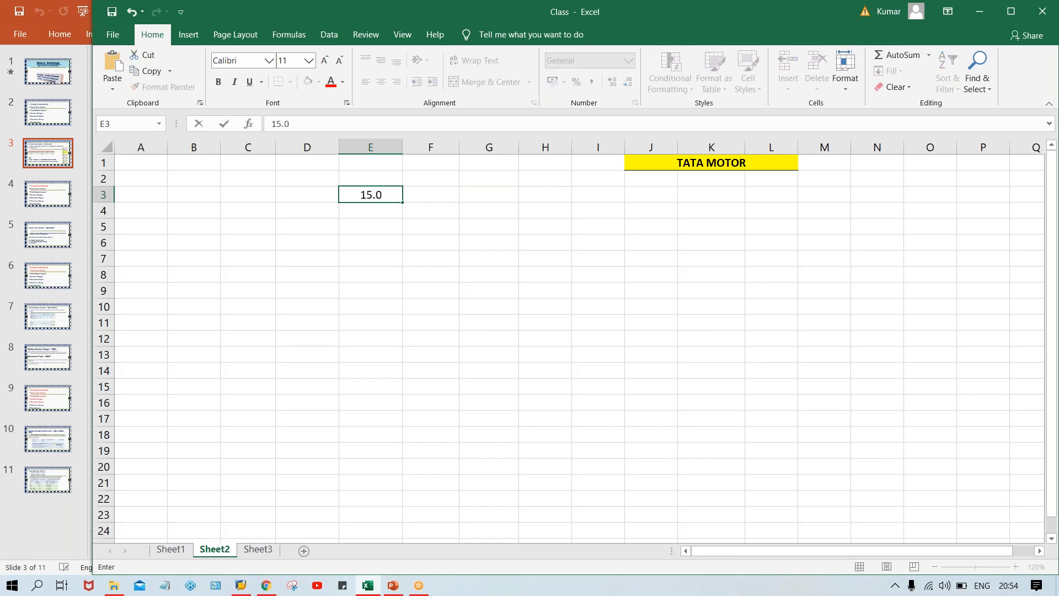
pyautogui.write('6.2019')
pyautogui.press('Tab')
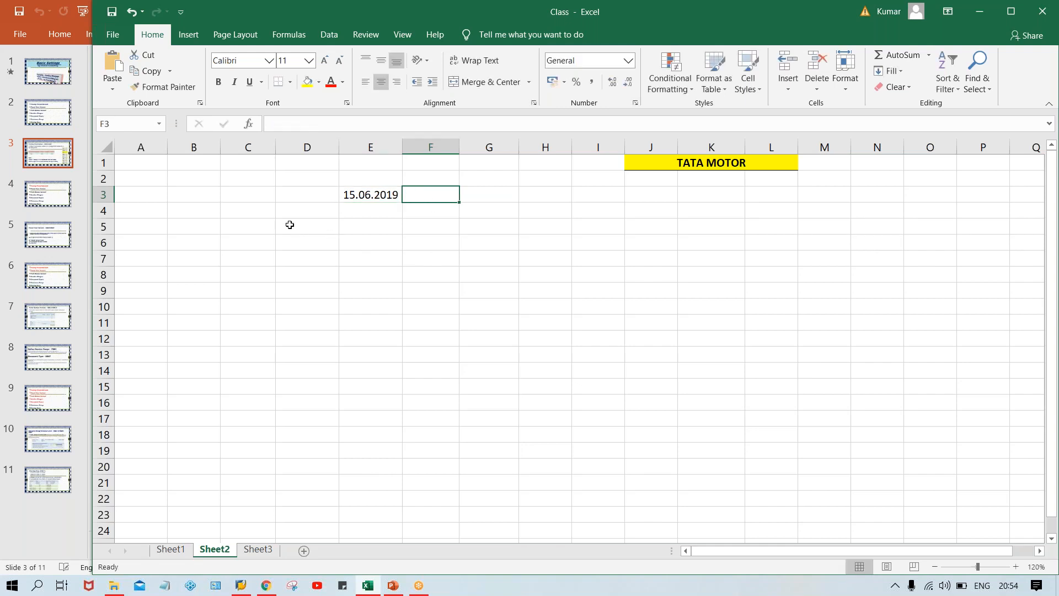
# Enter the label A in cell D3, beside the date 15.06.2019.
pyautogui.click(300, 195)
pyautogui.write('A')
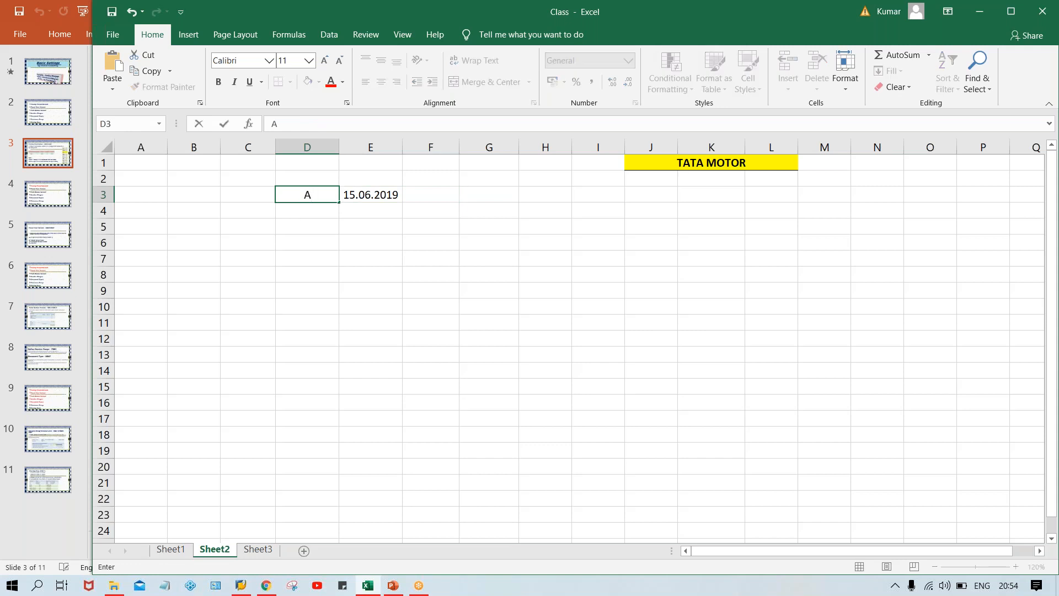
pyautogui.press('Return')
pyautogui.press('Up')
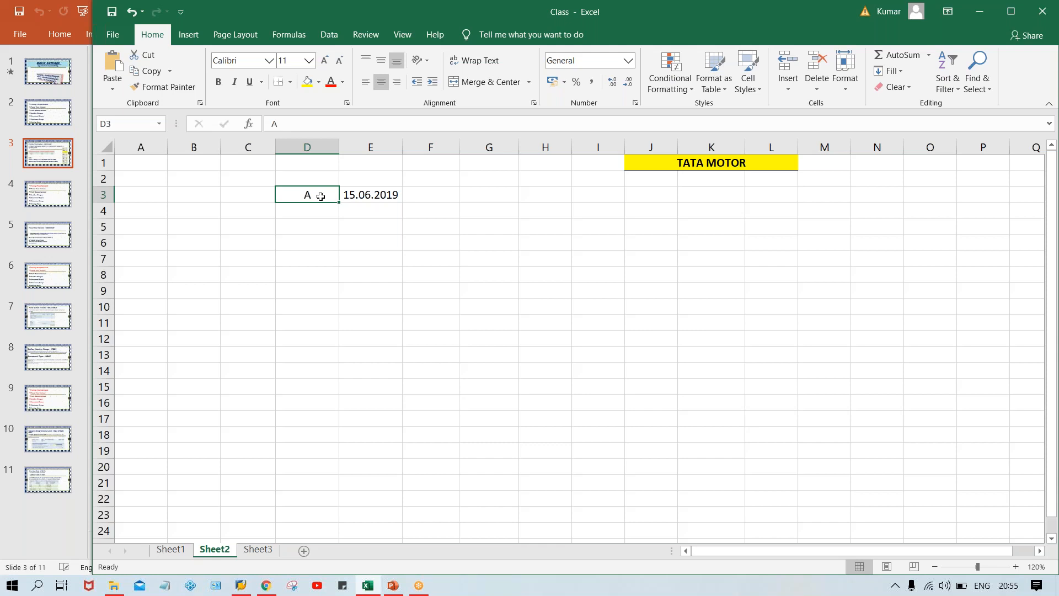
# Enter a second date, 05.07.2020, in cell F3 beside the first date.
pyautogui.press('Right')
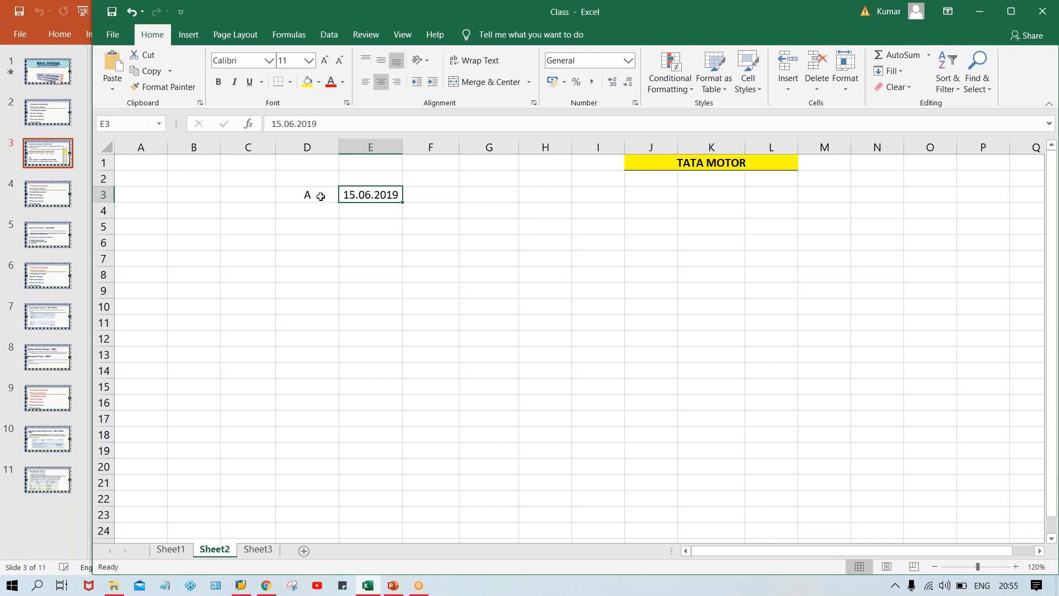
pyautogui.press('Right')
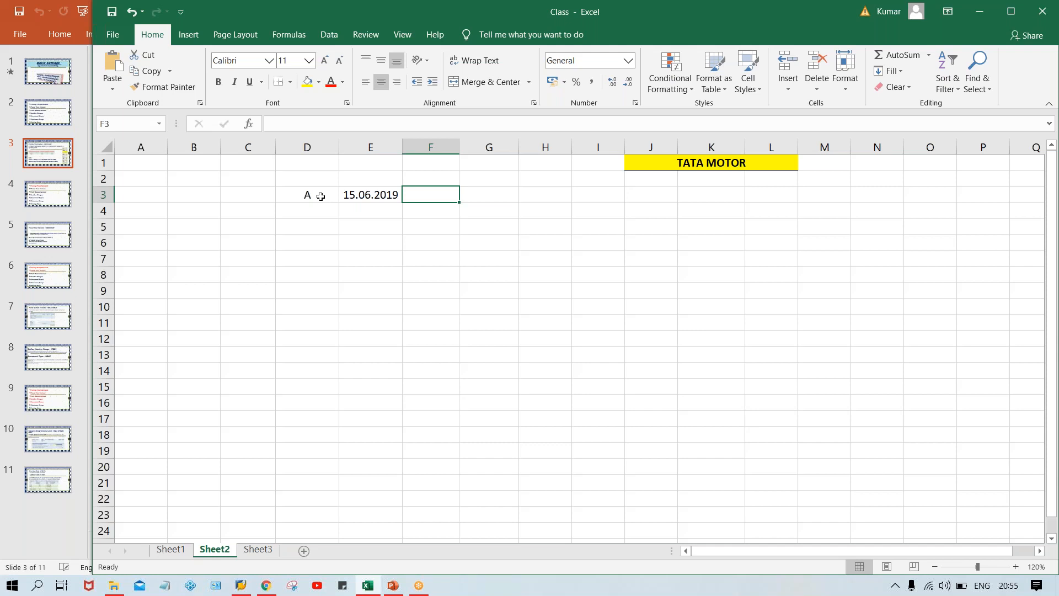
pyautogui.write('05.047')
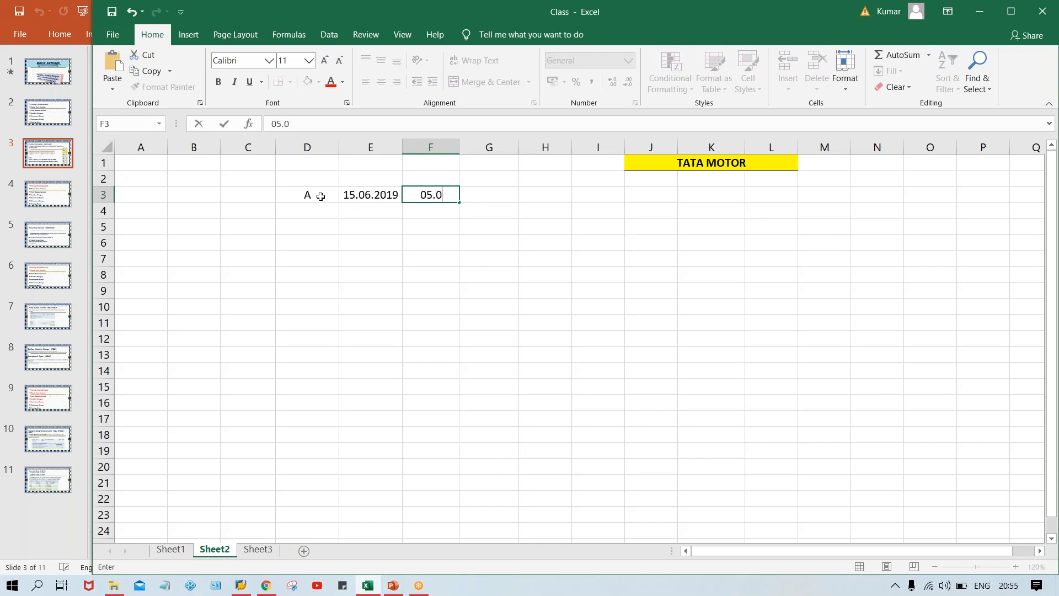
pyautogui.press('BackSpace')
pyautogui.press('BackSpace')
pyautogui.write('7.2020')
pyautogui.press('Return')
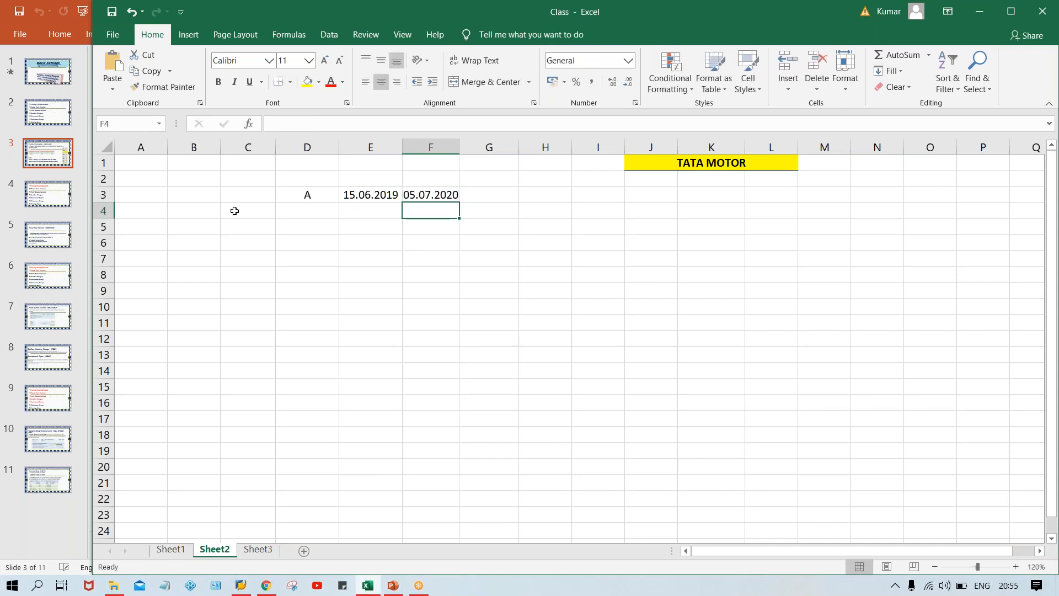
# Auto-fit the width of column F to the date in F3.
pyautogui.click(452, 192)
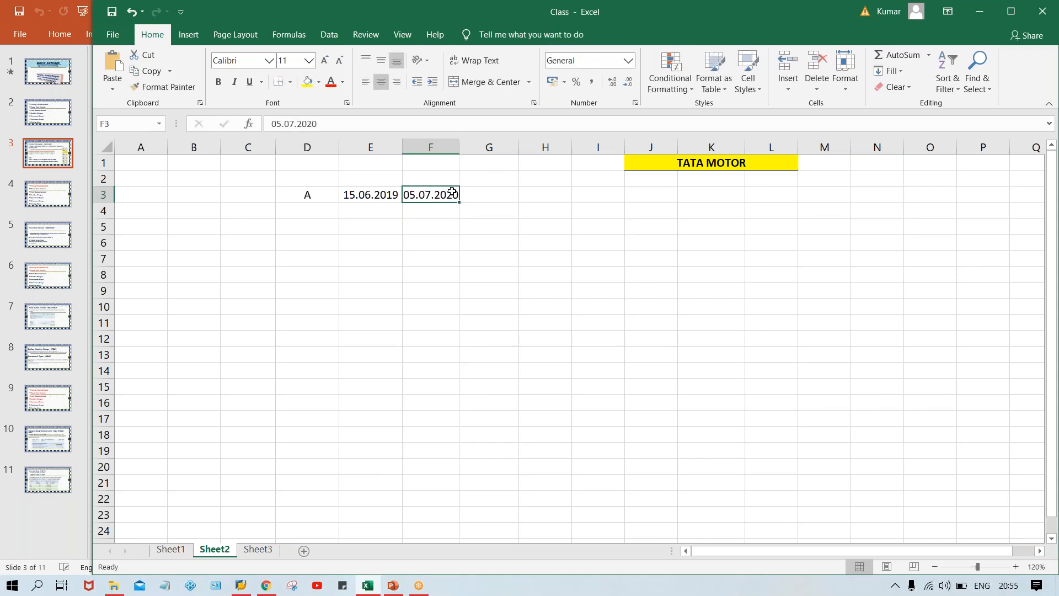
pyautogui.doubleClick(460, 144)
pyautogui.click(449, 274)
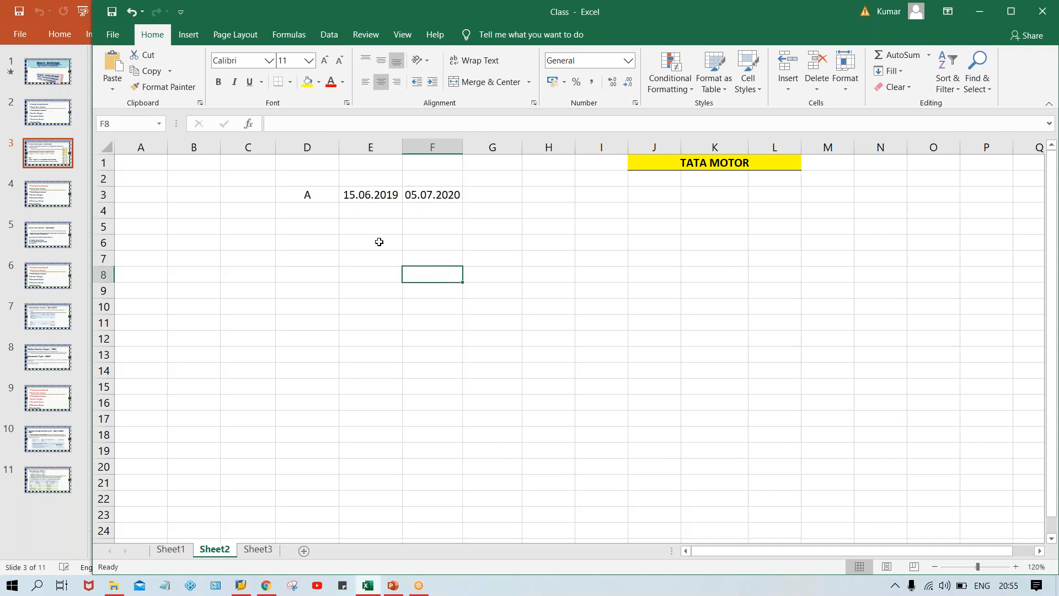
# Change the year of the date in F3 to 2019.
pyautogui.click(356, 194)
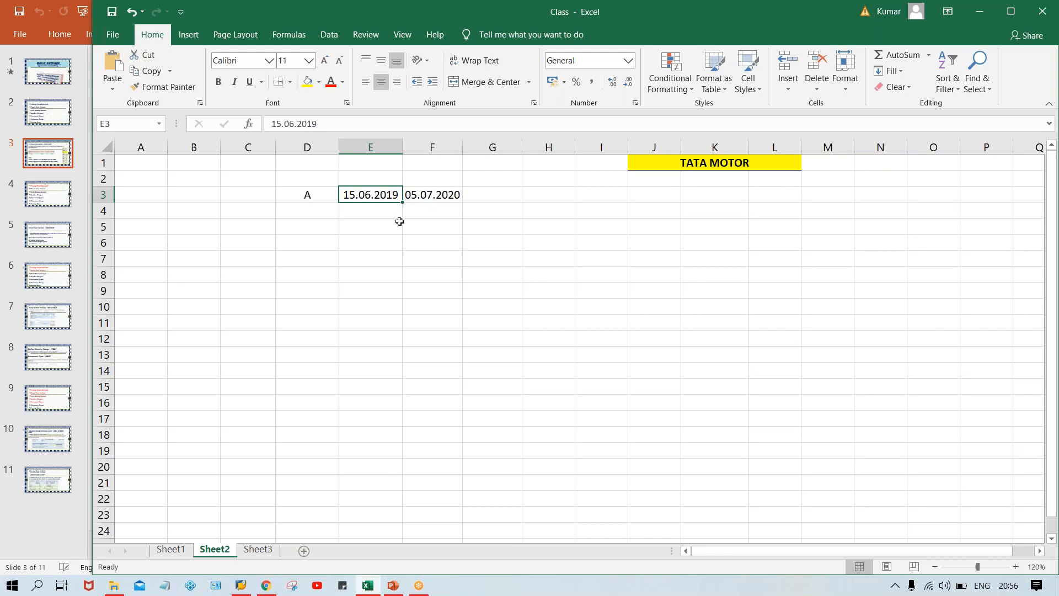
pyautogui.click(443, 200)
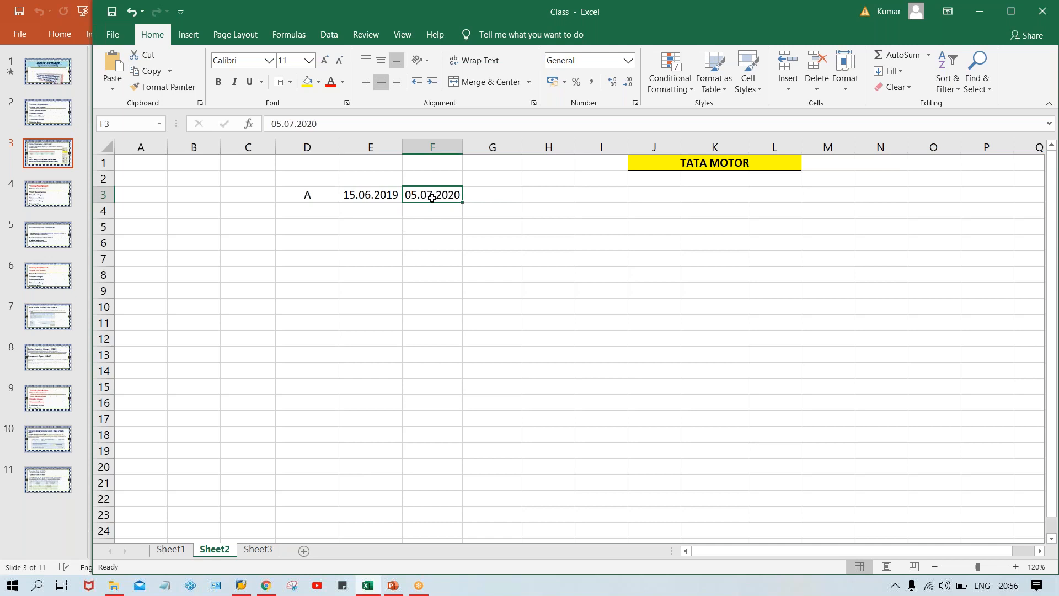
pyautogui.click(351, 125)
pyautogui.press('BackSpace')
pyautogui.press('BackSpace')
pyautogui.write('19')
pyautogui.press('Return')
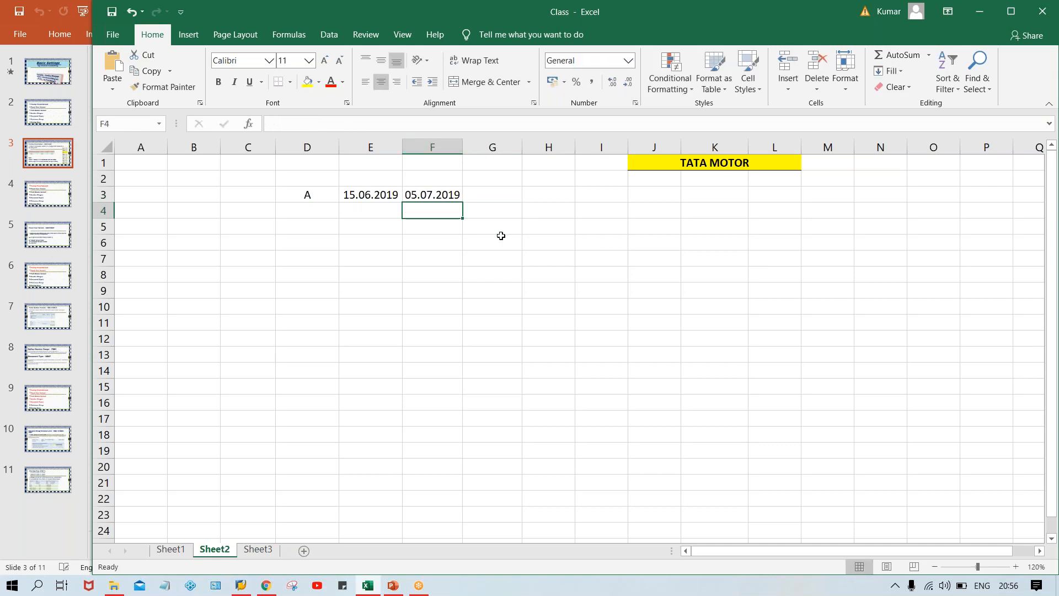
pyautogui.moveTo(383, 175); pyautogui.dragTo(425, 172)
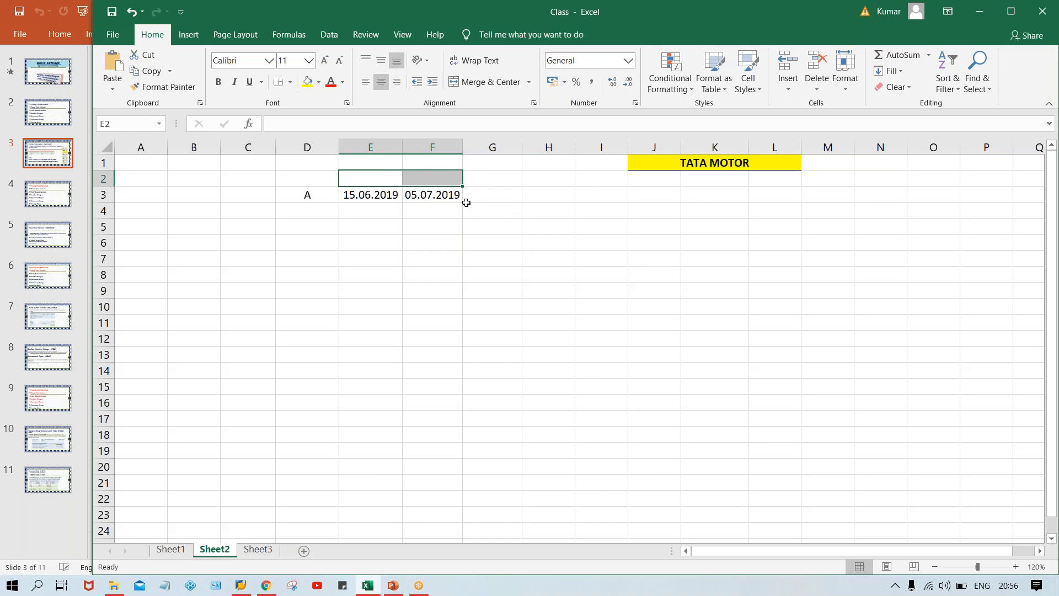
pyautogui.click(378, 195)
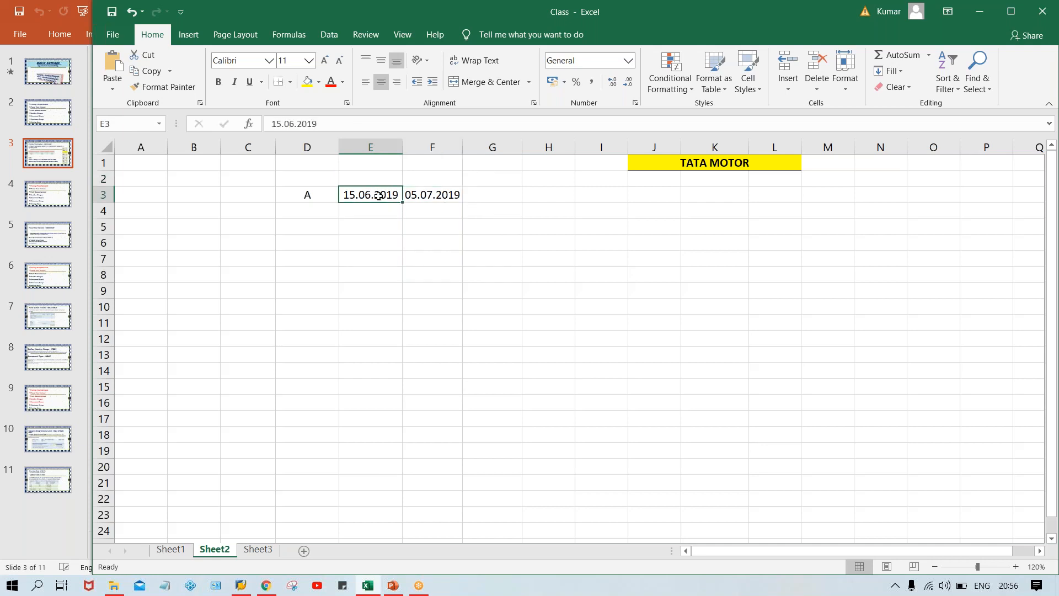
pyautogui.click(430, 193)
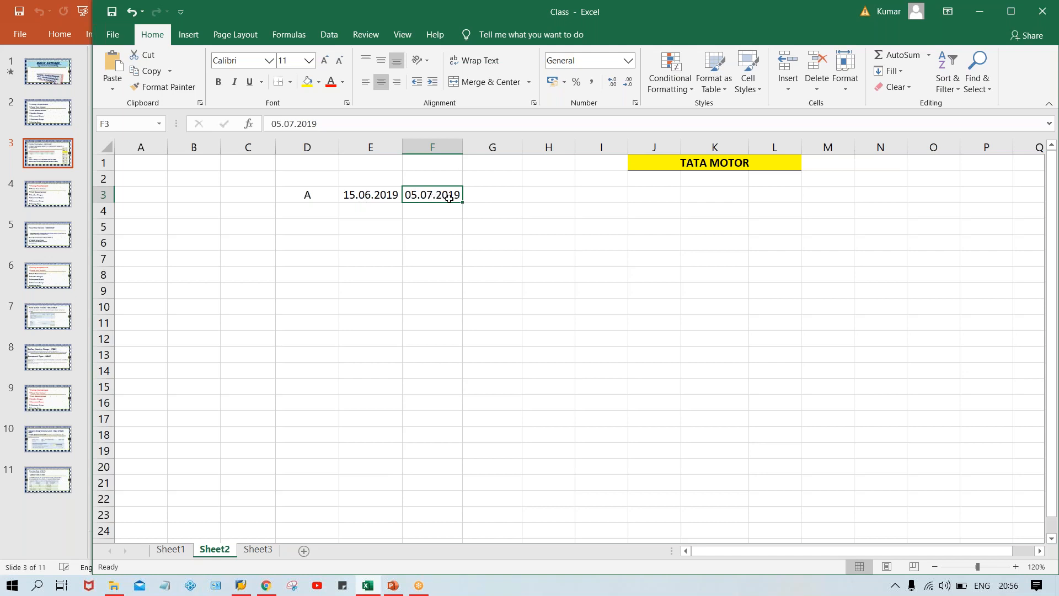
pyautogui.click(359, 201)
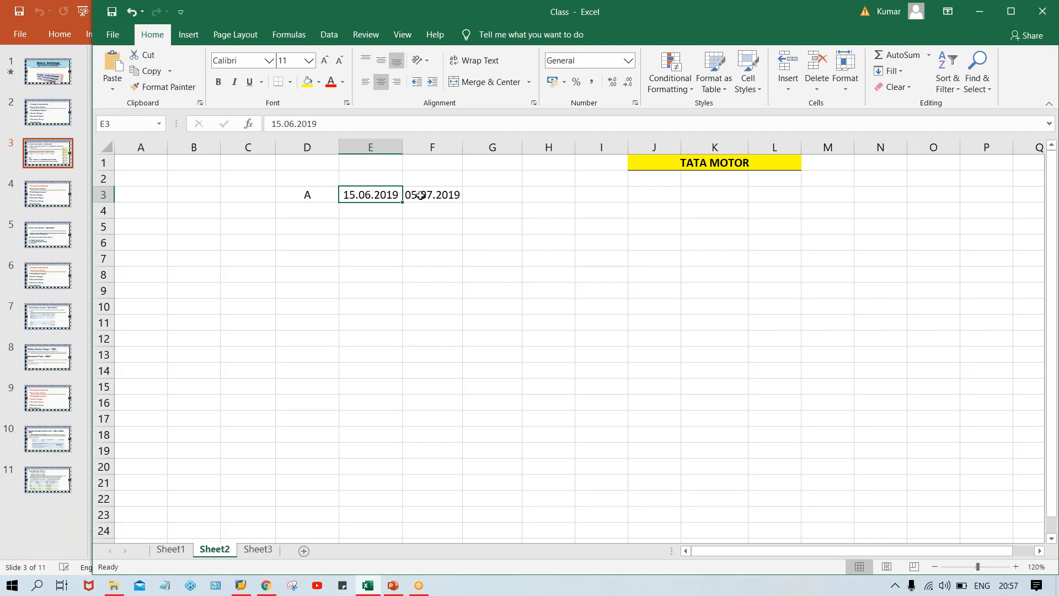
pyautogui.click(418, 196)
pyautogui.click(361, 194)
# Enter the heading JUNE in cell E5 with the amounts 10000 in E6 and 1000 in E7 beneath it.
pyautogui.click(361, 223)
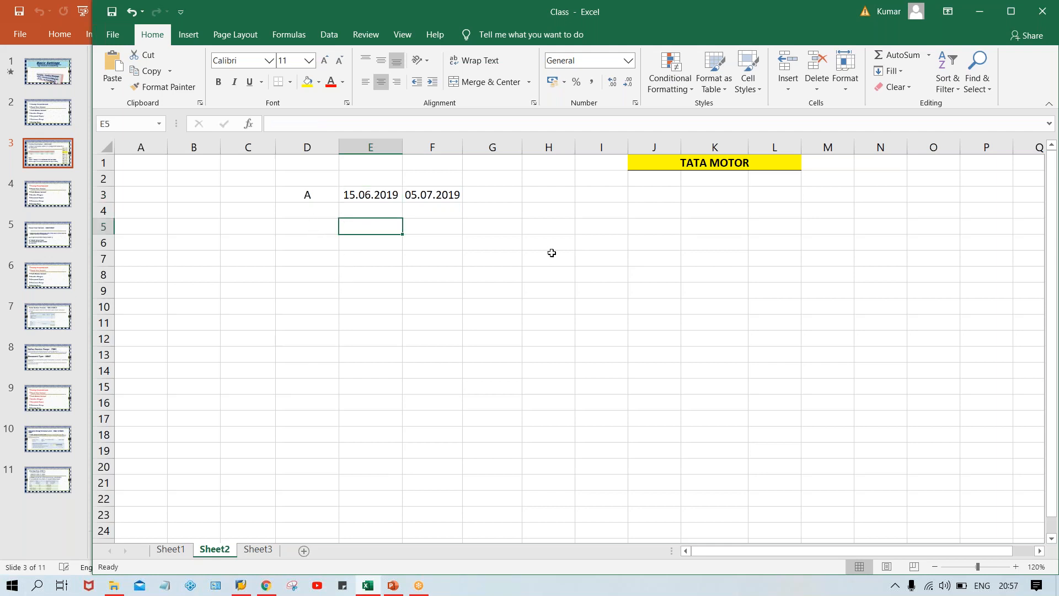
pyautogui.write('JUNE')
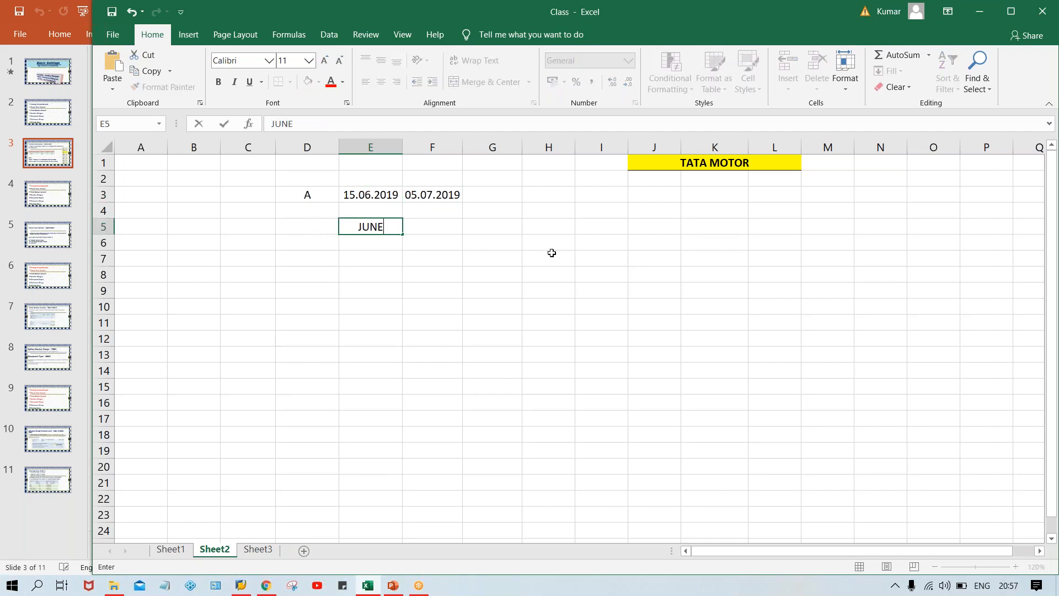
pyautogui.press('Return')
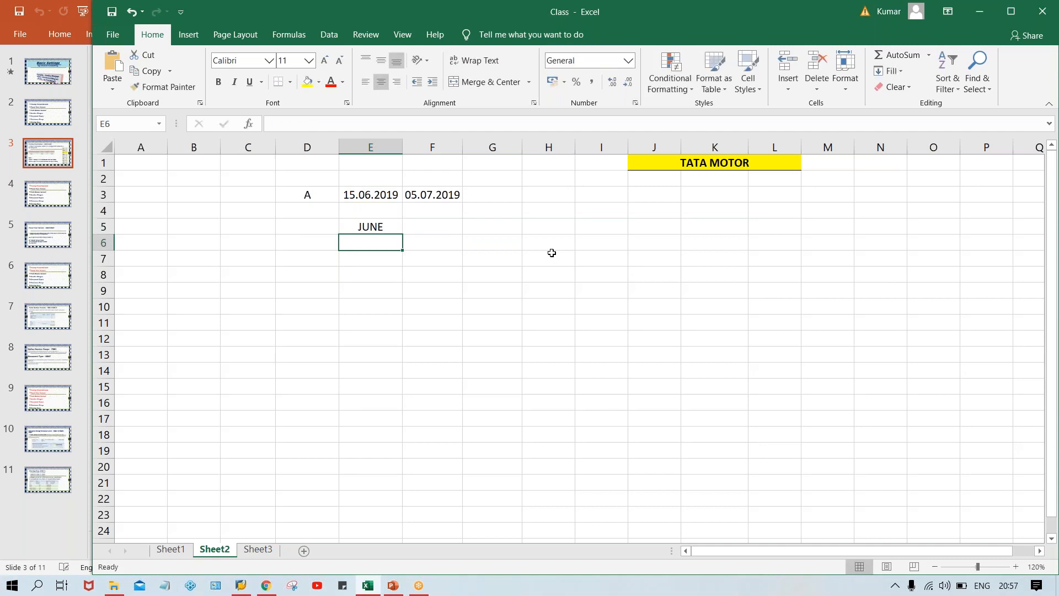
pyautogui.write('100000')
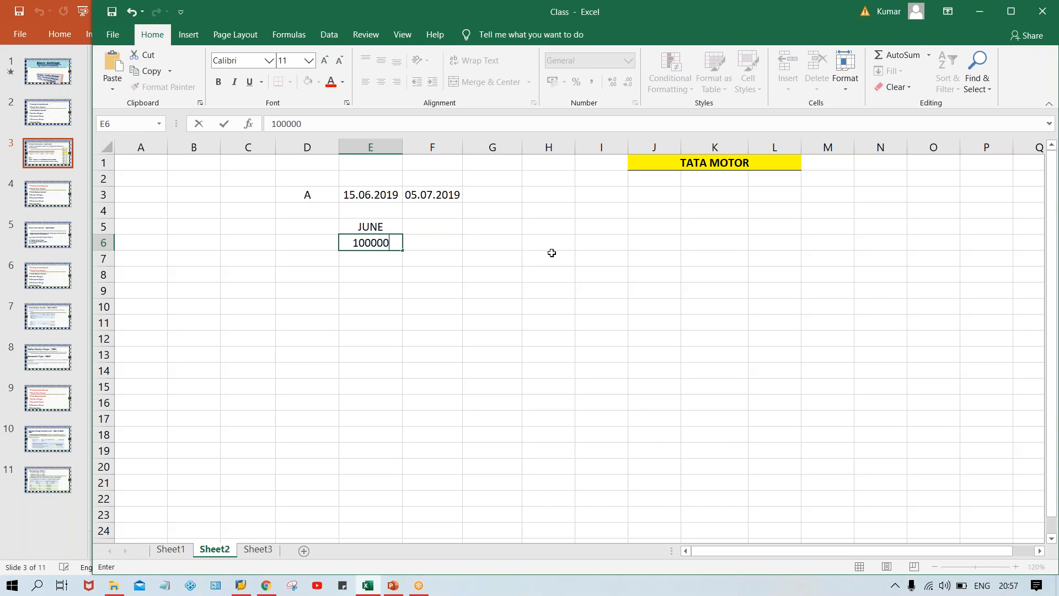
pyautogui.press('BackSpace')
pyautogui.press('Return')
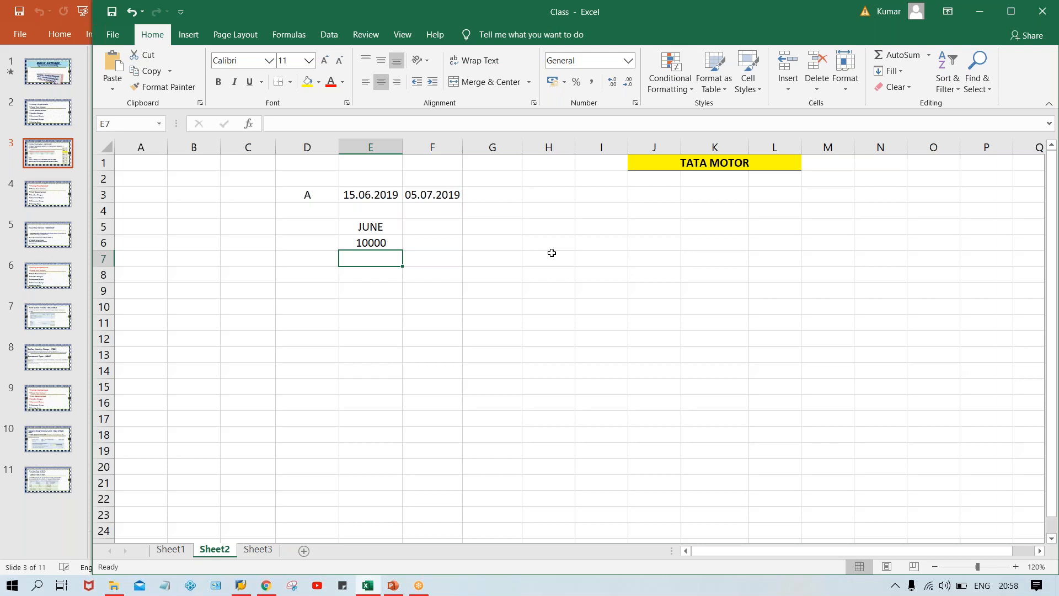
pyautogui.write('1000')
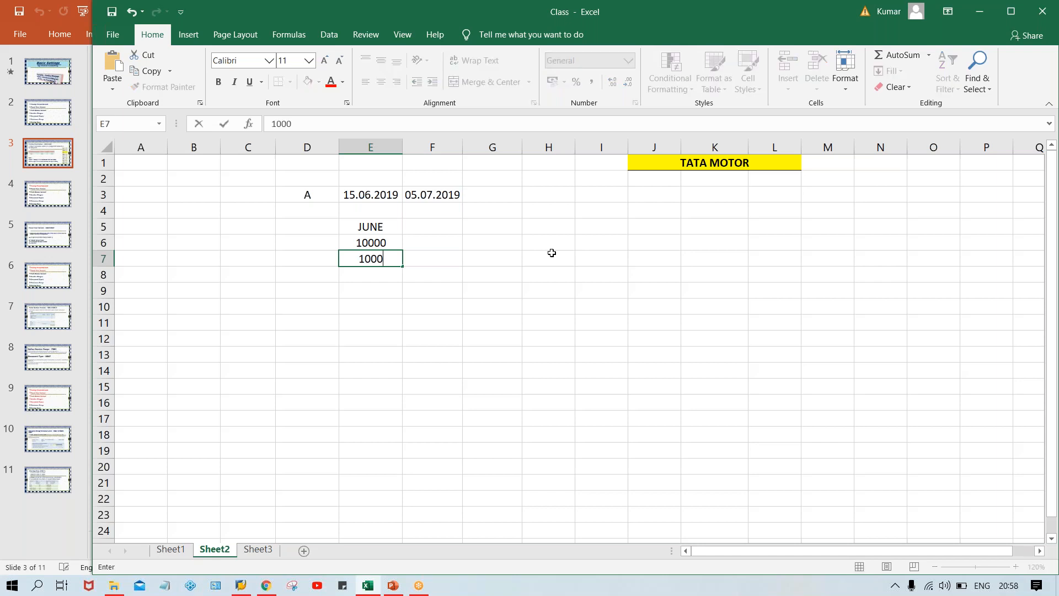
pyautogui.press('Return')
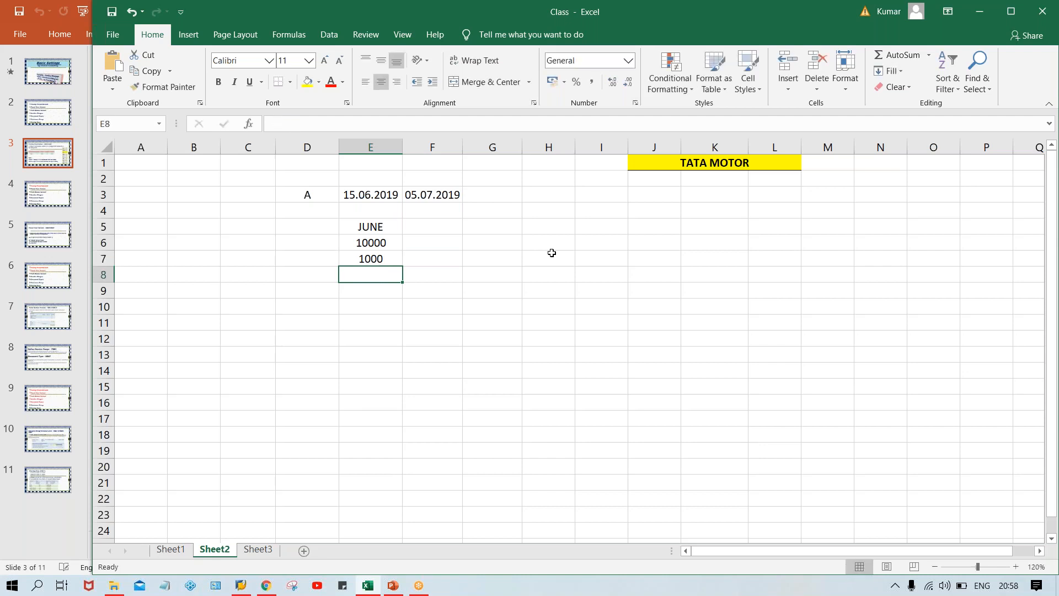
# Add a bottom border under the JUNE heading in cell E5.
pyautogui.click(375, 226)
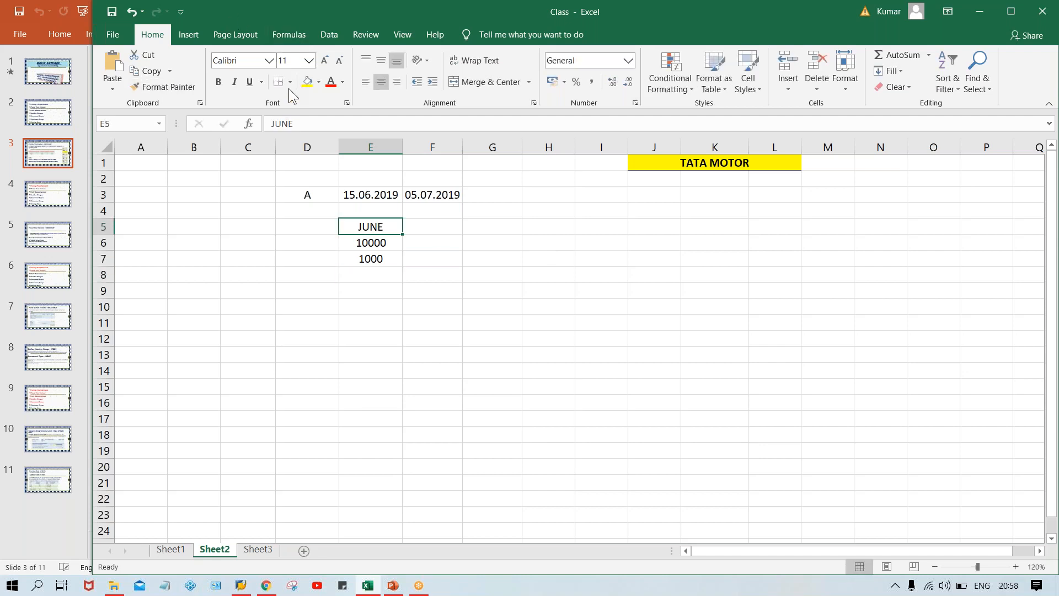
pyautogui.click(280, 76)
pyautogui.click(487, 317)
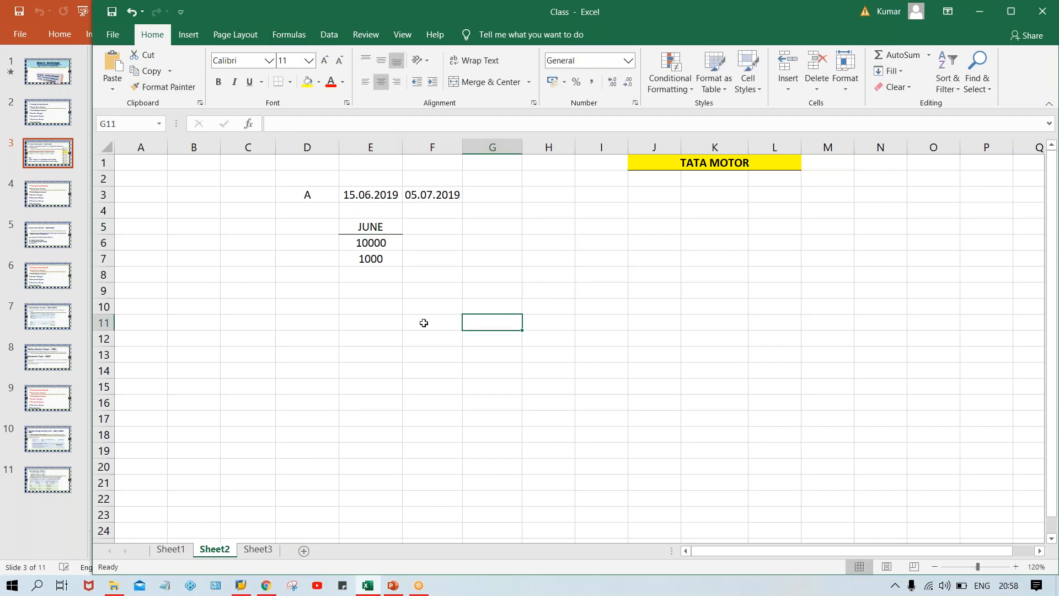
# Label the two June amounts with INV. in cell D6 and TDS in cell D7.
pyautogui.click(370, 264)
pyautogui.click(372, 243)
pyautogui.click(365, 259)
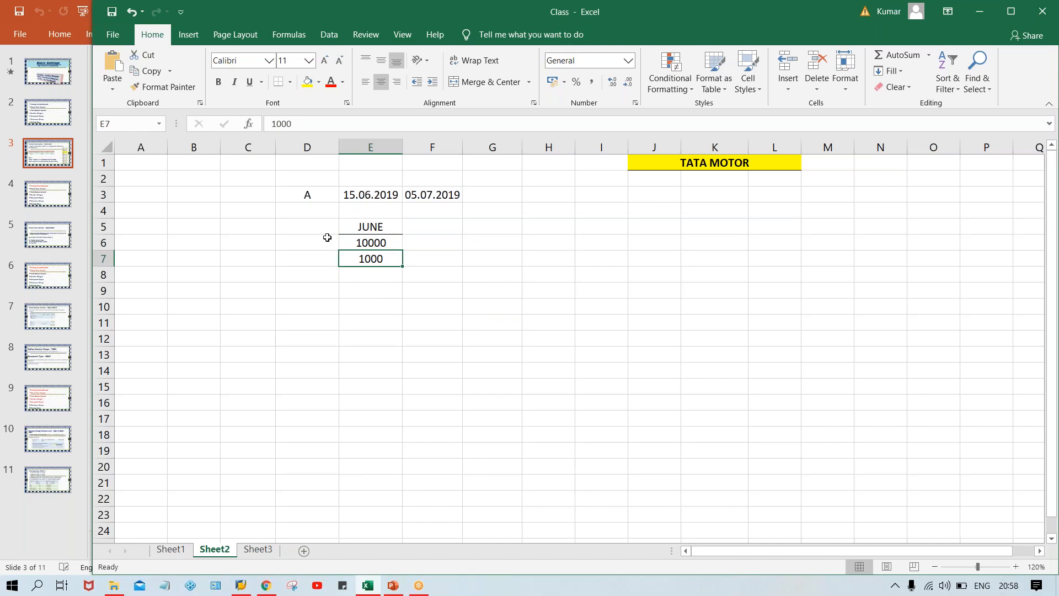
pyautogui.click(300, 239)
pyautogui.write('INV.')
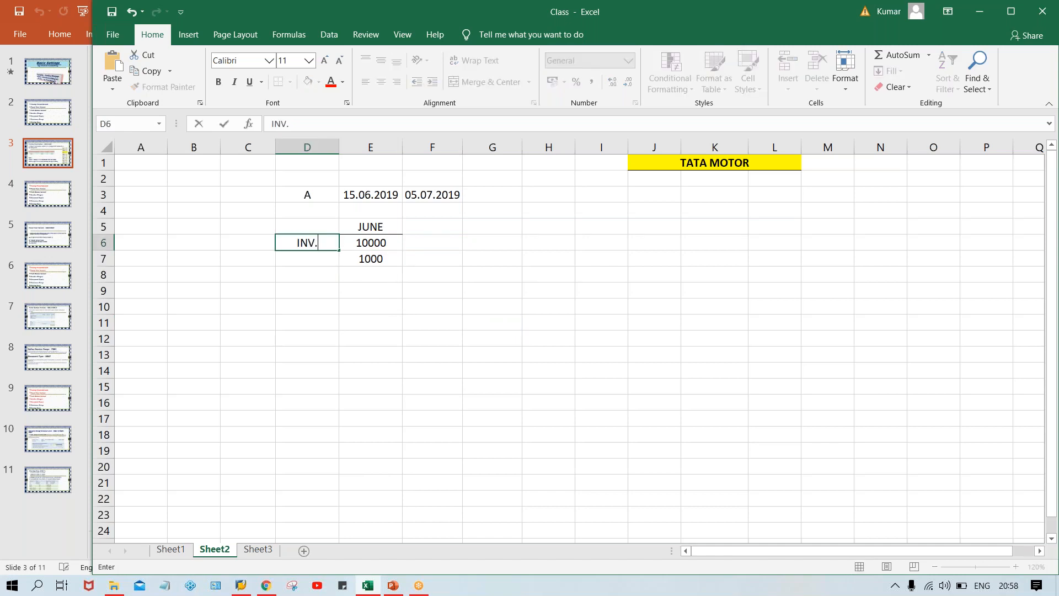
pyautogui.press('Return')
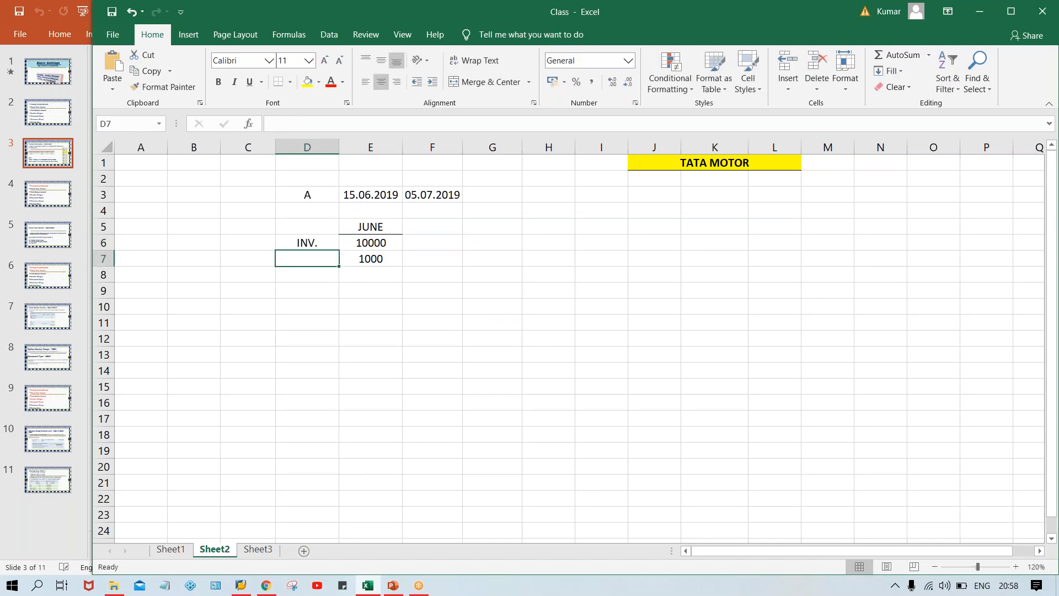
pyautogui.click(385, 247)
pyautogui.click(310, 260)
pyautogui.write('TDS')
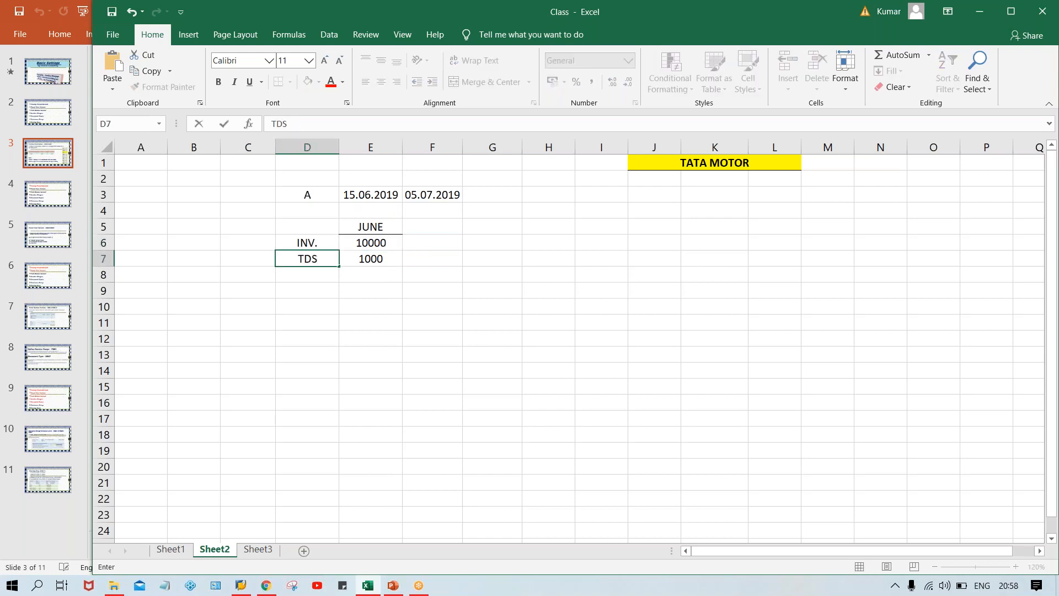
pyautogui.press('Return')
pyautogui.click(369, 263)
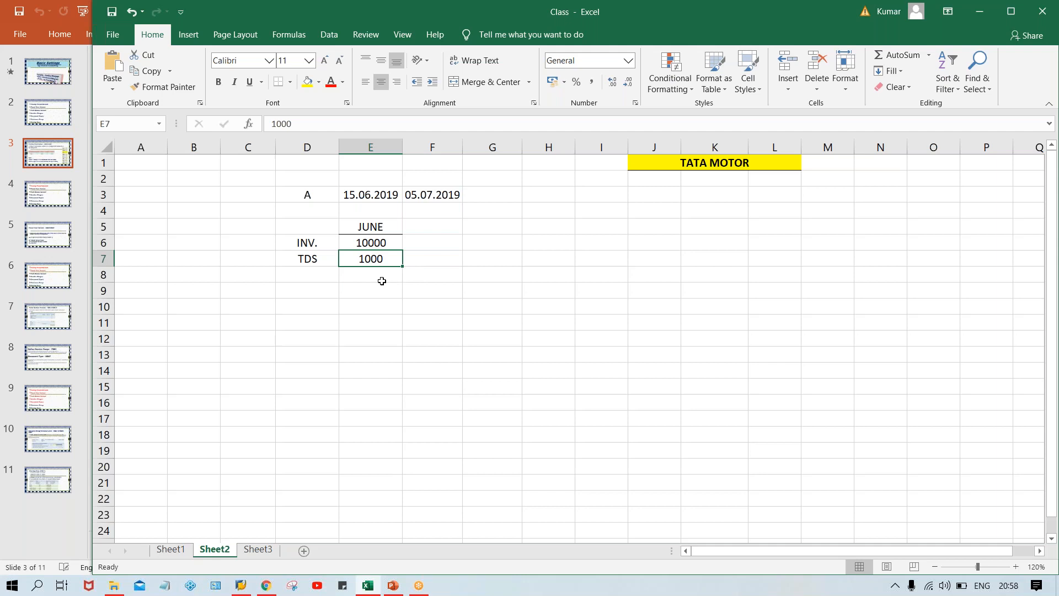
pyautogui.click(360, 198)
pyautogui.click(302, 197)
pyautogui.click(356, 198)
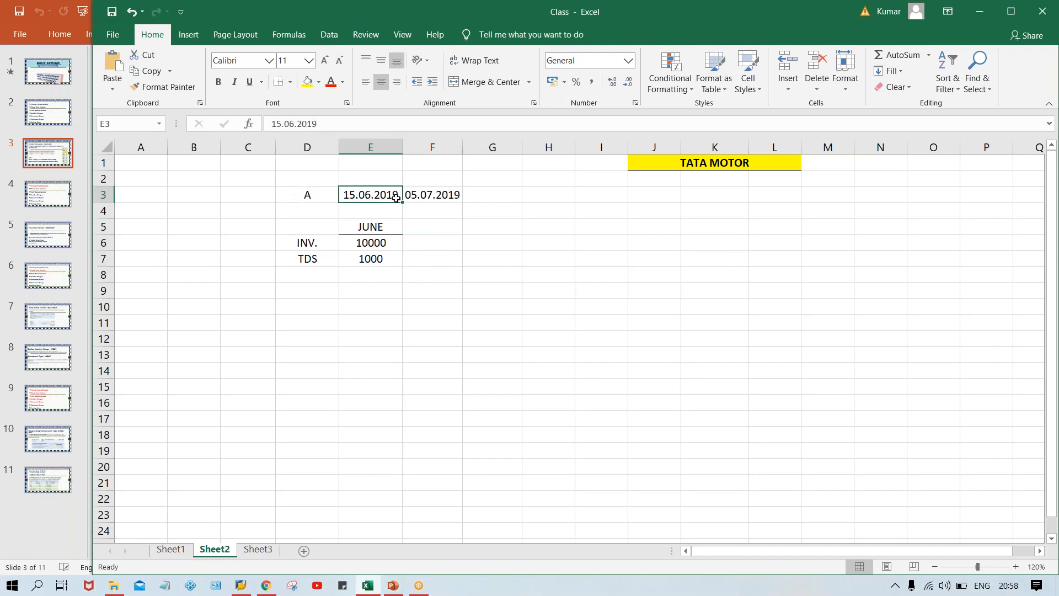
# Enter +1000 as text in cell F6 beside the June invoice amount.
pyautogui.click(442, 247)
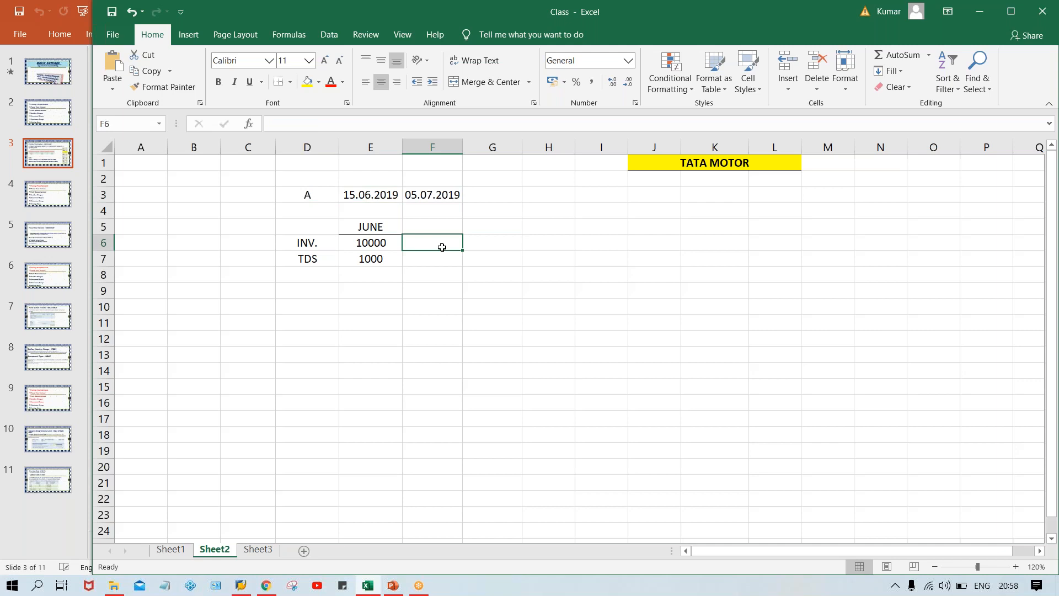
pyautogui.write("'+1000")
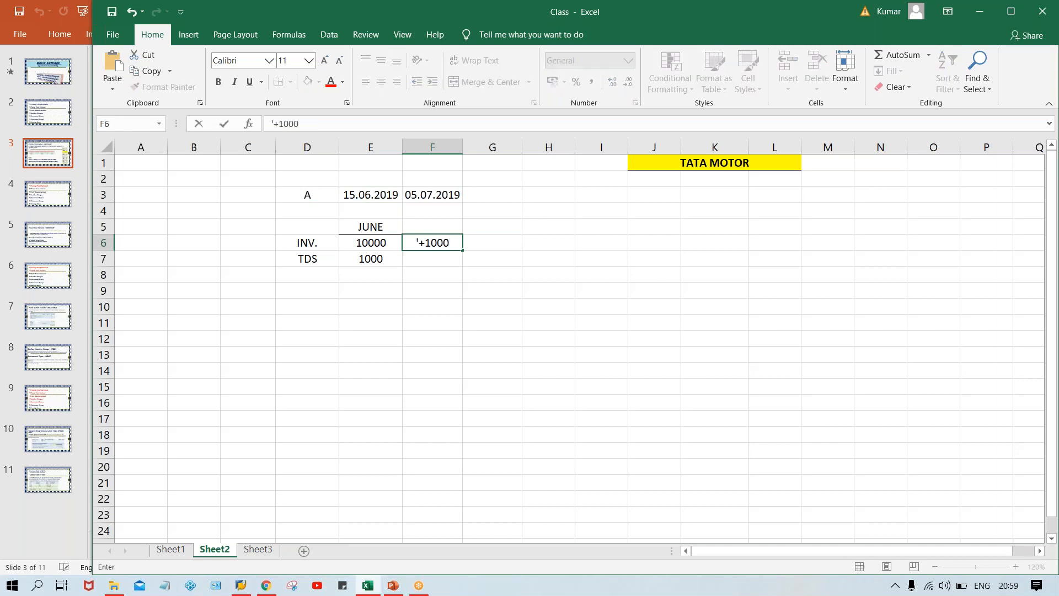
pyautogui.press('Return')
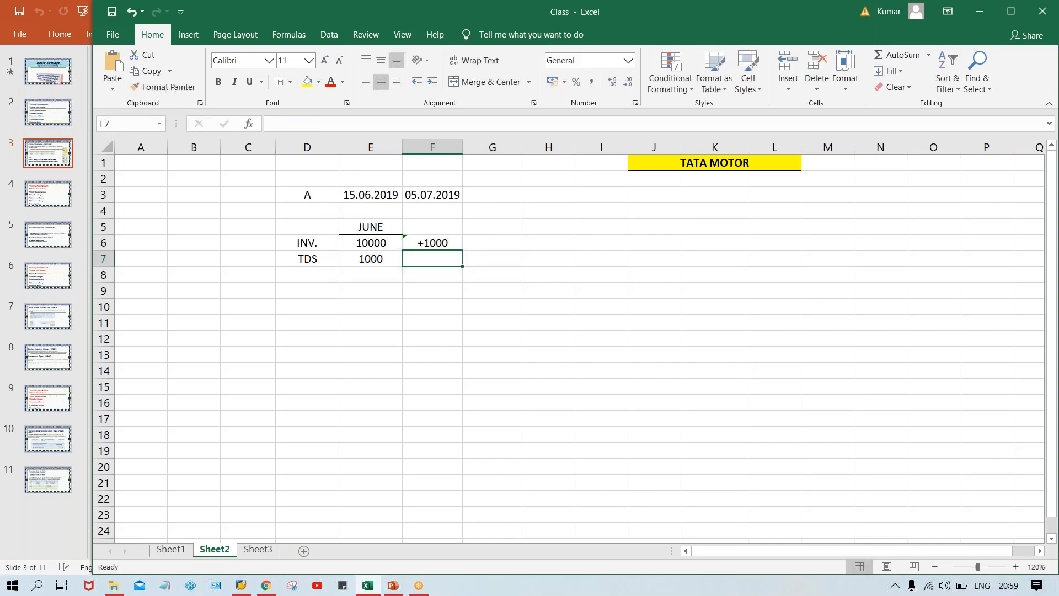
# Examine the two dates in row 3 against the June invoice and TDS amounts and the +1000 adjustment in F6.
pyautogui.click(387, 207)
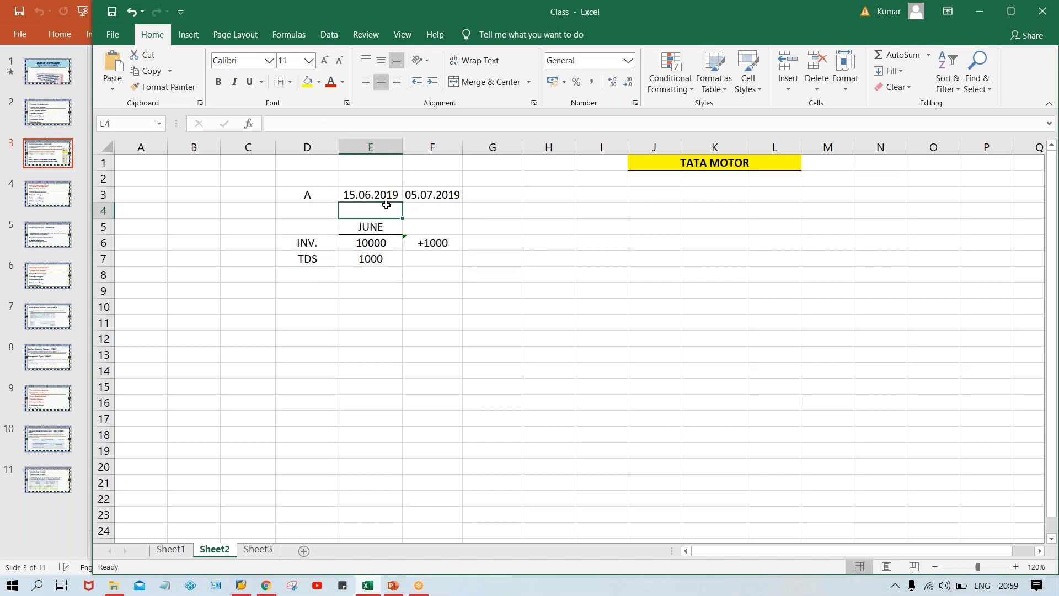
pyautogui.click(380, 194)
pyautogui.click(430, 242)
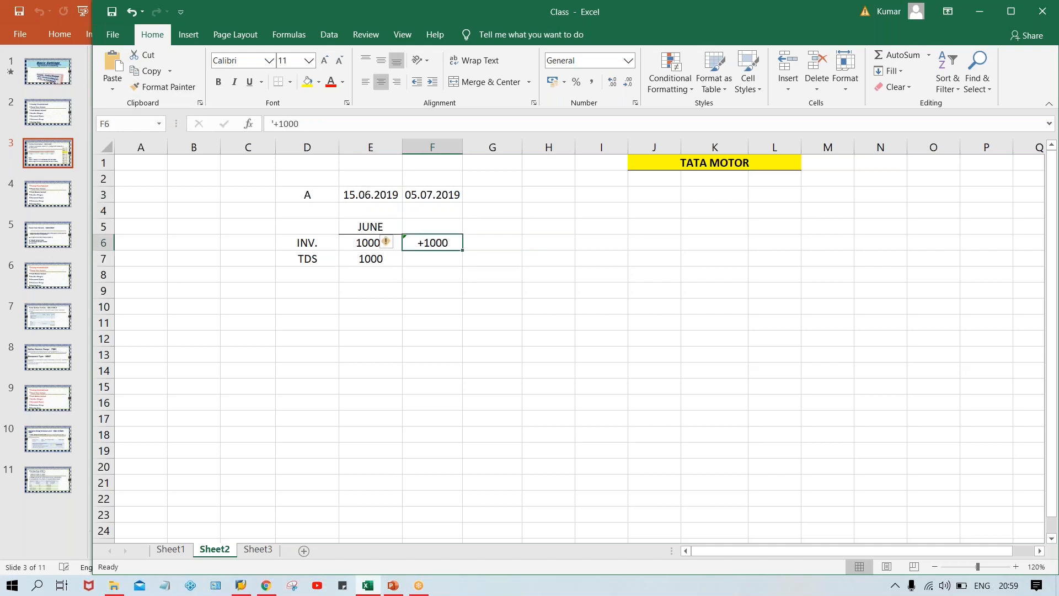
pyautogui.click(349, 248)
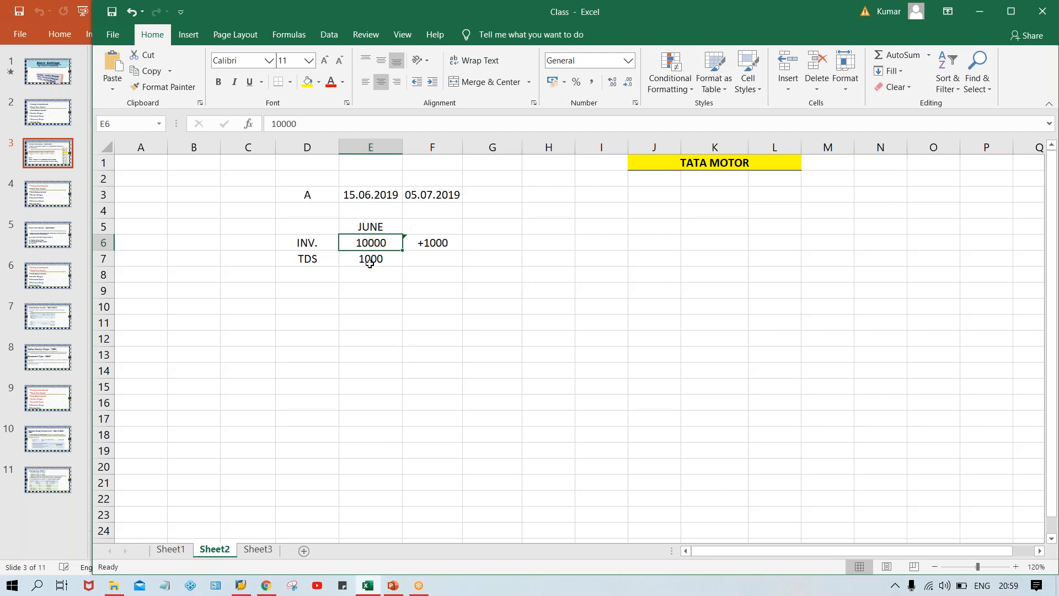
pyautogui.click(369, 263)
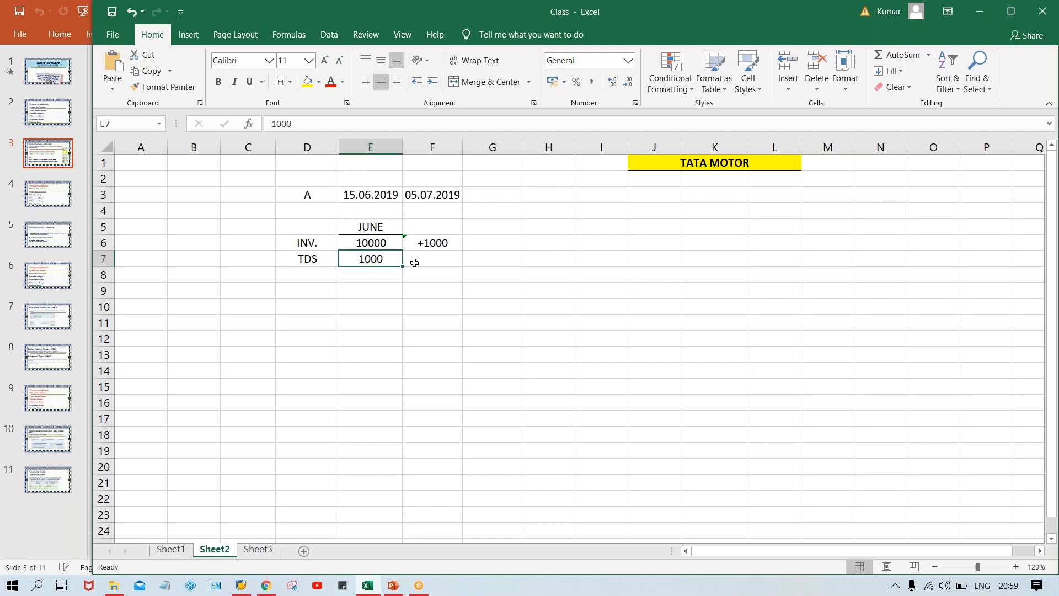
pyautogui.click(436, 243)
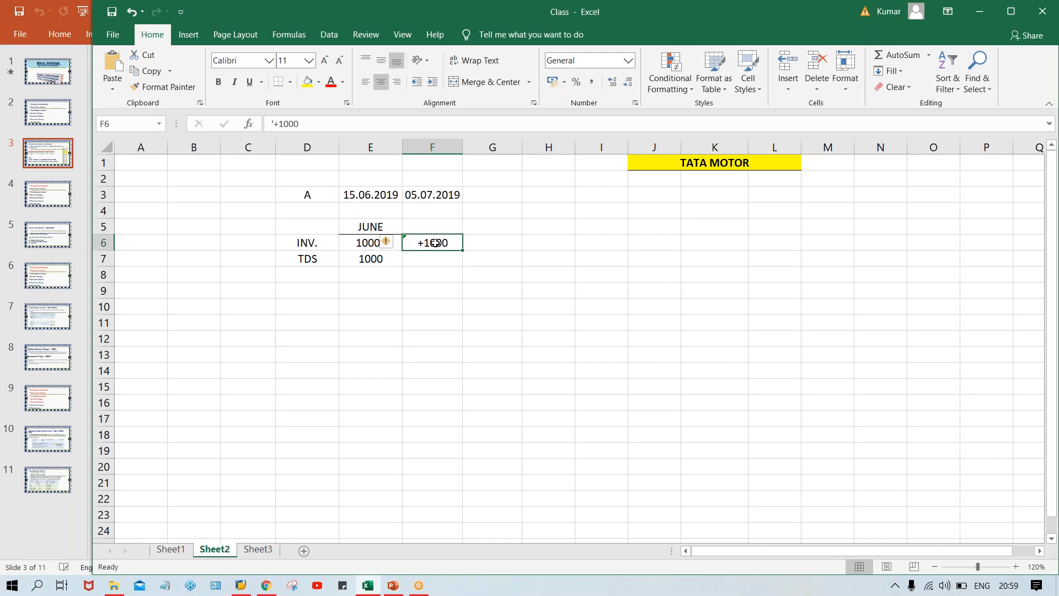
pyautogui.click(428, 195)
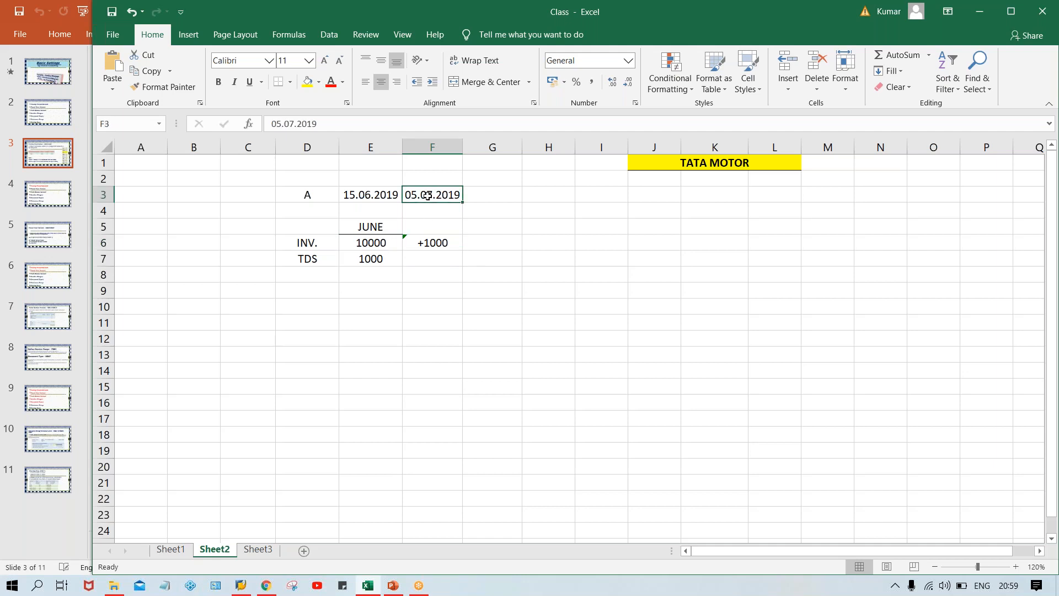
pyautogui.click(432, 242)
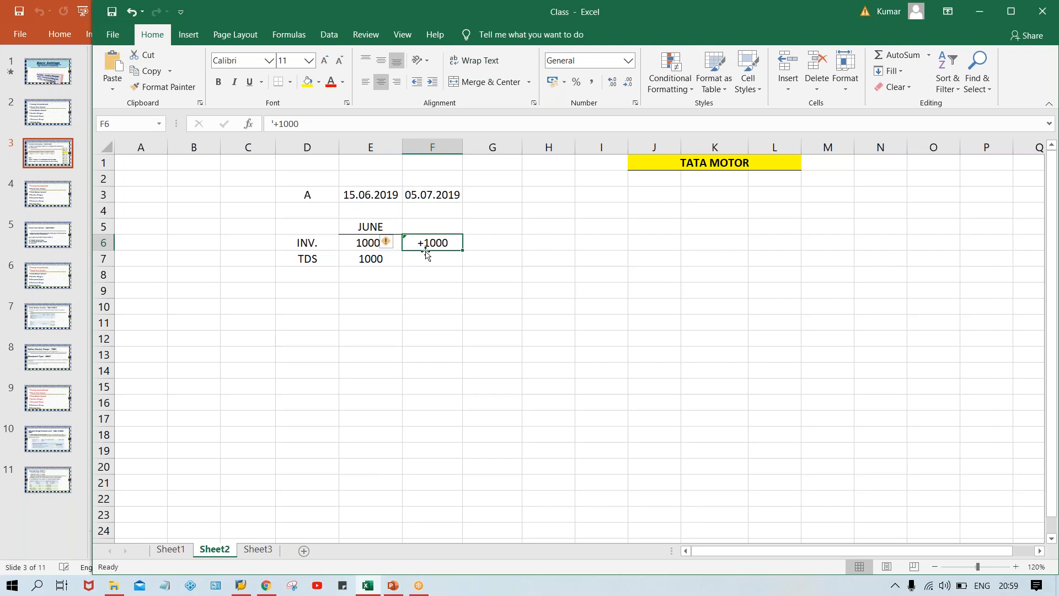
pyautogui.click(485, 244)
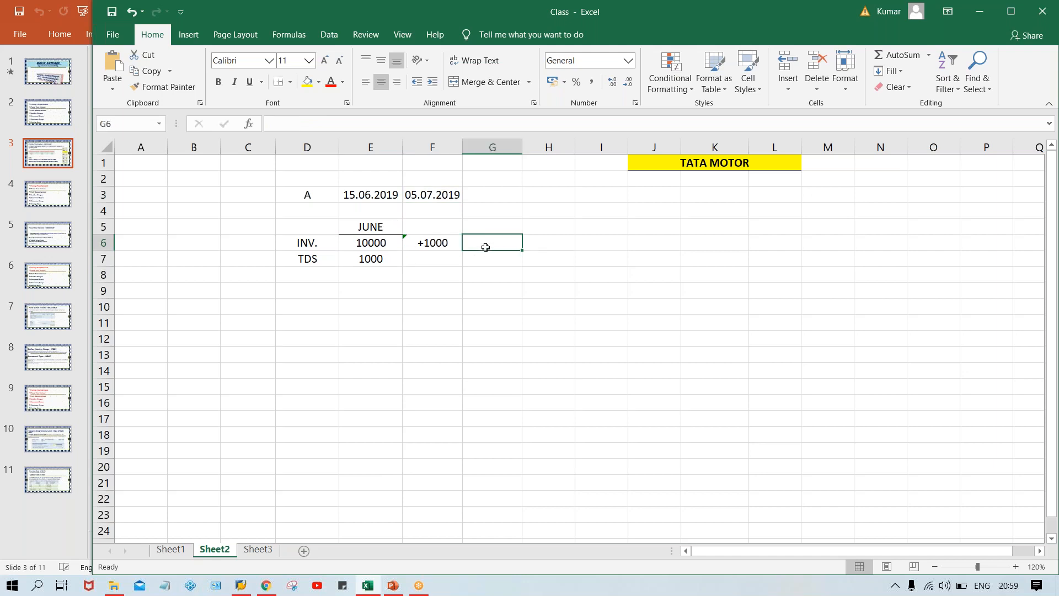
# Set the June invoice amount in cell E6 to 11000.
pyautogui.click(372, 257)
pyautogui.click(372, 244)
pyautogui.write('11000')
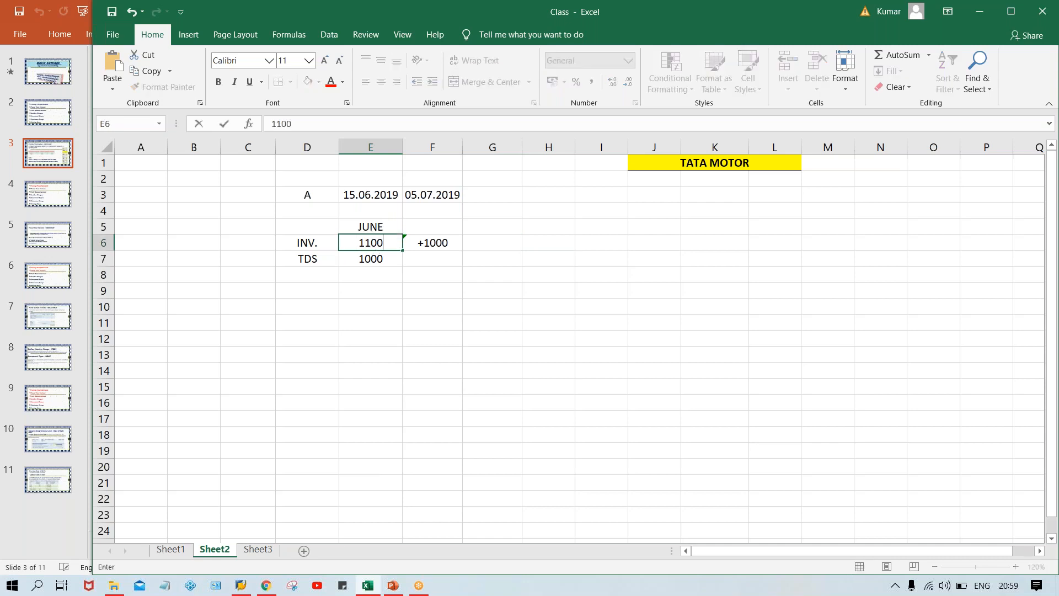
pyautogui.press('Return')
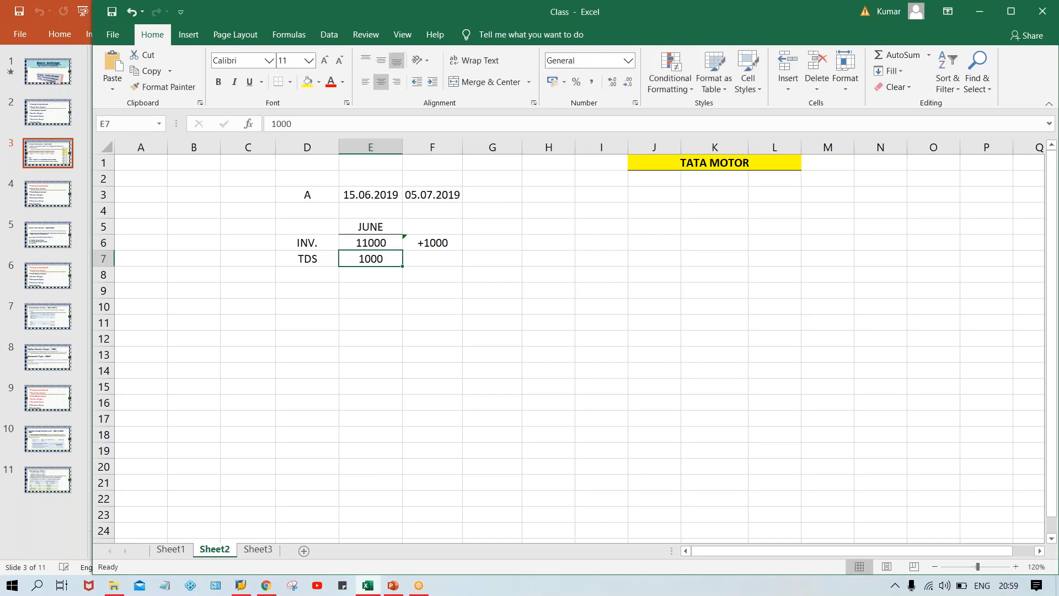
# Review the June invoice and TDS amounts together with label A in D3 and the adjustment in F6.
pyautogui.click(324, 265)
pyautogui.click(361, 258)
pyautogui.click(382, 239)
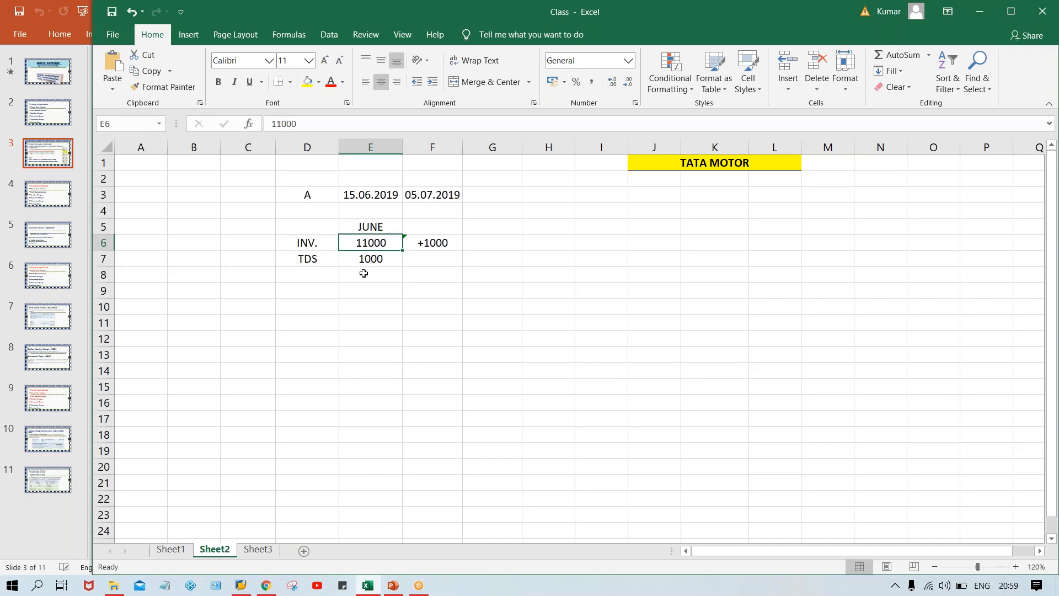
pyautogui.click(368, 262)
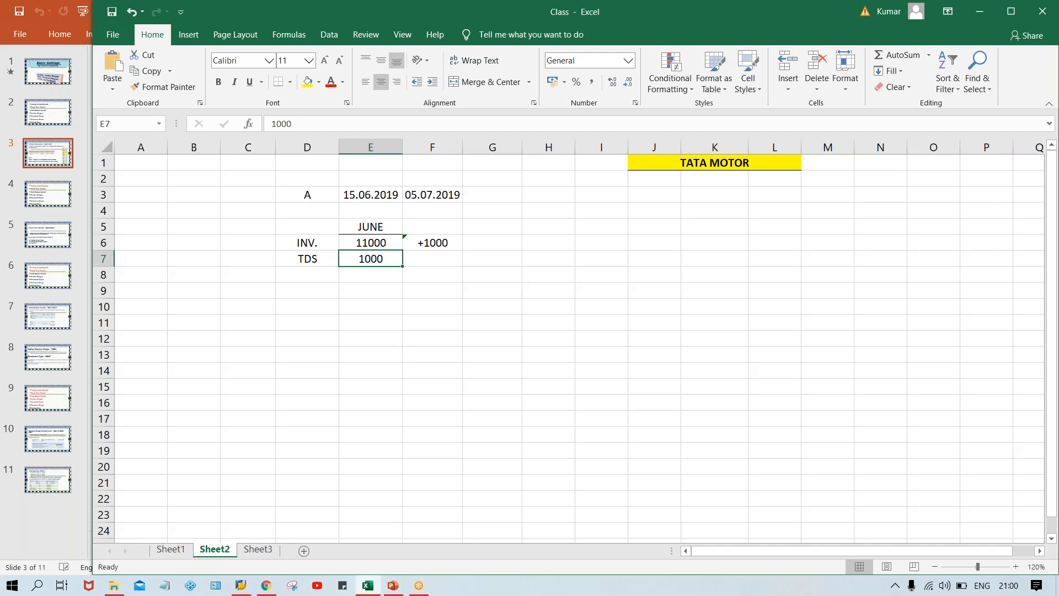
pyautogui.click(299, 197)
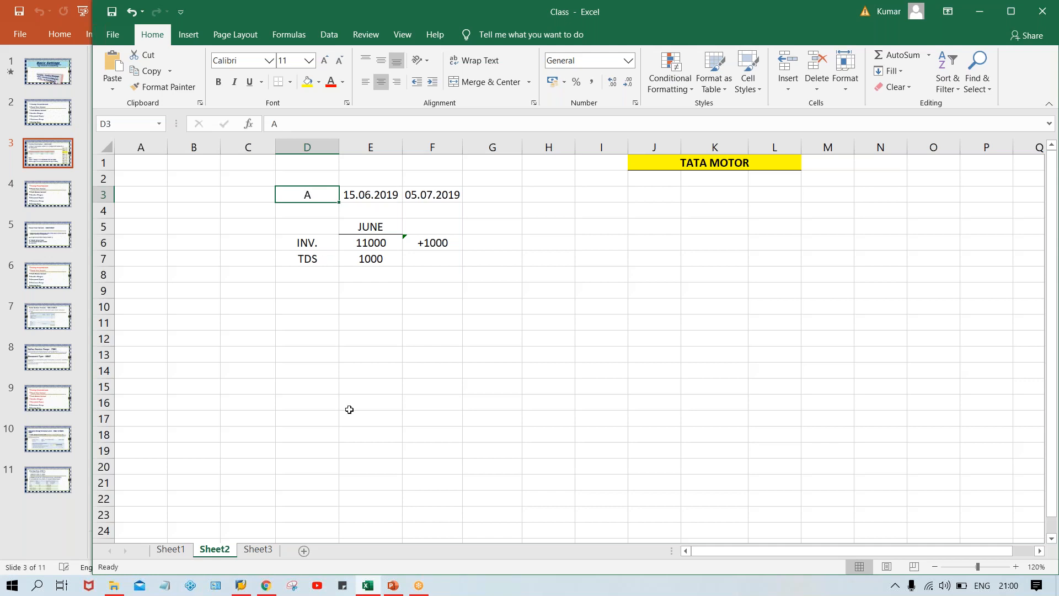
pyautogui.click(445, 242)
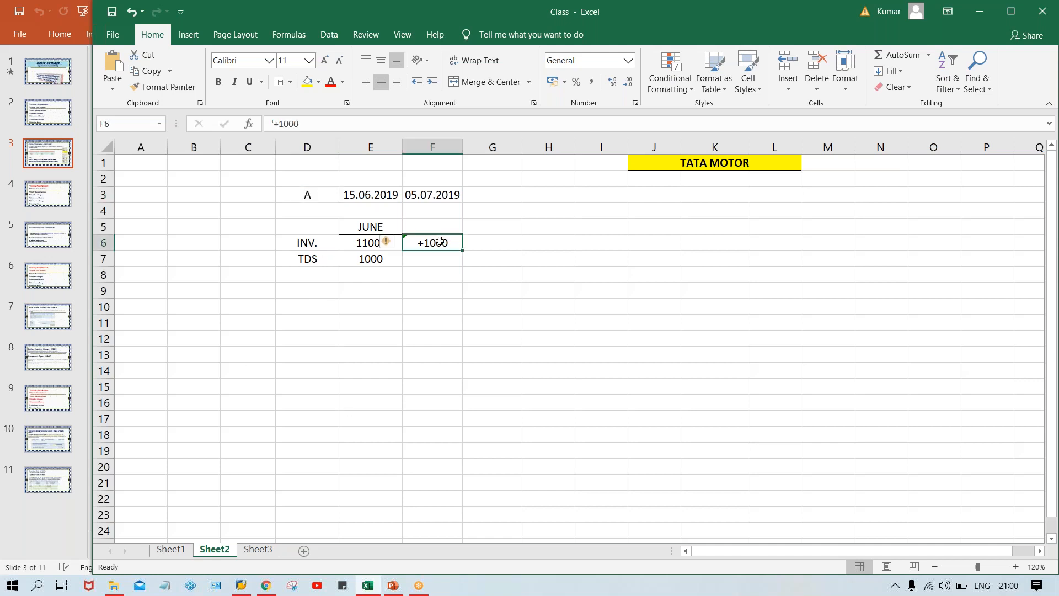
pyautogui.click(360, 257)
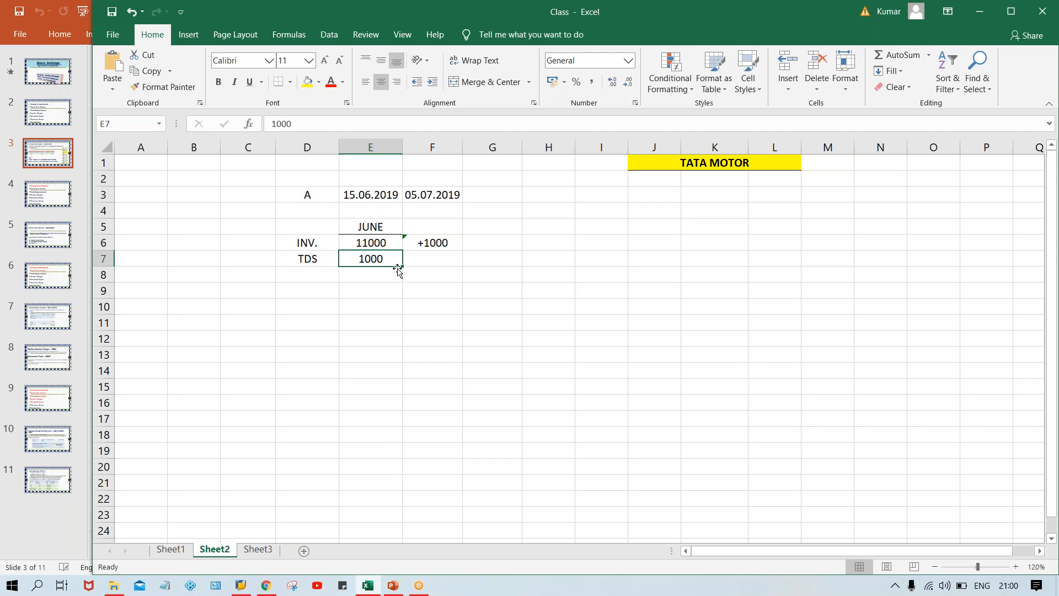
pyautogui.click(374, 245)
pyautogui.click(378, 257)
pyautogui.click(357, 226)
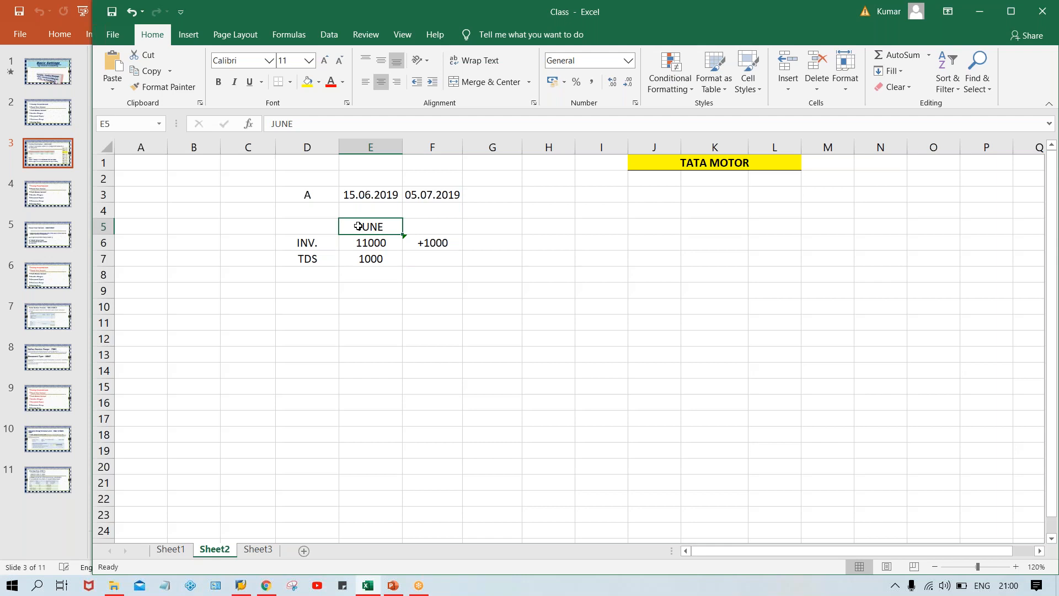
# Enter the label SAP in cell E9.
pyautogui.click(370, 294)
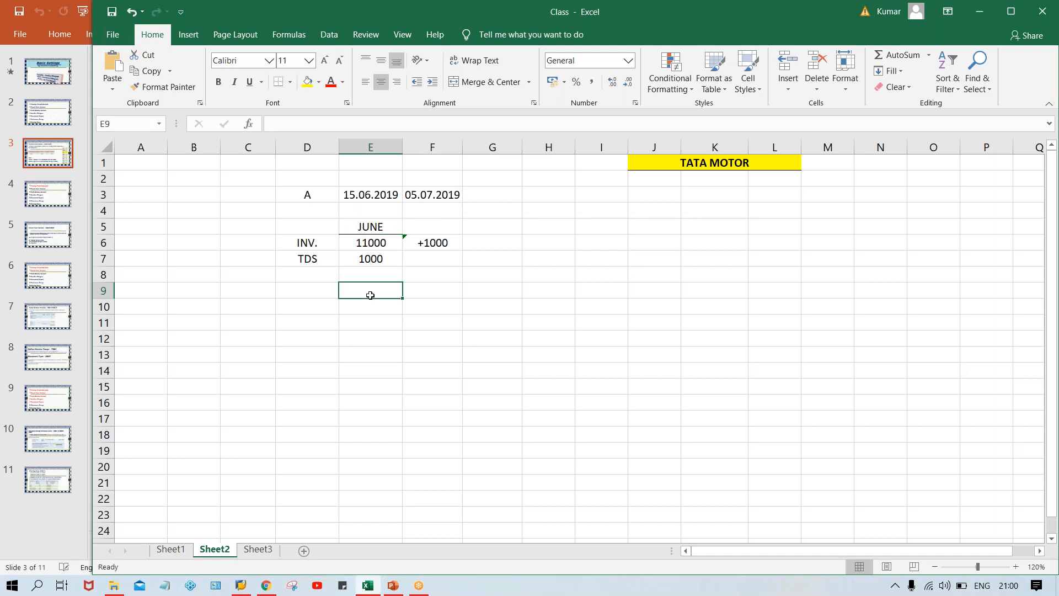
pyautogui.write('SAP')
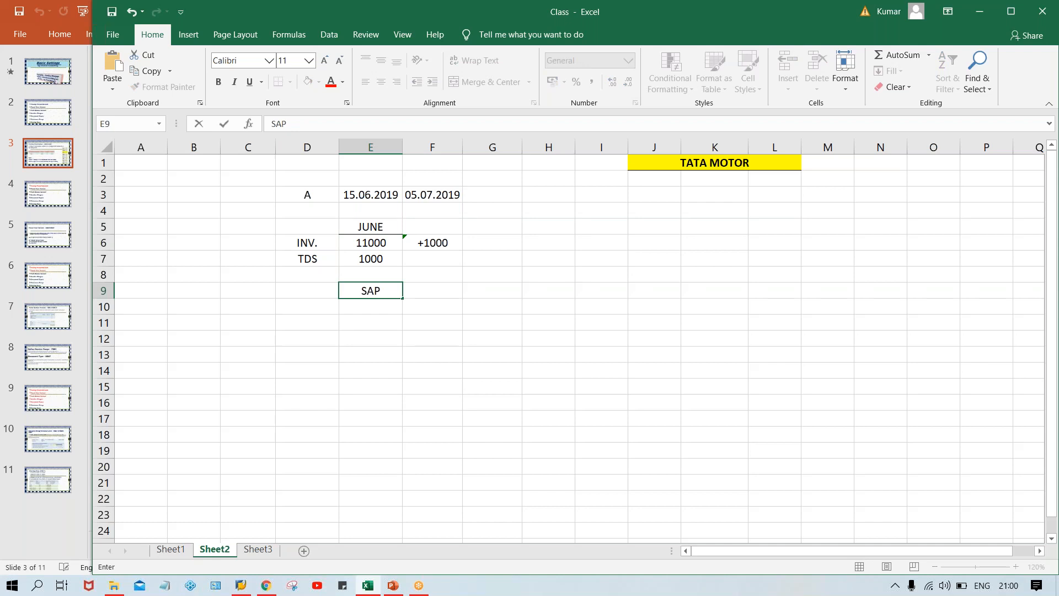
pyautogui.press('Return')
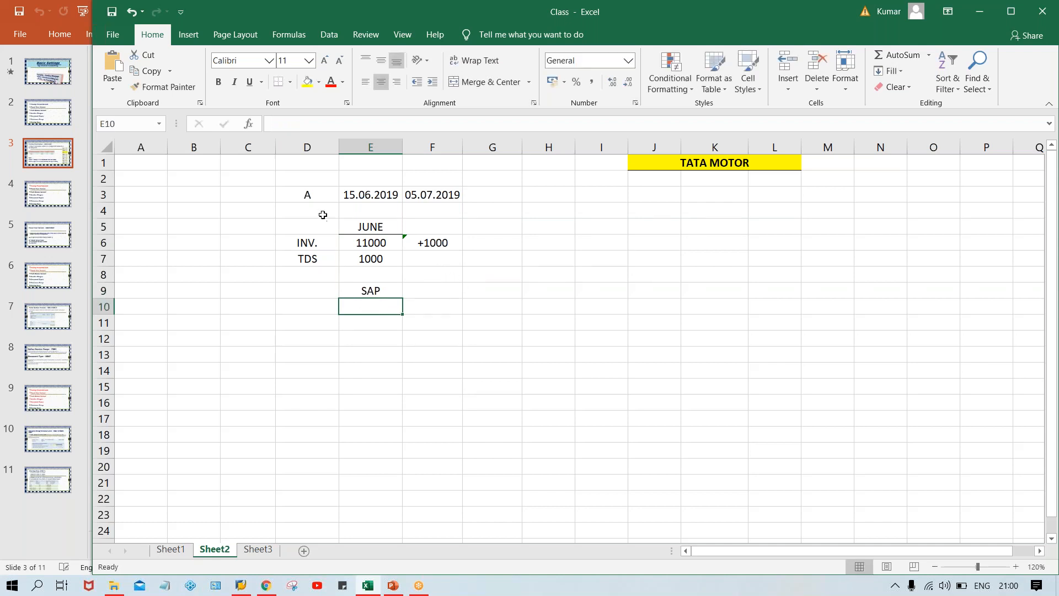
# Copy label A and its two dates from D3:F3 to row 10, starting at cell D10.
pyautogui.click(306, 193)
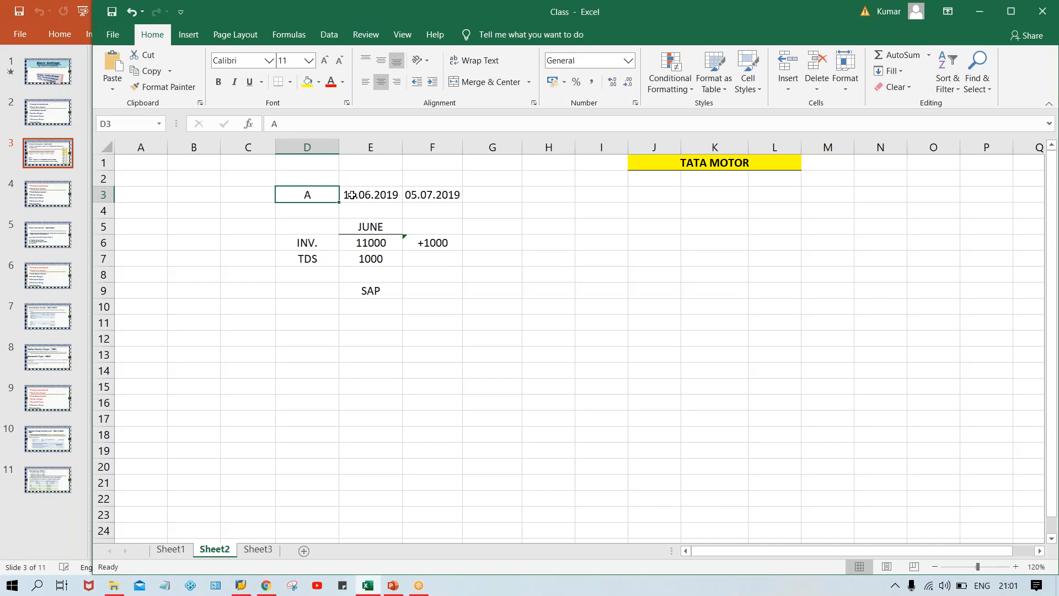
pyautogui.moveTo(329, 194); pyautogui.dragTo(431, 197)
pyautogui.hotkey('ctrl', 'c')
pyautogui.click(303, 304)
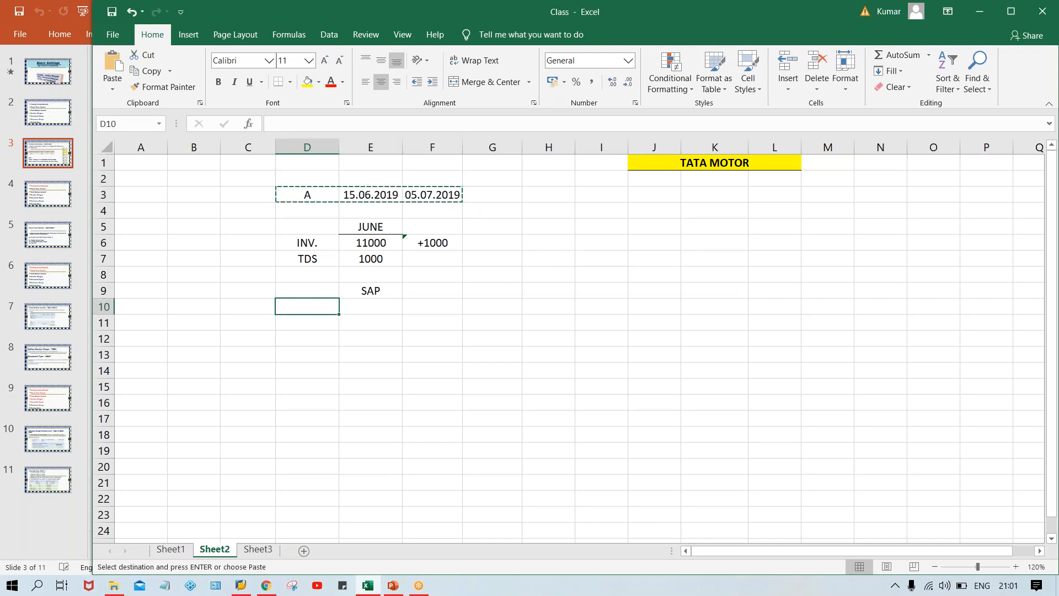
pyautogui.hotkey('ctrl', 'v')
# Change the year of the copied dates in E10 and F10 to 2020.
pyautogui.doubleClick(392, 306)
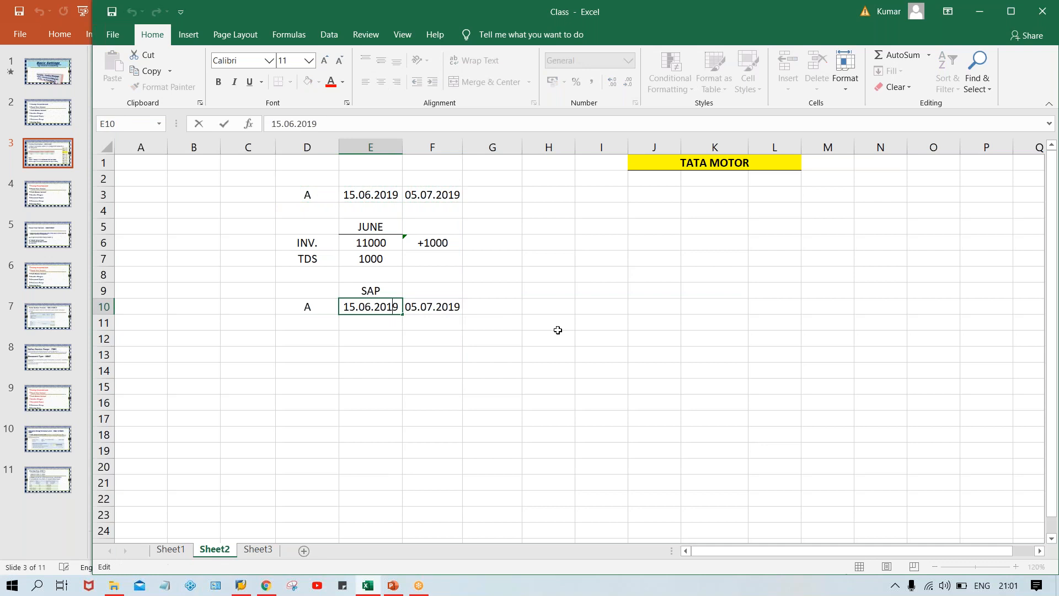
pyautogui.press('Delete')
pyautogui.press('BackSpace')
pyautogui.write('20')
pyautogui.doubleClick(441, 307)
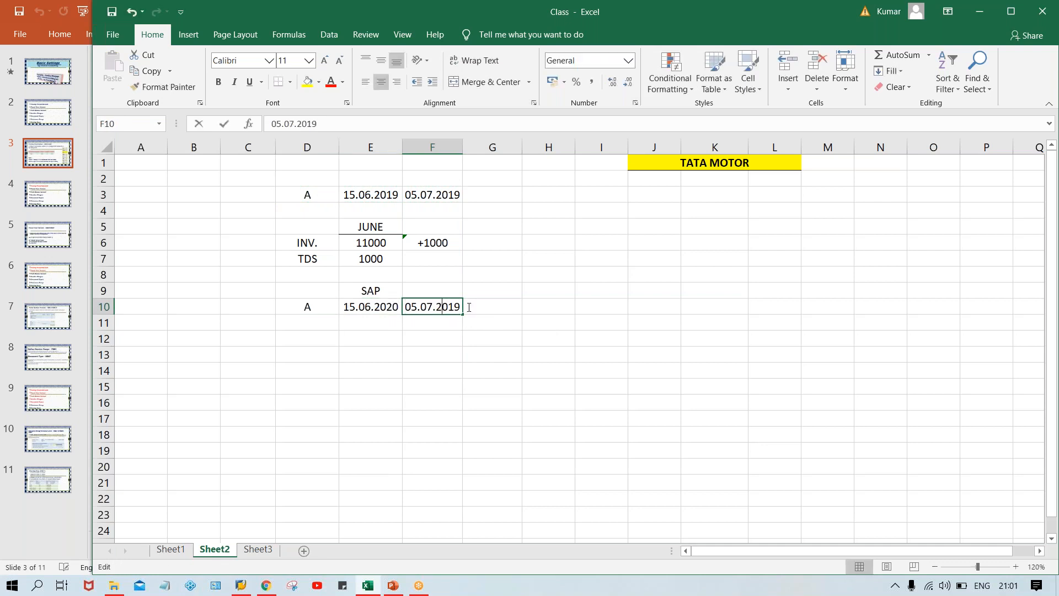
pyautogui.press('Delete')
pyautogui.press('Delete')
pyautogui.press('Delete')
pyautogui.write('020')
pyautogui.press('Return')
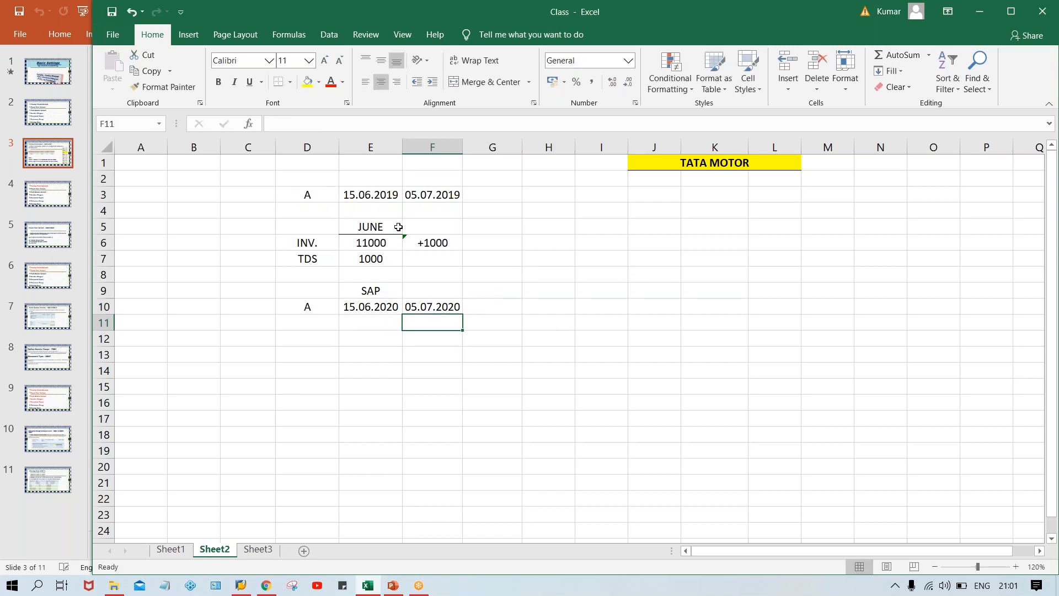
# Enter the label DIF. ERP in cell G3 beside the 2019 dates.
pyautogui.click(488, 192)
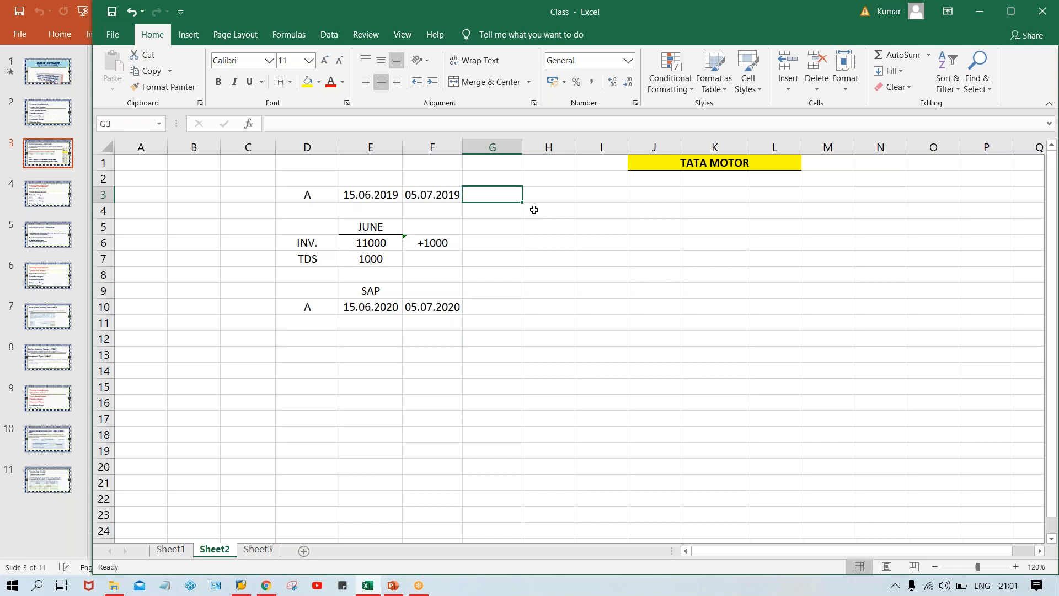
pyautogui.write('DIF. ERP')
pyautogui.press('Return')
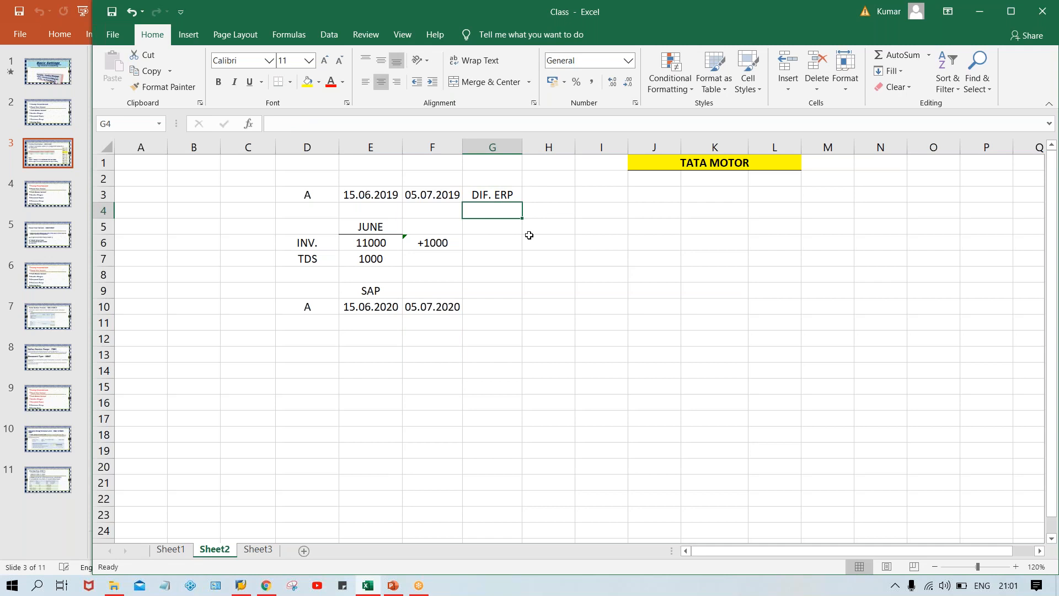
# Clear the SAP label from cell E9 and enter SAP in G10 beside the 2020 dates.
pyautogui.click(371, 286)
pyautogui.press('Delete')
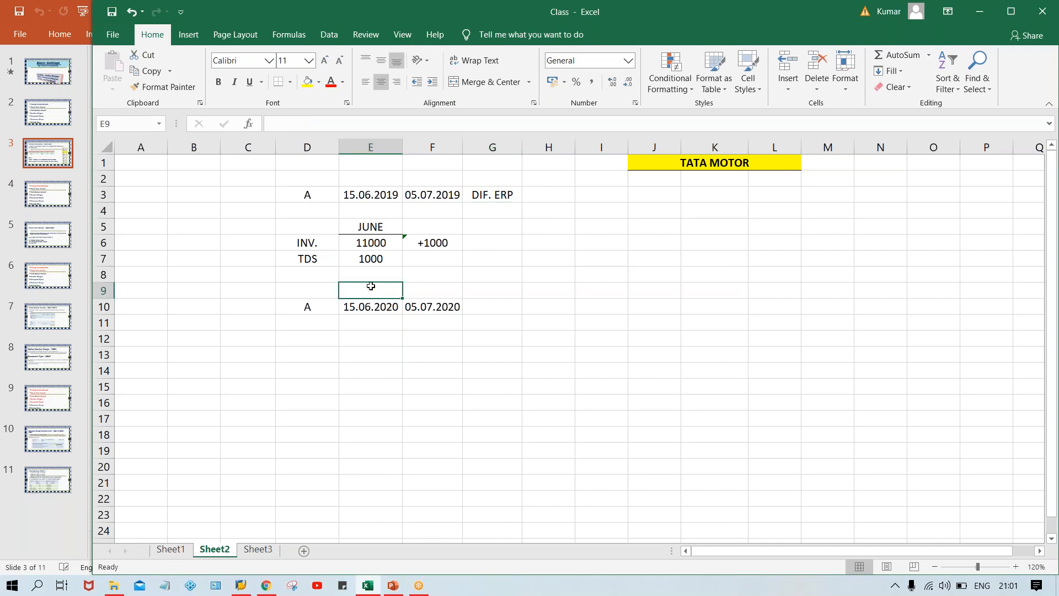
pyautogui.click(506, 318)
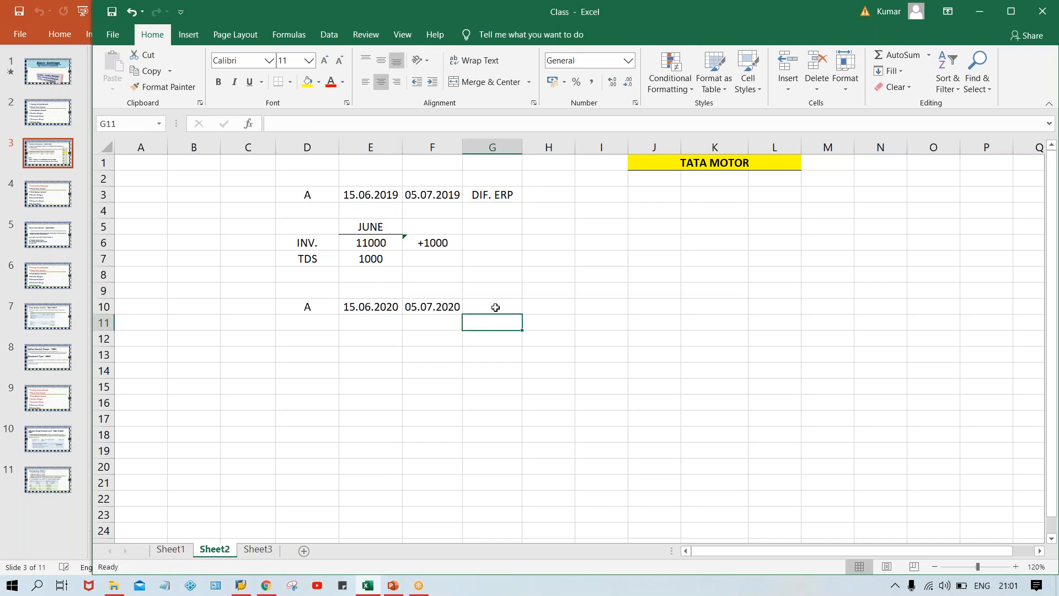
pyautogui.click(495, 307)
pyautogui.write('SAP')
pyautogui.press('Return')
pyautogui.click(356, 305)
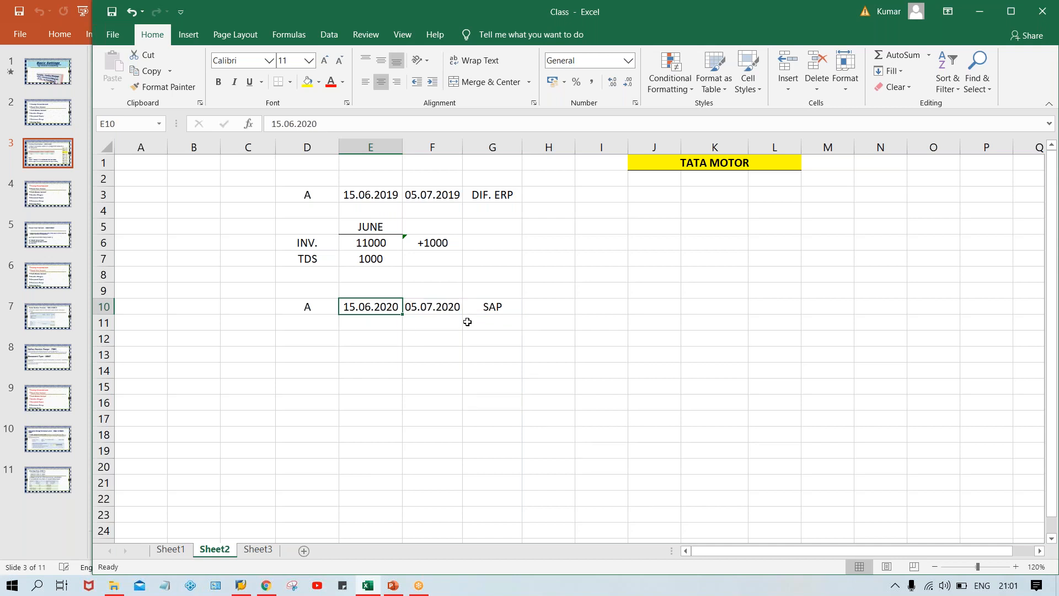
pyautogui.click(458, 305)
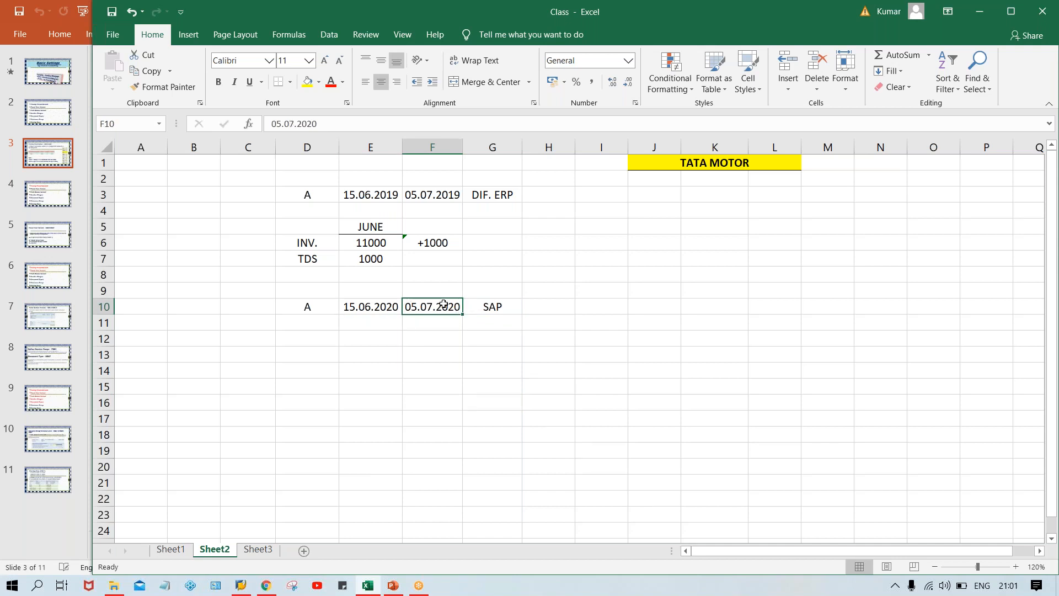
pyautogui.click(369, 304)
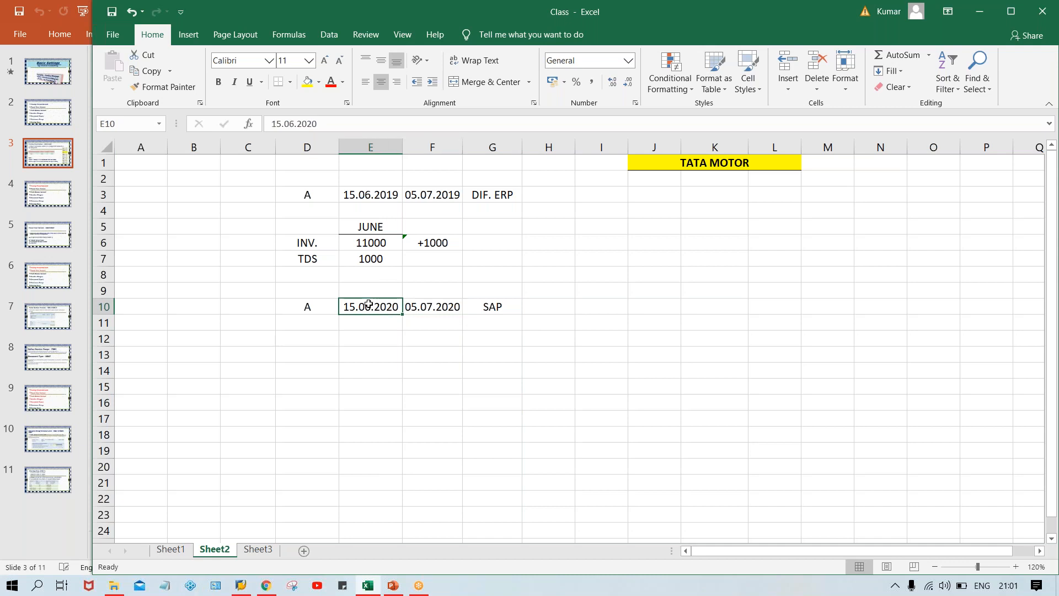
pyautogui.click(549, 304)
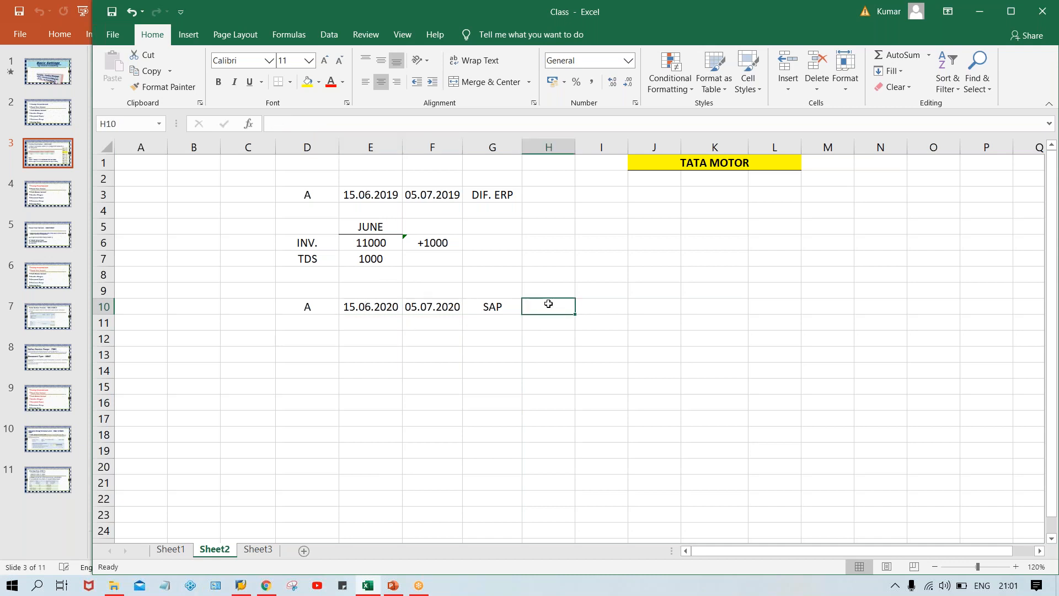
# Enter an X in cell H10 beside the SAP label.
pyautogui.write('X')
pyautogui.press('Up')
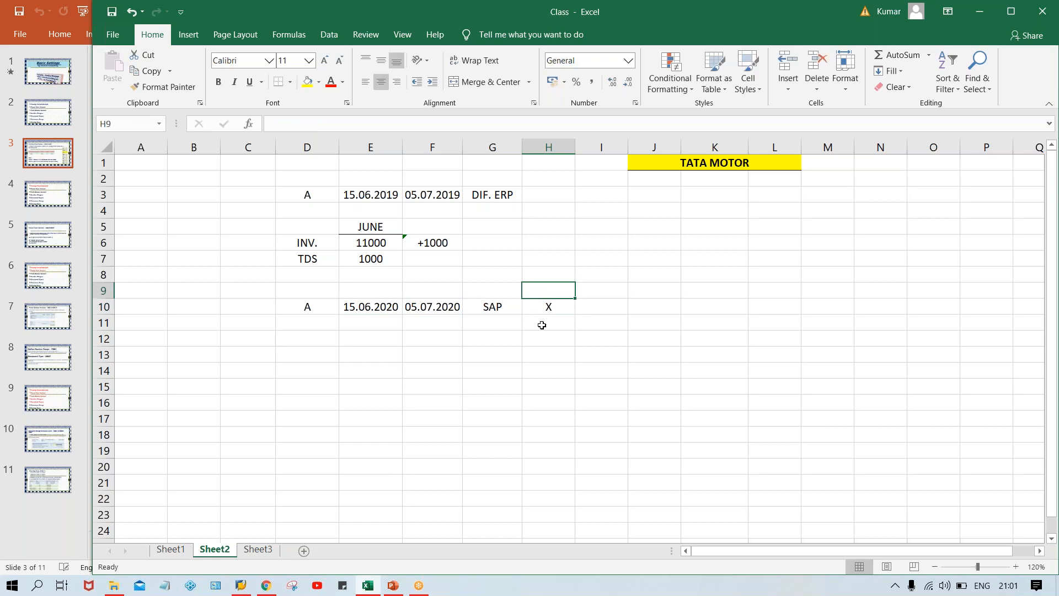
pyautogui.click(542, 306)
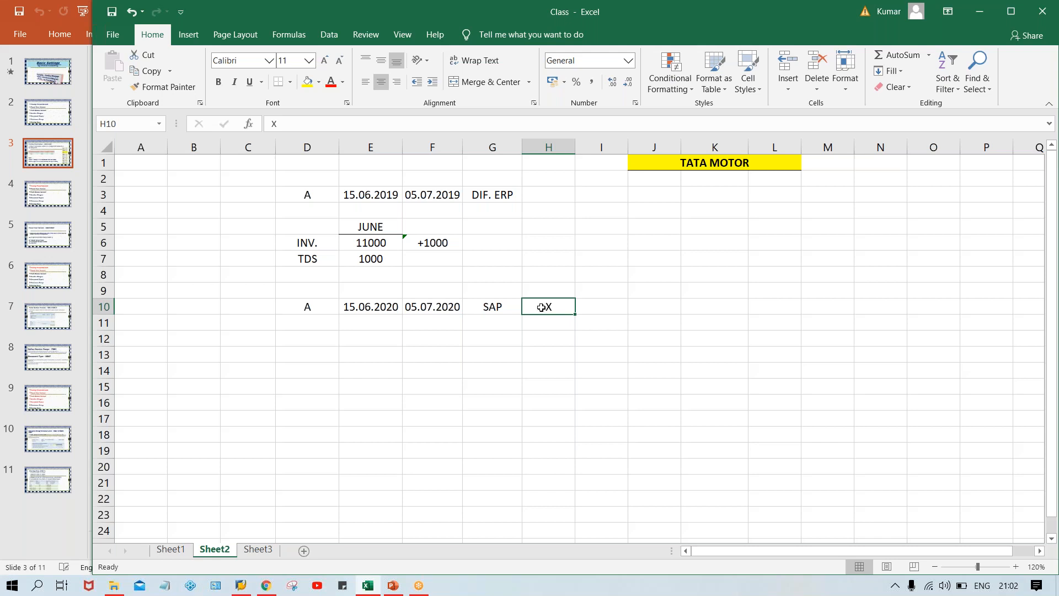
# Apply all borders to the range G12:K13 below the SAP row to form a two-row table.
pyautogui.click(478, 334)
pyautogui.moveTo(492, 349); pyautogui.dragTo(735, 353)
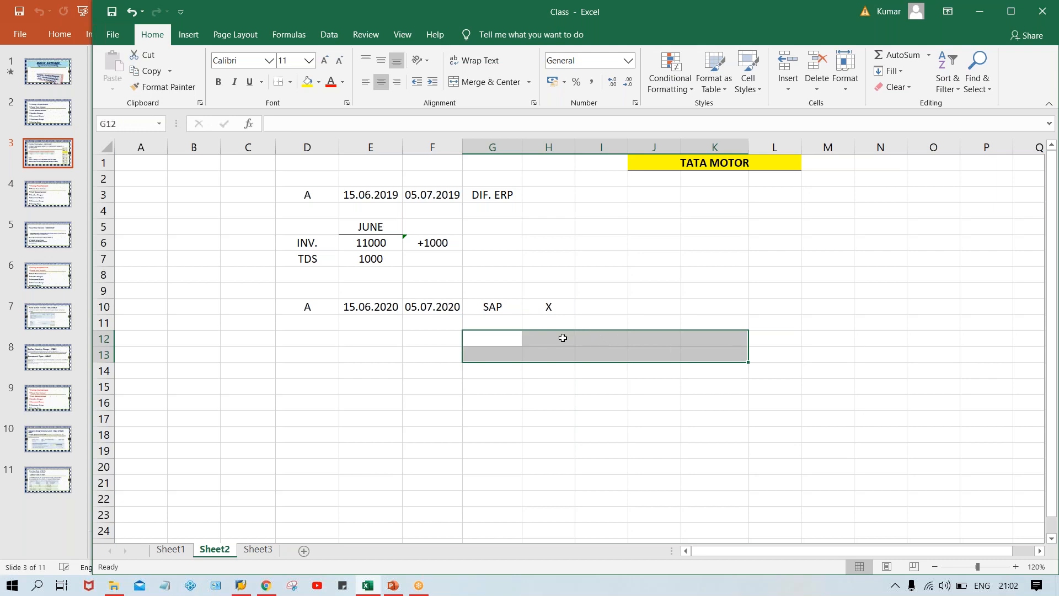
pyautogui.click(290, 86)
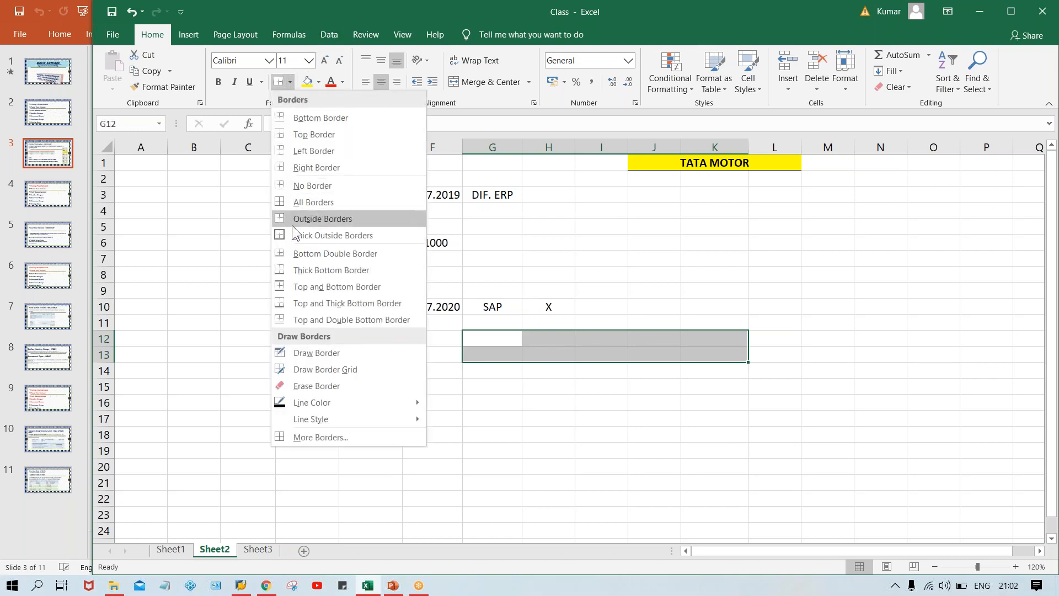
pyautogui.click(304, 200)
pyautogui.click(491, 442)
pyautogui.click(487, 339)
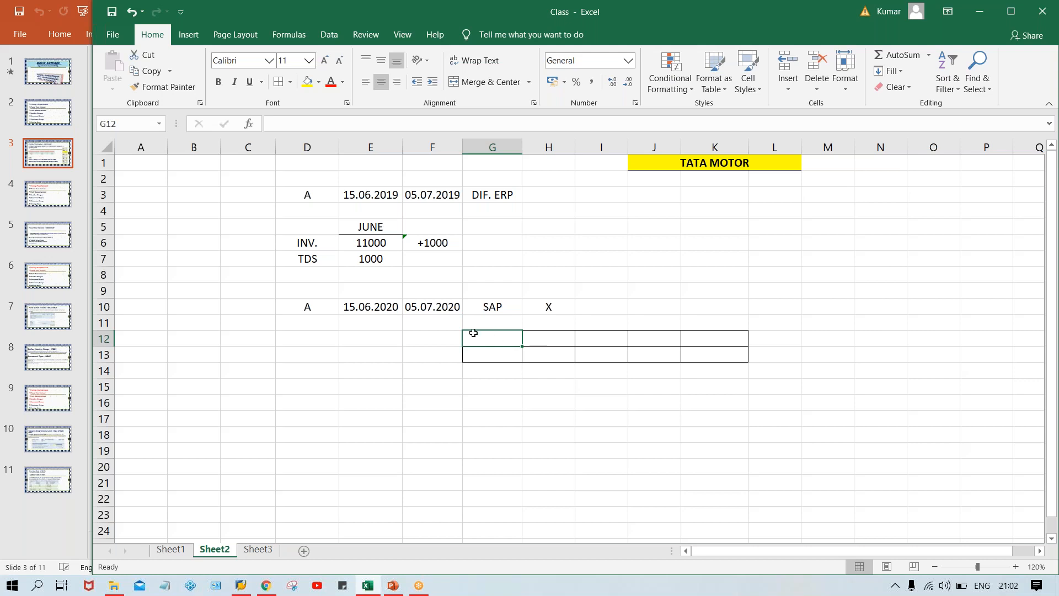
pyautogui.click(447, 338)
pyautogui.click(520, 335)
pyautogui.click(450, 339)
pyautogui.click(496, 332)
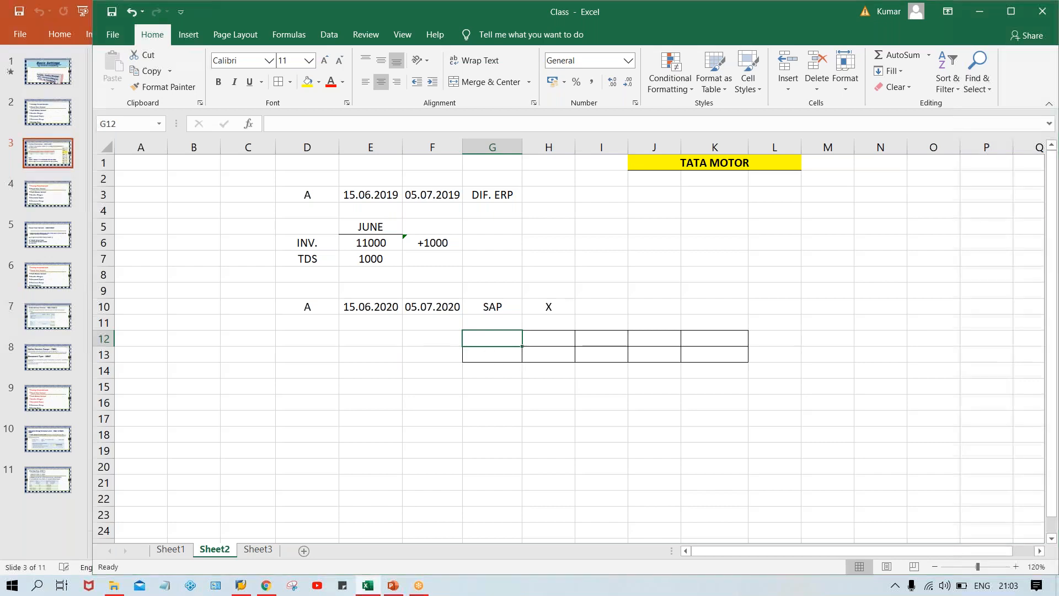
# Consult the posting period variant table in PowerPoint and enter the headings PPV and FRM PR. in G12 and H12 of the Excel sheet.
pyautogui.hotkey('alt', 'Tab')
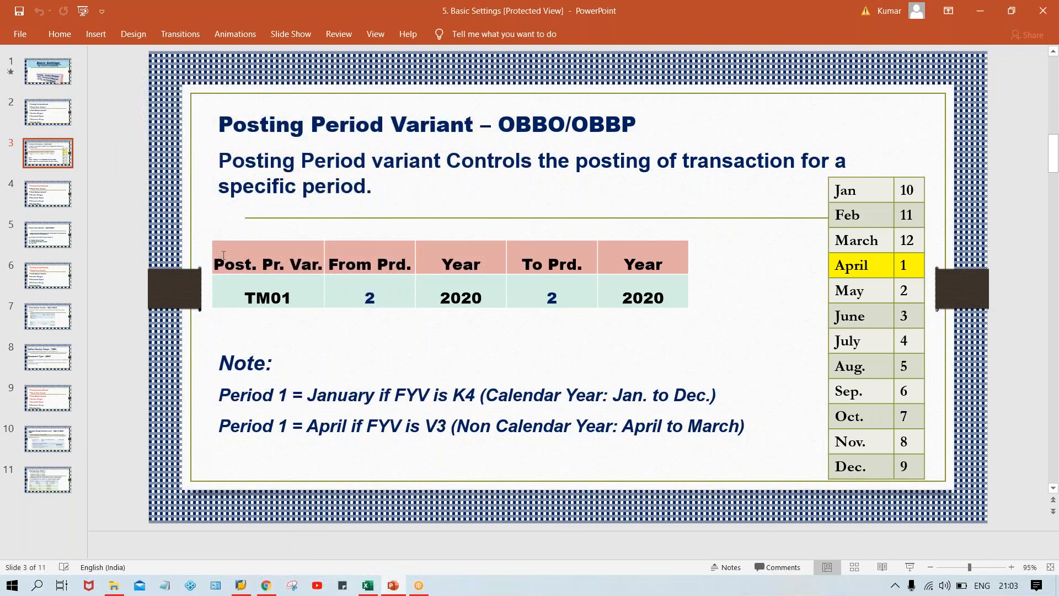
pyautogui.moveTo(383, 261); pyautogui.dragTo(653, 265)
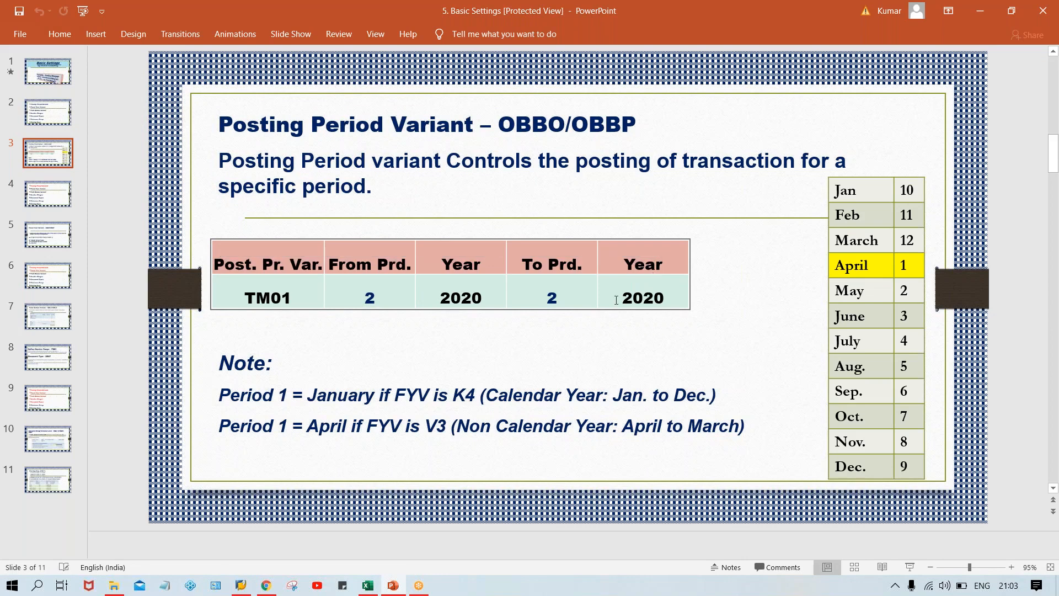
pyautogui.hotkey('alt', 'Tab')
pyautogui.write('PPV')
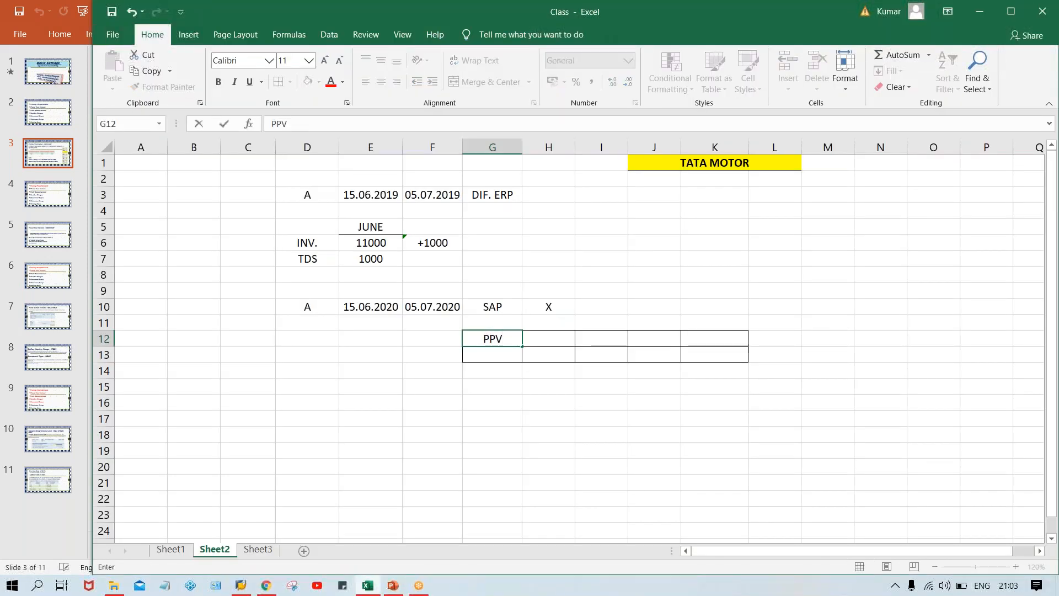
pyautogui.press('Tab')
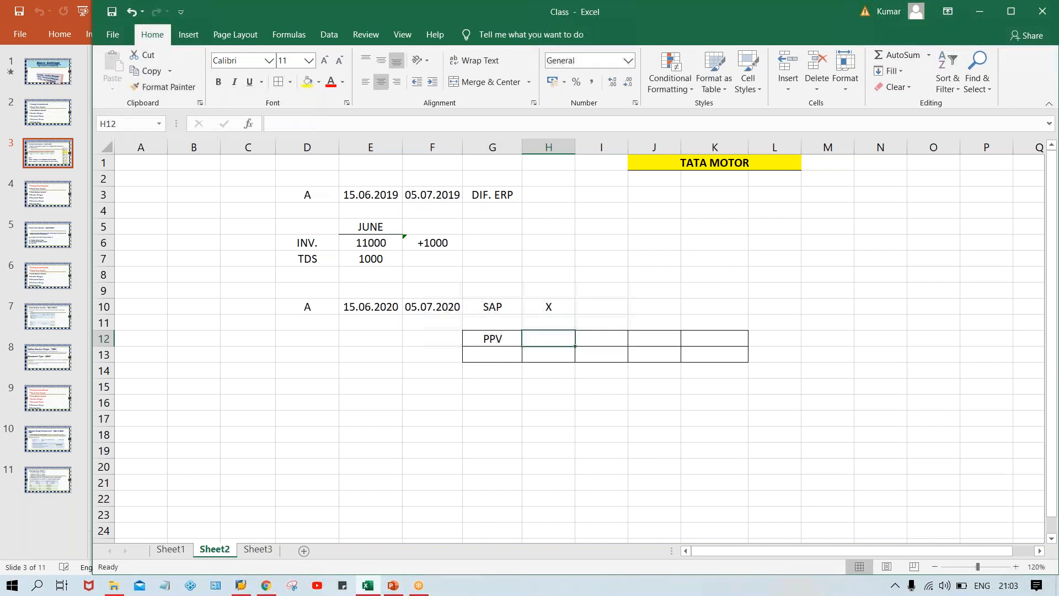
pyautogui.write('FRM')
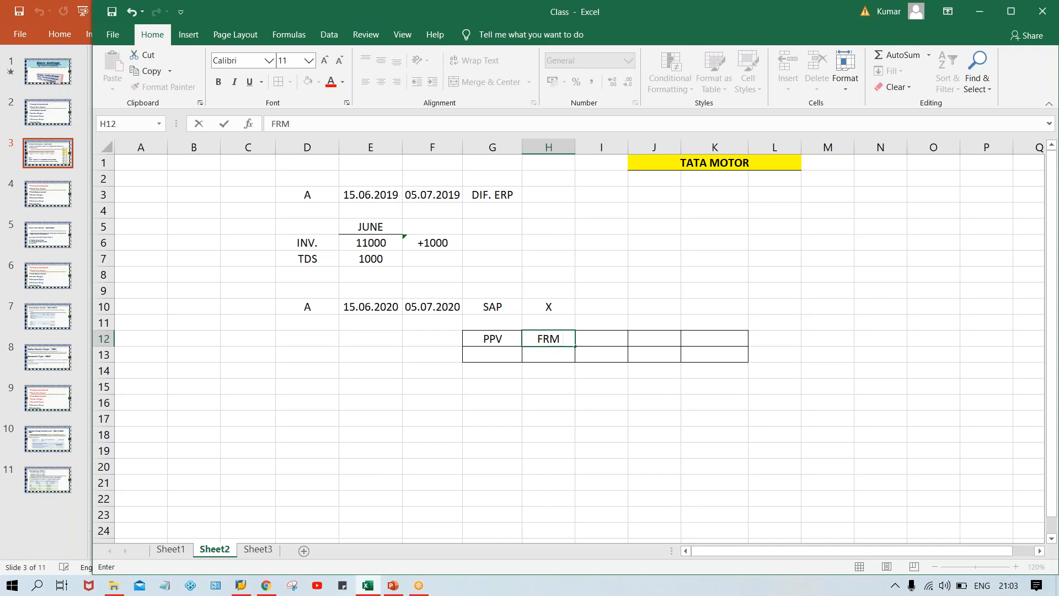
pyautogui.write(' PR.')
pyautogui.press('Tab')
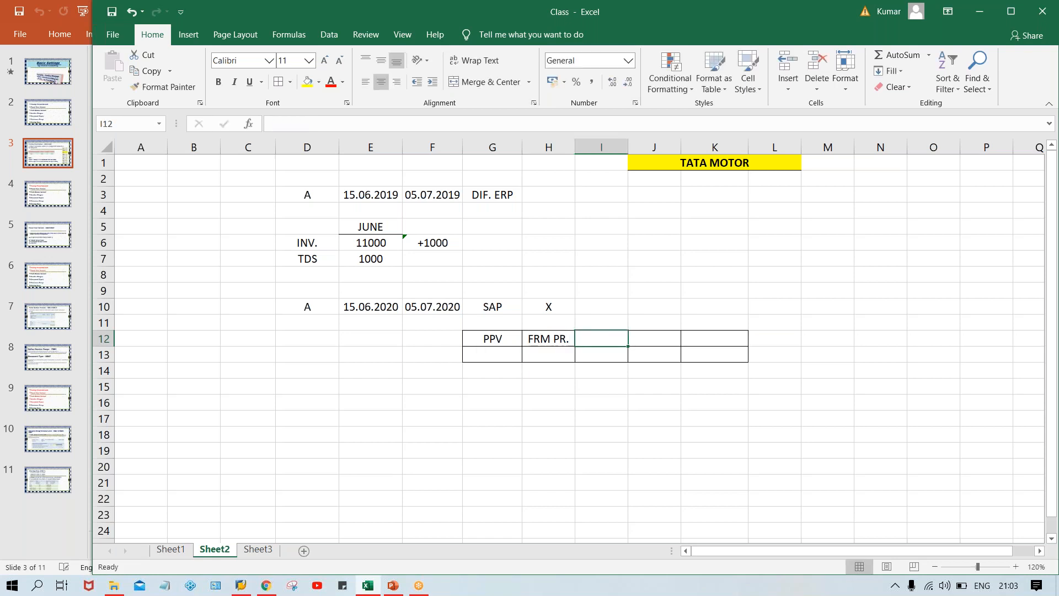
# Complete the table's header row with YEAR in I12, TO PR. in J12 and YEAR in K12.
pyautogui.write('YEAR')
pyautogui.press('Tab')
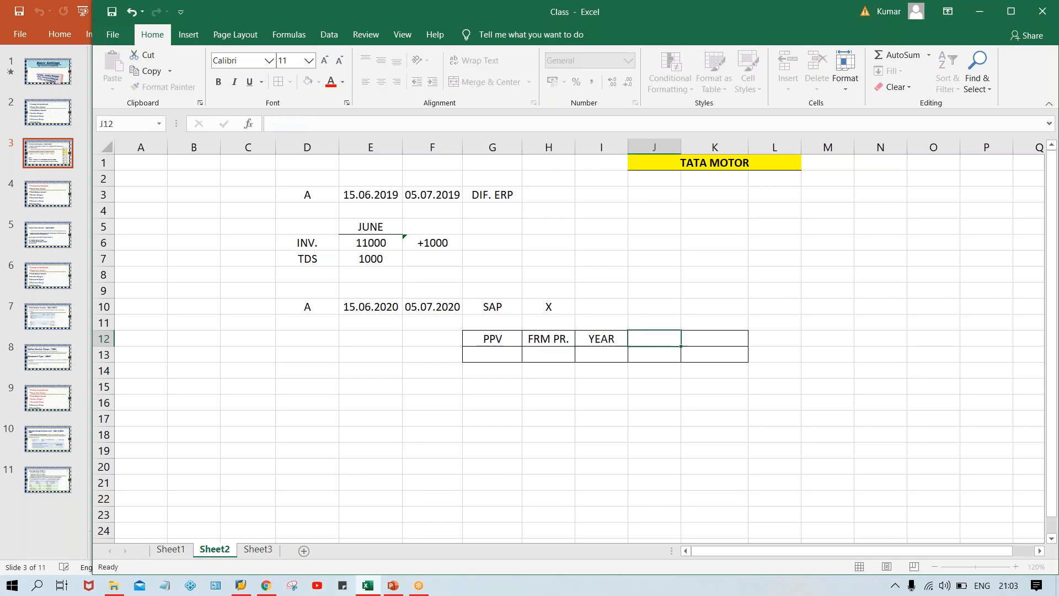
pyautogui.write('TO PR.')
pyautogui.press('Tab')
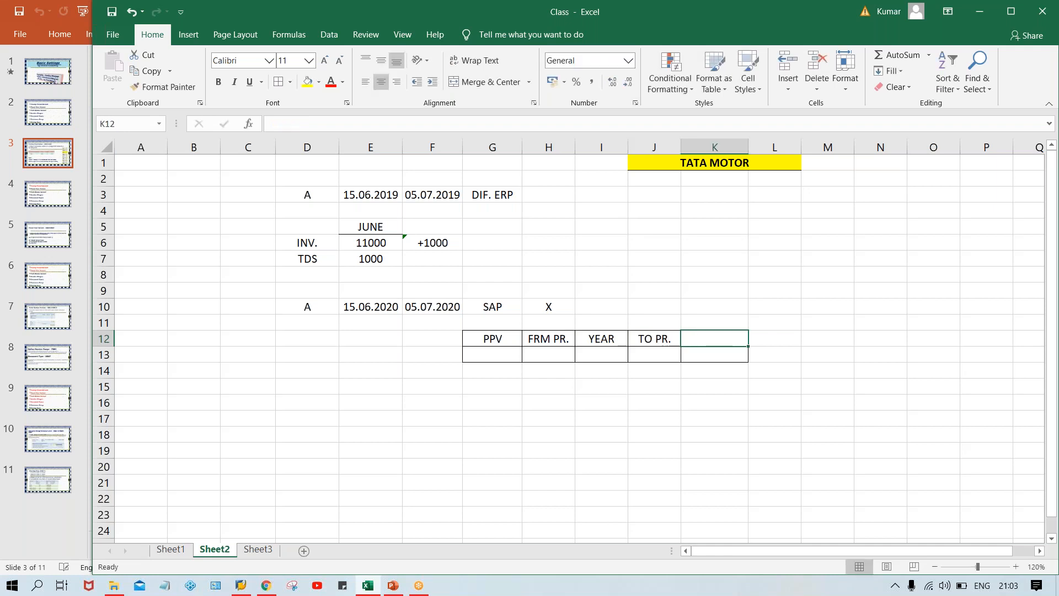
pyautogui.write('YEAR')
pyautogui.press('Return')
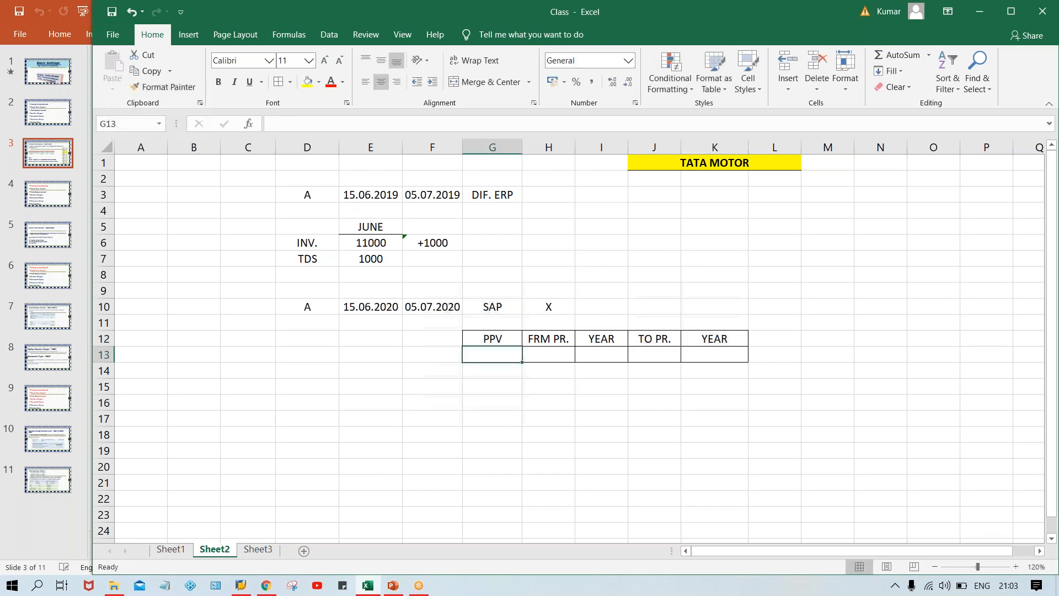
# Make the table headings in G12:K12 bold.
pyautogui.moveTo(477, 336); pyautogui.dragTo(706, 334)
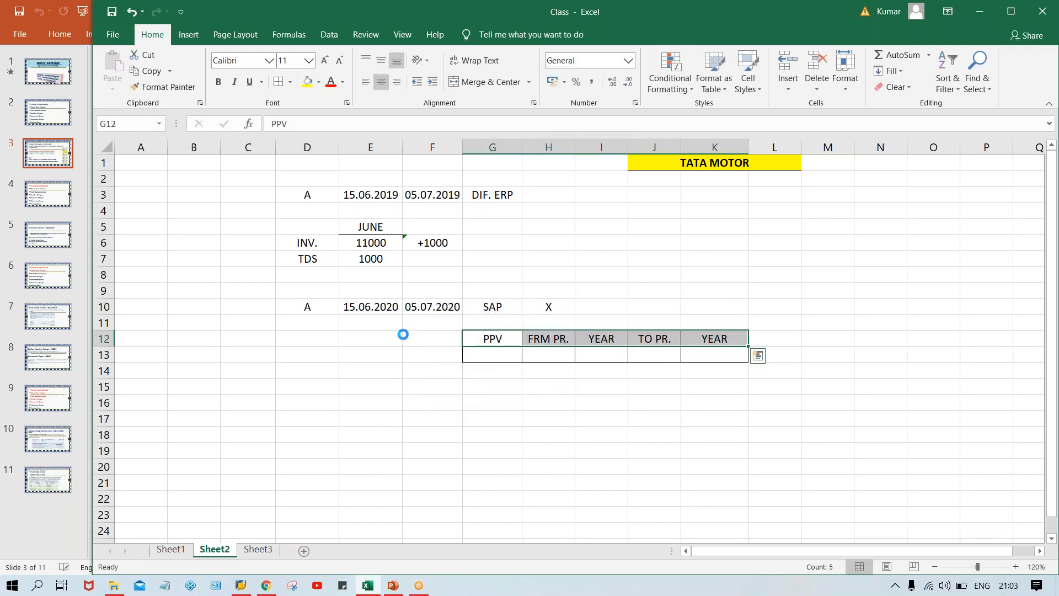
pyautogui.hotkey('ctrl', 'b')
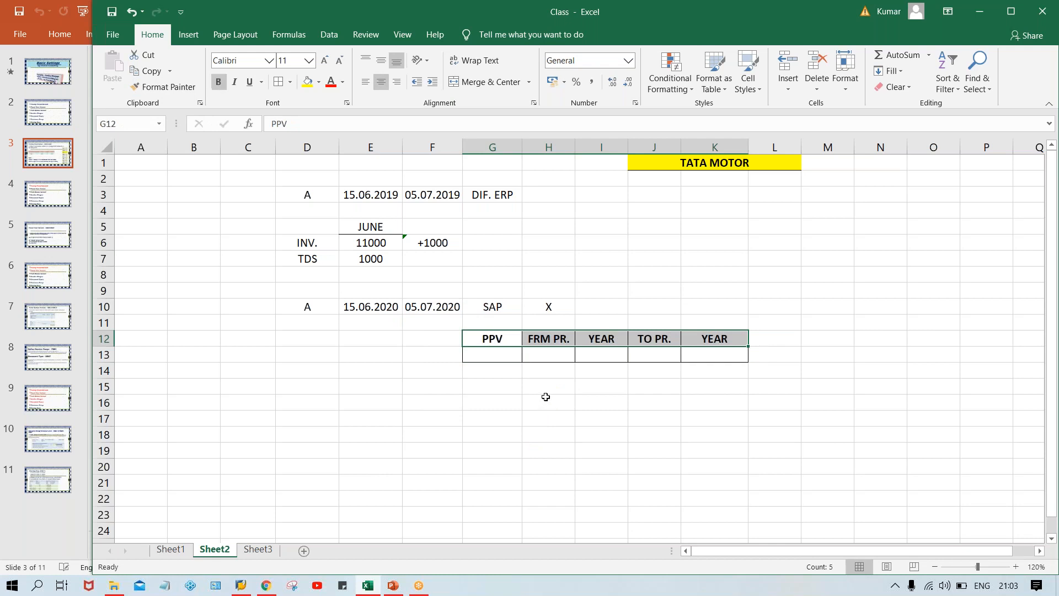
pyautogui.click(505, 342)
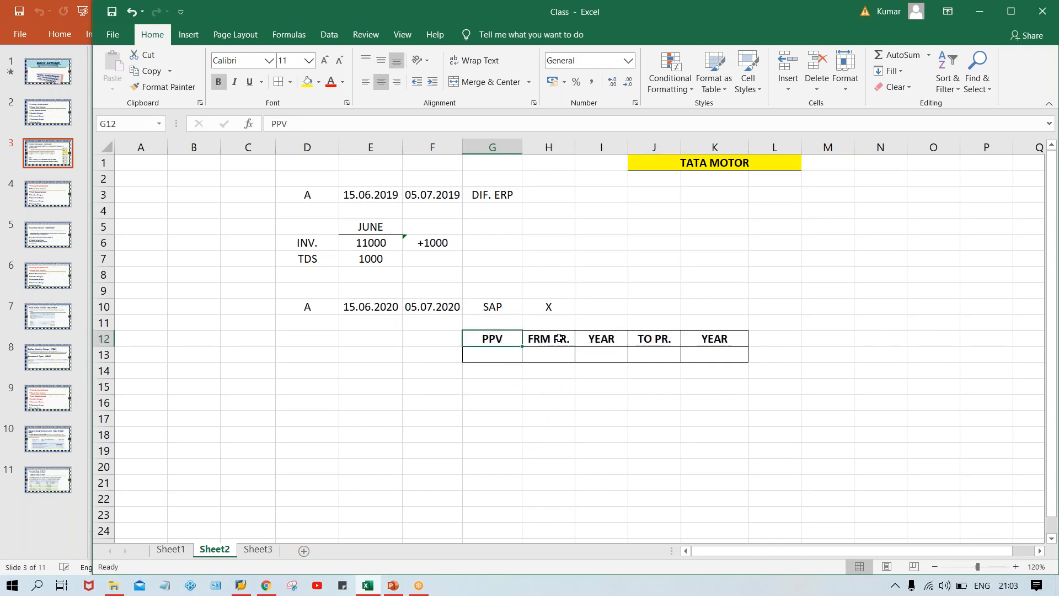
# Enter TPPV as the posting period variant in cell G13 under the PPV heading.
pyautogui.click(489, 354)
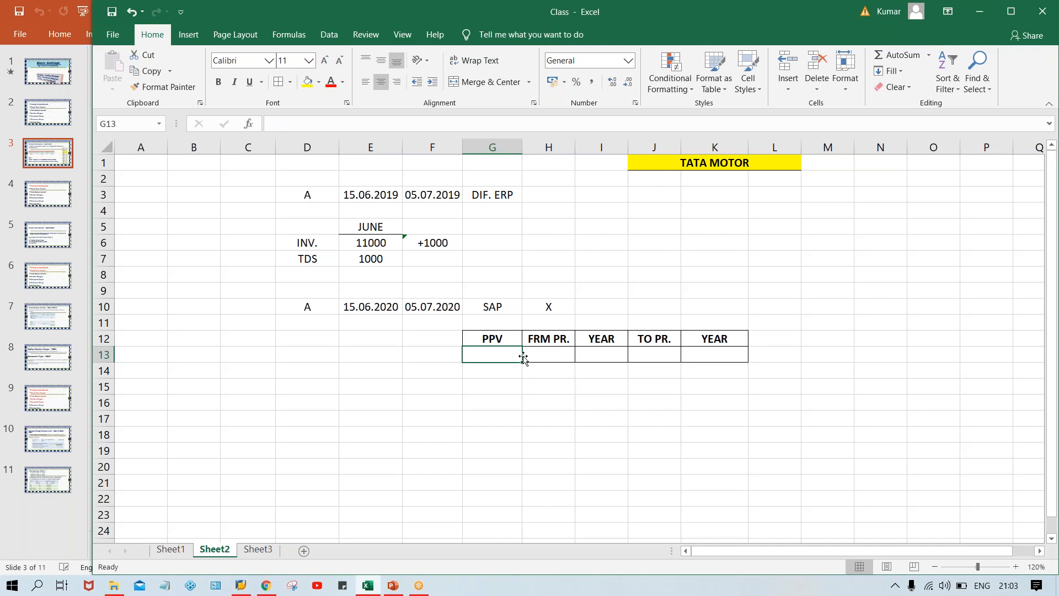
pyautogui.write('TPPV')
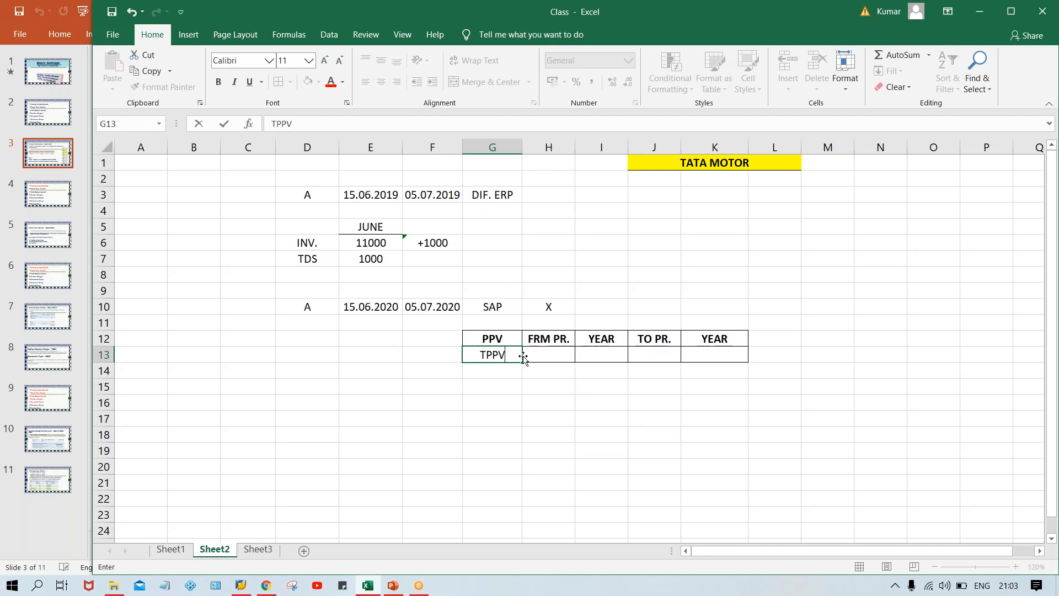
pyautogui.press('Return')
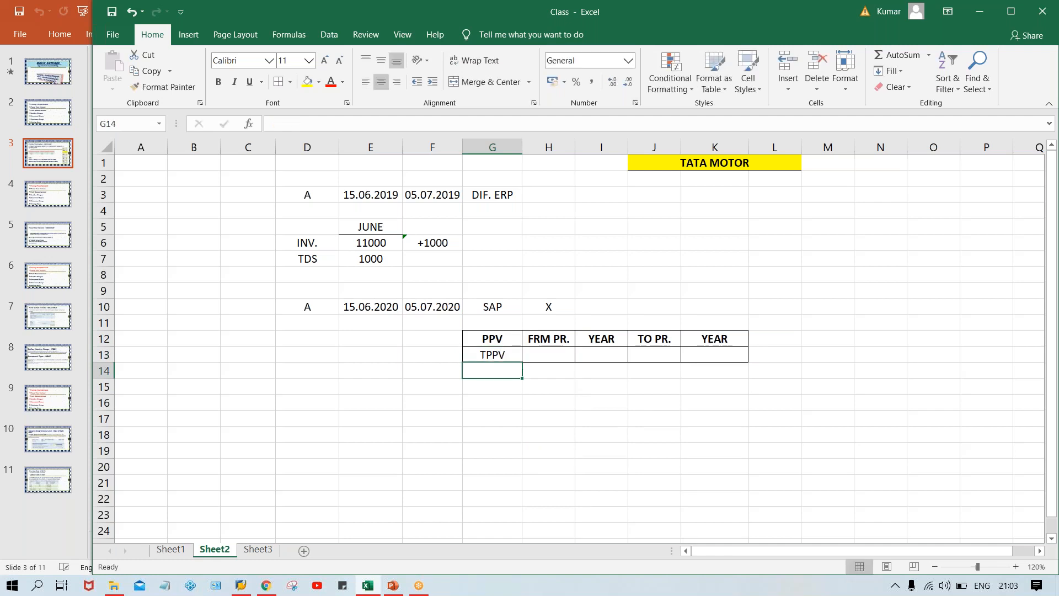
pyautogui.click(509, 354)
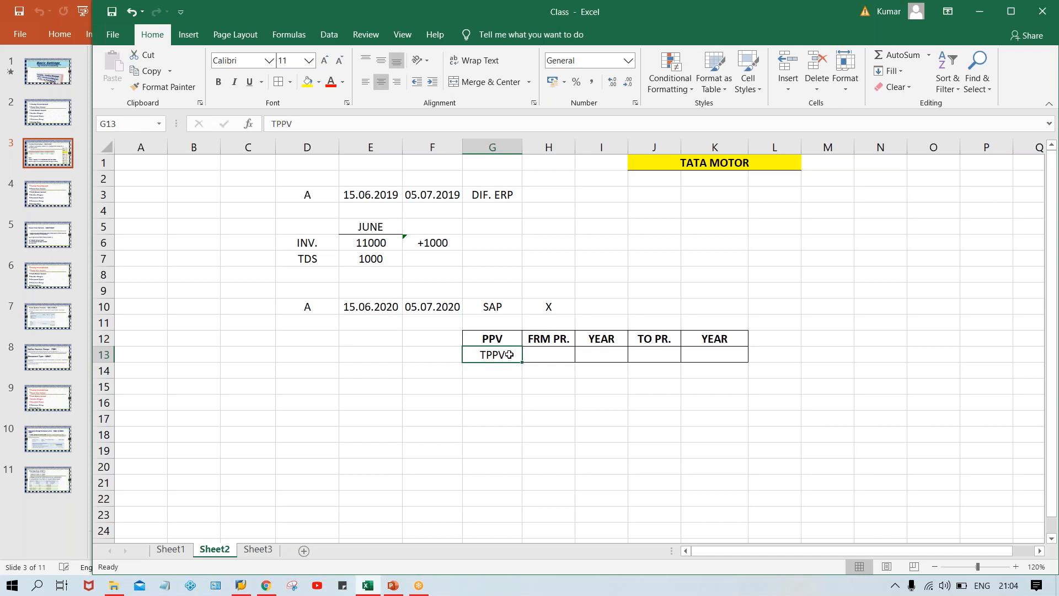
pyautogui.click(489, 337)
pyautogui.click(492, 356)
# Enter the code TM00 in cell F13, beside the TPPV variant.
pyautogui.click(442, 352)
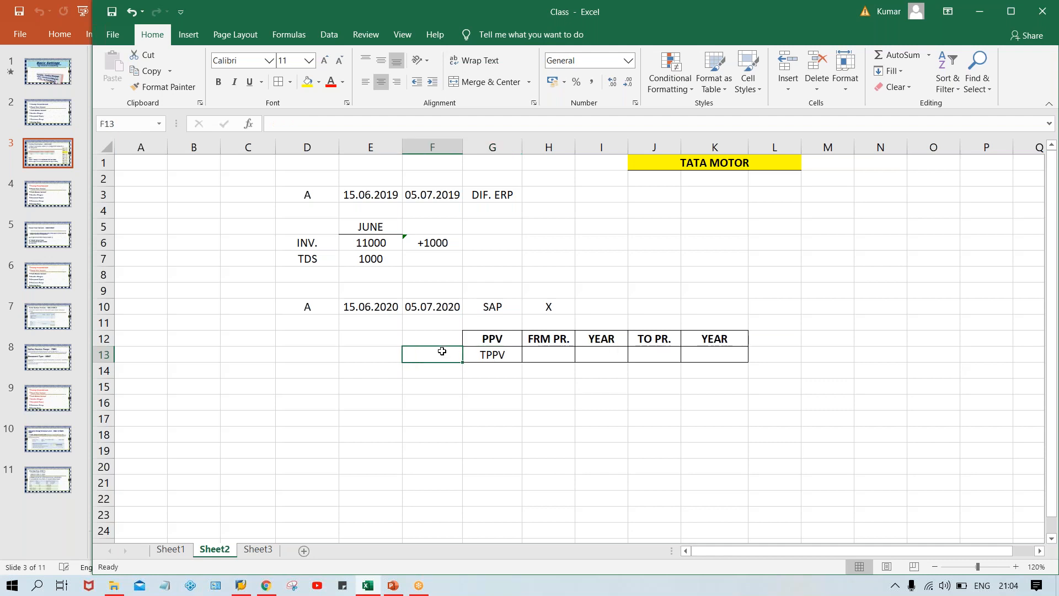
pyautogui.write('TM00')
pyautogui.press('Return')
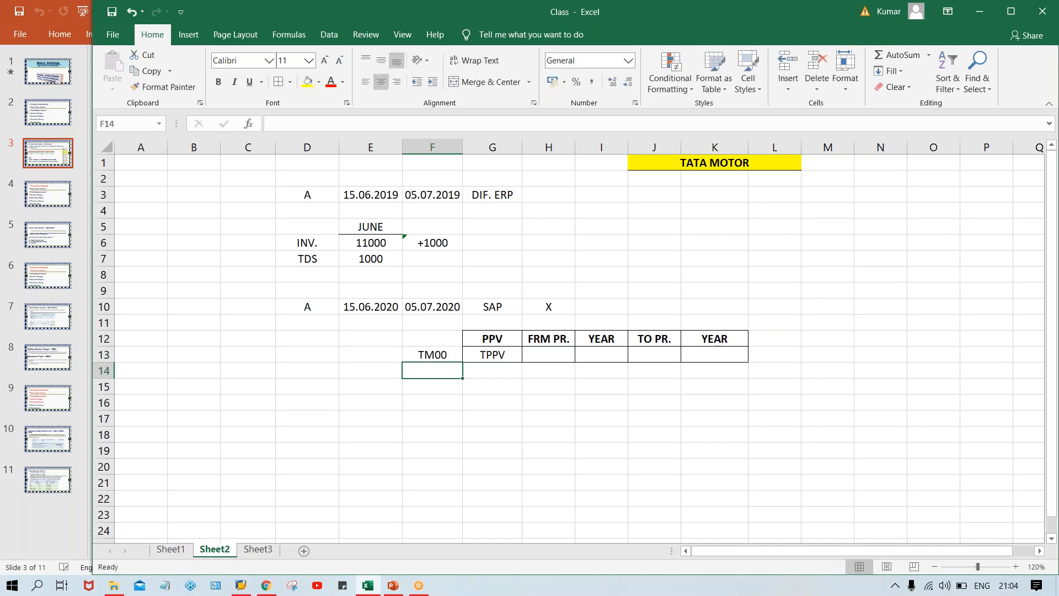
pyautogui.click(493, 357)
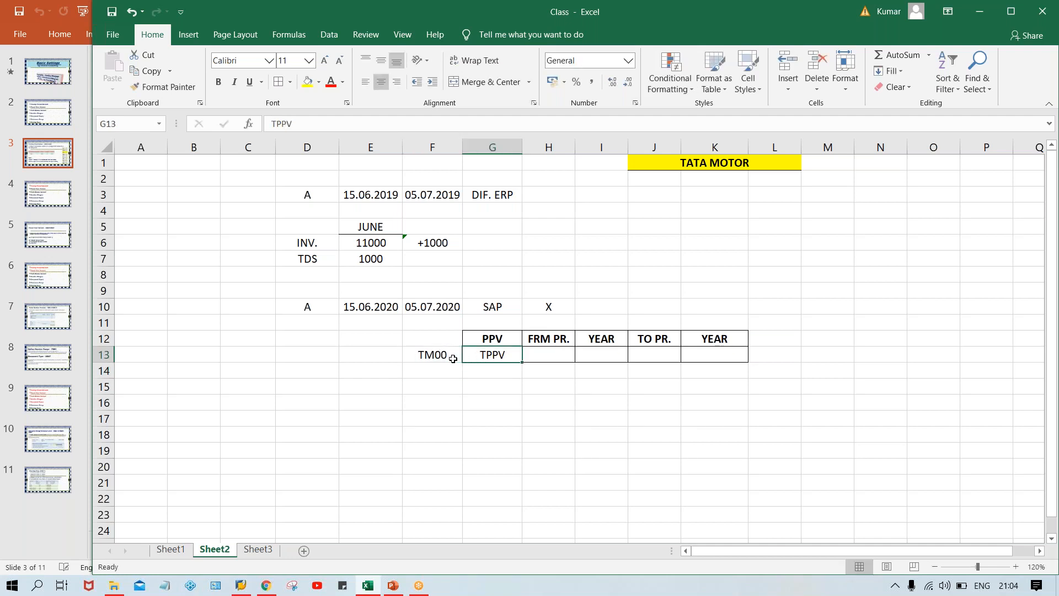
pyautogui.click(436, 356)
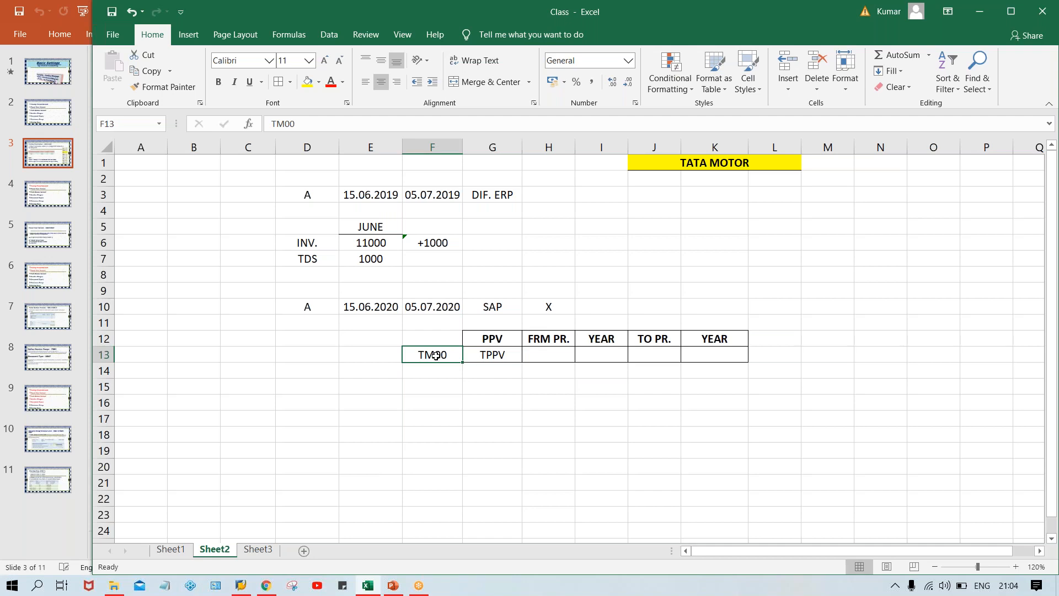
# Fill H13:K13 of the TPPV row with from period 7, year 2020, to period 7 and year 2020.
pyautogui.click(496, 353)
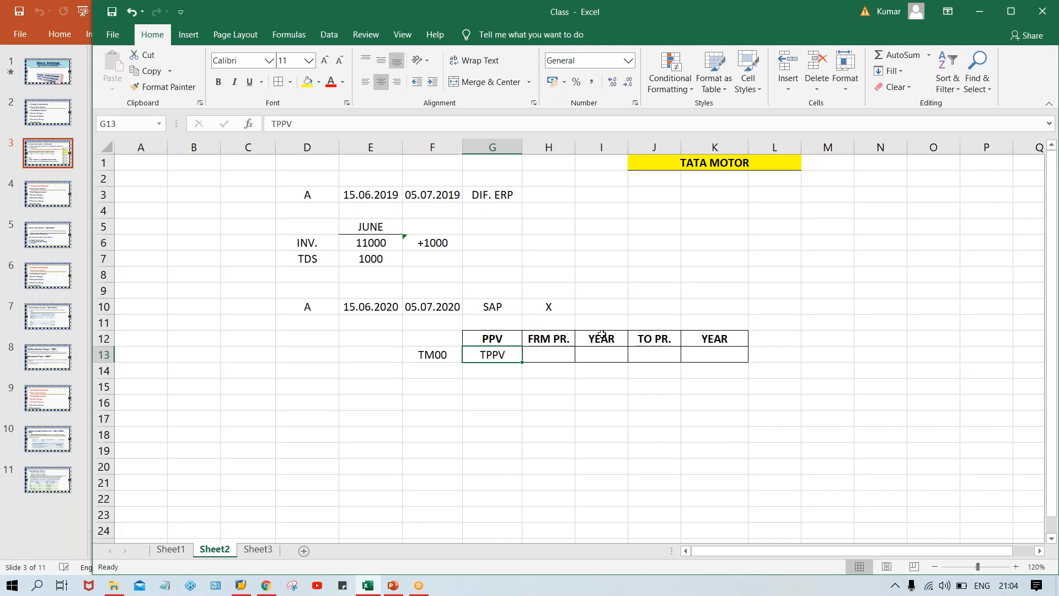
pyautogui.press('Tab')
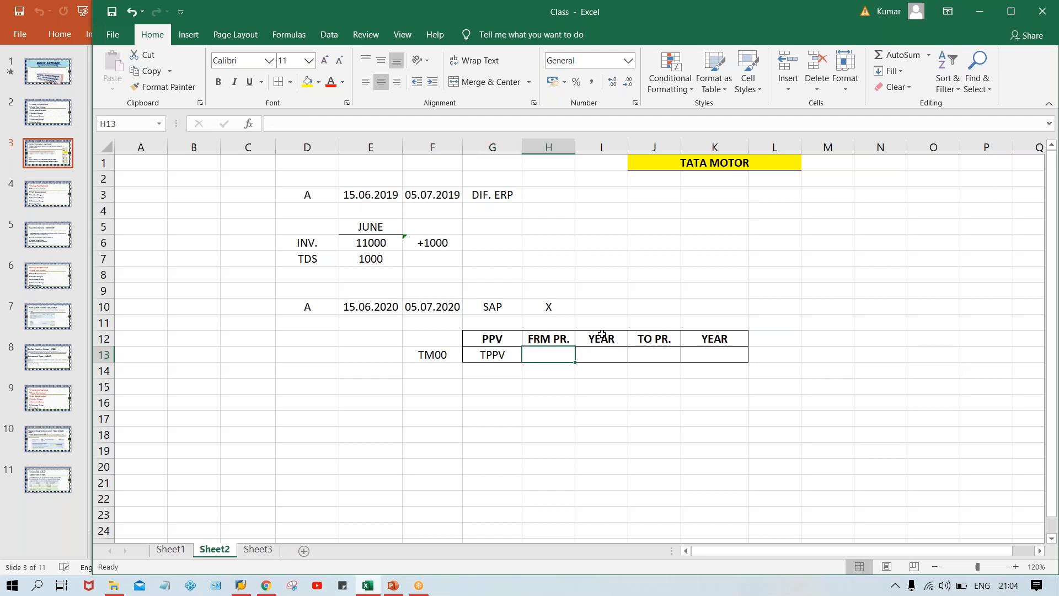
pyautogui.write('7')
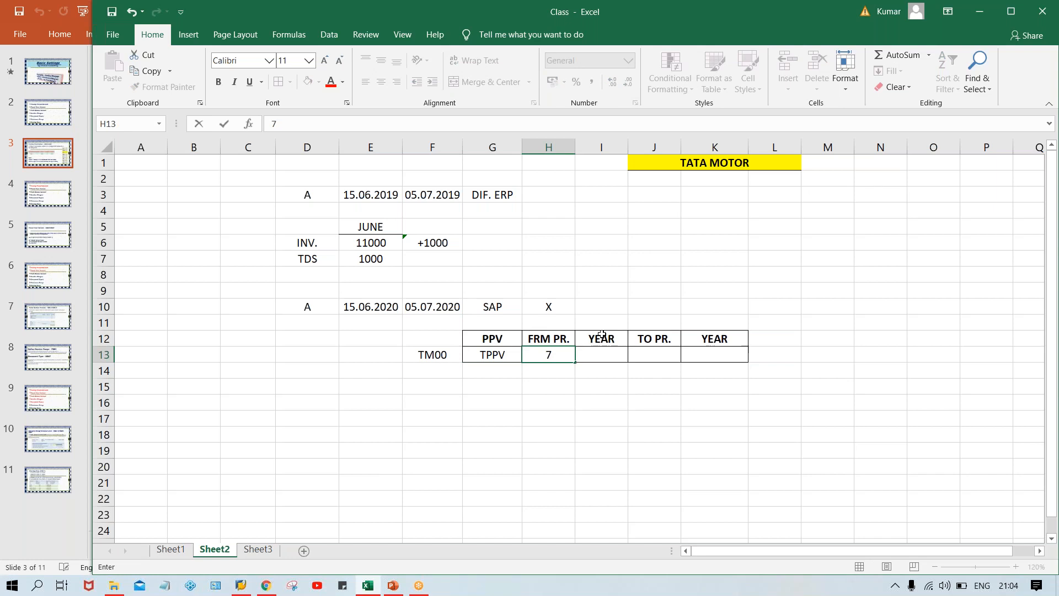
pyautogui.press('Tab')
pyautogui.press('Left')
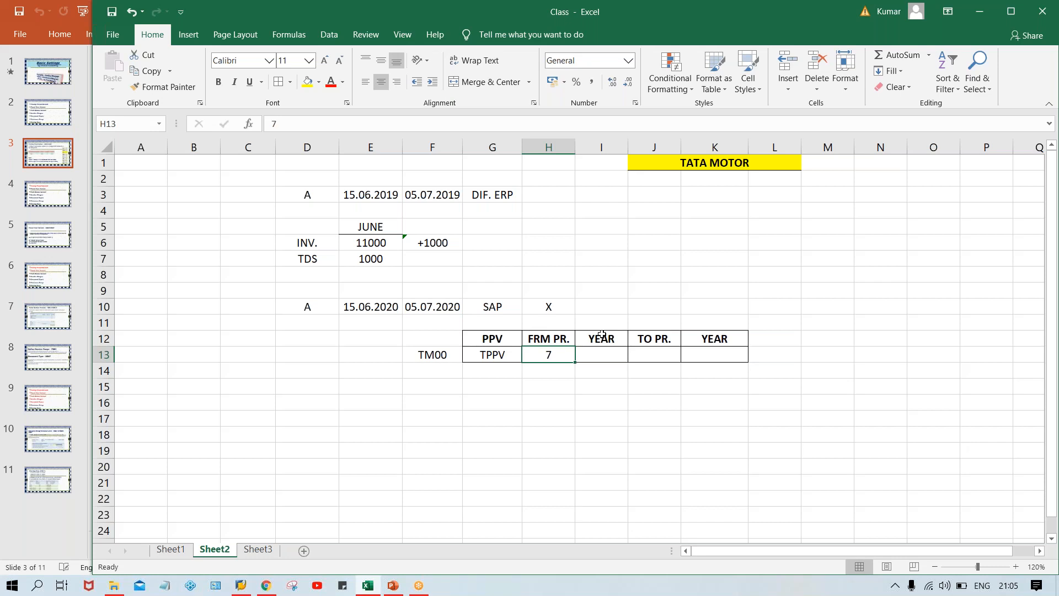
pyautogui.press('Right')
pyautogui.write('2020')
pyautogui.press('Tab')
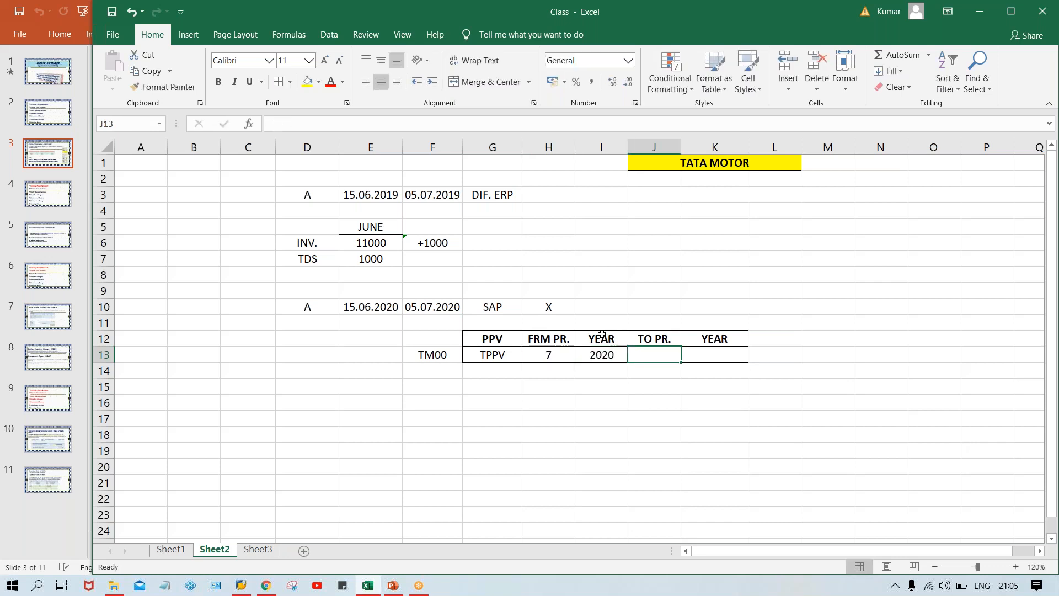
pyautogui.write('7')
pyautogui.press('Tab')
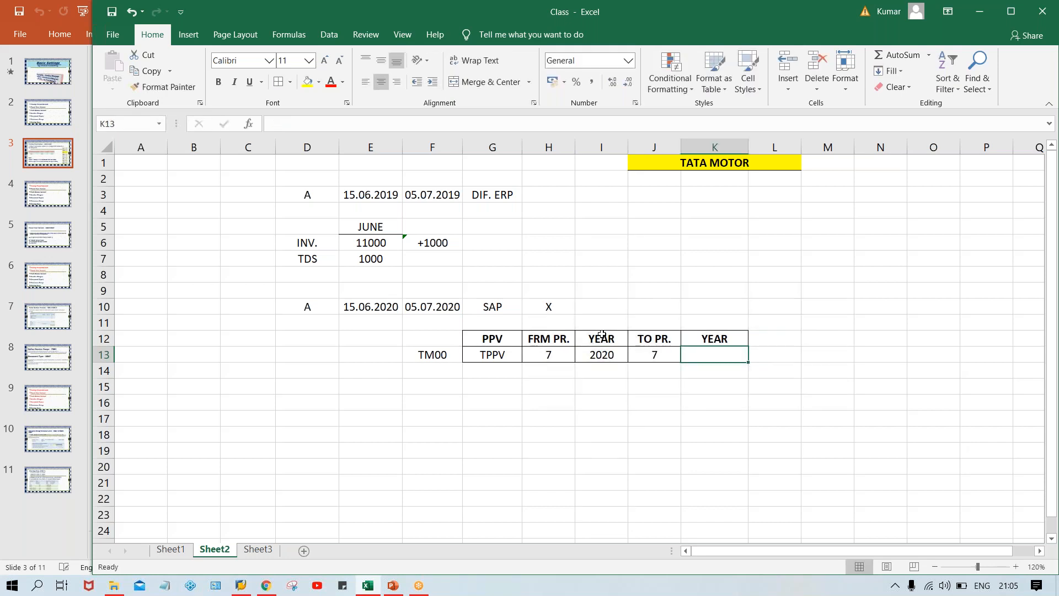
pyautogui.write('2020')
pyautogui.press('Return')
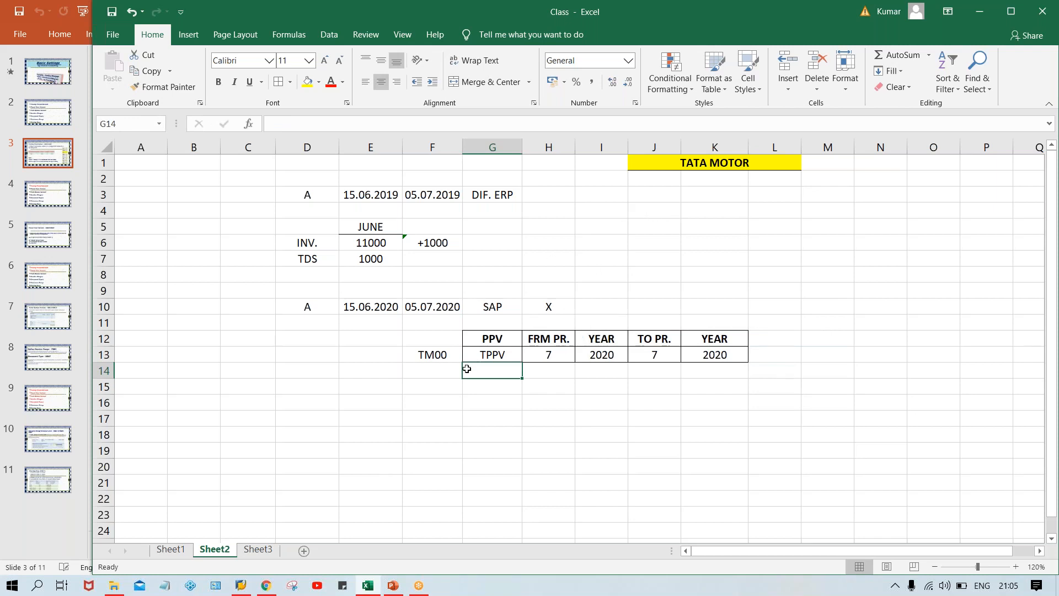
# Highlight the TM00 cell F13 with a yellow fill.
pyautogui.click(437, 355)
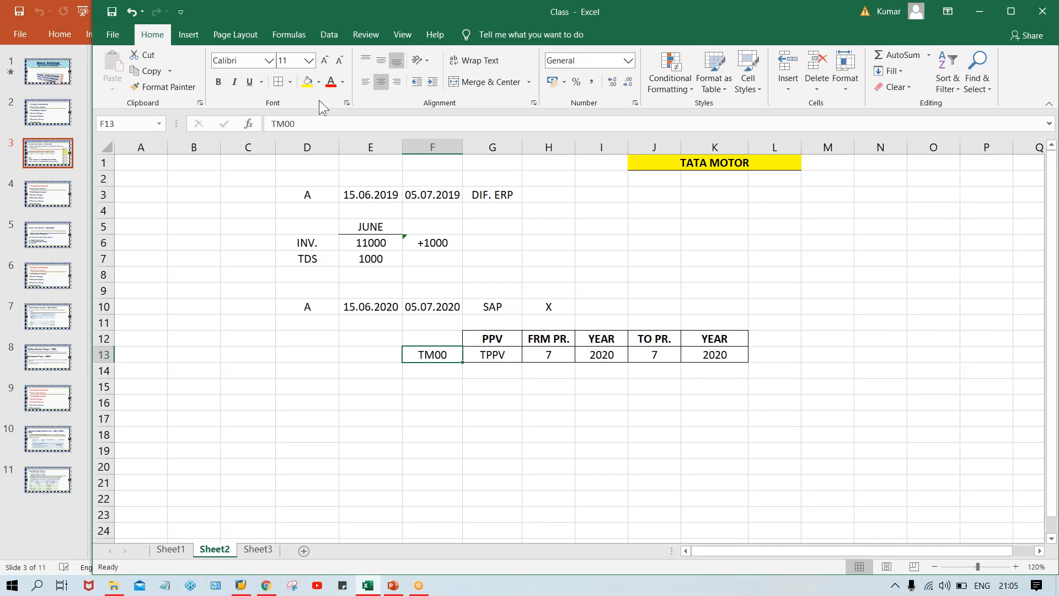
pyautogui.click(308, 84)
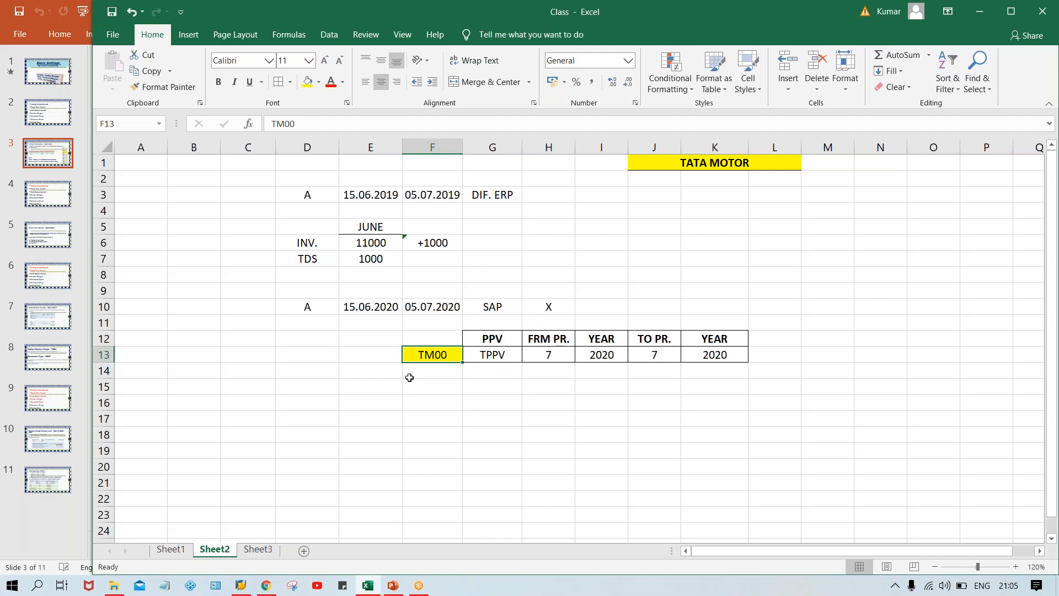
# Review the TM00 row's variant and from/to periods against the two SAP dates in E10 and F10.
pyautogui.press('Up')
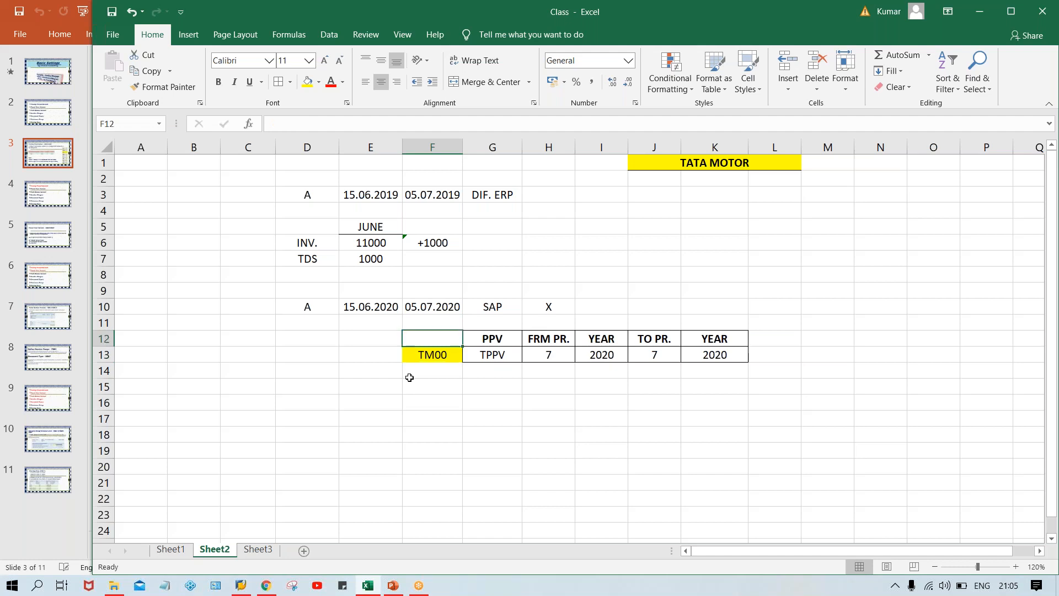
pyautogui.press('Down')
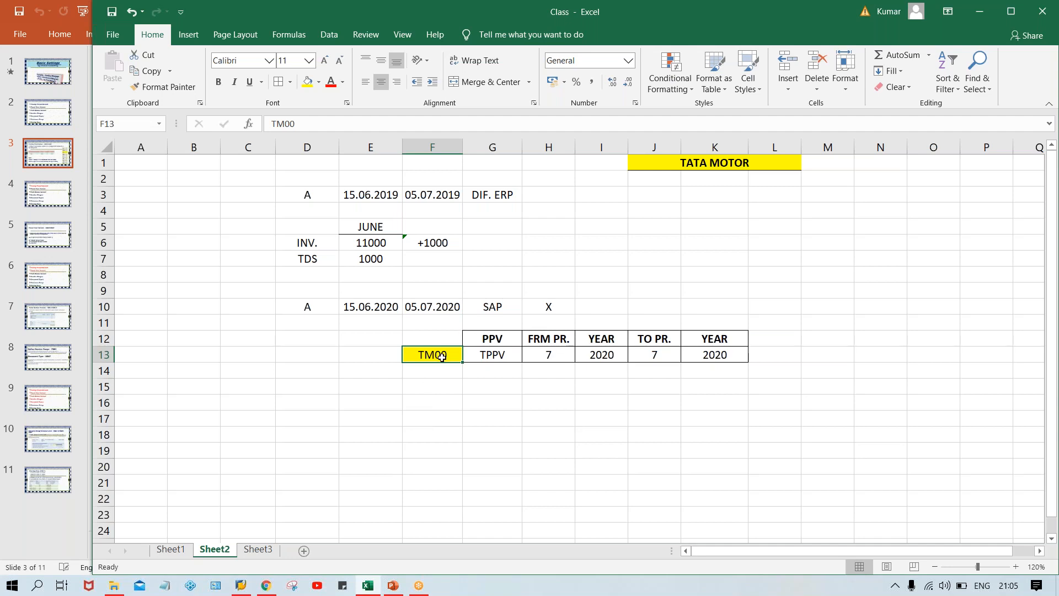
pyautogui.click(507, 355)
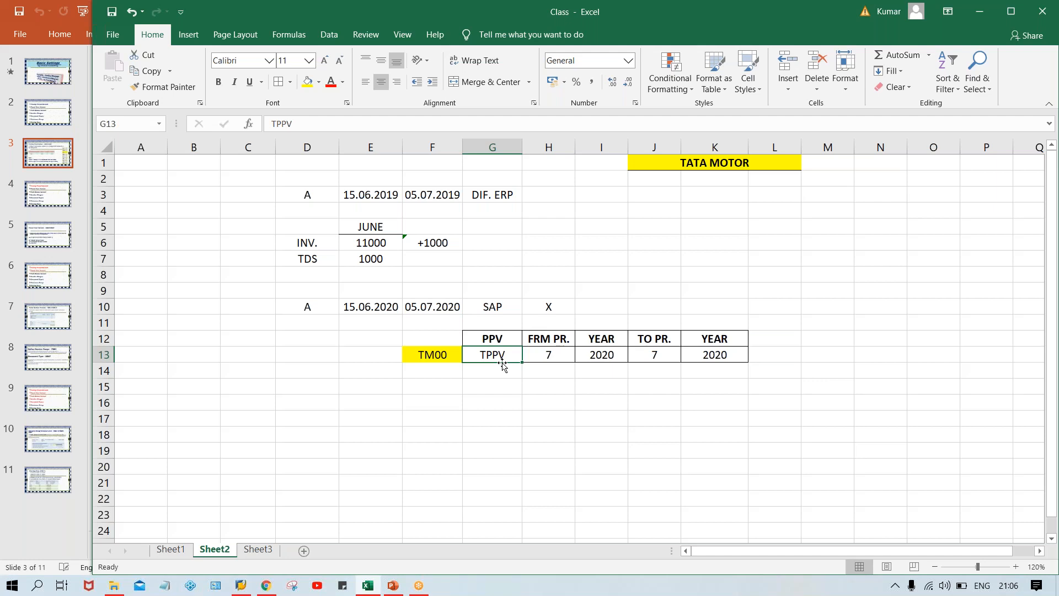
pyautogui.click(439, 353)
pyautogui.click(485, 356)
pyautogui.click(540, 358)
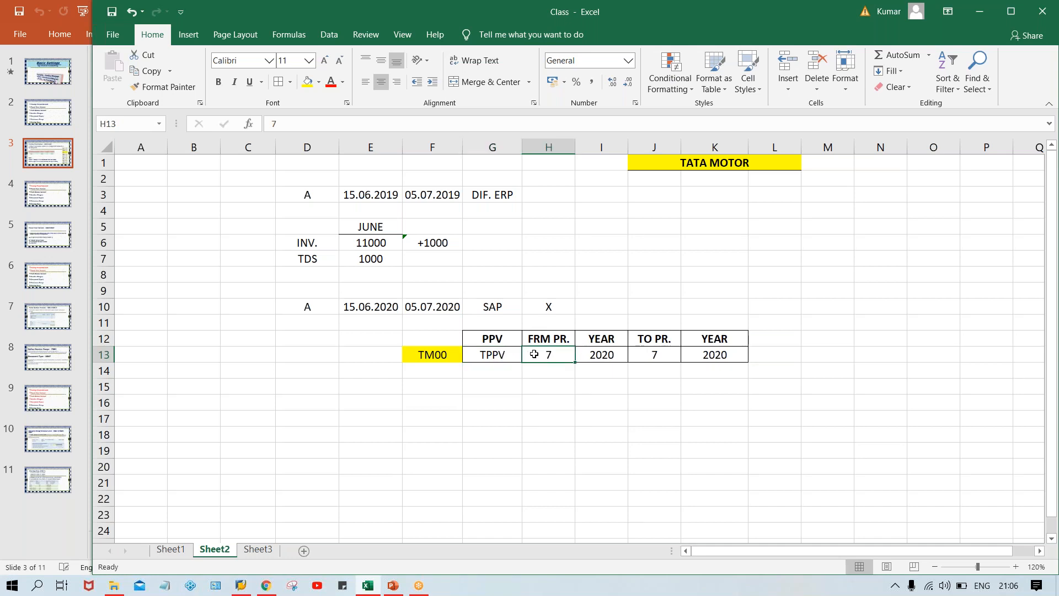
pyautogui.click(663, 357)
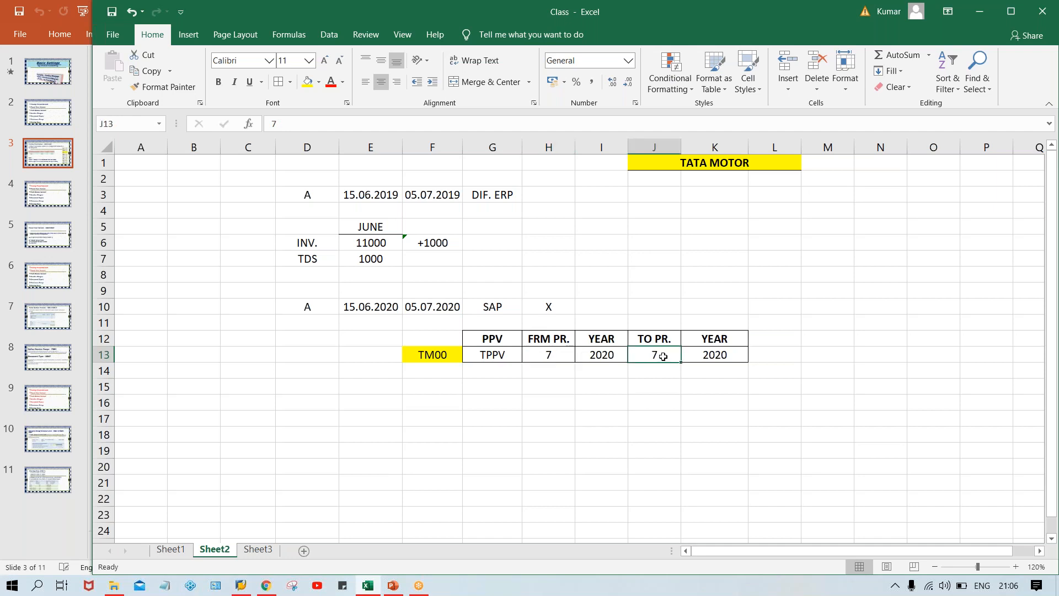
pyautogui.click(551, 358)
pyautogui.click(664, 361)
pyautogui.click(467, 304)
pyautogui.click(441, 305)
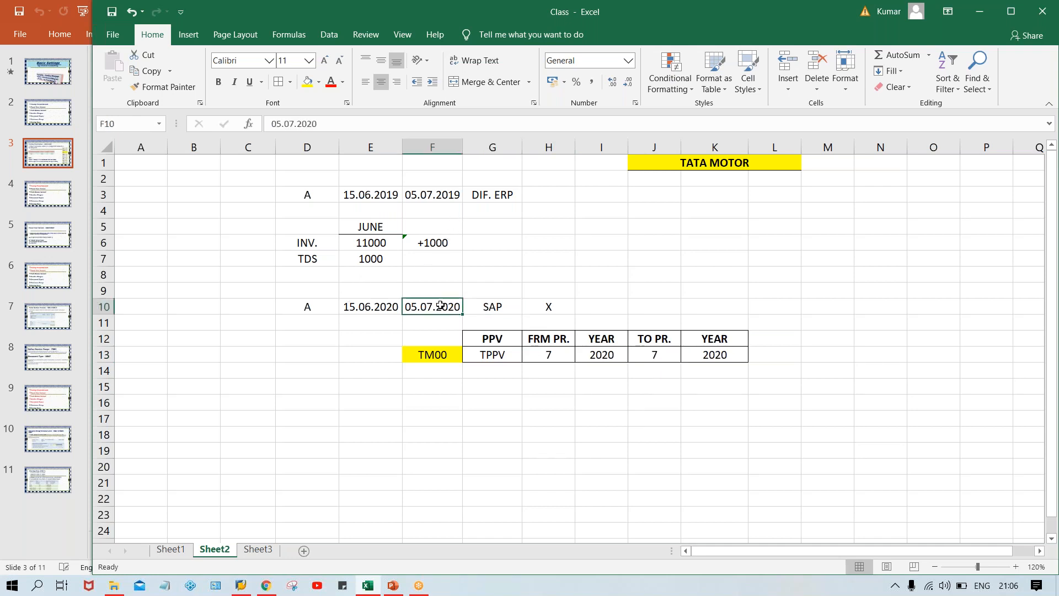
pyautogui.click(377, 307)
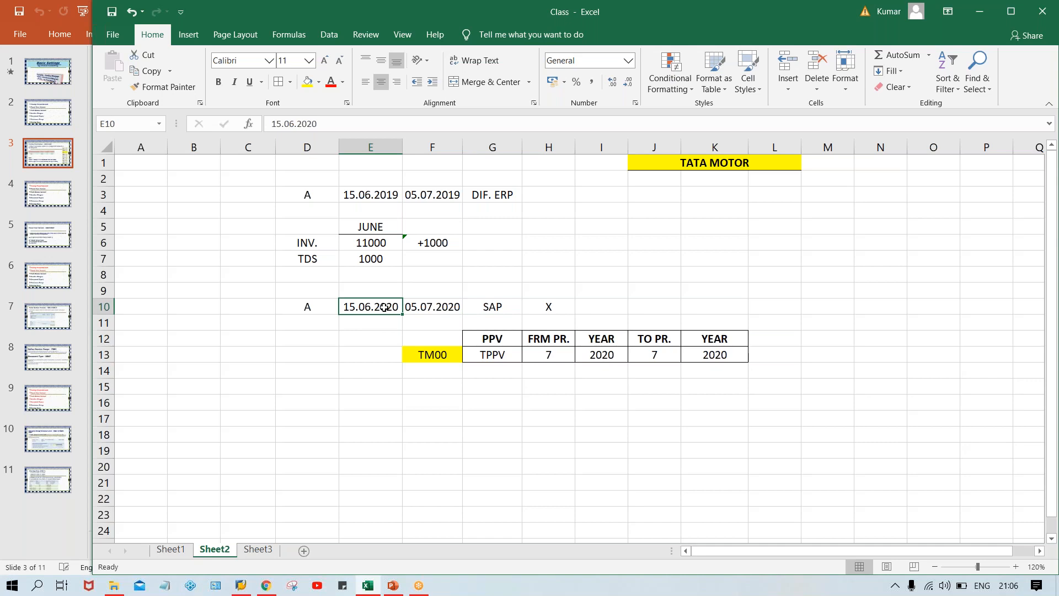
# Compare the FRM PR. and TO PR. values in H13 and J13, checking them against the E10 date.
pyautogui.click(557, 353)
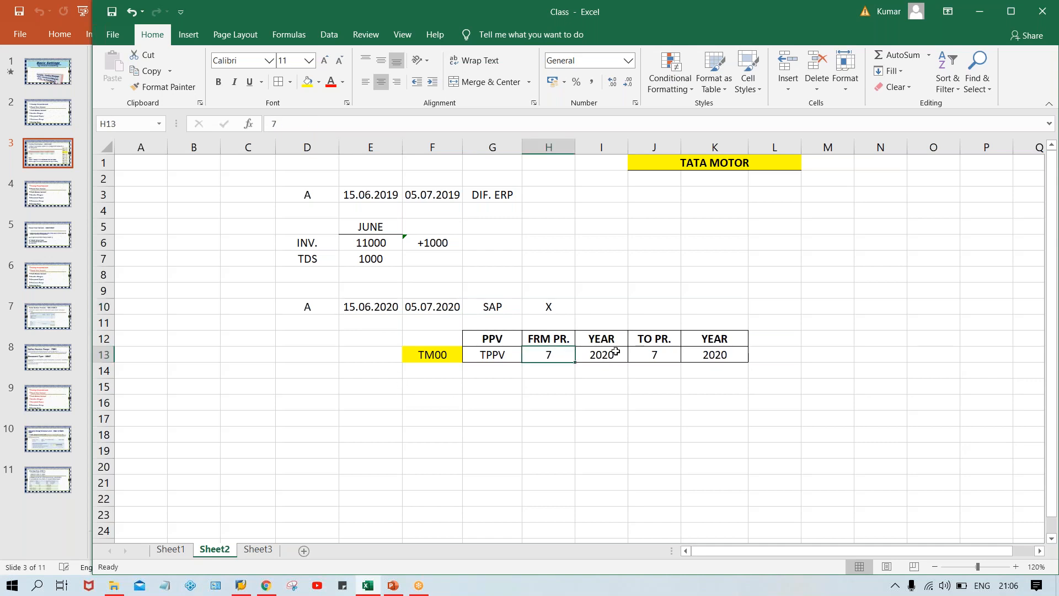
pyautogui.click(664, 348)
pyautogui.click(551, 352)
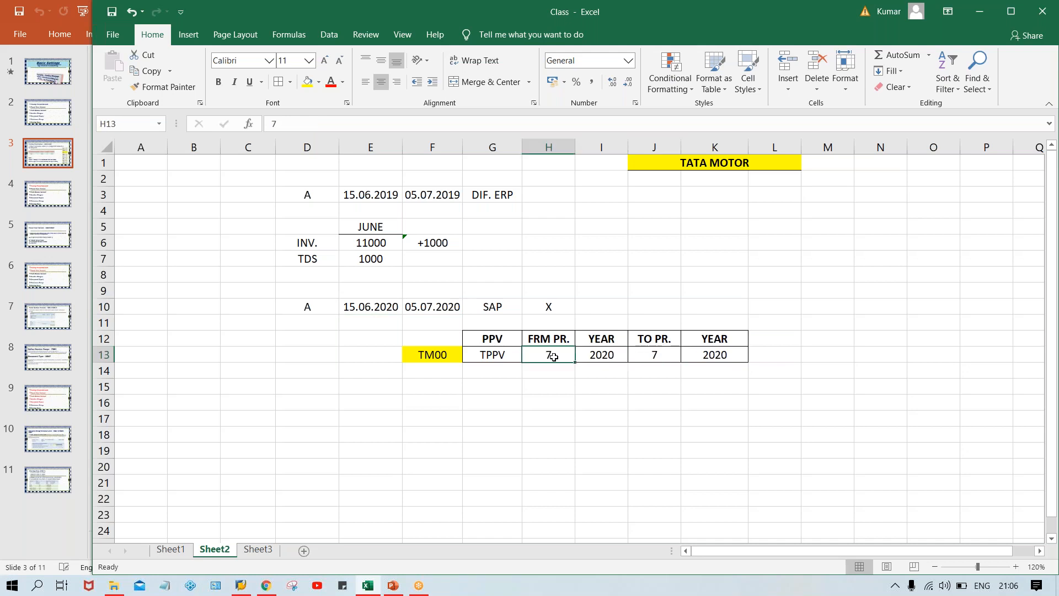
pyautogui.click(663, 353)
pyautogui.click(543, 354)
pyautogui.click(662, 355)
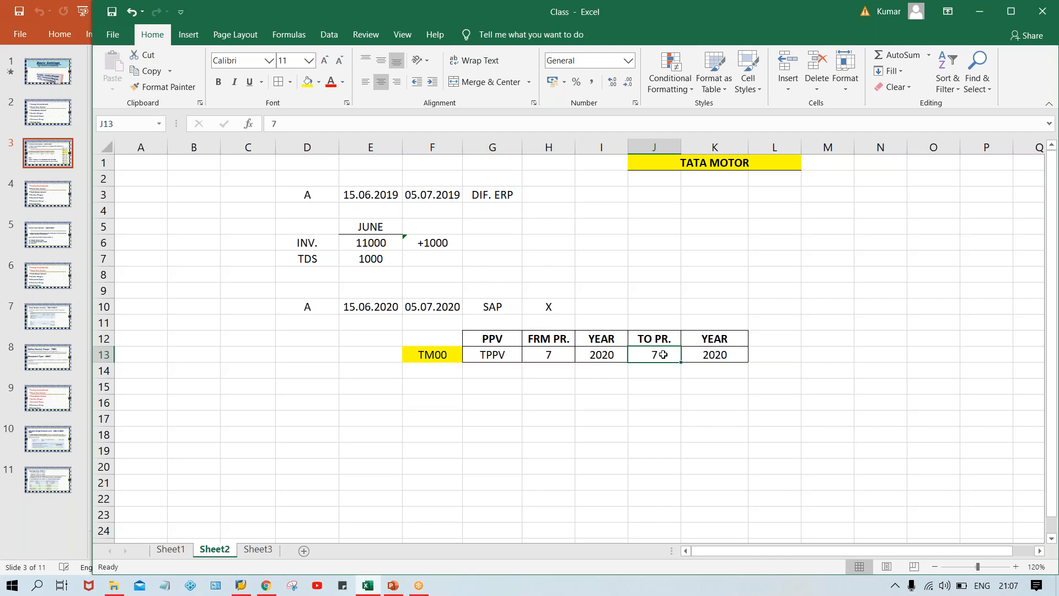
pyautogui.click(550, 357)
pyautogui.click(656, 357)
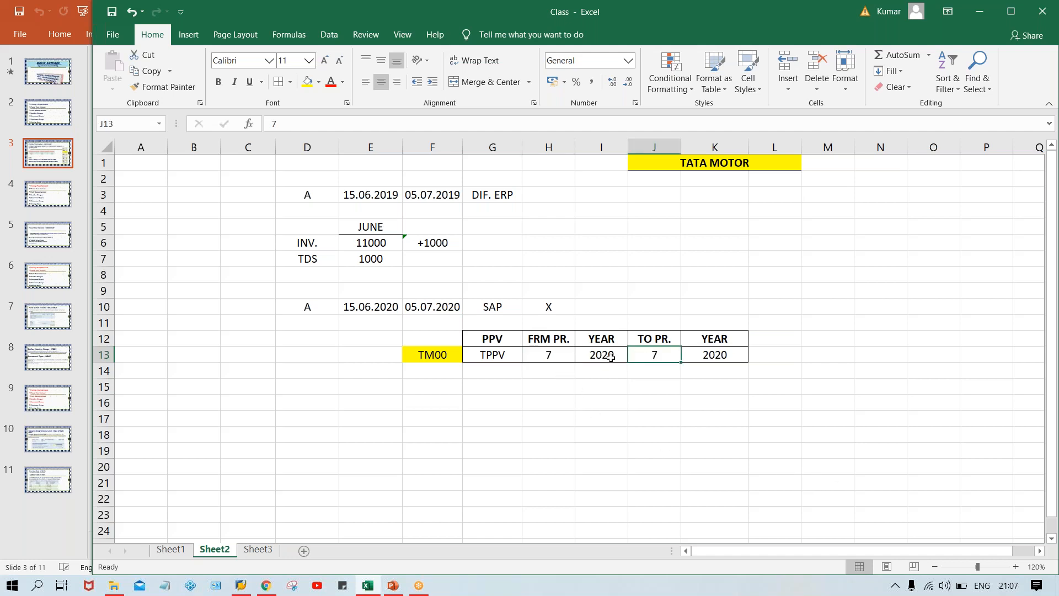
pyautogui.click(558, 357)
pyautogui.click(655, 356)
pyautogui.click(555, 356)
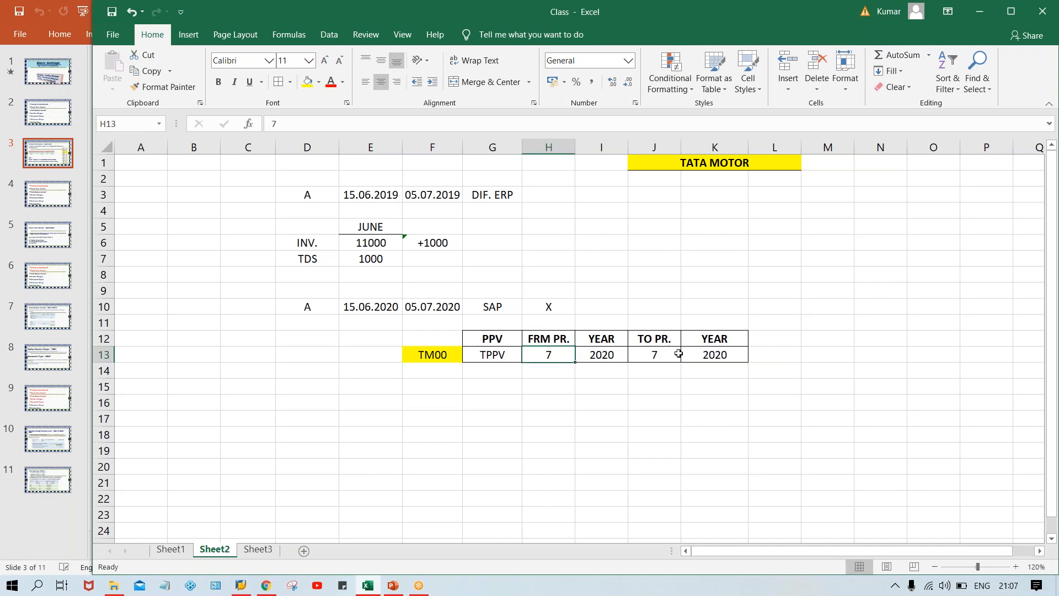
pyautogui.click(655, 359)
pyautogui.click(556, 365)
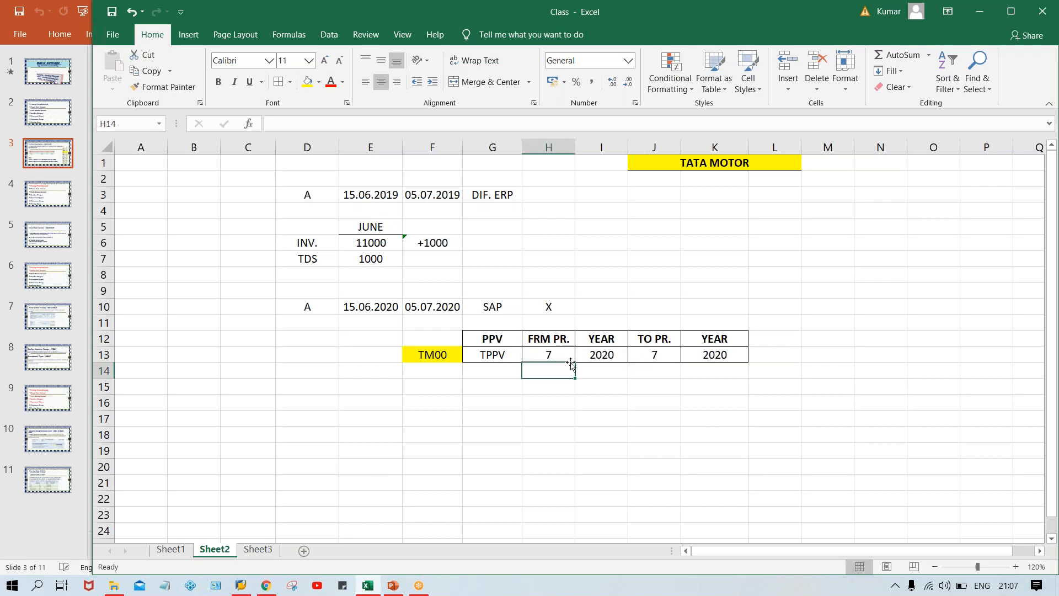
pyautogui.click(657, 356)
pyautogui.click(551, 354)
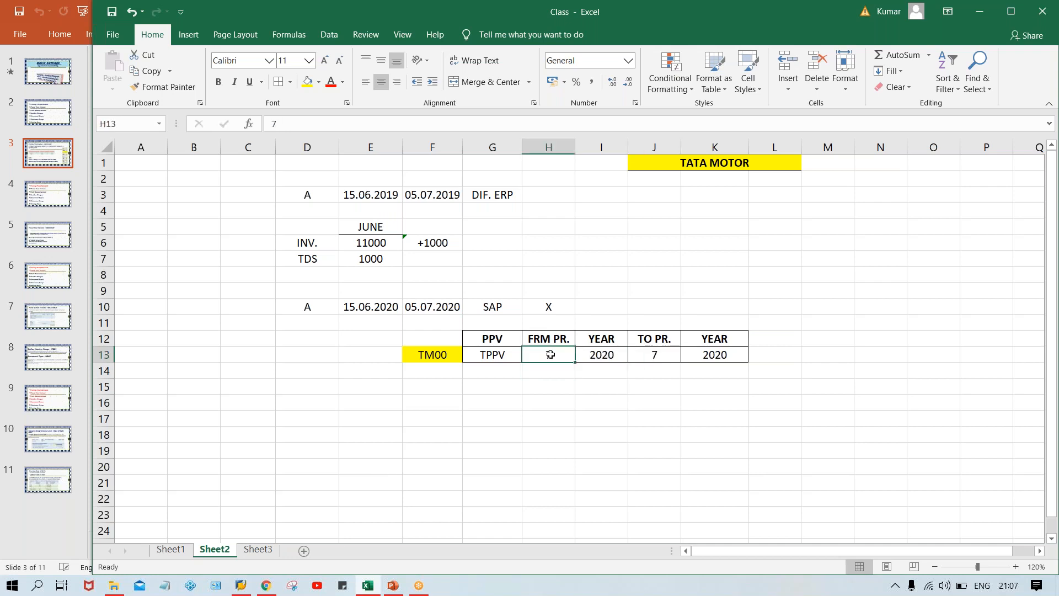
pyautogui.click(661, 356)
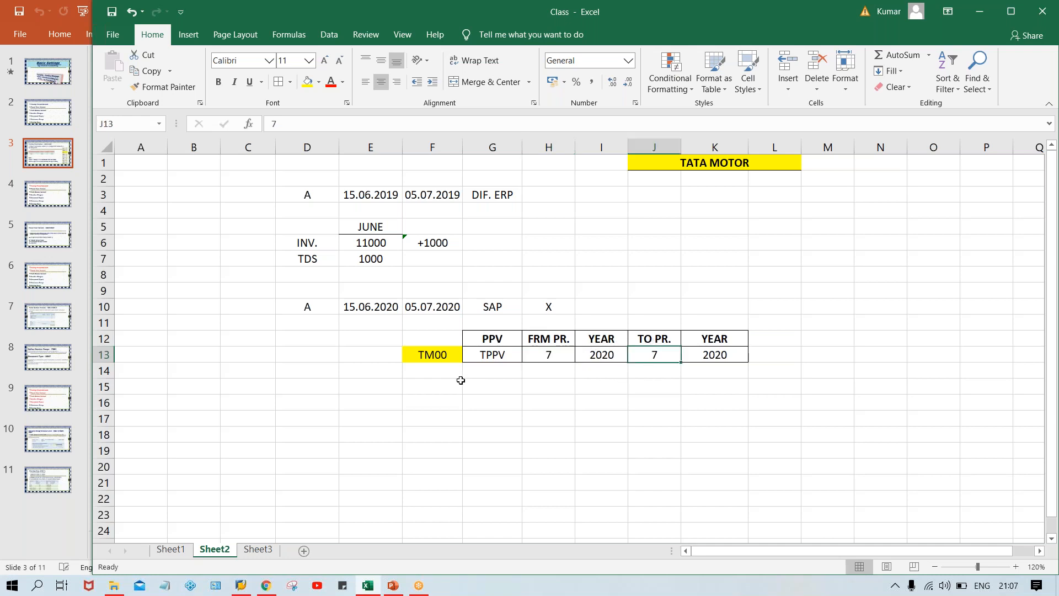
pyautogui.click(381, 306)
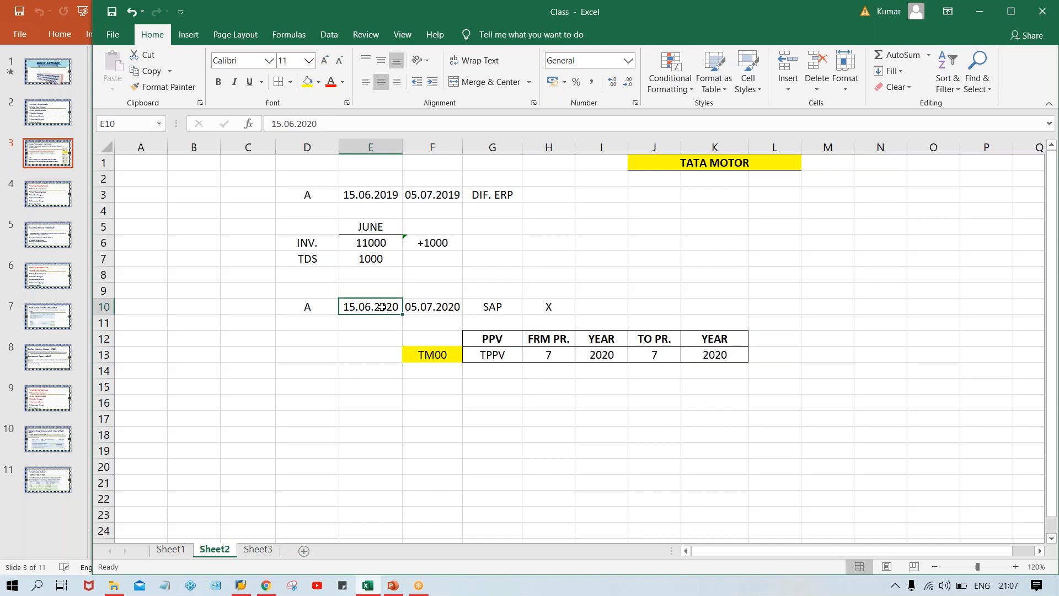
pyautogui.click(533, 352)
pyautogui.click(660, 360)
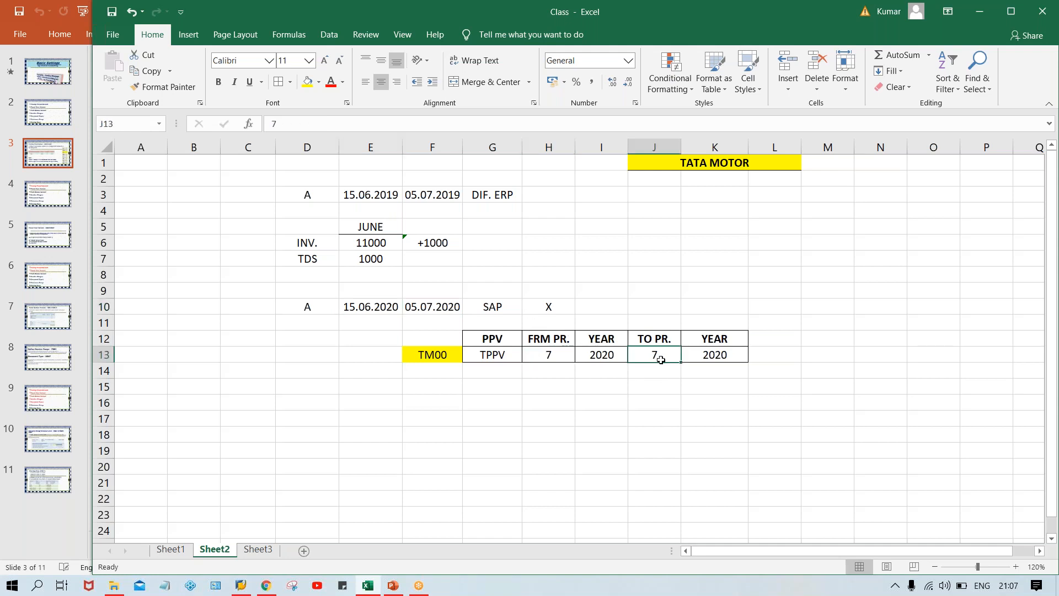
# Set the from period in H13 to 6 and check the period and year values across the TPPV row.
pyautogui.click(539, 354)
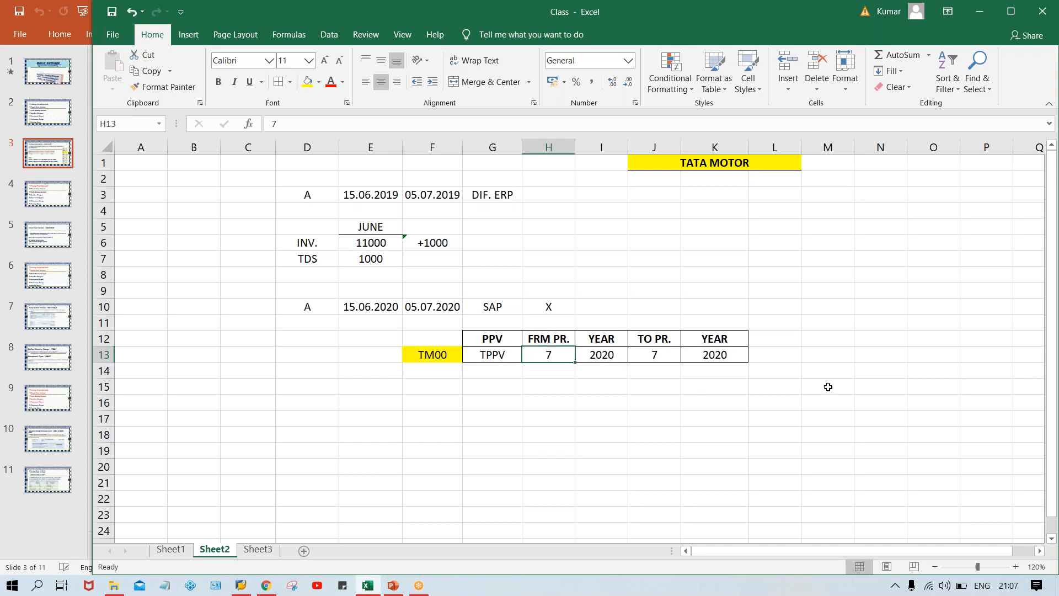
pyautogui.write('6')
pyautogui.press('Return')
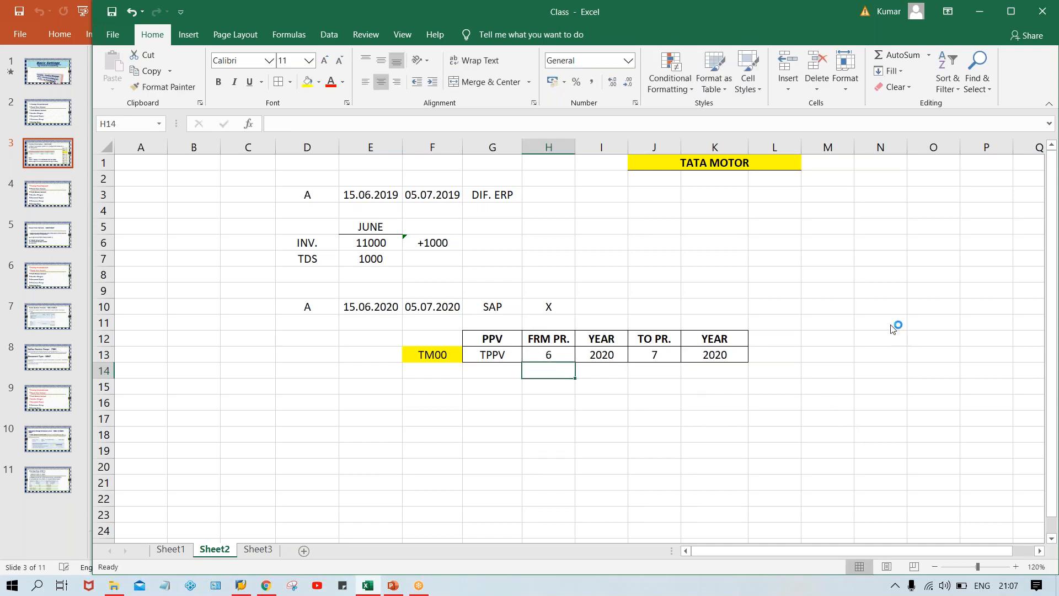
pyautogui.click(559, 350)
pyautogui.click(617, 352)
pyautogui.click(669, 358)
pyautogui.click(709, 359)
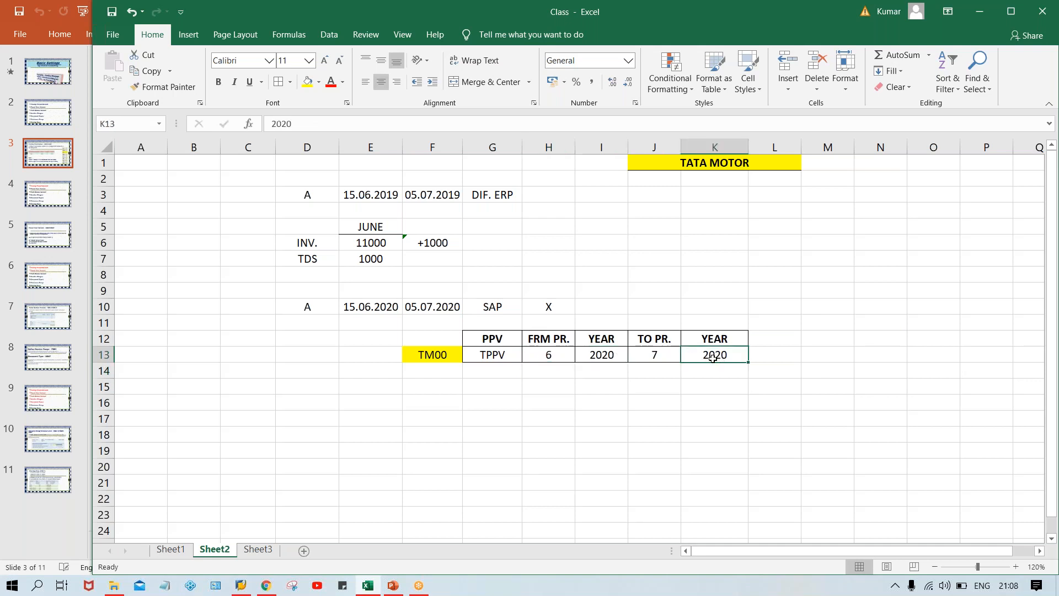
pyautogui.click(560, 359)
# Label the from and to periods beneath the TPPV row with JUNE in H14 and JULY in J14.
pyautogui.click(549, 376)
pyautogui.write('JUNE')
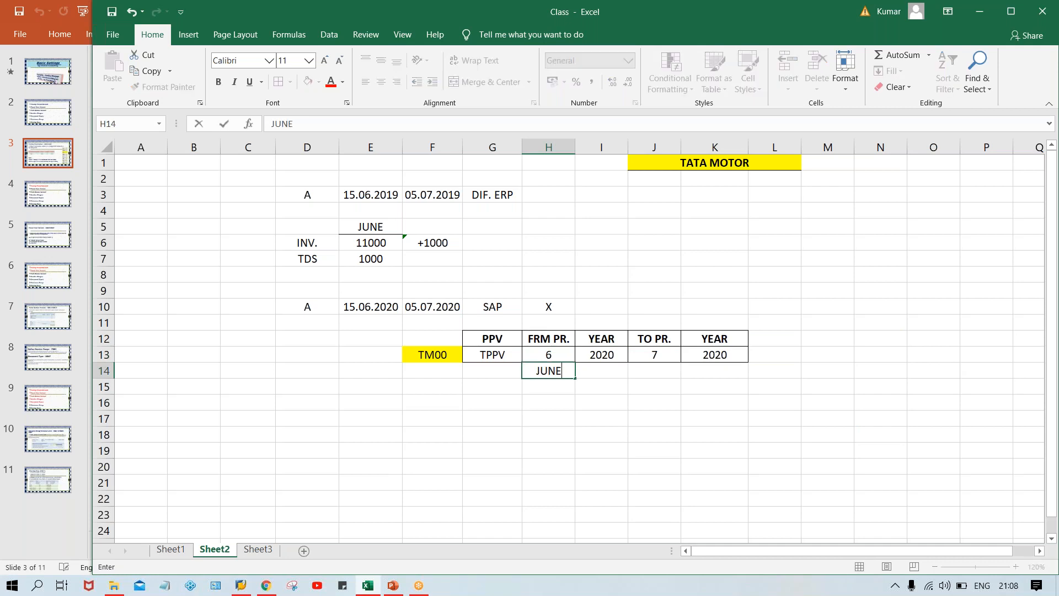
pyautogui.press('Right')
pyautogui.press('Right')
pyautogui.write('JULY')
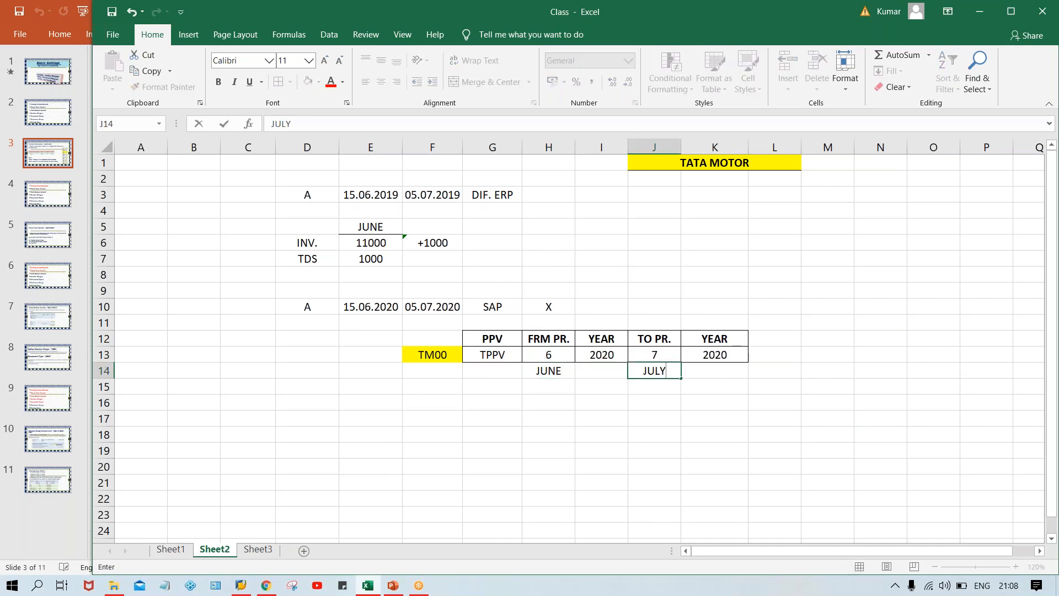
pyautogui.press('Return')
# Set the TPPV row's from period in H13 to 5.
pyautogui.press('Up')
pyautogui.press('Down')
pyautogui.press('Up')
pyautogui.press('Up')
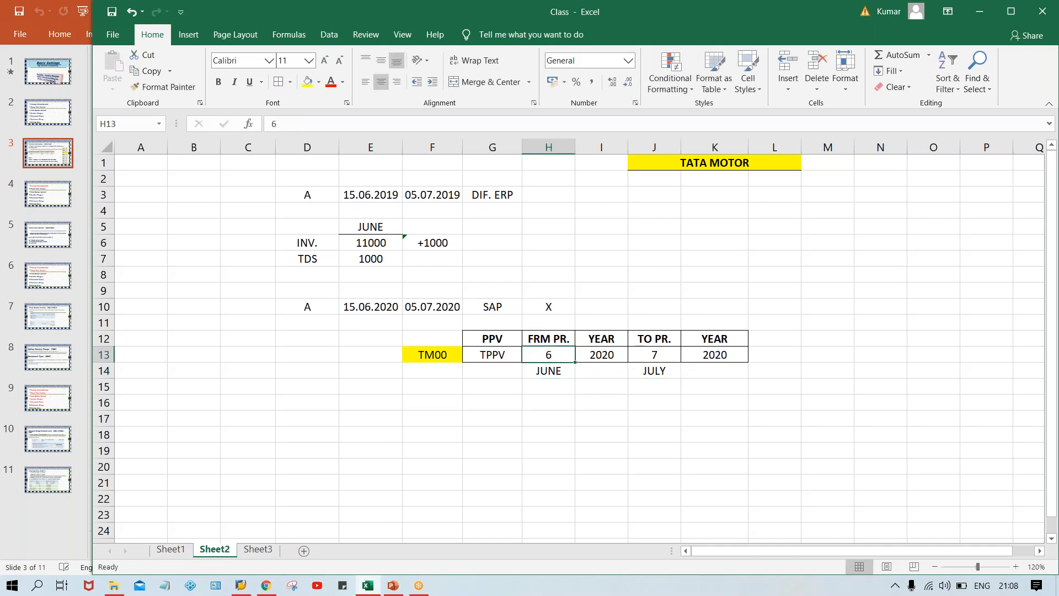
pyautogui.write('5')
pyautogui.press('Return')
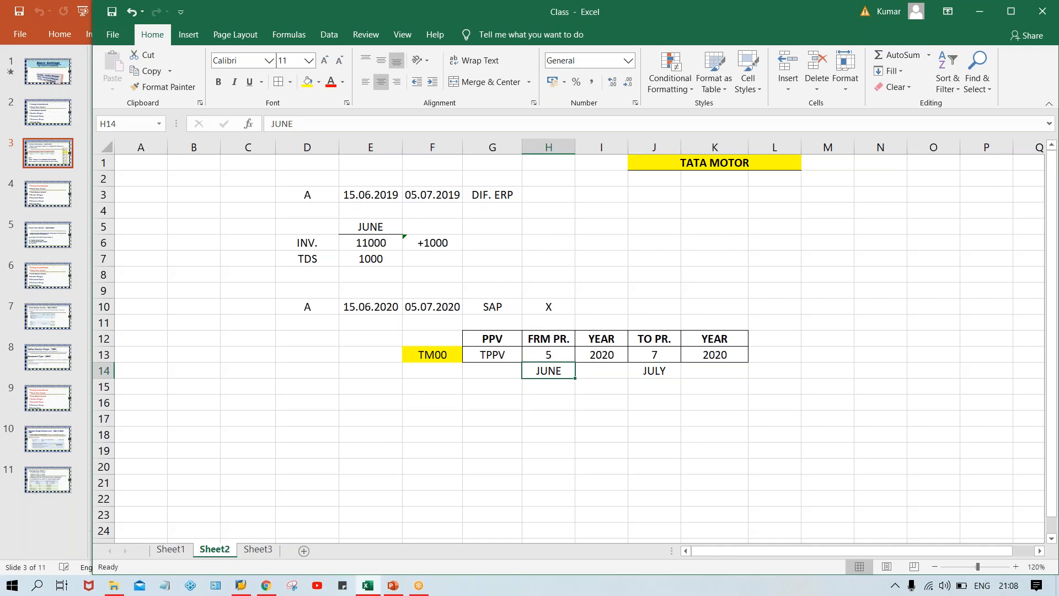
# Replace the month label in H14 under the from period with MAY.
pyautogui.write('APR.')
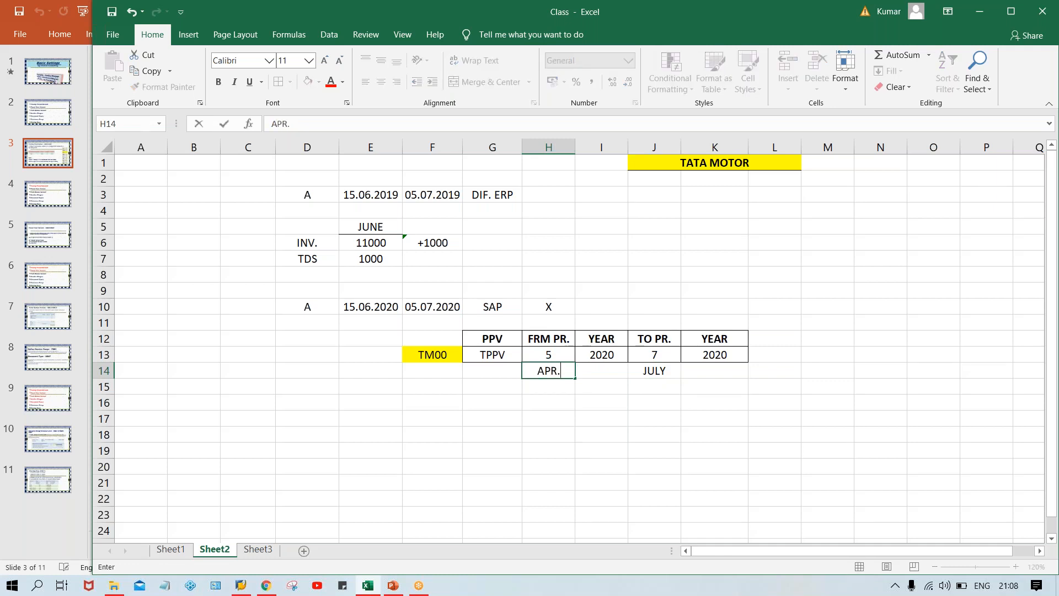
pyautogui.press('BackSpace')
pyautogui.press('BackSpace')
pyautogui.press('BackSpace')
pyautogui.press('BackSpace')
pyautogui.write('MAY')
# Set the from period in H13 to 7.
pyautogui.press('Up')
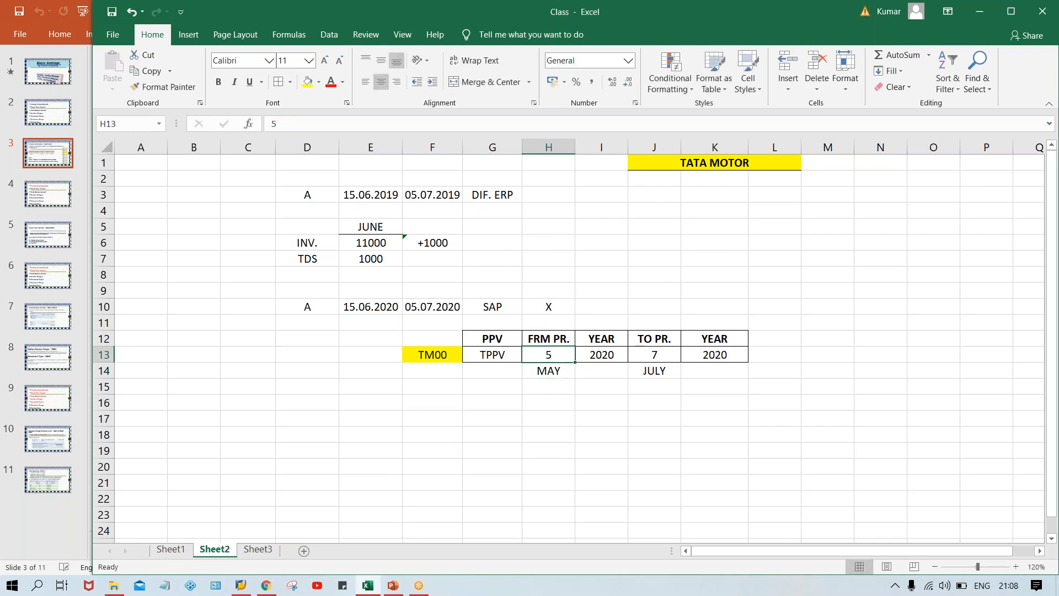
pyautogui.write('7')
pyautogui.press('Return')
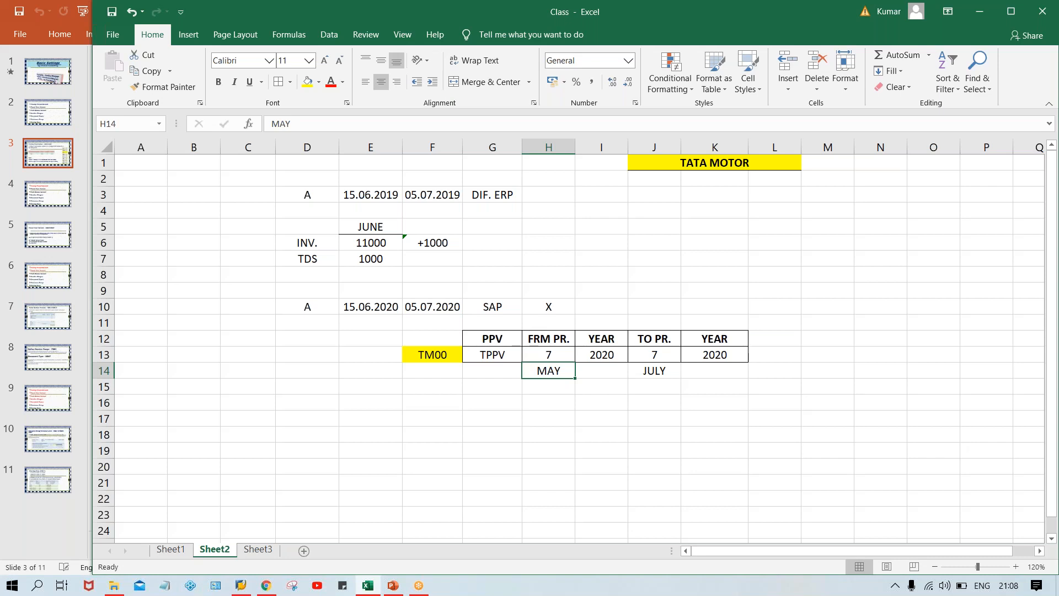
# Check the from and to periods in H13 and J13 against the SAP date in F10.
pyautogui.click(656, 358)
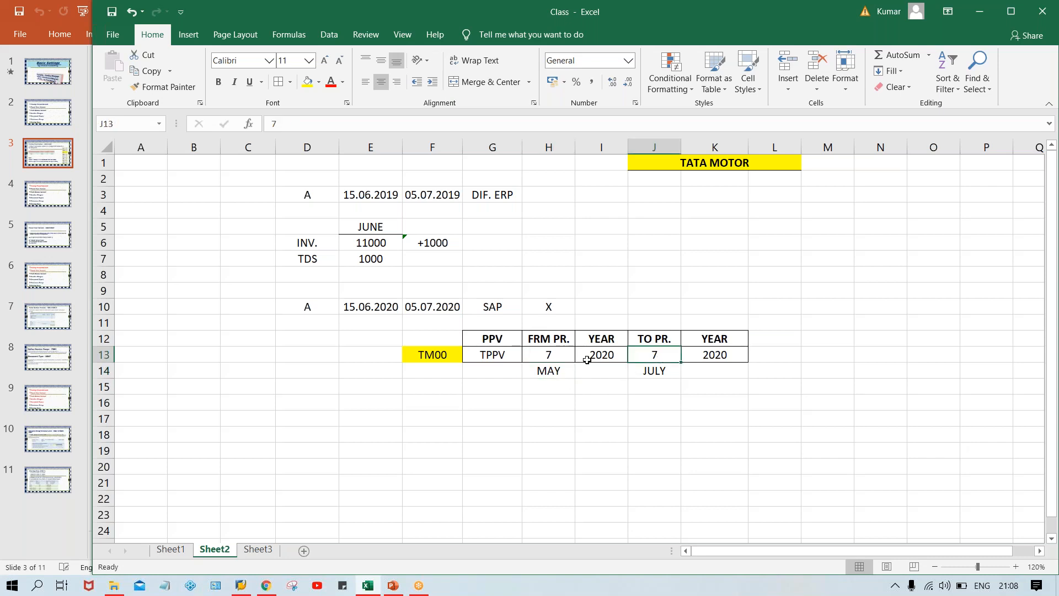
pyautogui.click(545, 360)
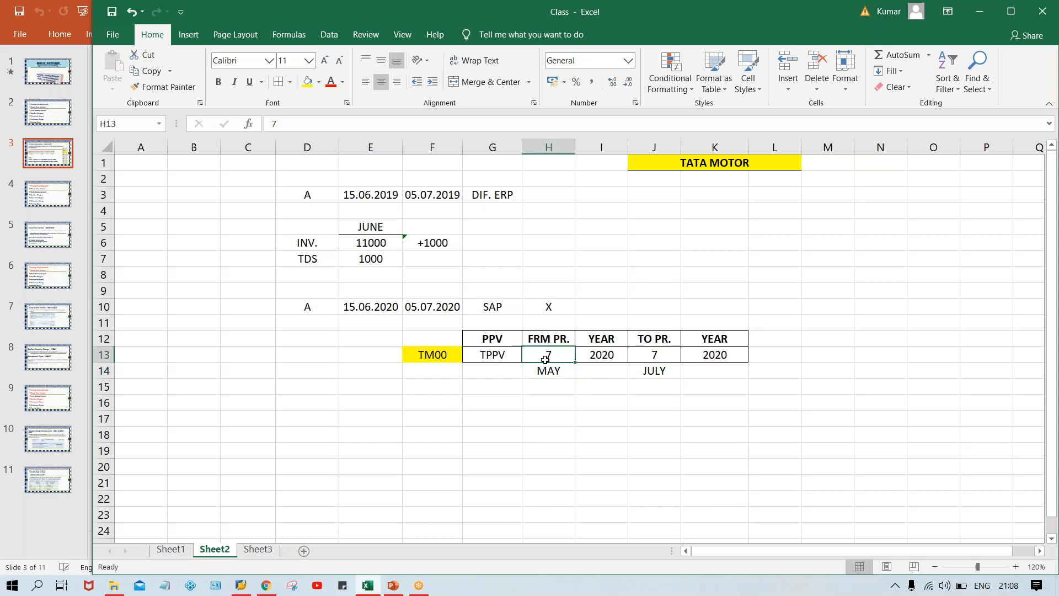
pyautogui.click(641, 354)
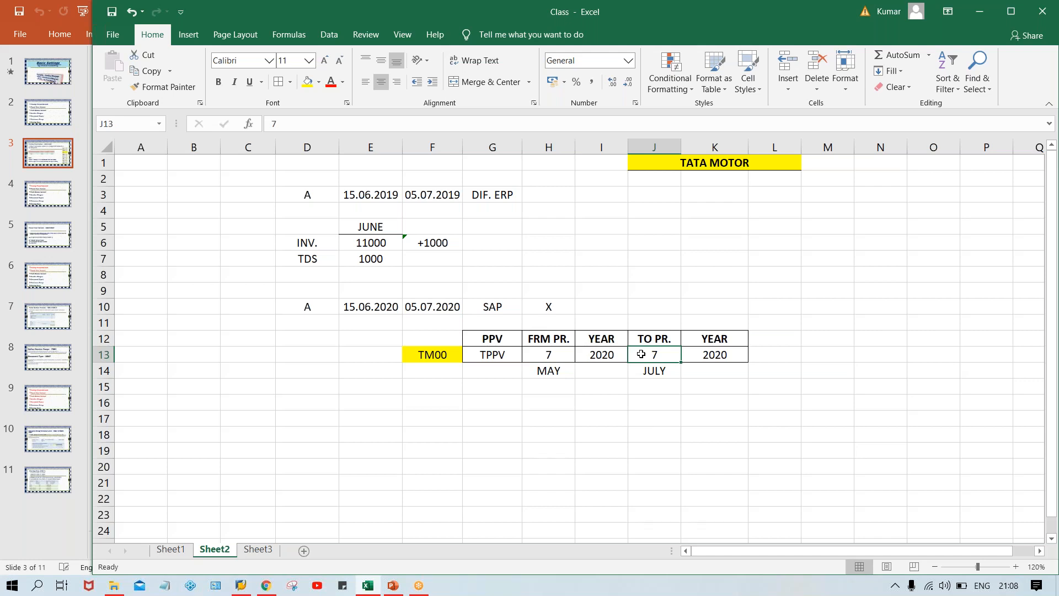
pyautogui.click(547, 356)
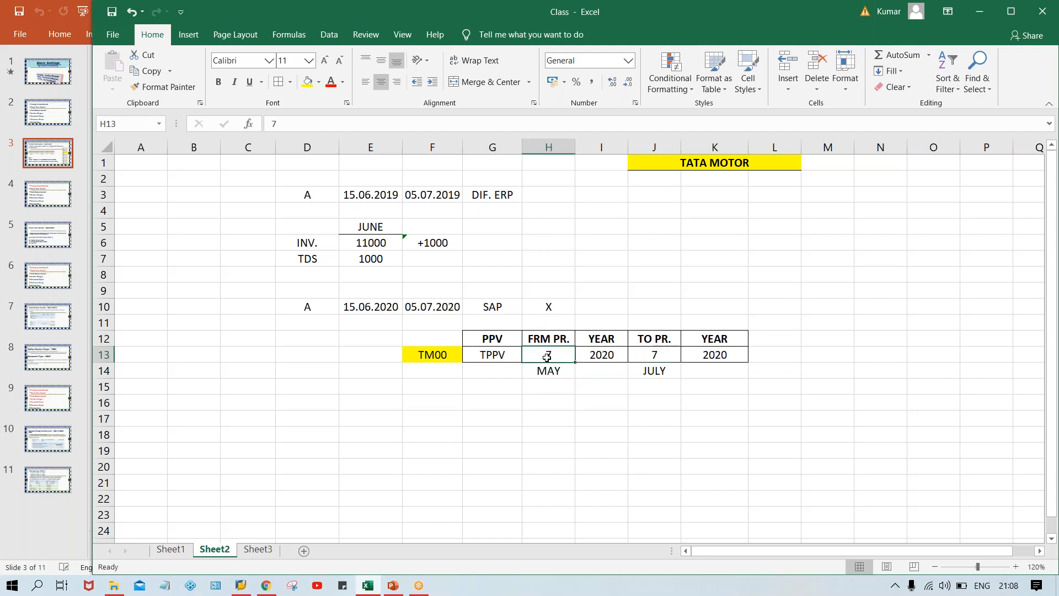
pyautogui.click(449, 307)
pyautogui.click(654, 349)
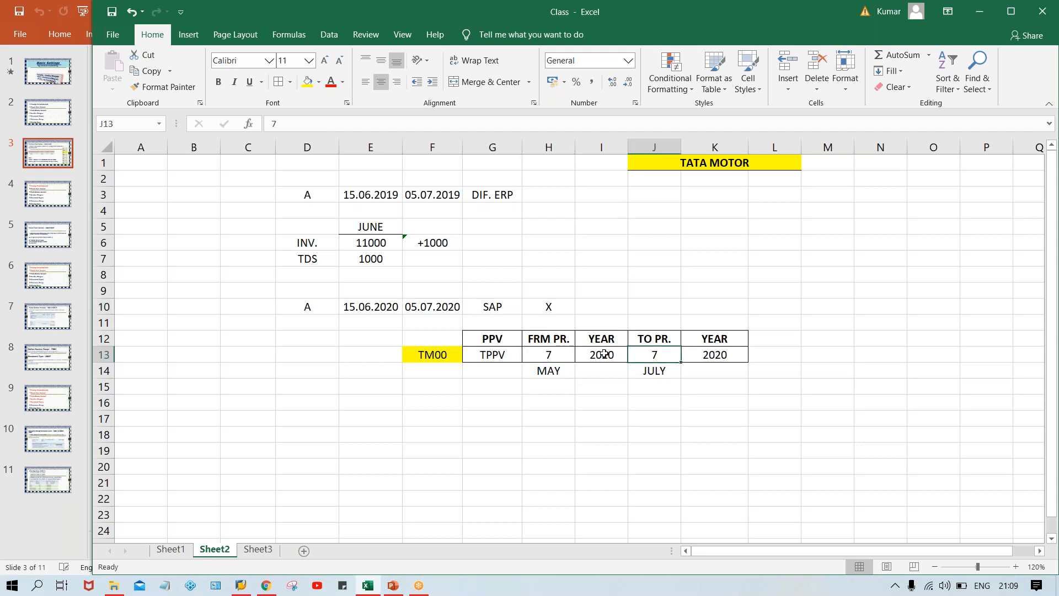
pyautogui.click(553, 356)
# Change the month label in H14 beneath the from period to JULY.
pyautogui.click(550, 375)
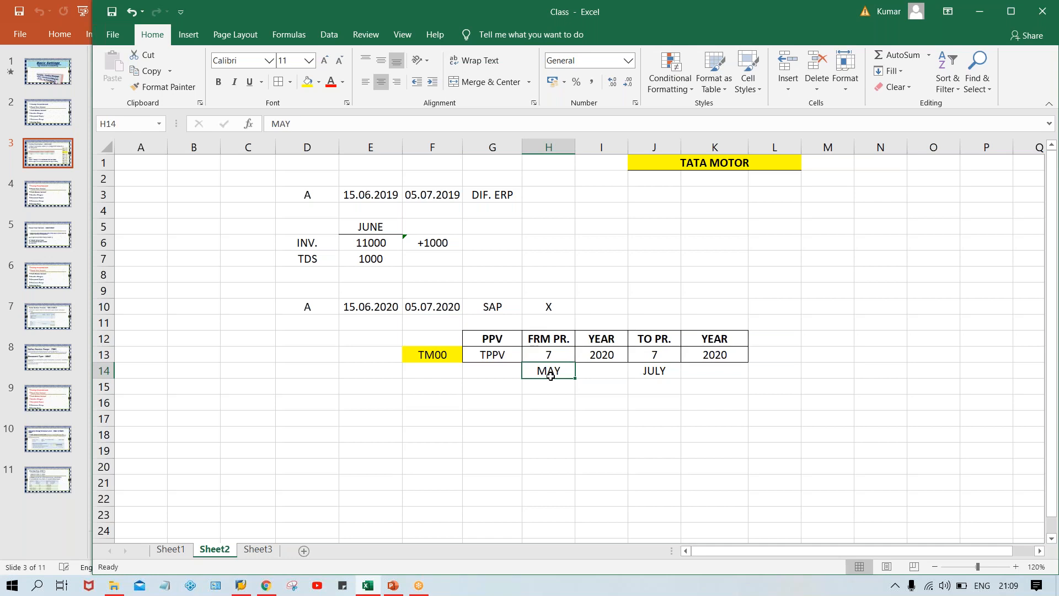
pyautogui.write('JULY')
pyautogui.press('Return')
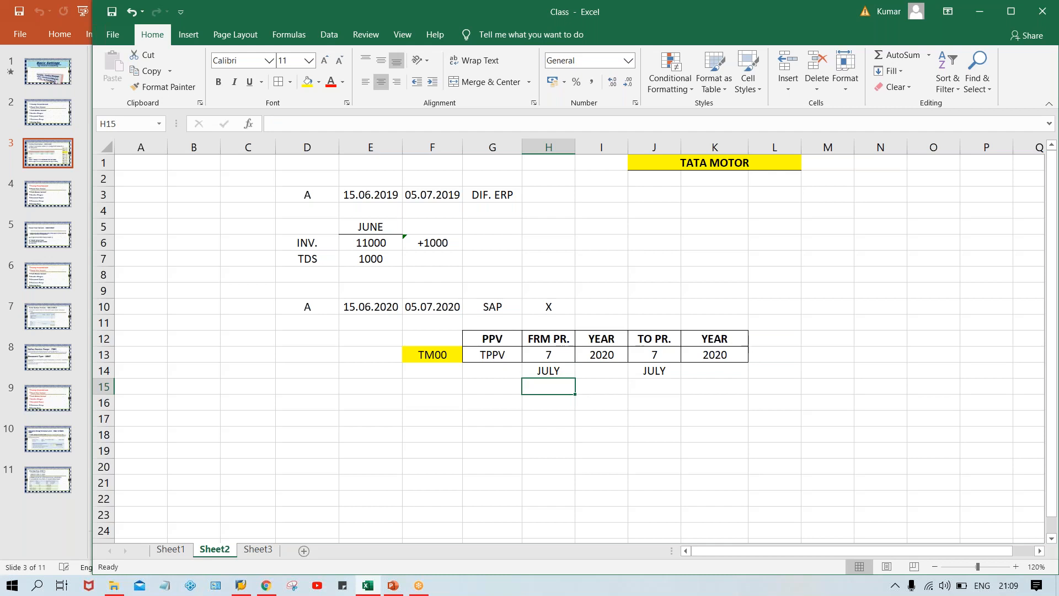
# Review the from period in H13 alongside the to period in J13 with their month labels.
pyautogui.click(548, 354)
pyautogui.click(651, 356)
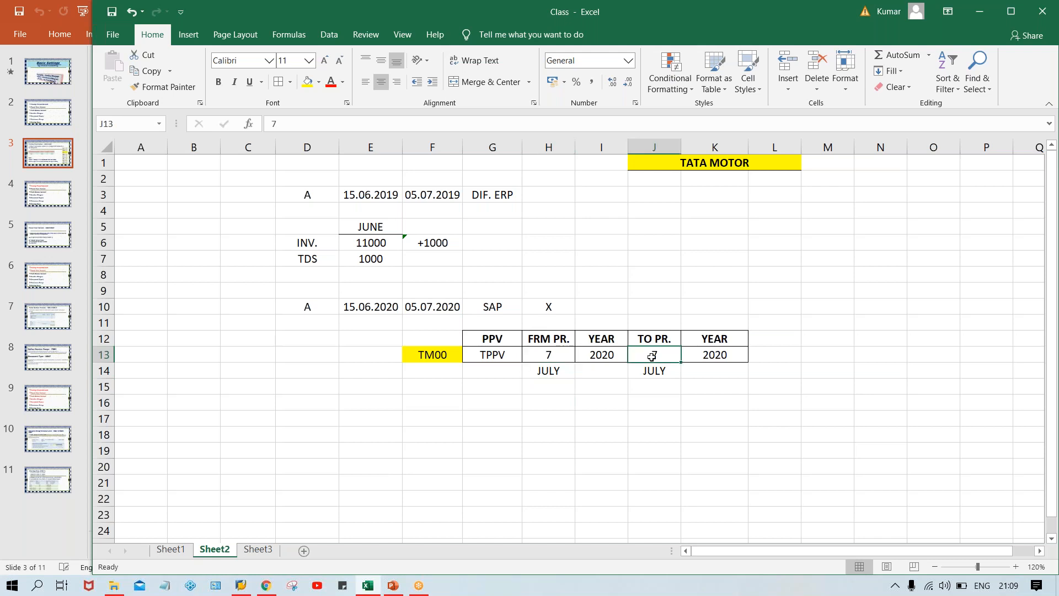
pyautogui.click(556, 353)
pyautogui.click(637, 354)
pyautogui.click(548, 359)
pyautogui.click(654, 363)
pyautogui.click(561, 361)
pyautogui.click(646, 358)
pyautogui.click(537, 359)
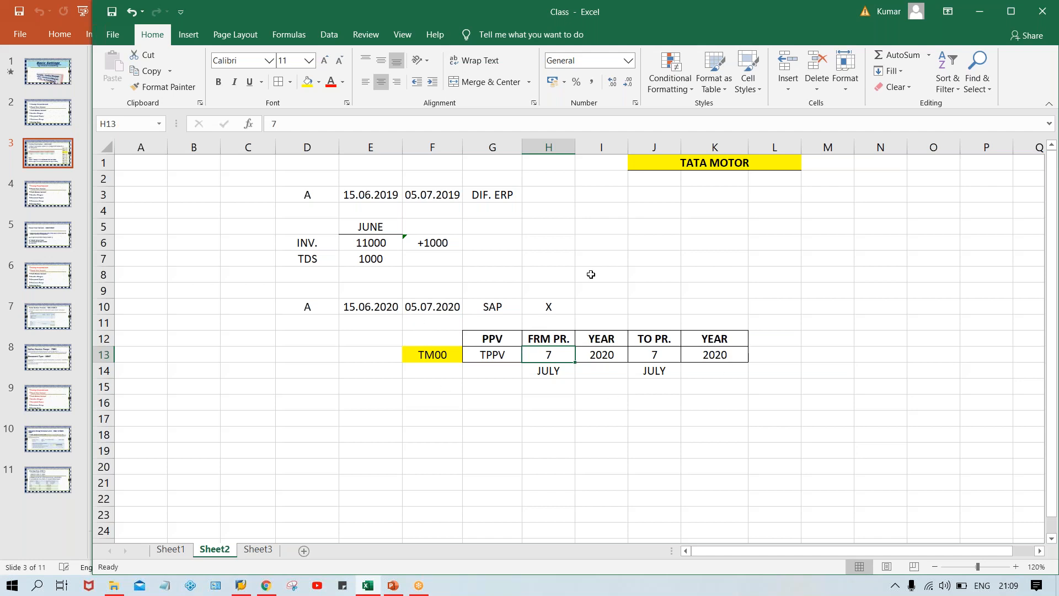
pyautogui.click(423, 393)
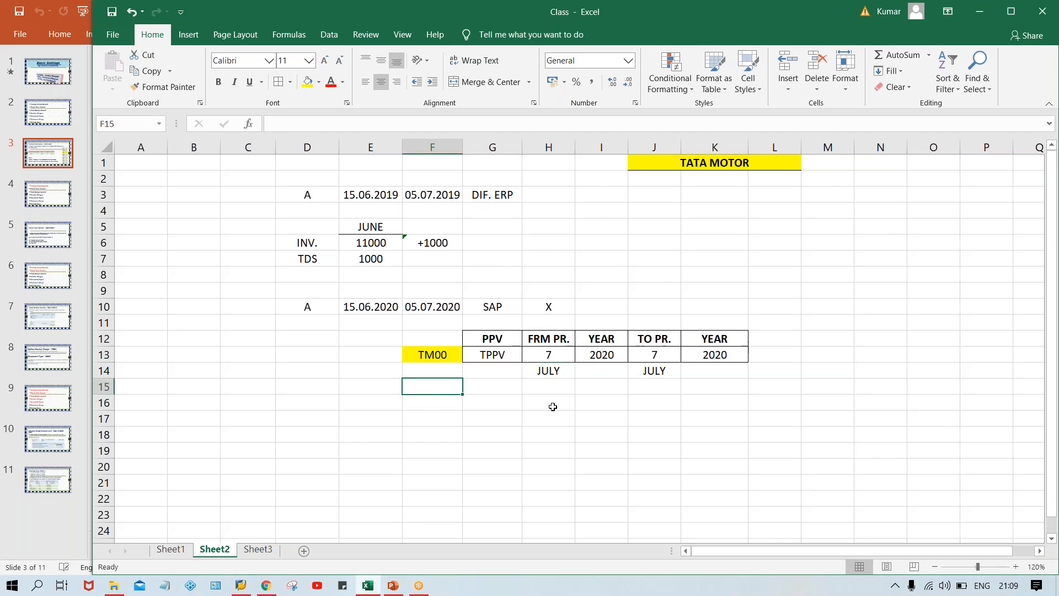
# Enter the date 05.08.2020 in F15 for comparison with the from and to periods, and clear it again.
pyautogui.write('05.08.2020')
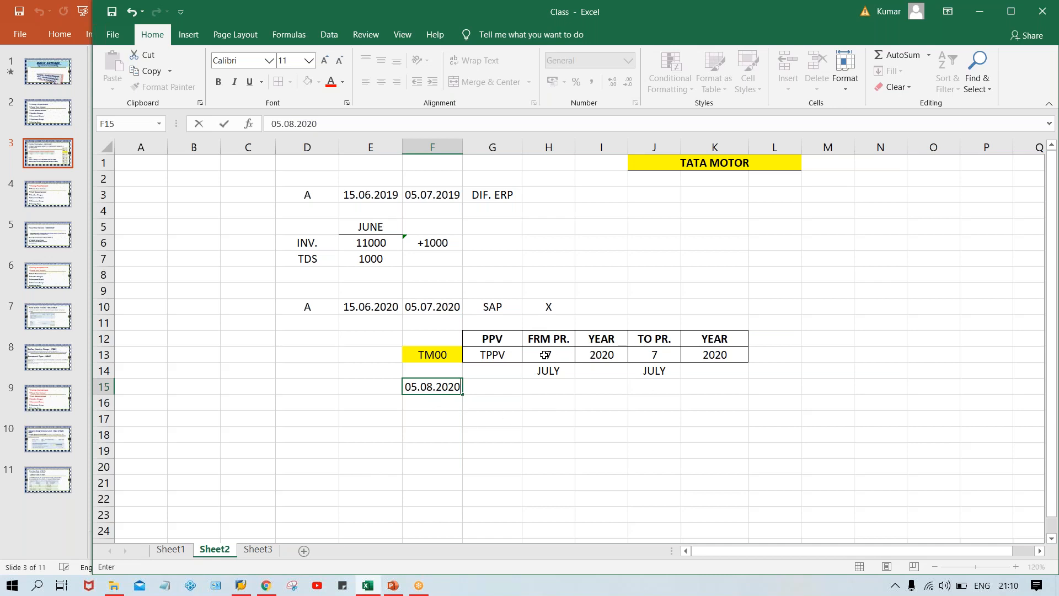
pyautogui.click(646, 356)
pyautogui.click(546, 354)
pyautogui.write('7')
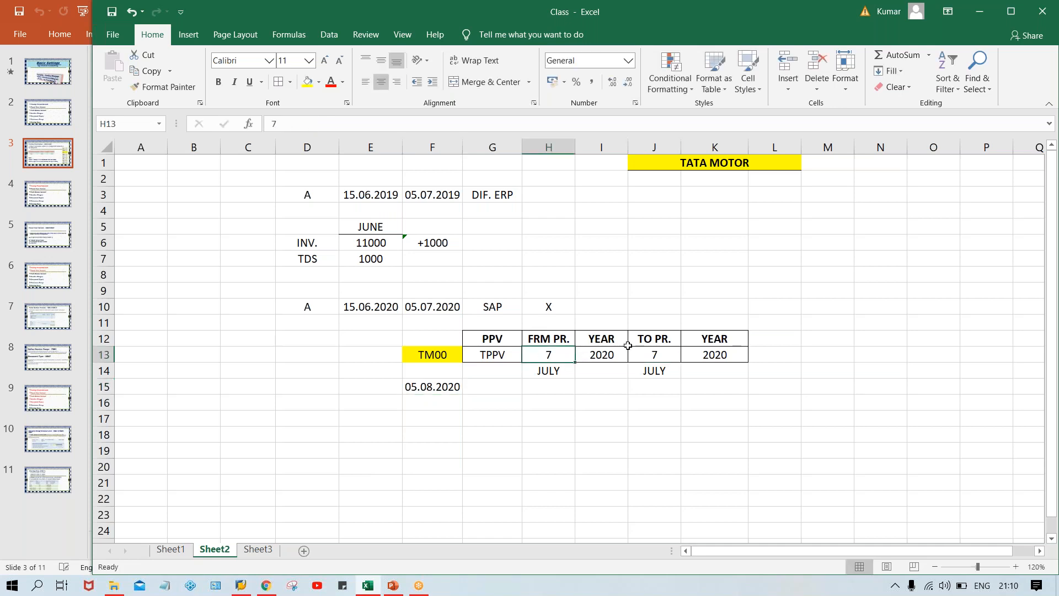
pyautogui.click(662, 354)
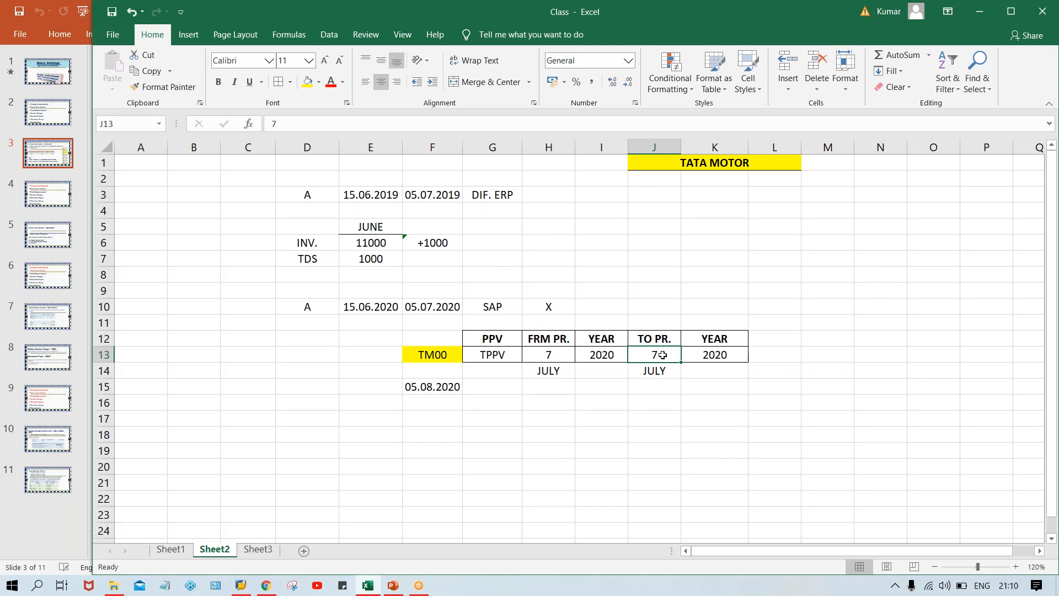
pyautogui.click(429, 382)
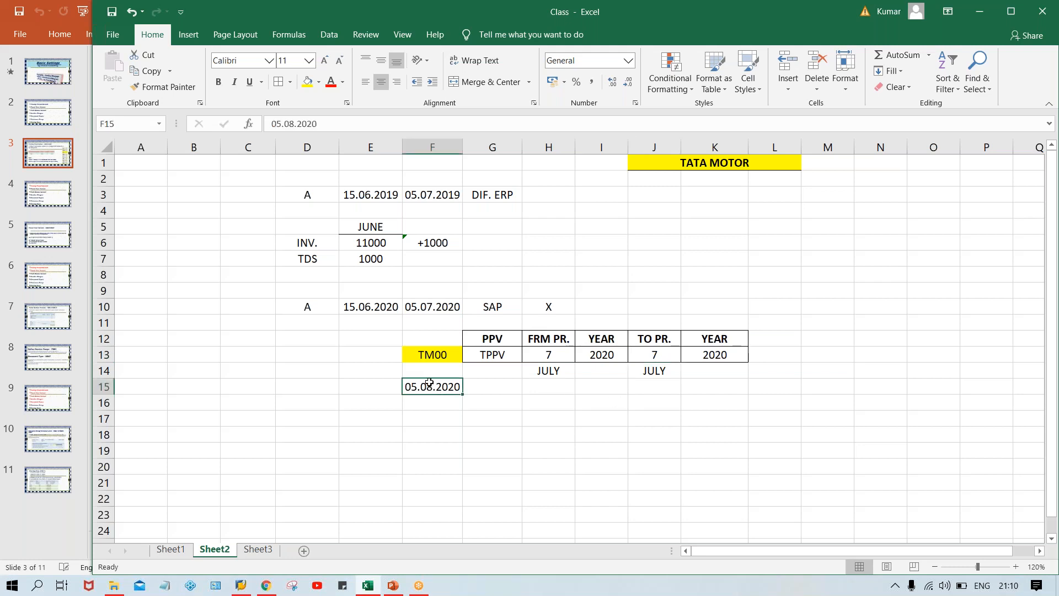
pyautogui.press('Delete')
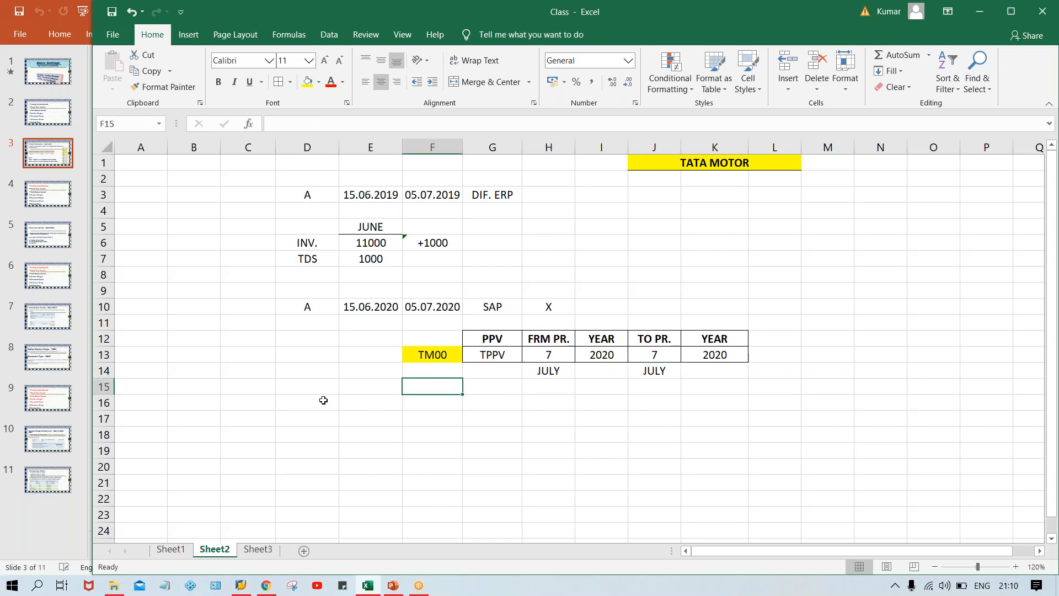
# Review the June SAP date in E10 together with TM00 in F13 and the variant TPPV in G13.
pyautogui.click(356, 307)
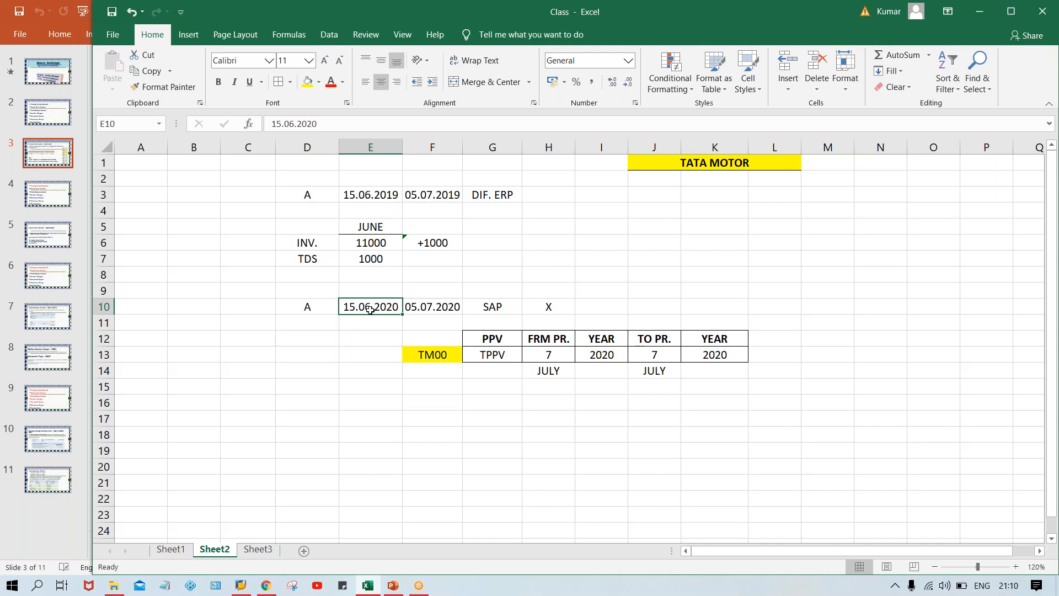
pyautogui.click(427, 366)
pyautogui.click(433, 354)
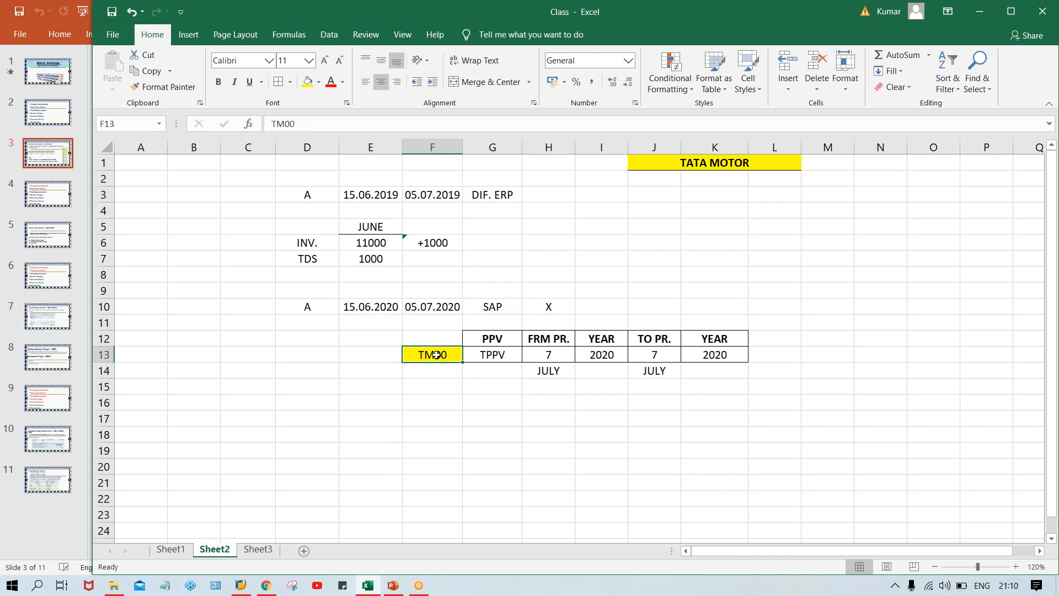
pyautogui.click(505, 354)
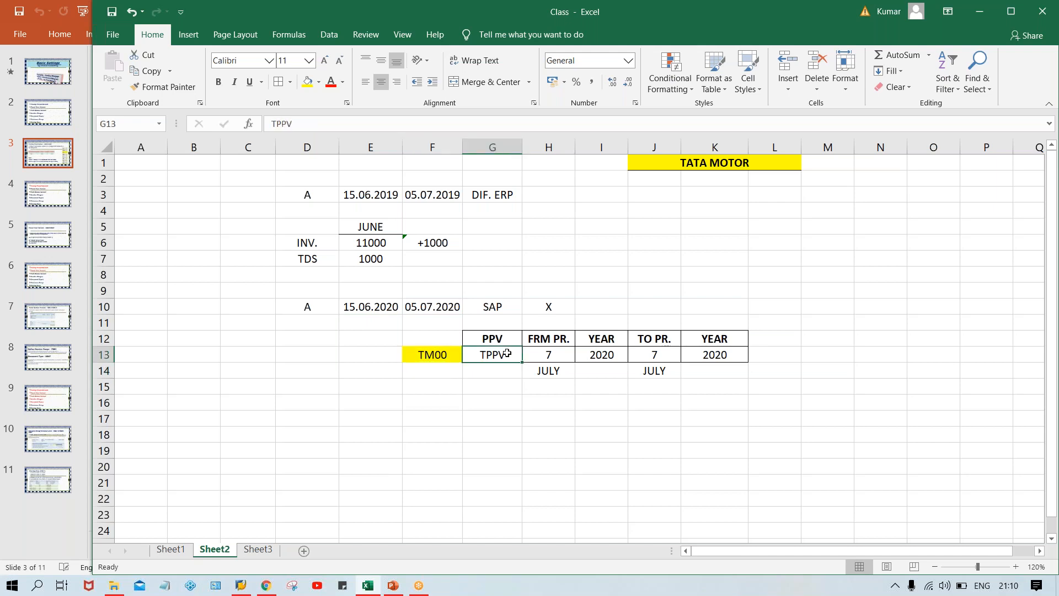
# Enter the transaction code OB52 in F12 above TM00 and fill the cell yellow.
pyautogui.click(432, 334)
pyautogui.write('O')
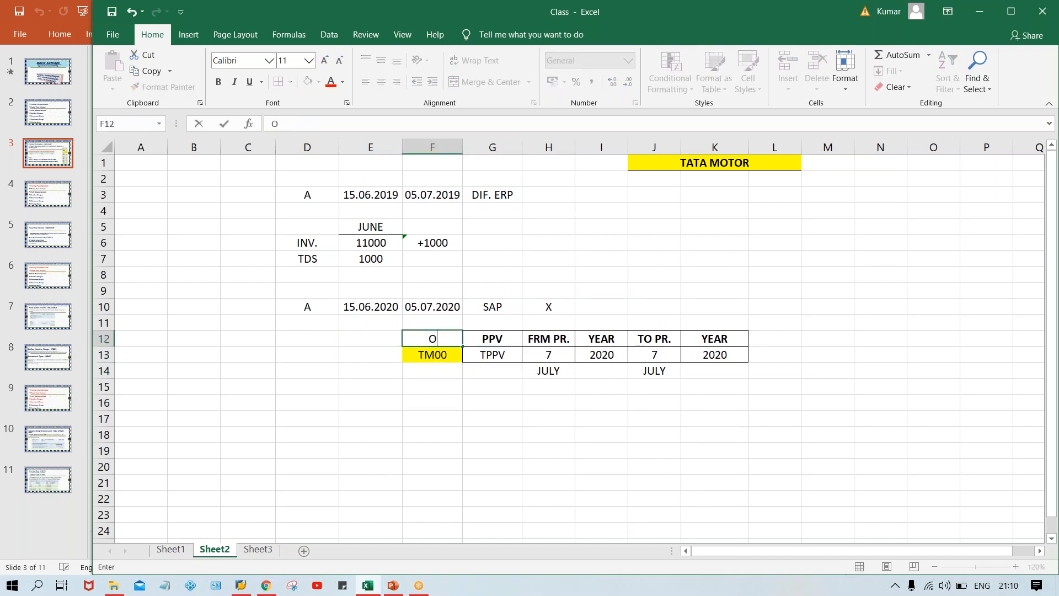
pyautogui.write('B52')
pyautogui.press('BackSpace')
pyautogui.write('52')
pyautogui.press('Return')
pyautogui.press('Up')
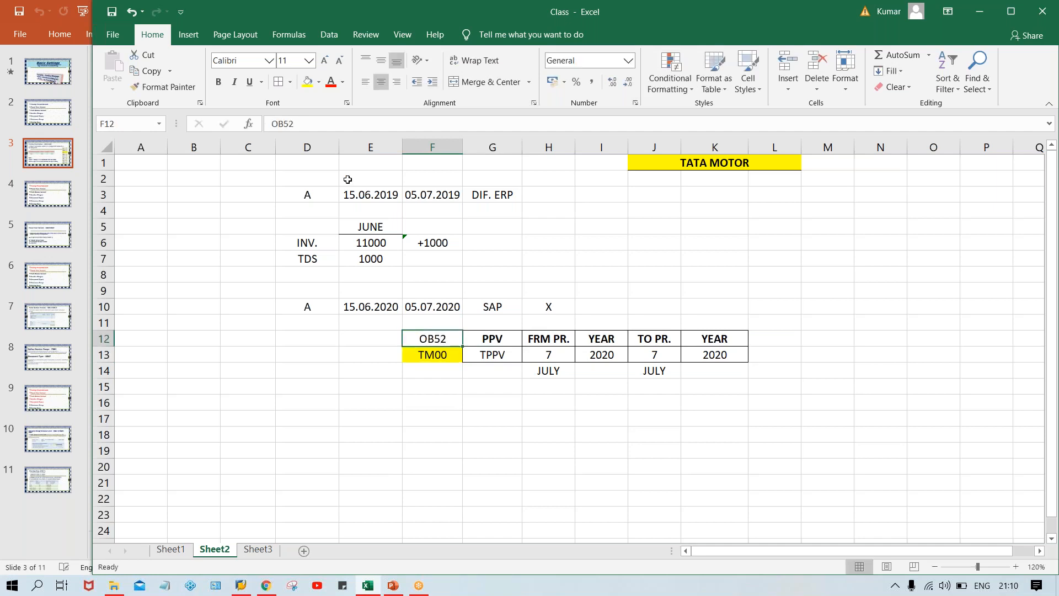
pyautogui.click(307, 81)
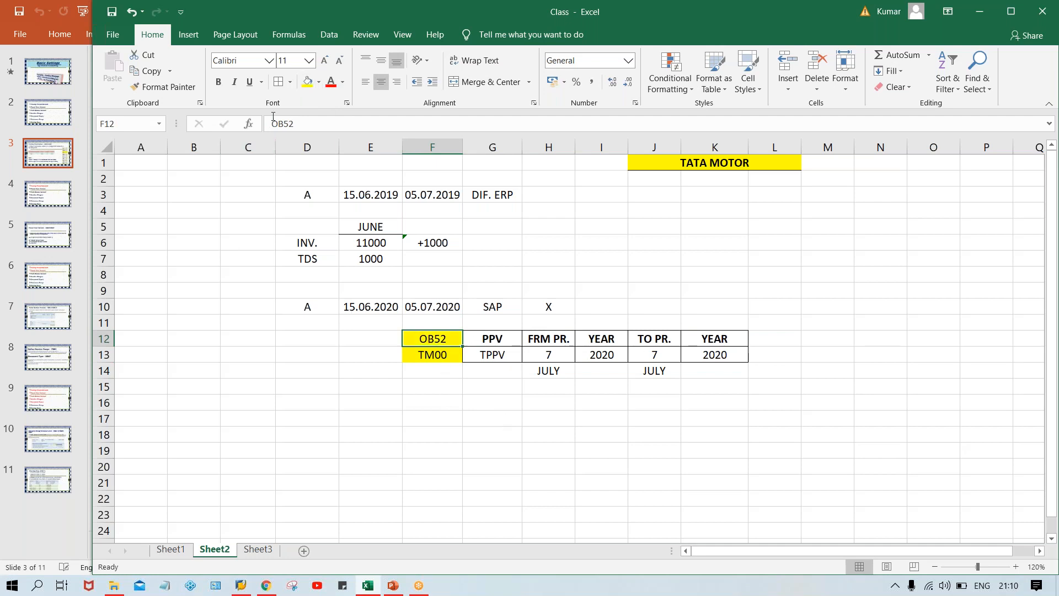
# Review OB52 in F12 with the posting period table in G12:K13 and entry A in D10.
pyautogui.click(450, 467)
pyautogui.click(429, 340)
pyautogui.click(492, 341)
pyautogui.moveTo(521, 348); pyautogui.dragTo(712, 352)
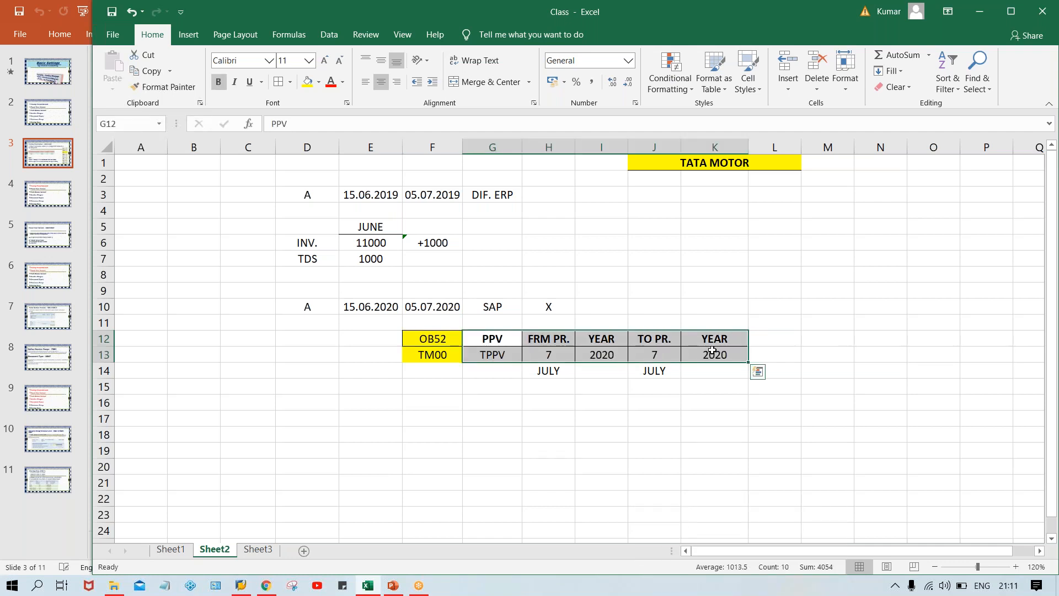
pyautogui.click(302, 305)
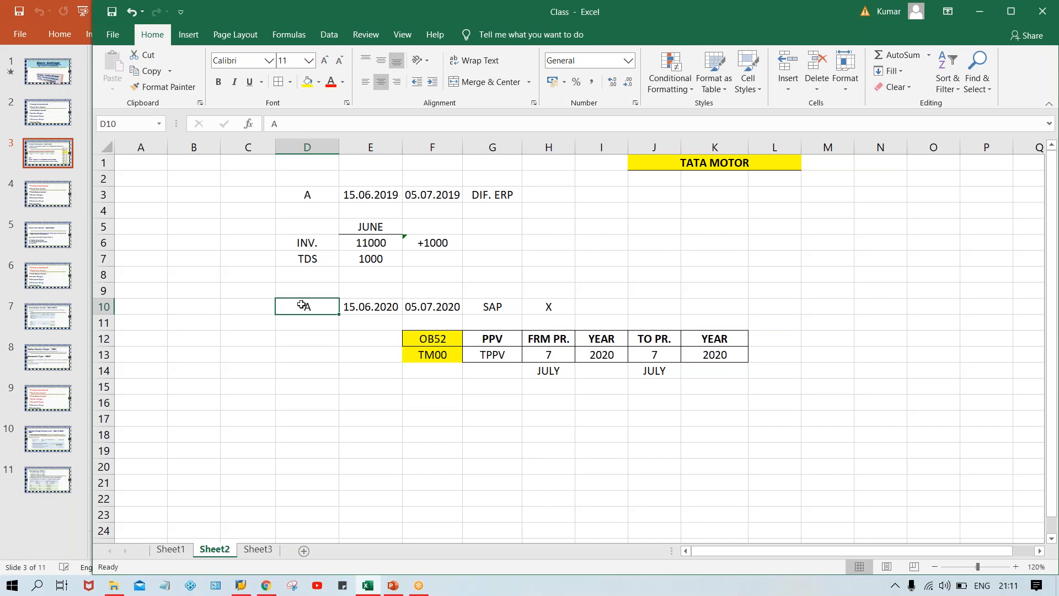
# Try 6 as the from period in H13, compare it with entry A in D10, and restore 7.
pyautogui.click(543, 359)
pyautogui.write('6')
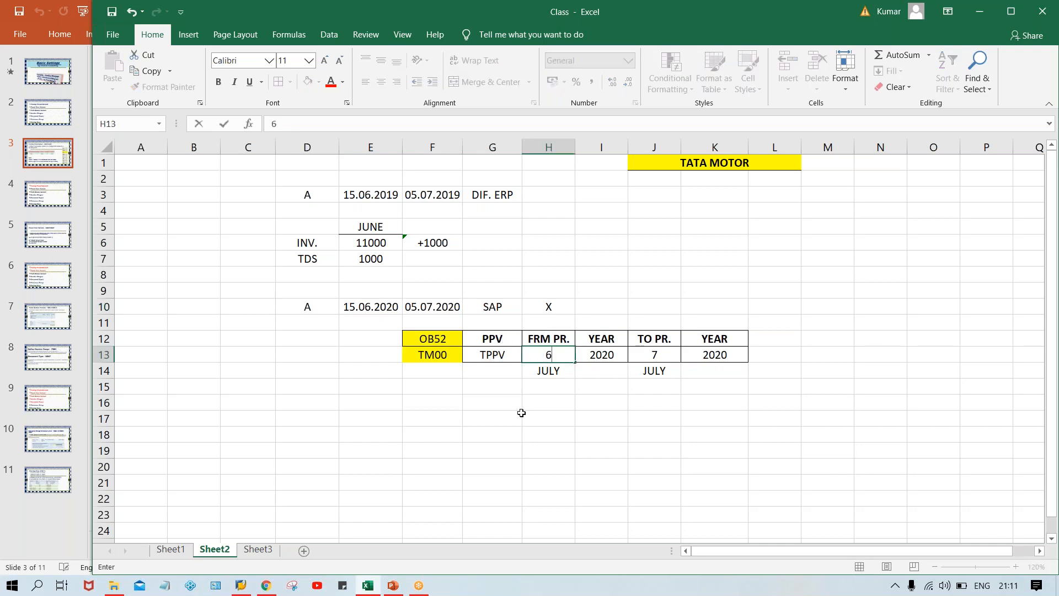
pyautogui.click(521, 413)
pyautogui.click(544, 358)
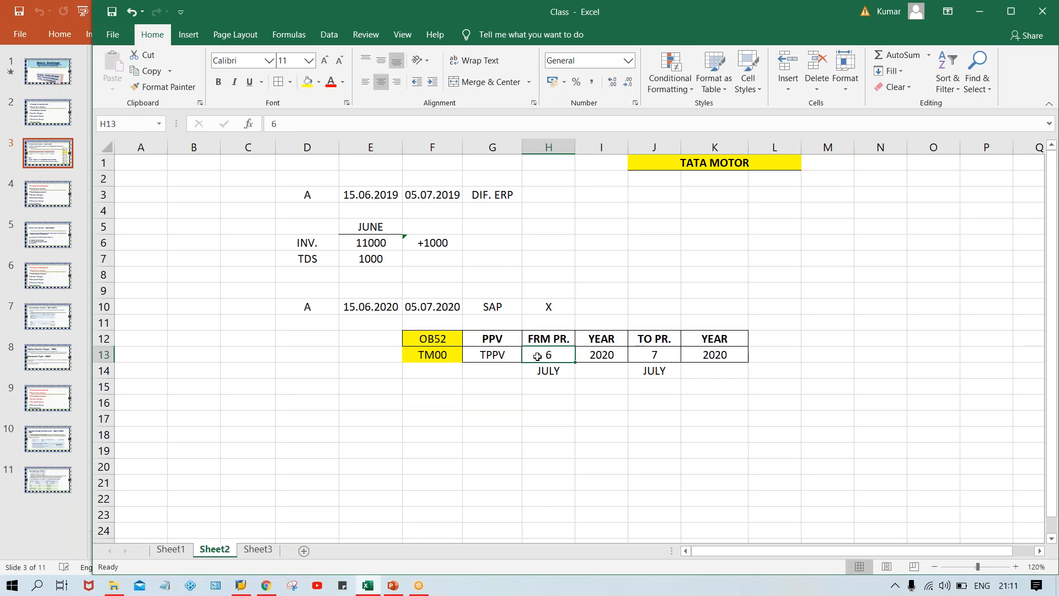
pyautogui.click(325, 309)
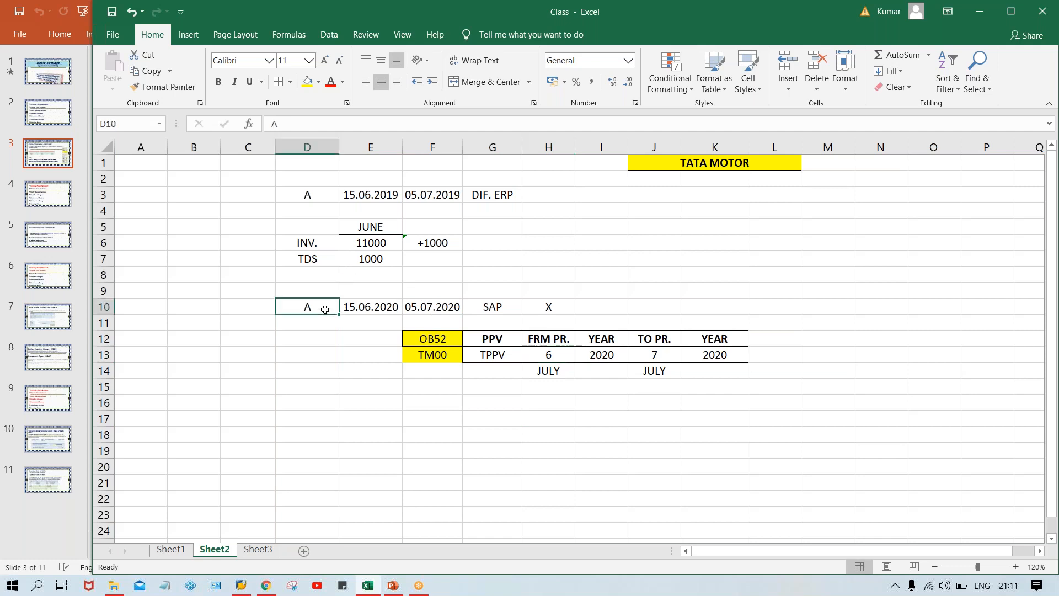
pyautogui.click(539, 357)
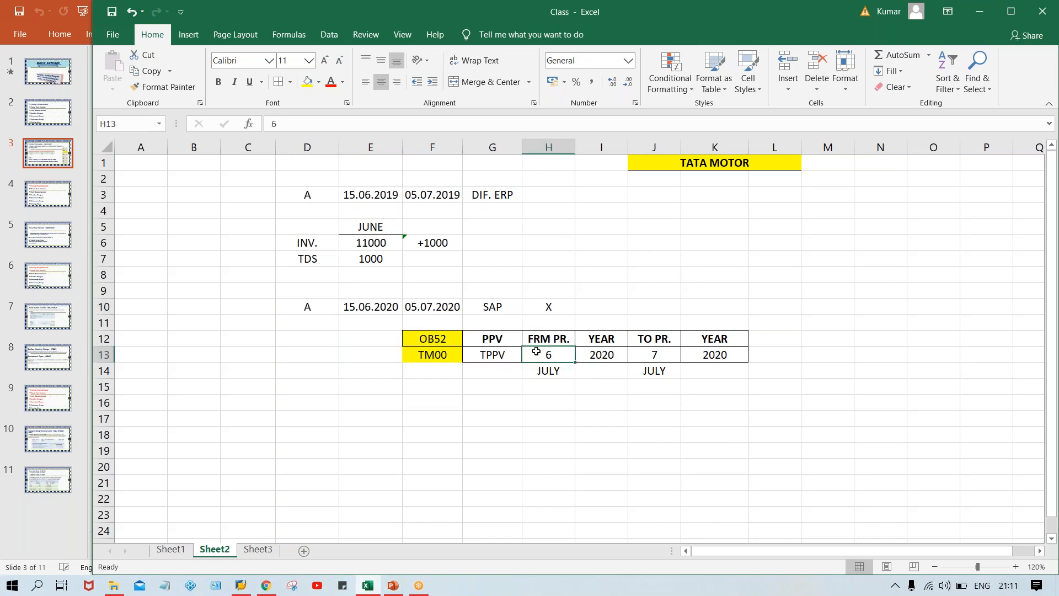
pyautogui.write('7')
pyautogui.click(543, 417)
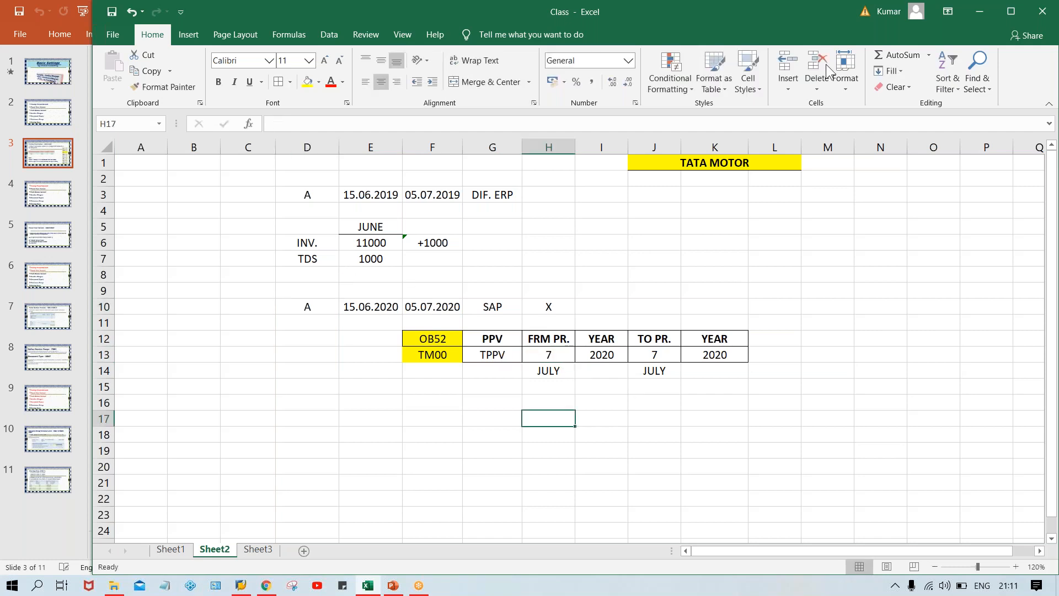
pyautogui.click(809, 68)
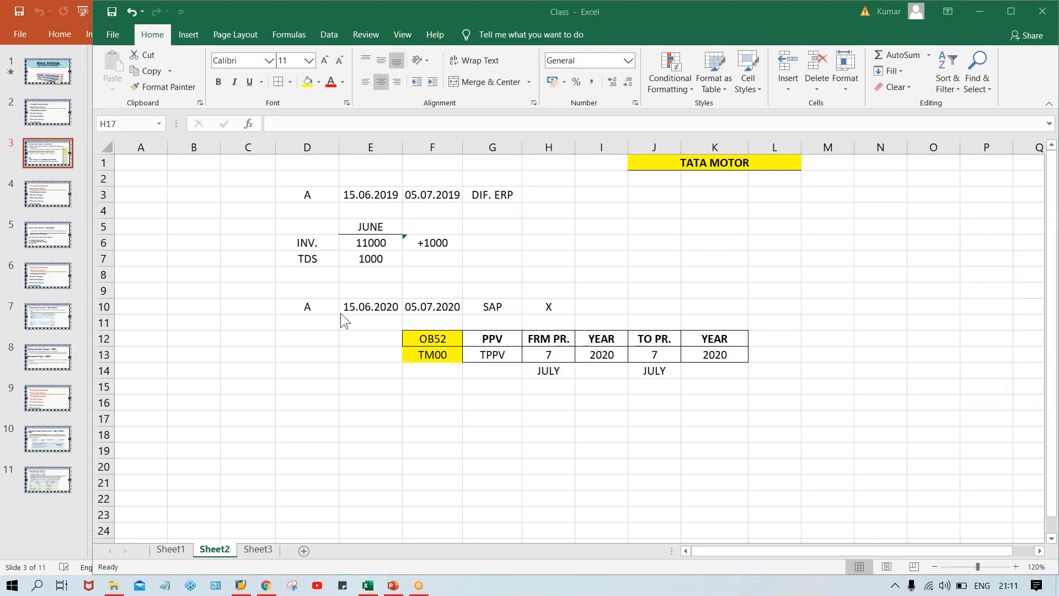
# Add B and C beneath A in D11 and D12, and make D10:D12 bold.
pyautogui.click(307, 309)
pyautogui.click(314, 325)
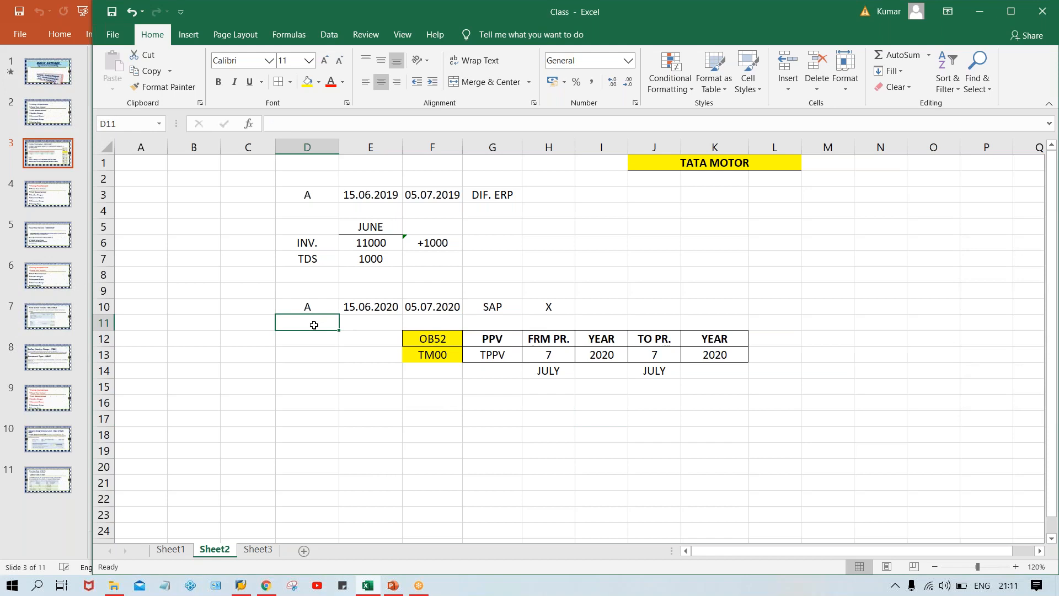
pyautogui.write('B')
pyautogui.press('Return')
pyautogui.write('C')
pyautogui.press('Return')
pyautogui.moveTo(308, 305); pyautogui.dragTo(308, 340)
pyautogui.hotkey('ctrl', 'b')
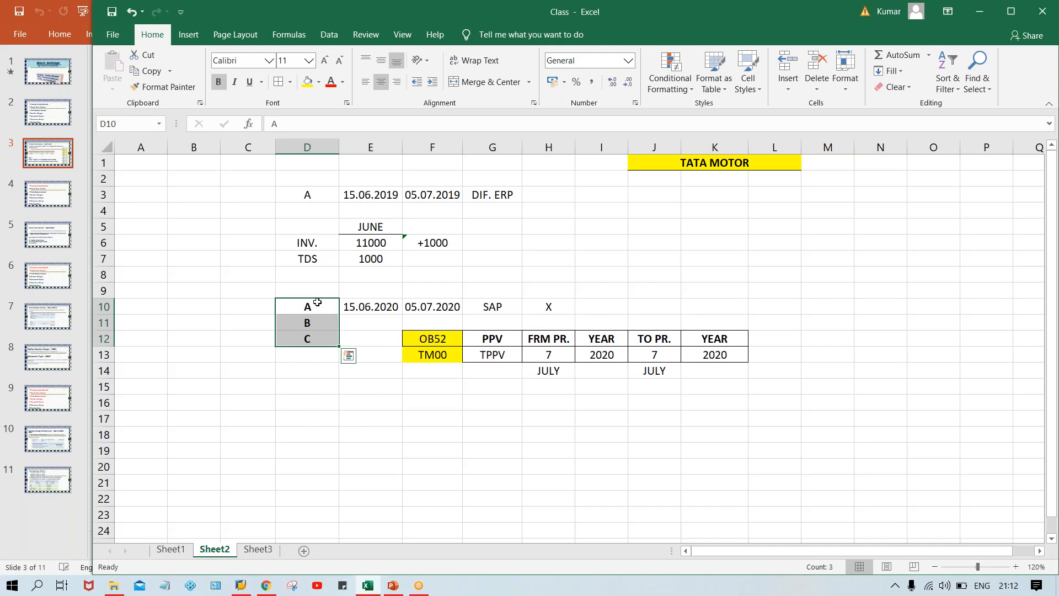
# Compare entry A's SAP dates in E10 and F10 with the from and to periods in H13 and J13.
pyautogui.click(318, 306)
pyautogui.click(442, 304)
pyautogui.click(372, 305)
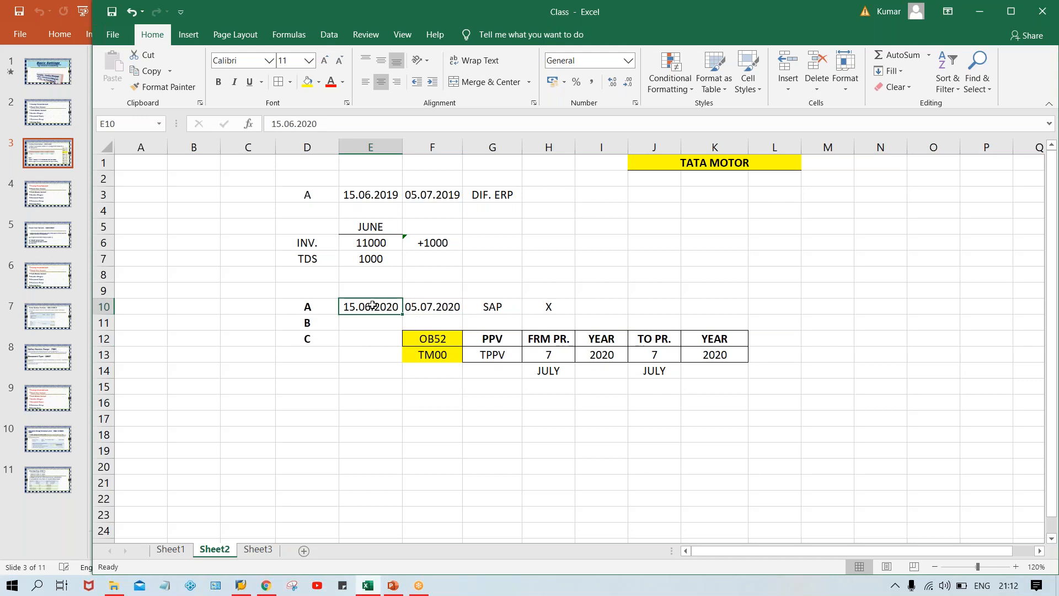
pyautogui.click(546, 360)
pyautogui.click(638, 350)
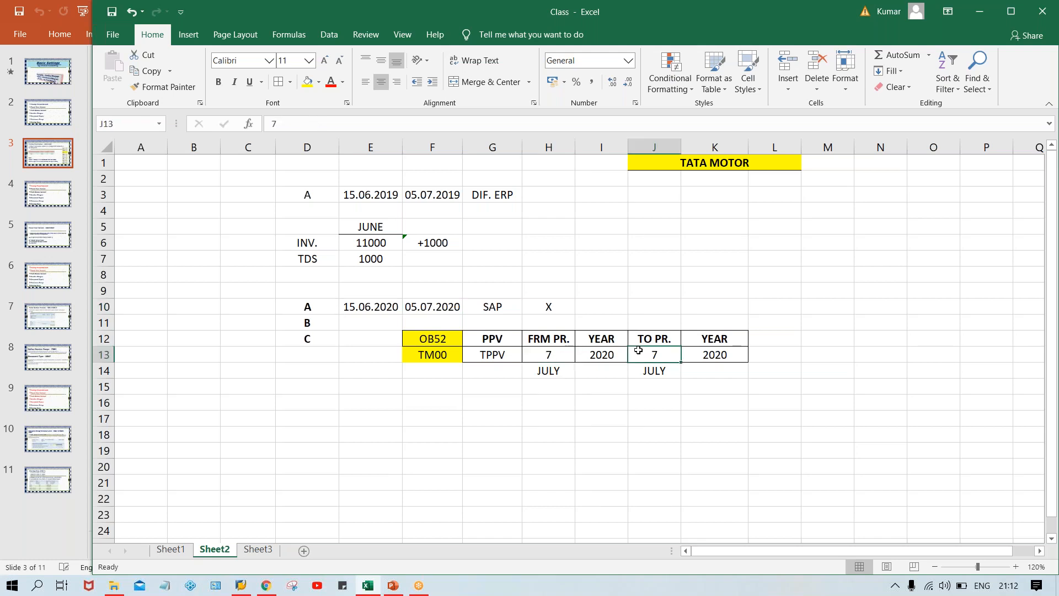
pyautogui.click(561, 356)
pyautogui.click(641, 356)
# Go through the entries A, B and C in D10:D12 one by one.
pyautogui.click(317, 308)
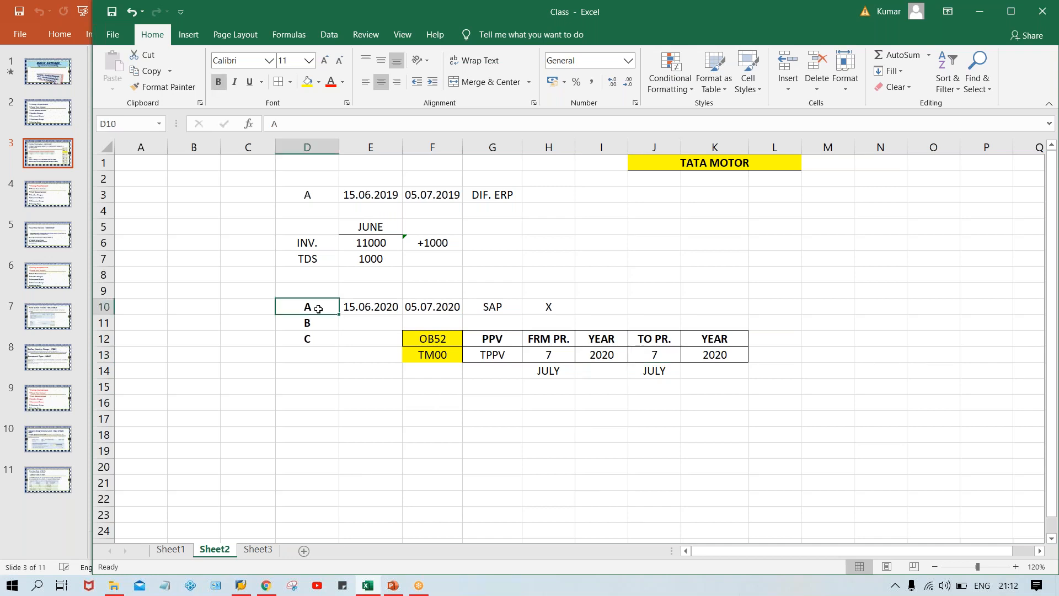
pyautogui.click(310, 324)
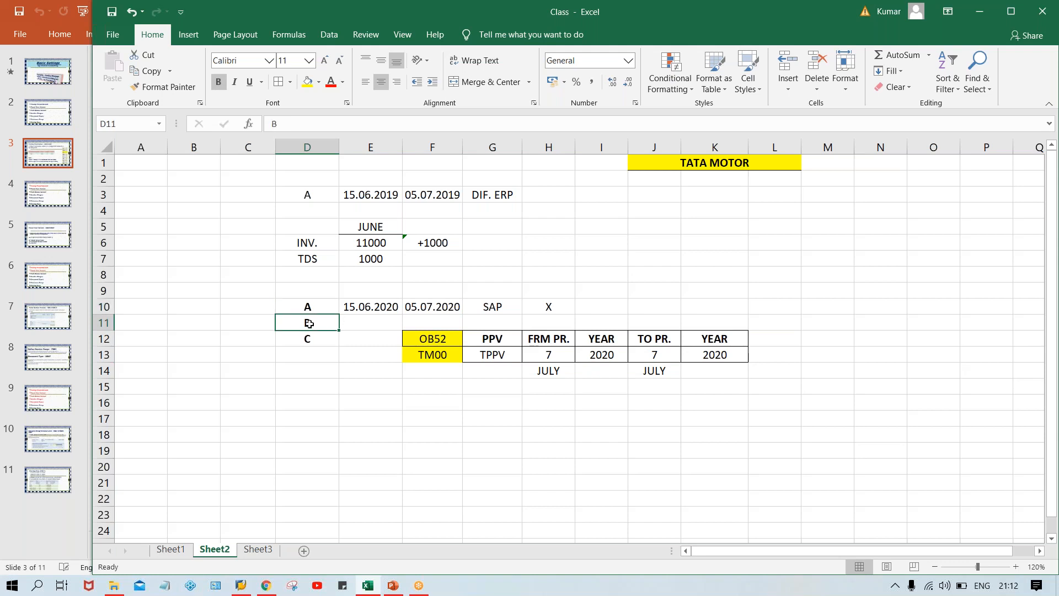
pyautogui.click(307, 338)
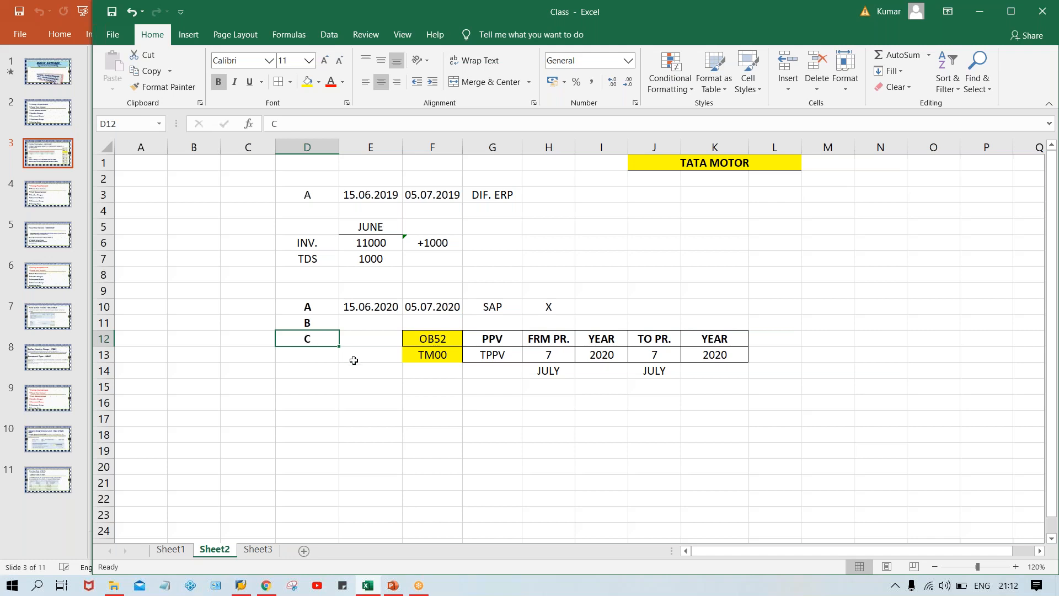
pyautogui.click(296, 321)
pyautogui.click(311, 303)
pyautogui.click(302, 327)
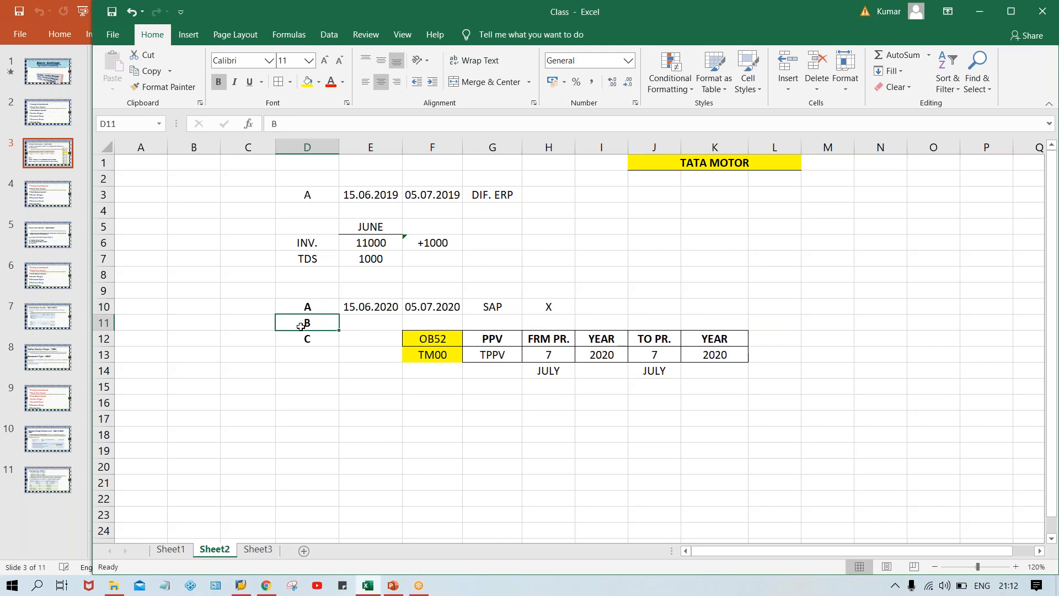
pyautogui.click(307, 343)
pyautogui.click(320, 320)
# Enter the dates 20.06.2020 for B in E11 and 22.06.2020 for C in E12.
pyautogui.click(350, 320)
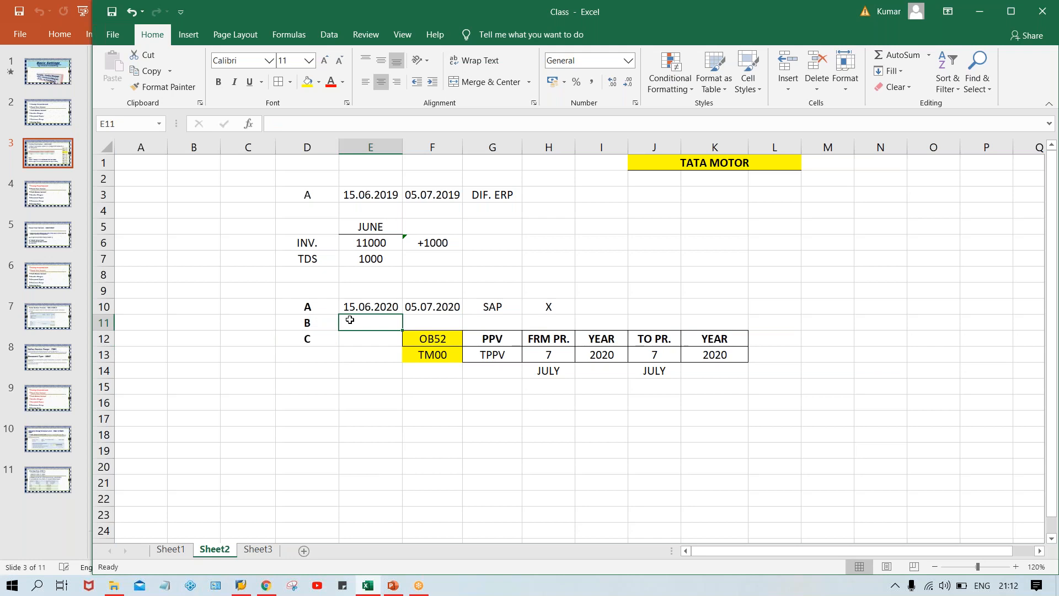
pyautogui.write('20.06')
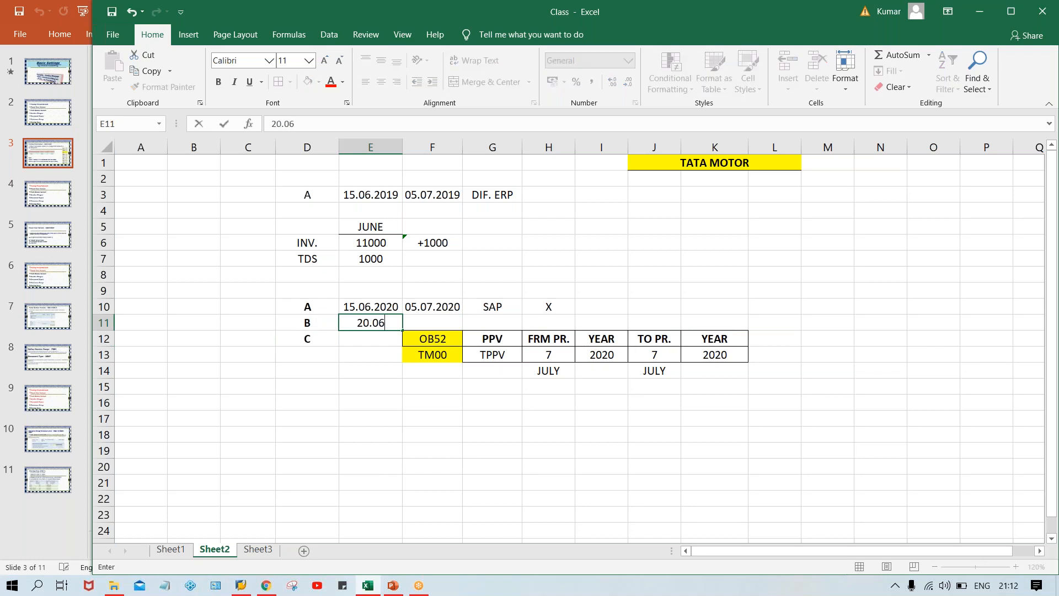
pyautogui.write('.2020')
pyautogui.press('Return')
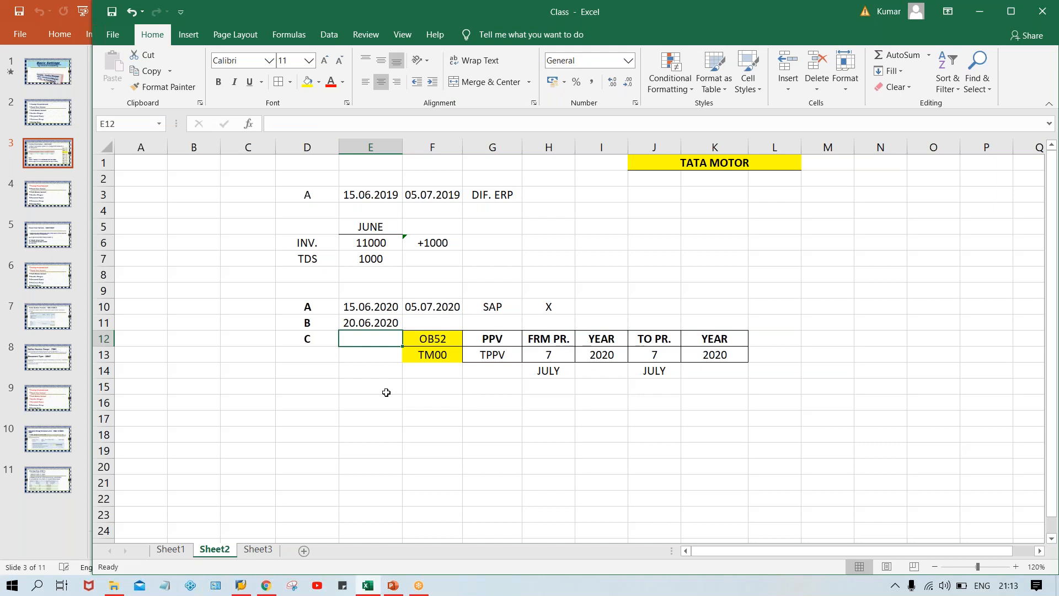
pyautogui.write('22.06.')
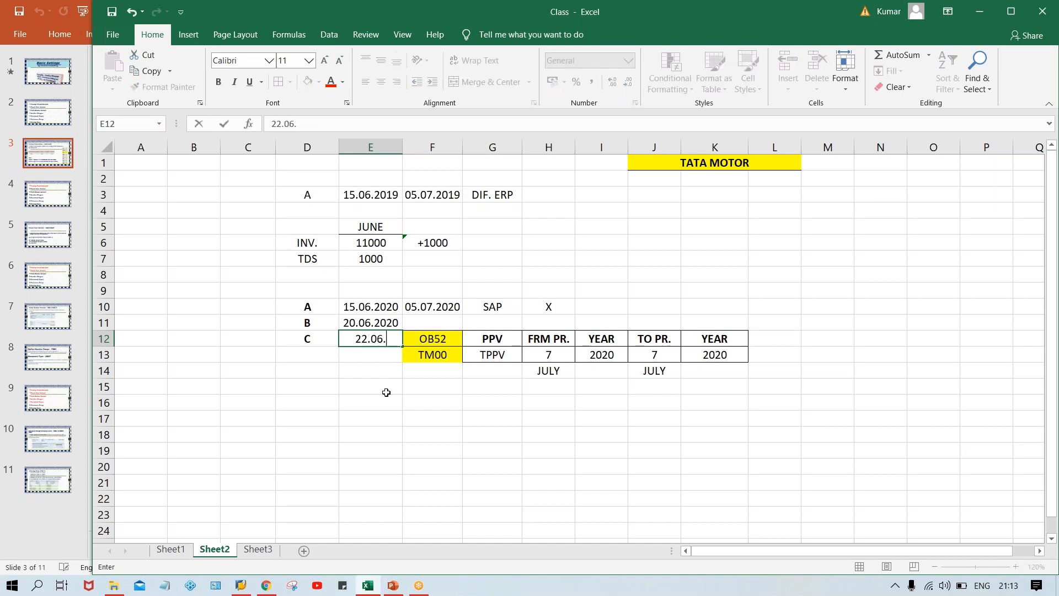
pyautogui.write('2020')
pyautogui.press('Return')
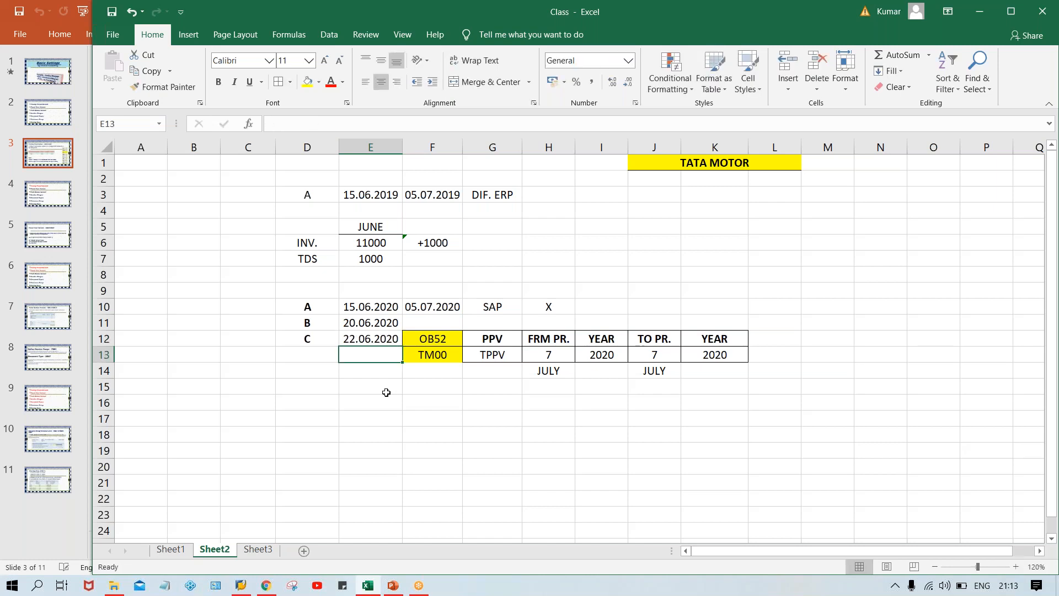
# Check entry A and its date in E10 against the from period in H13.
pyautogui.click(321, 309)
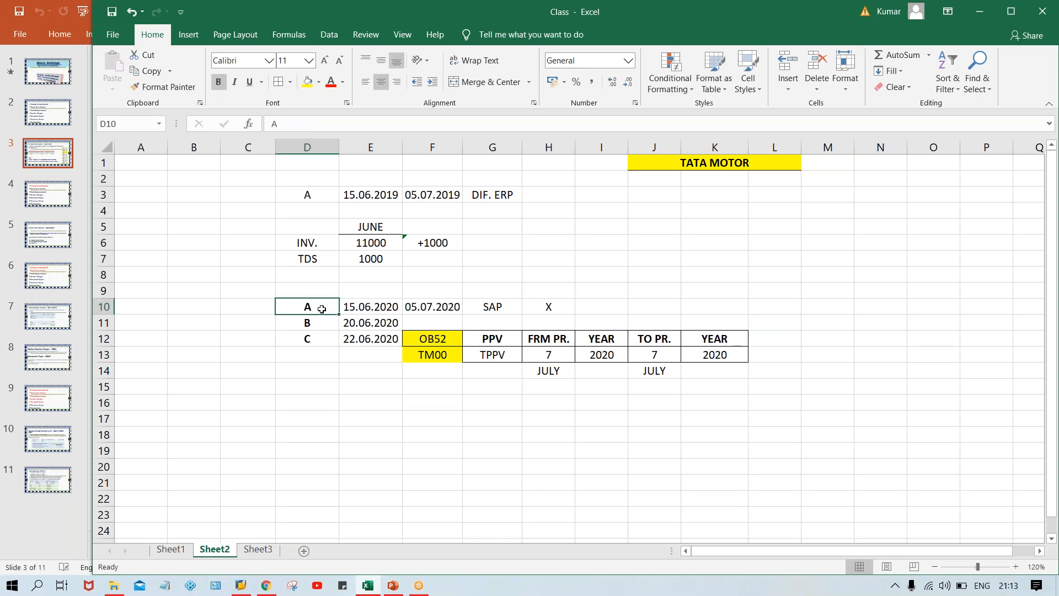
pyautogui.click(385, 303)
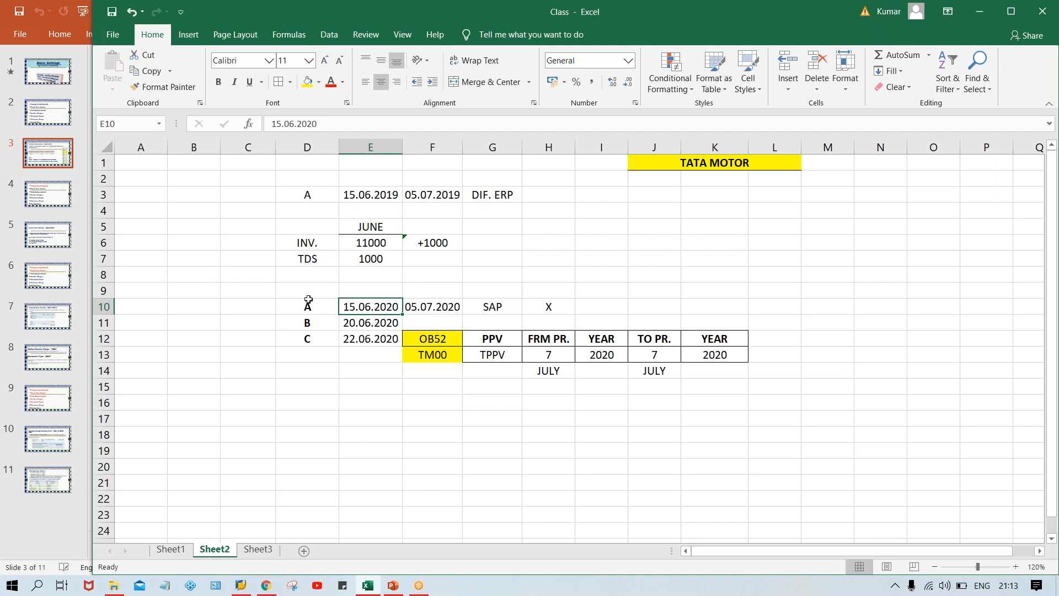
pyautogui.click(533, 355)
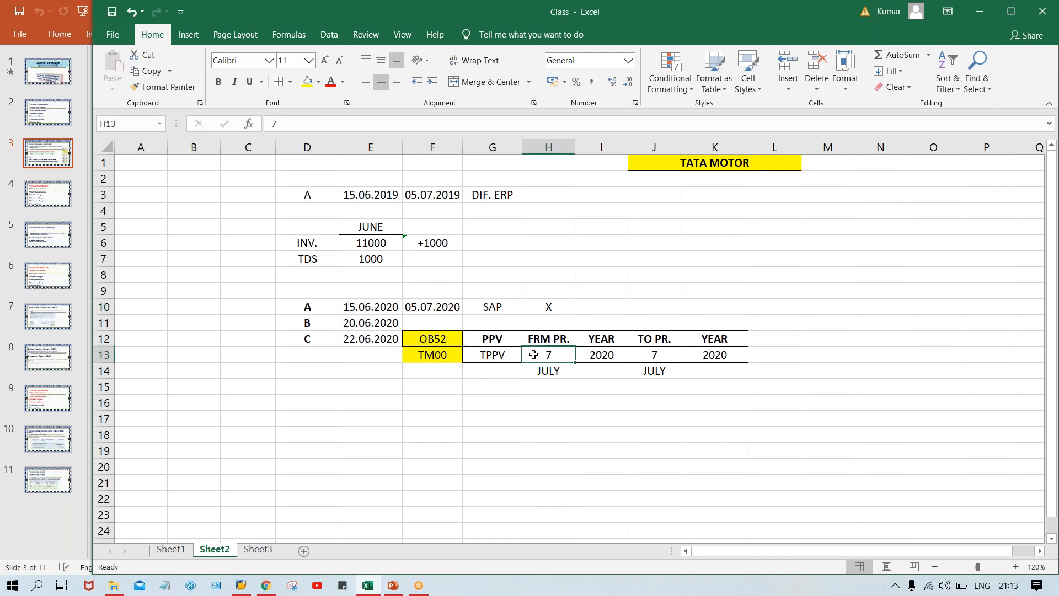
# Set the from period in H13 to 6 and change the month label below it in H14 to JUNE.
pyautogui.write('6')
pyautogui.press('Return')
pyautogui.press('Up')
pyautogui.click(553, 372)
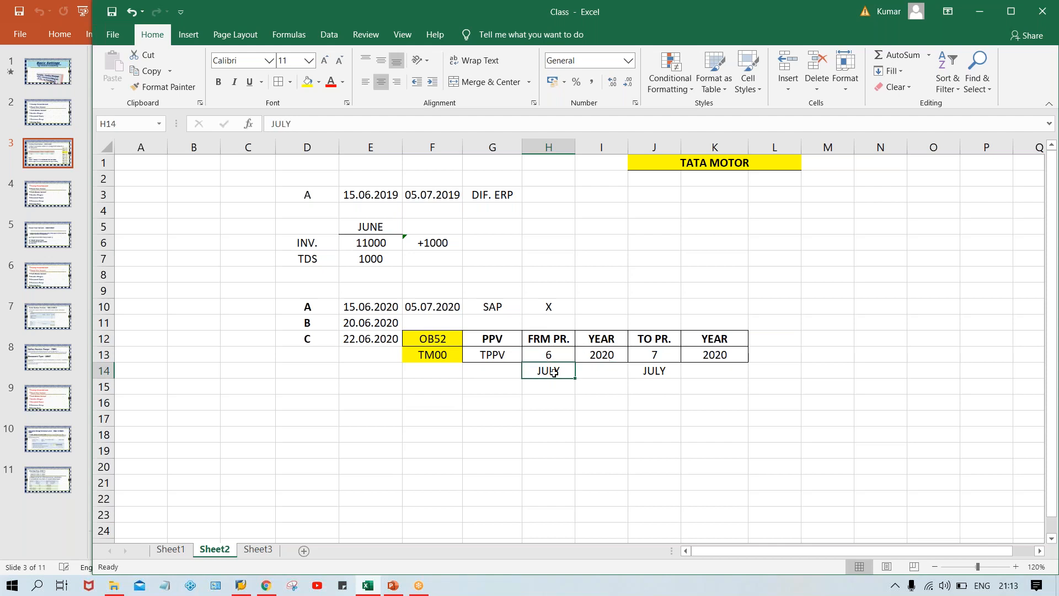
pyautogui.write('JUNE')
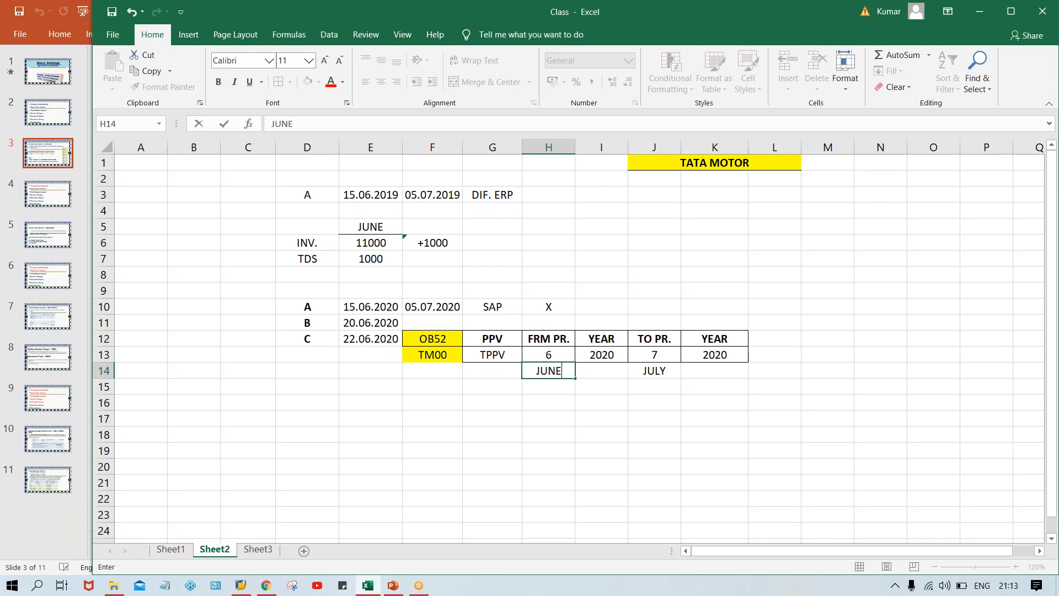
pyautogui.press('Return')
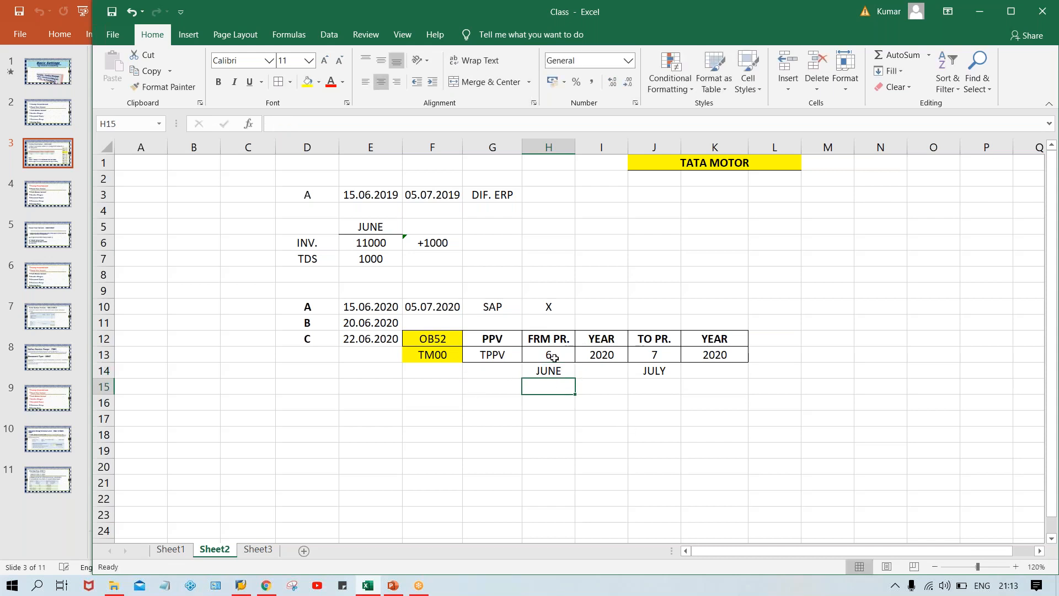
# Go through entries A, B and C with their June 2020 dates in D10:E12, returning to entry A.
pyautogui.click(327, 304)
pyautogui.moveTo(377, 308); pyautogui.dragTo(378, 350)
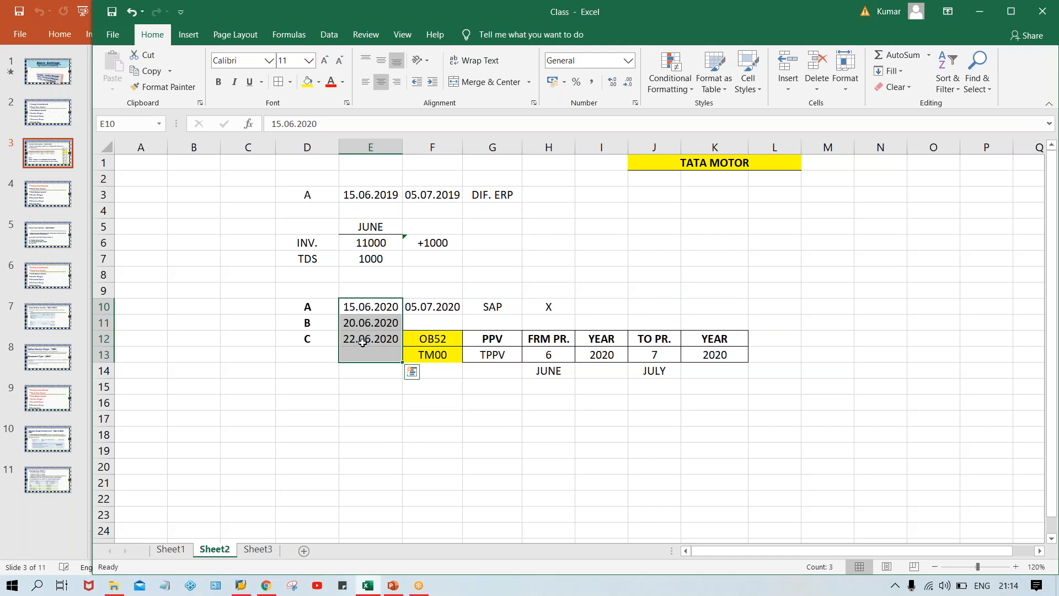
pyautogui.click(374, 304)
pyautogui.moveTo(321, 308); pyautogui.dragTo(347, 312)
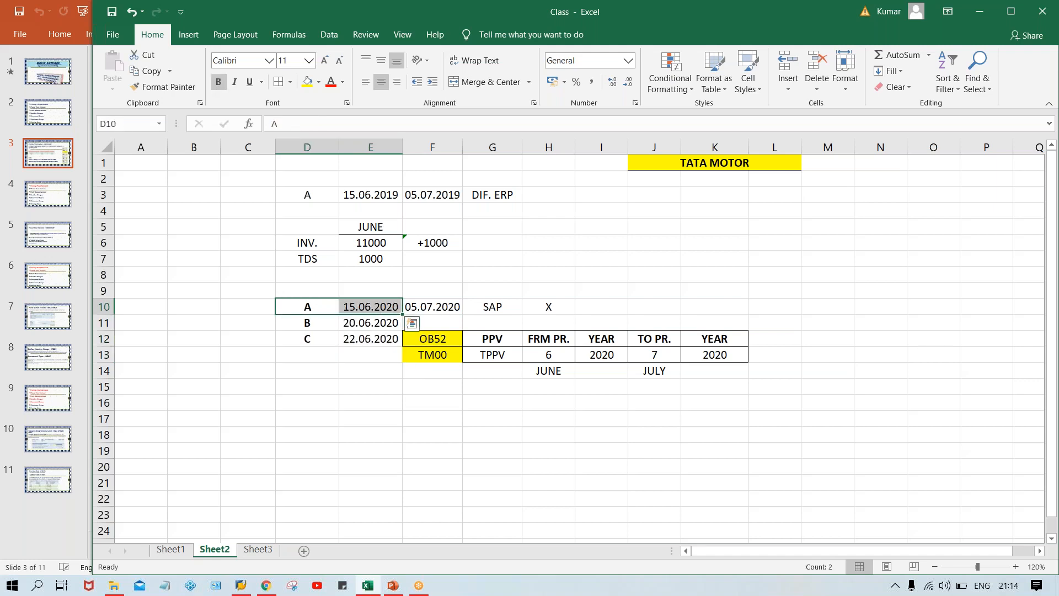
pyautogui.moveTo(364, 325); pyautogui.dragTo(364, 351)
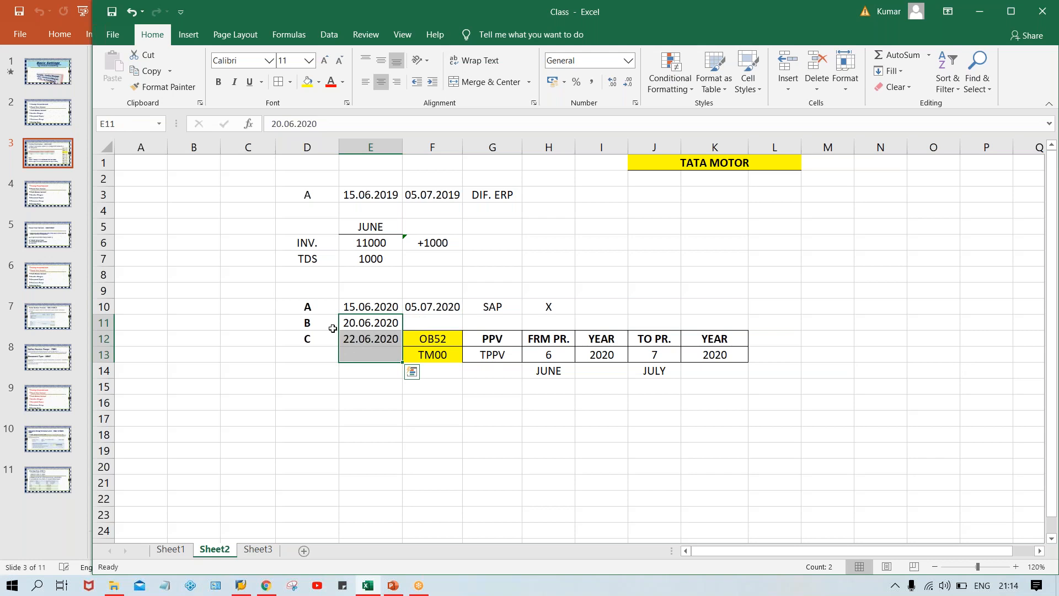
pyautogui.click(310, 327)
pyautogui.click(308, 346)
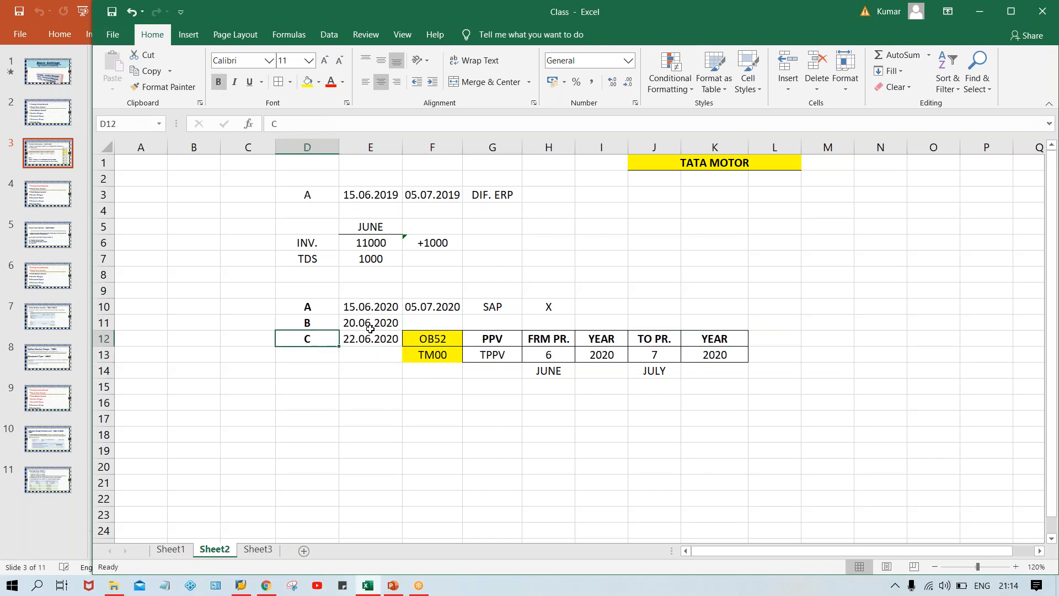
pyautogui.click(315, 309)
pyautogui.click(367, 309)
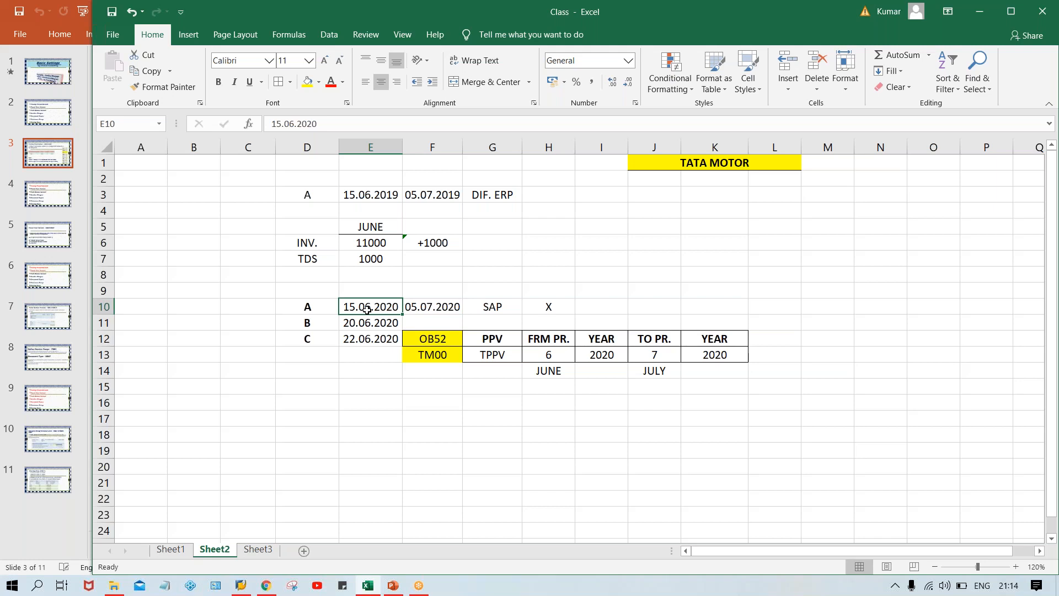
pyautogui.click(306, 308)
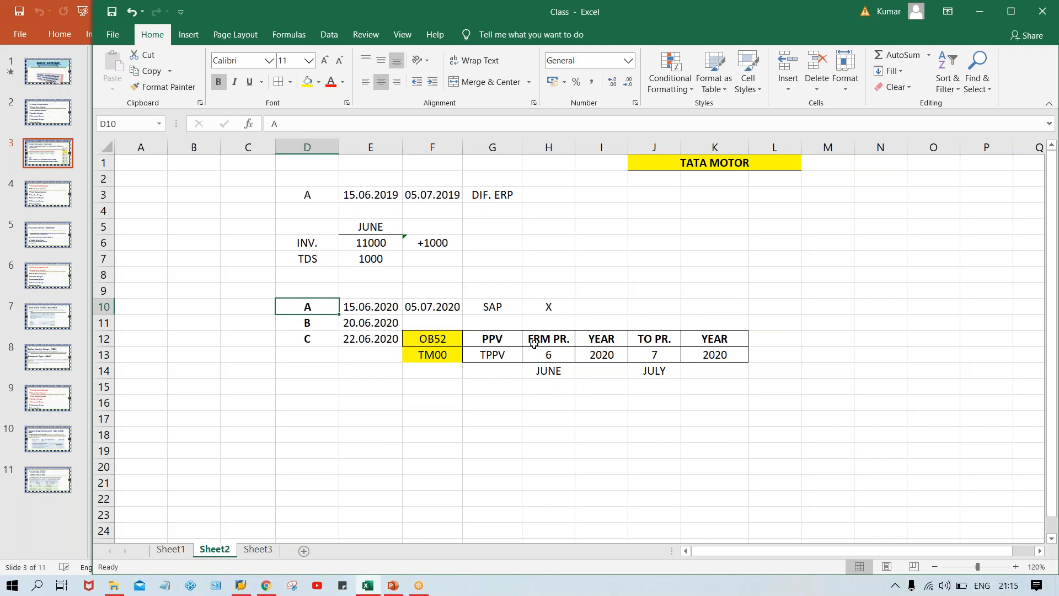
# Copy the from and to period block H12:K13 and paste it beside the original, starting at L12.
pyautogui.click(534, 349)
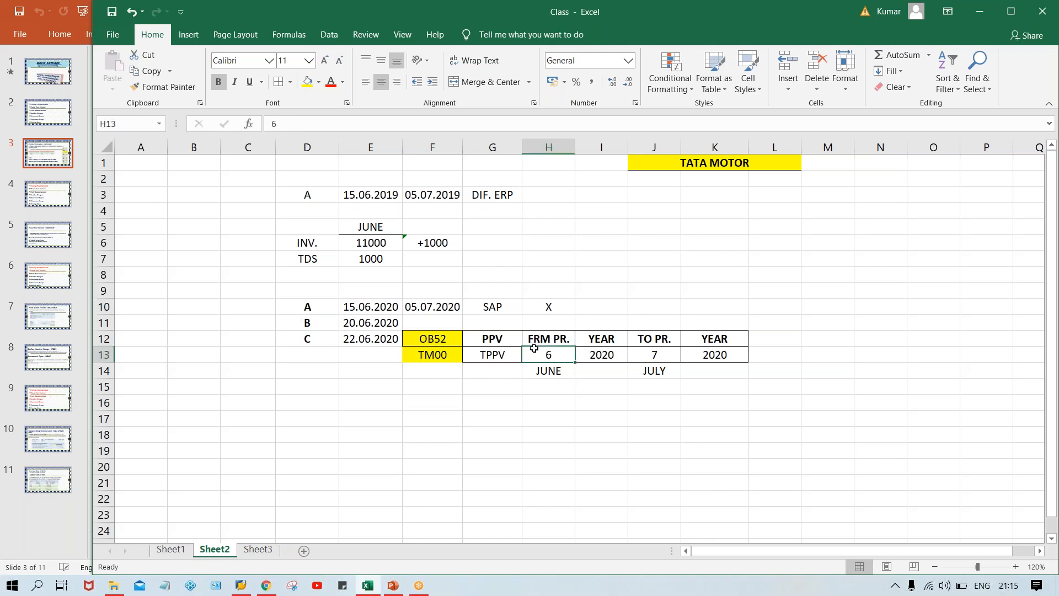
pyautogui.click(504, 339)
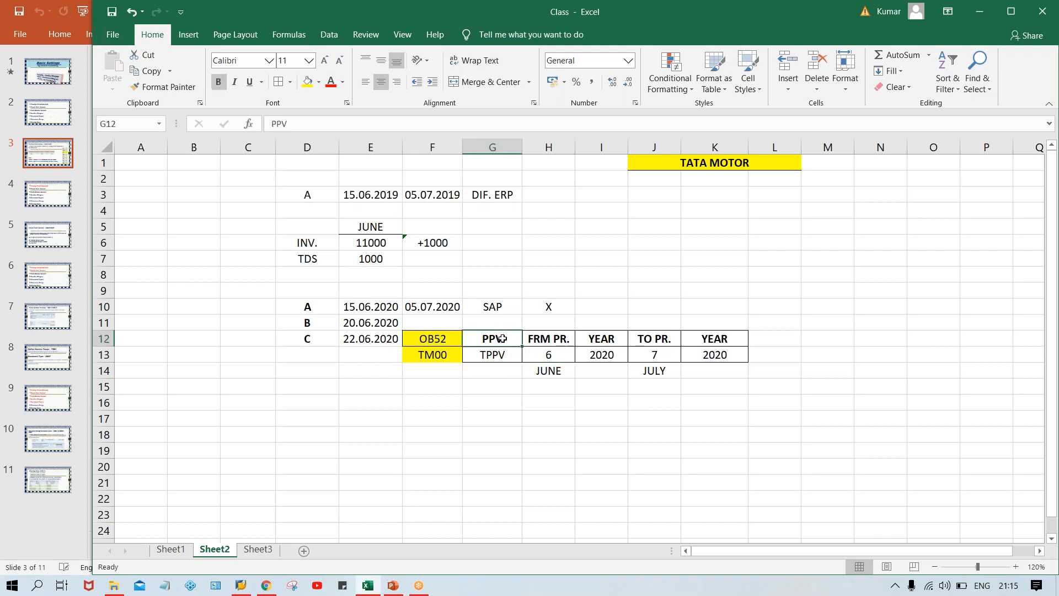
pyautogui.moveTo(550, 338); pyautogui.dragTo(714, 348)
pyautogui.hotkey('ctrl', 'c')
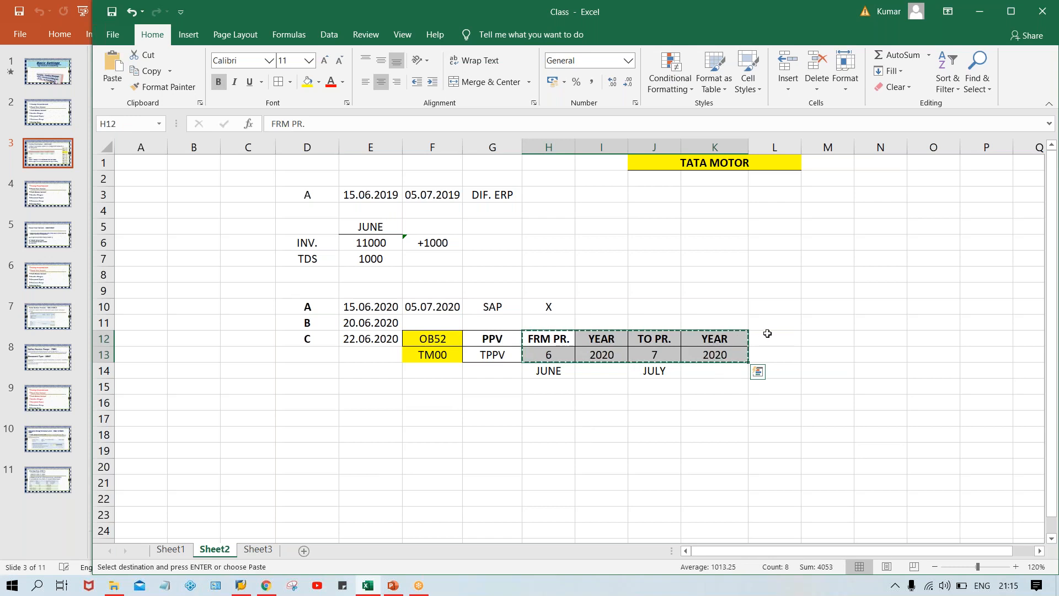
pyautogui.click(767, 334)
pyautogui.hotkey('ctrl', 'v')
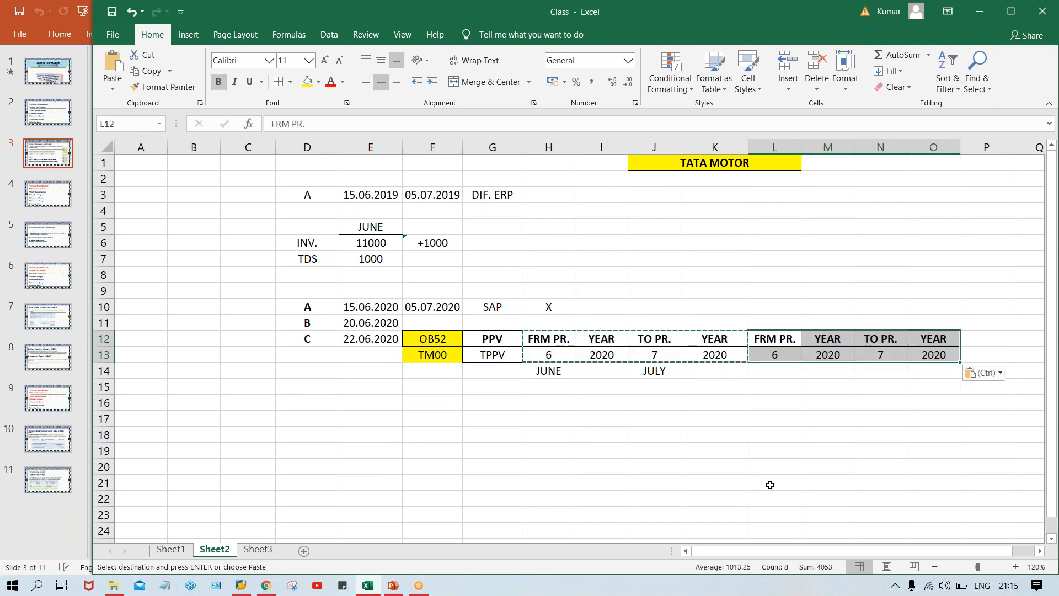
pyautogui.click(777, 342)
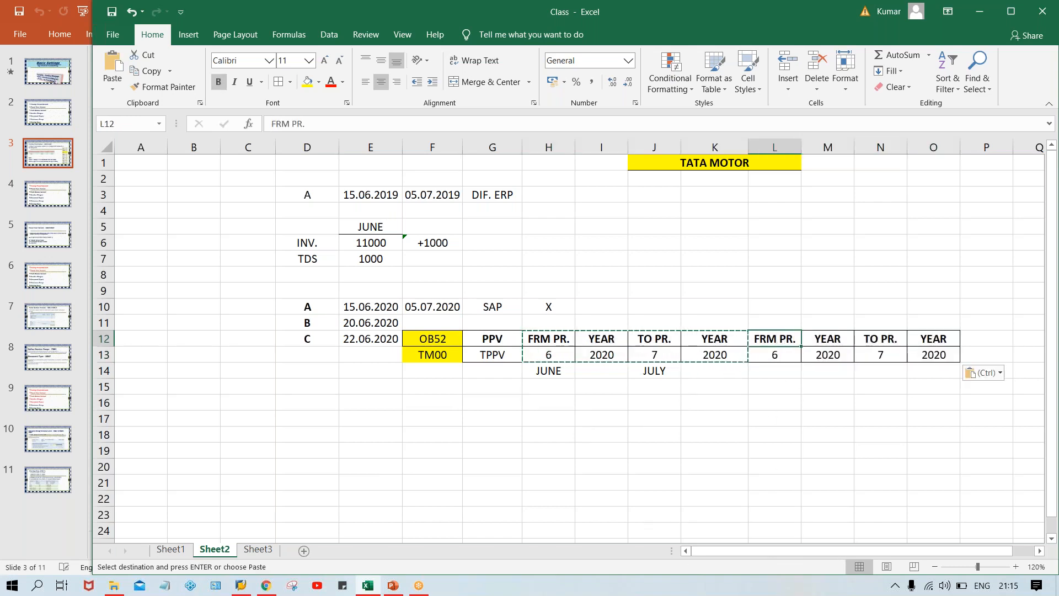
pyautogui.click(566, 344)
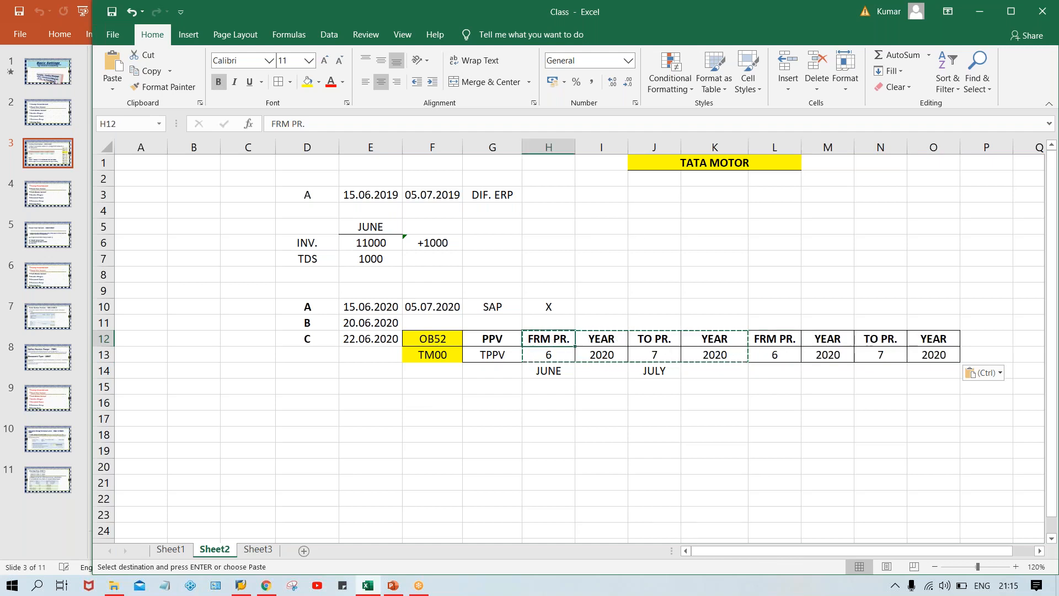
pyautogui.click(607, 386)
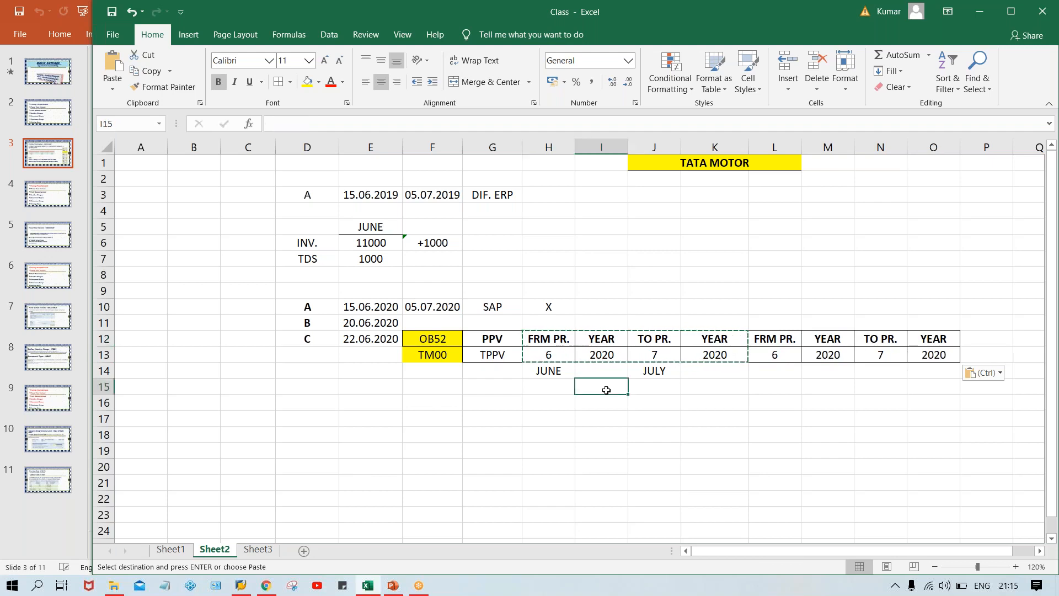
pyautogui.press('Escape')
# Number the two from-period headings, FRM PR.1 in H12 and FRM PR.2 in L12.
pyautogui.click(640, 398)
pyautogui.moveTo(545, 338); pyautogui.dragTo(920, 357)
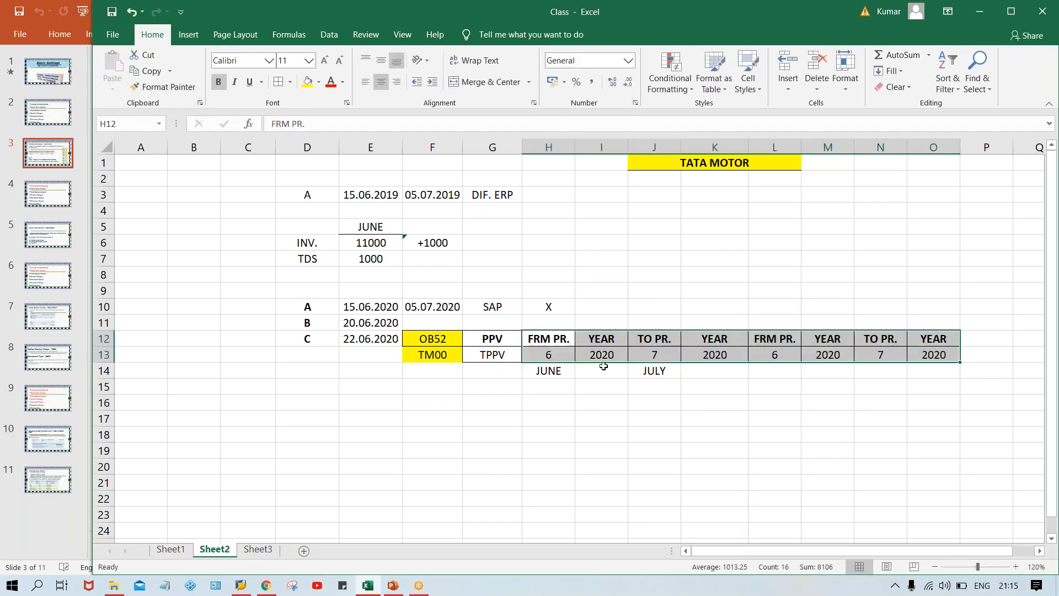
pyautogui.doubleClick(567, 339)
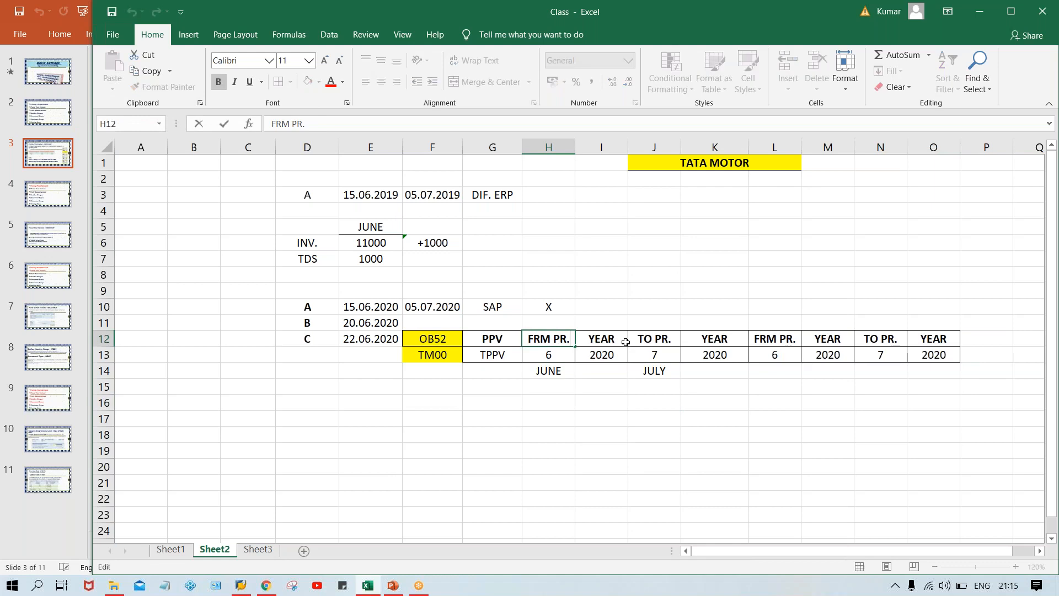
pyautogui.write('1')
pyautogui.click(672, 341)
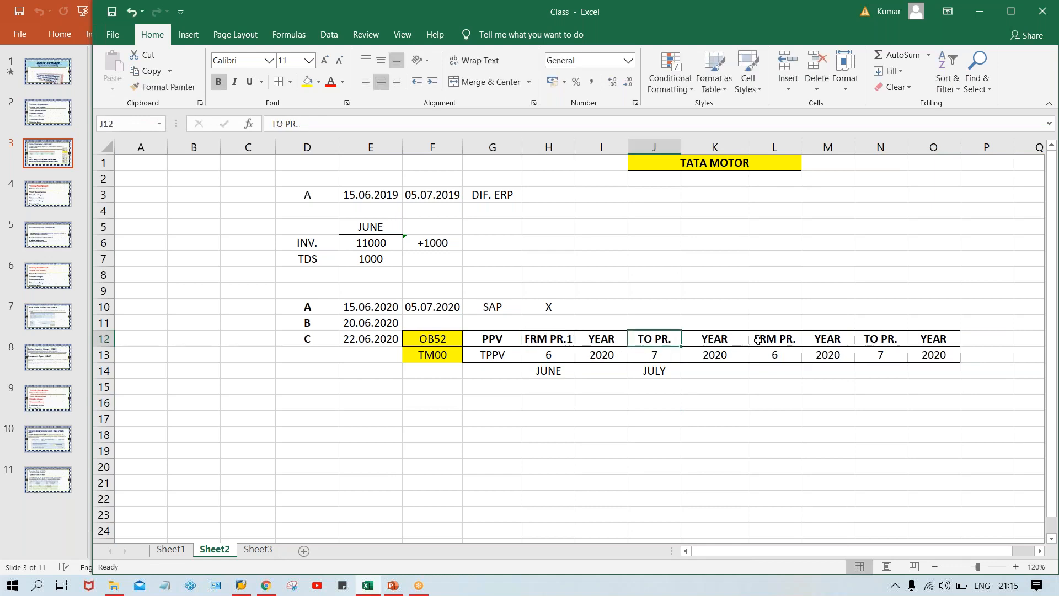
pyautogui.doubleClick(794, 340)
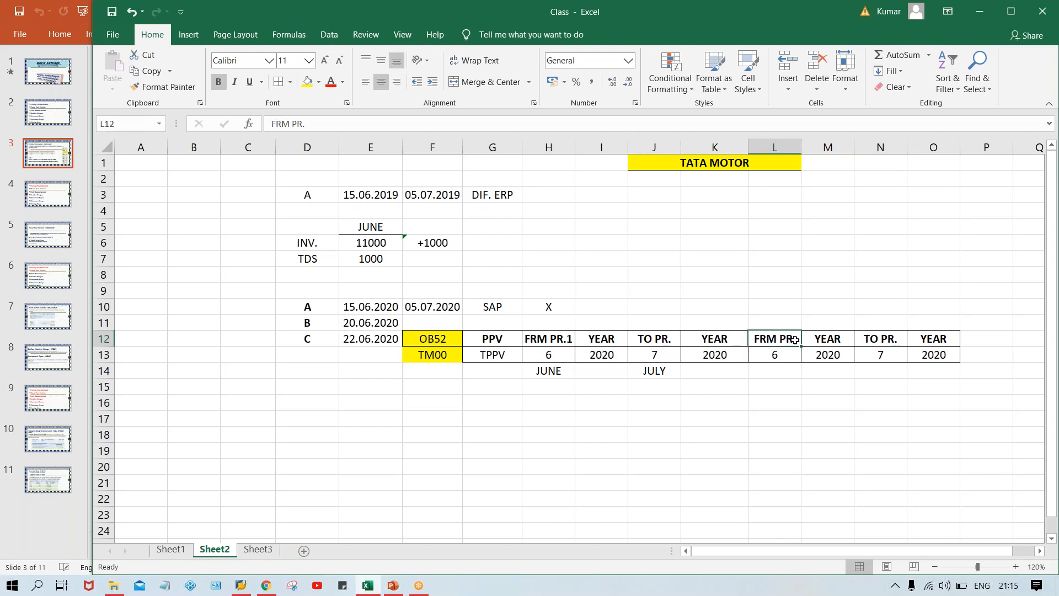
pyautogui.write('2')
pyautogui.press('Return')
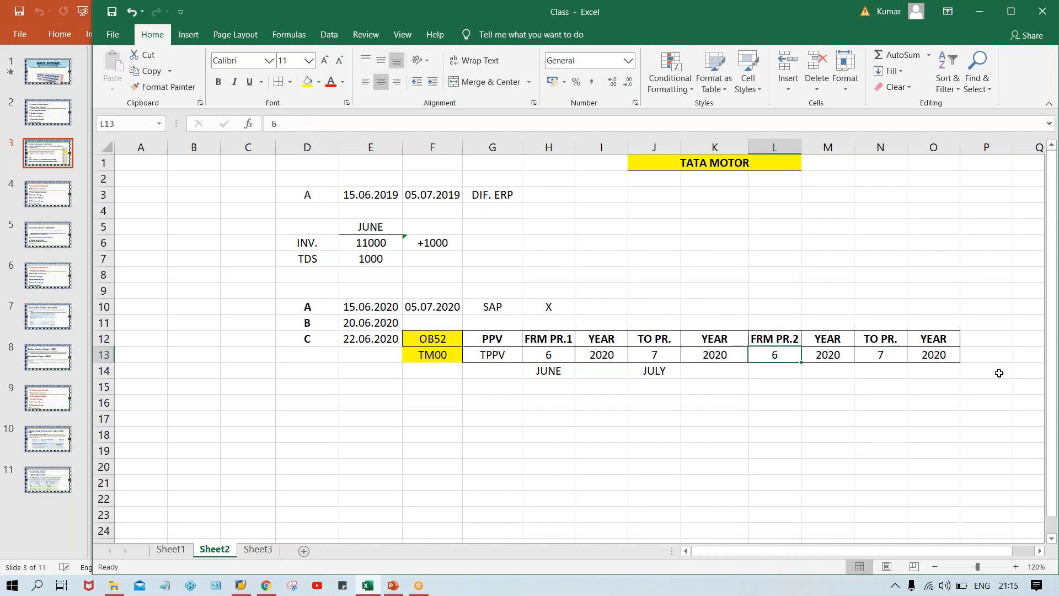
# Format the first period block H12:K13 as bold red text.
pyautogui.moveTo(562, 332); pyautogui.dragTo(720, 343)
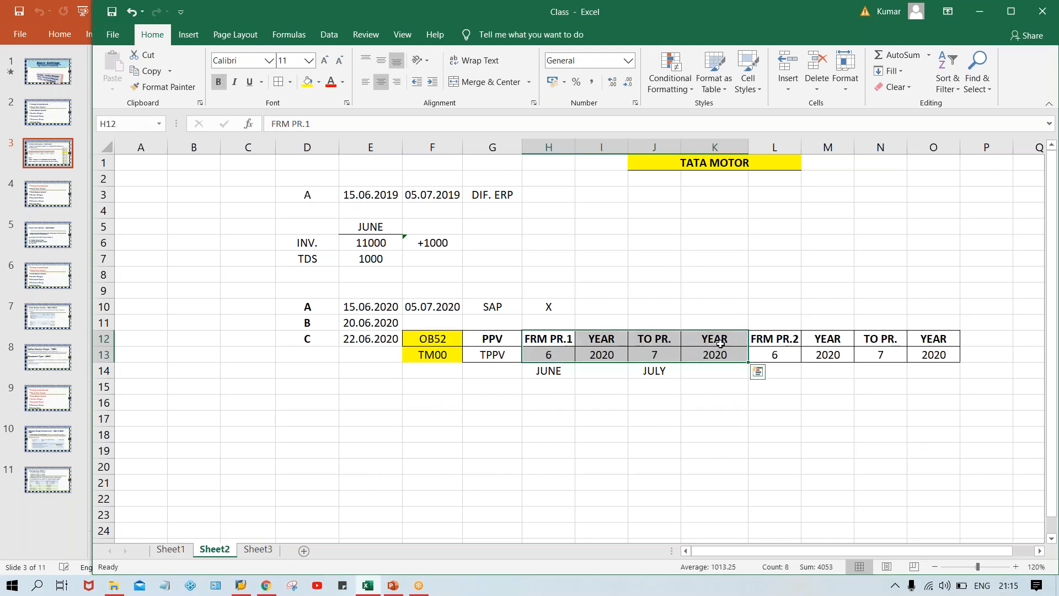
pyautogui.hotkey('ctrl', 'b')
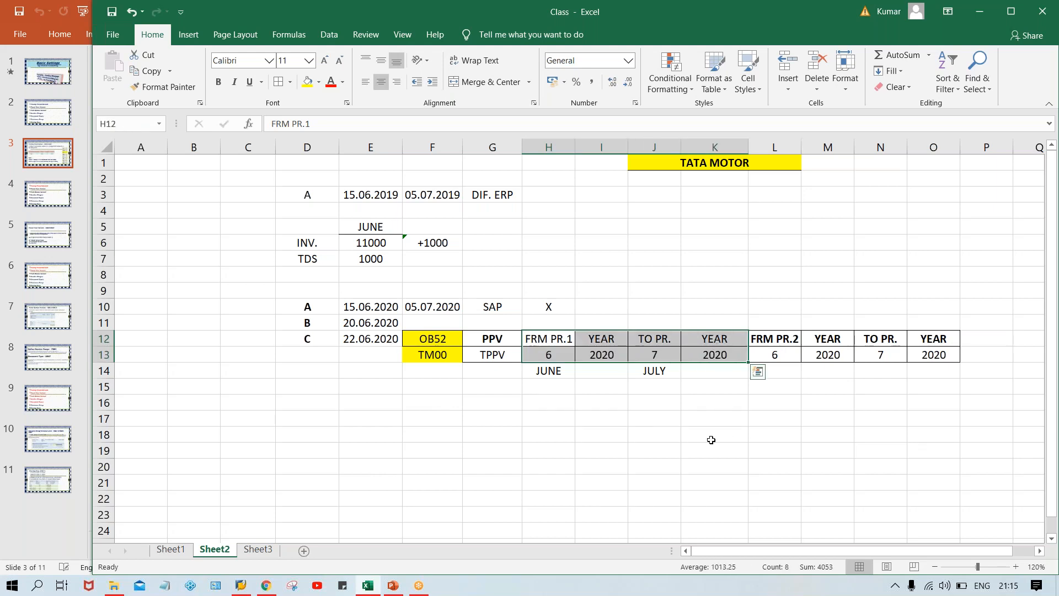
pyautogui.hotkey('ctrl', 'b')
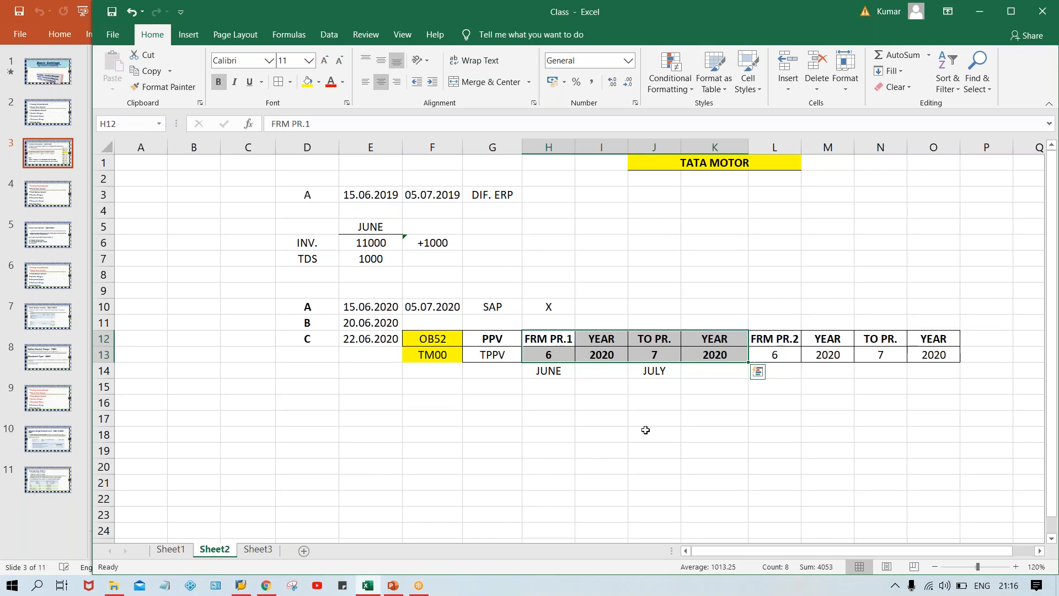
pyautogui.click(331, 81)
pyautogui.click(664, 455)
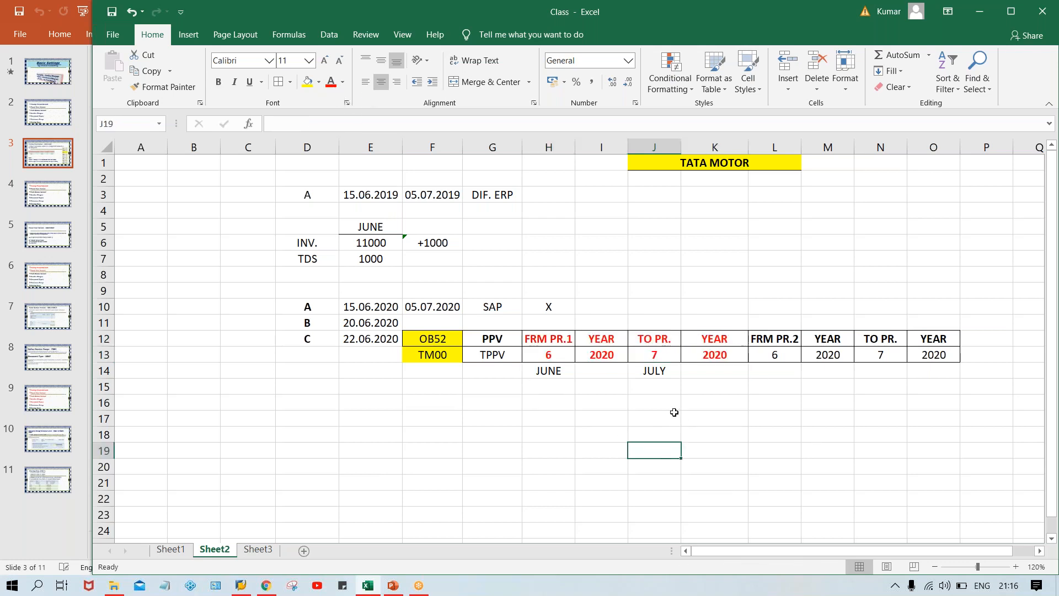
# Set the from period under FRM PR.1 in H13 to 7.
pyautogui.click(549, 339)
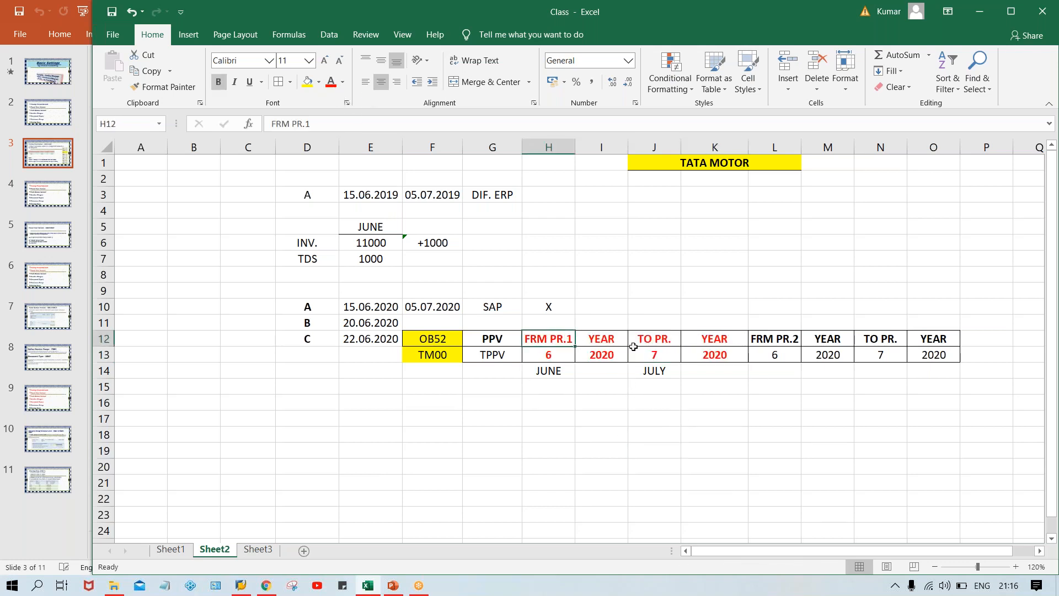
pyautogui.click(554, 354)
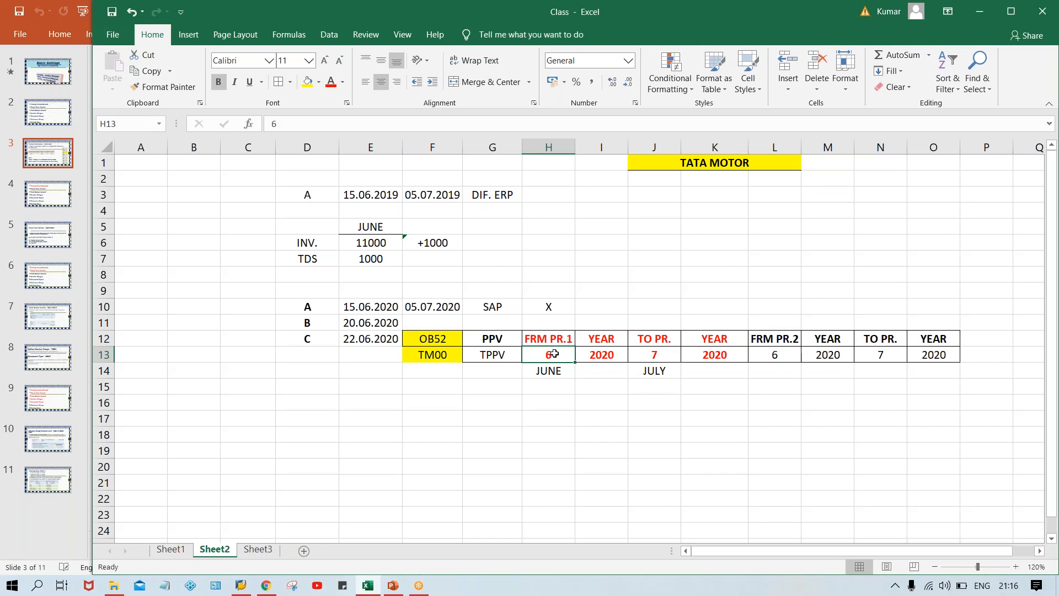
pyautogui.write('7')
pyautogui.click(551, 439)
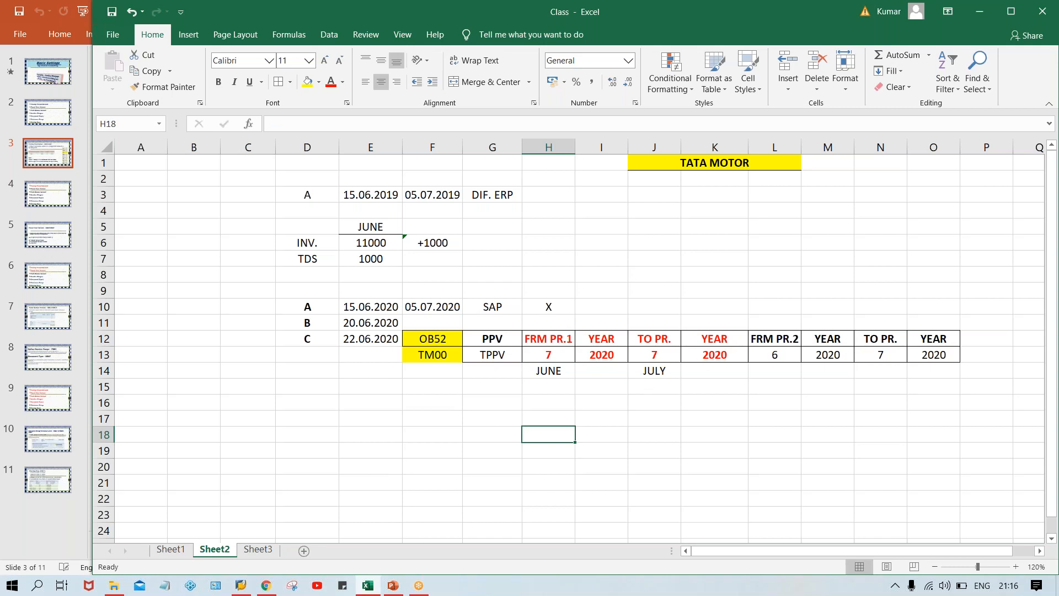
# Add the bold heading ATH GRP. in P12, next to the second period block.
pyautogui.click(986, 338)
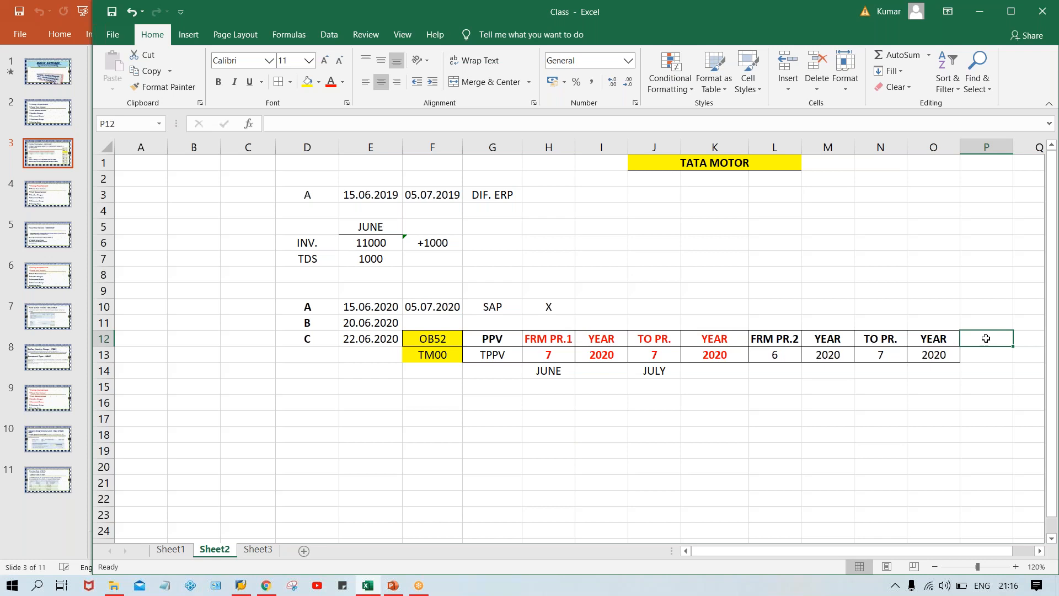
pyautogui.write('AUTH')
pyautogui.press('BackSpace')
pyautogui.press('BackSpace')
pyautogui.press('BackSpace')
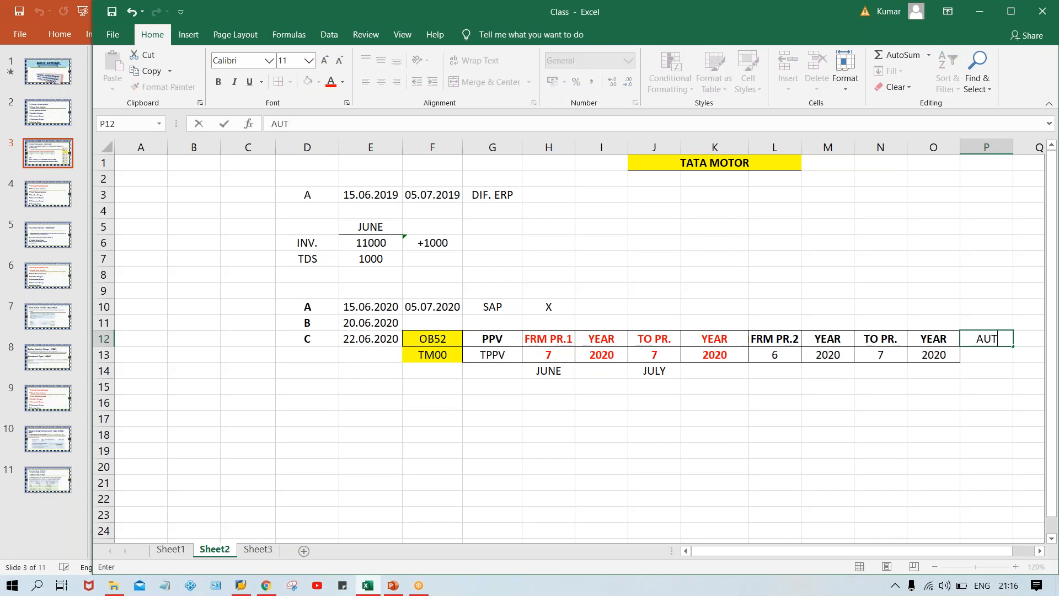
pyautogui.write('TH GRP.')
pyautogui.click(985, 338)
pyautogui.hotkey('ctrl', 'b')
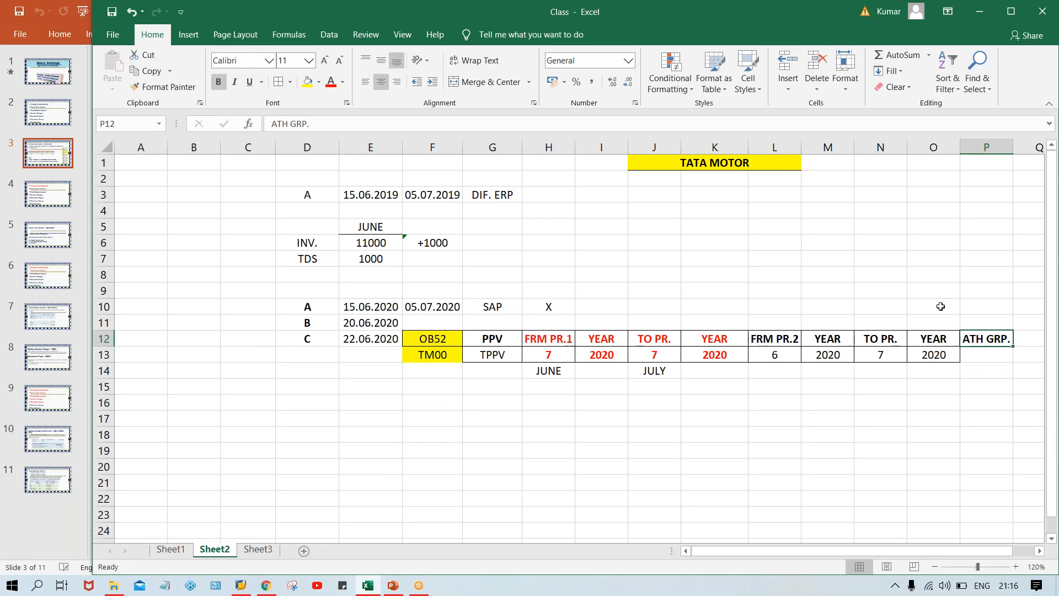
# Fill the empty cell P13 below ATH GRP. with yellow and give it borders.
pyautogui.click(983, 356)
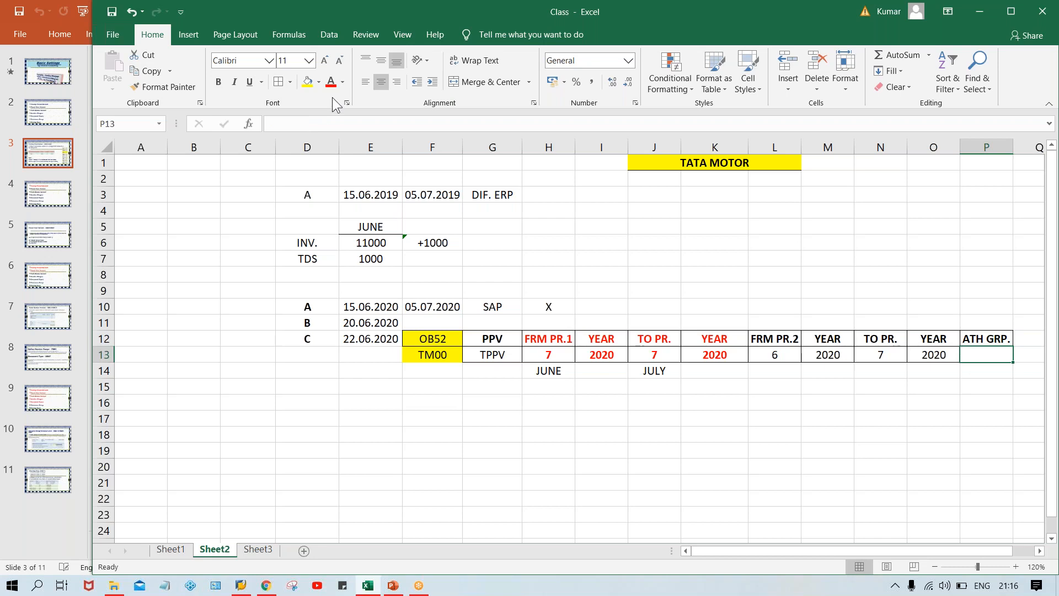
pyautogui.click(307, 82)
pyautogui.click(980, 420)
pyautogui.click(985, 354)
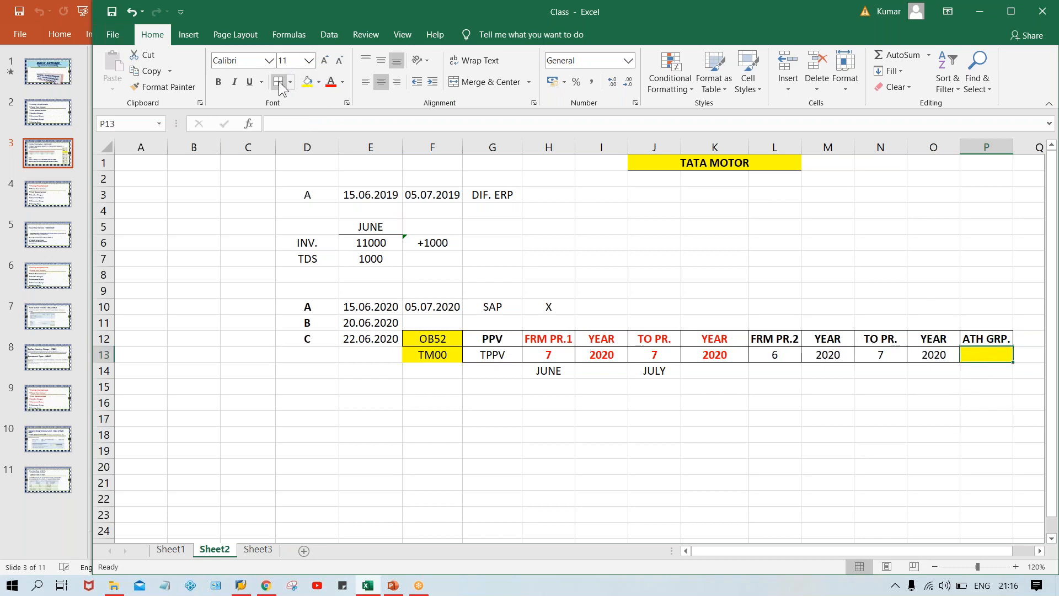
pyautogui.click(784, 462)
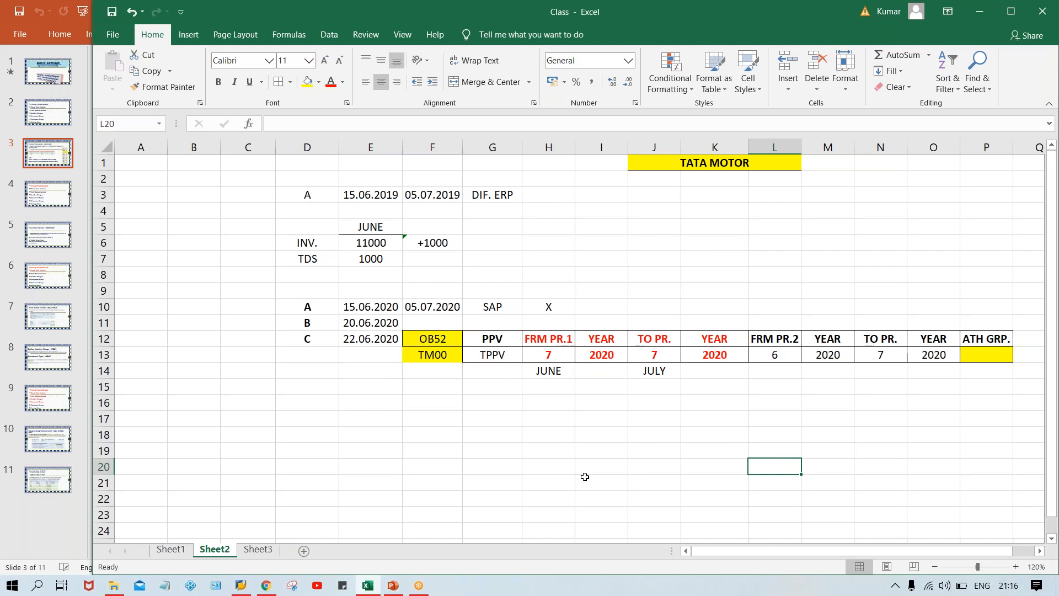
# Examine the from and to periods and years of both period intervals in H12:O13.
pyautogui.click(558, 337)
pyautogui.click(554, 353)
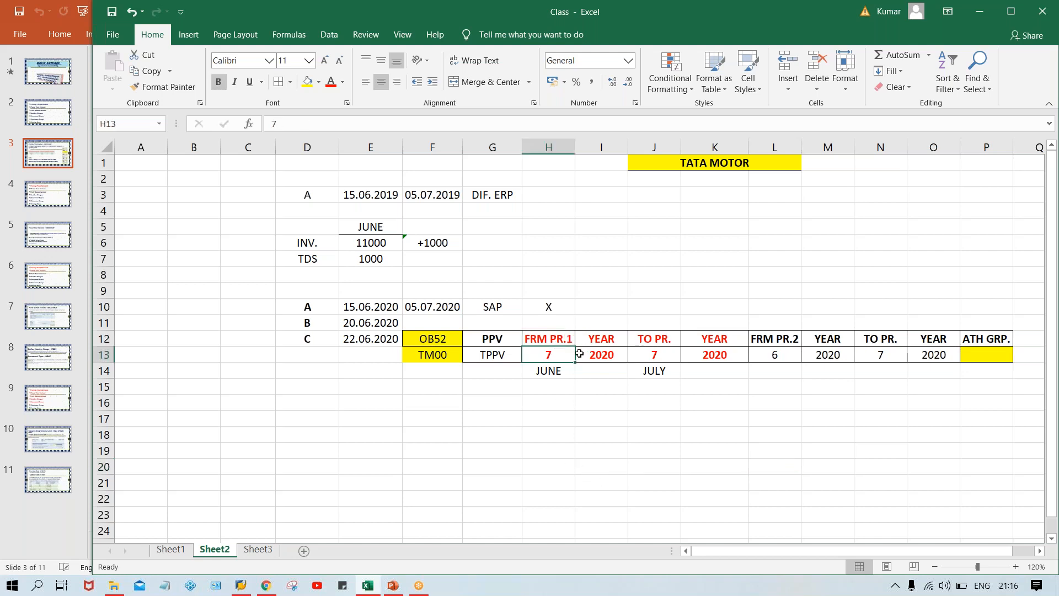
pyautogui.click(641, 353)
pyautogui.click(554, 355)
pyautogui.click(657, 356)
pyautogui.click(537, 354)
pyautogui.moveTo(556, 336); pyautogui.dragTo(703, 354)
pyautogui.click(794, 345)
pyautogui.moveTo(794, 344); pyautogui.dragTo(935, 347)
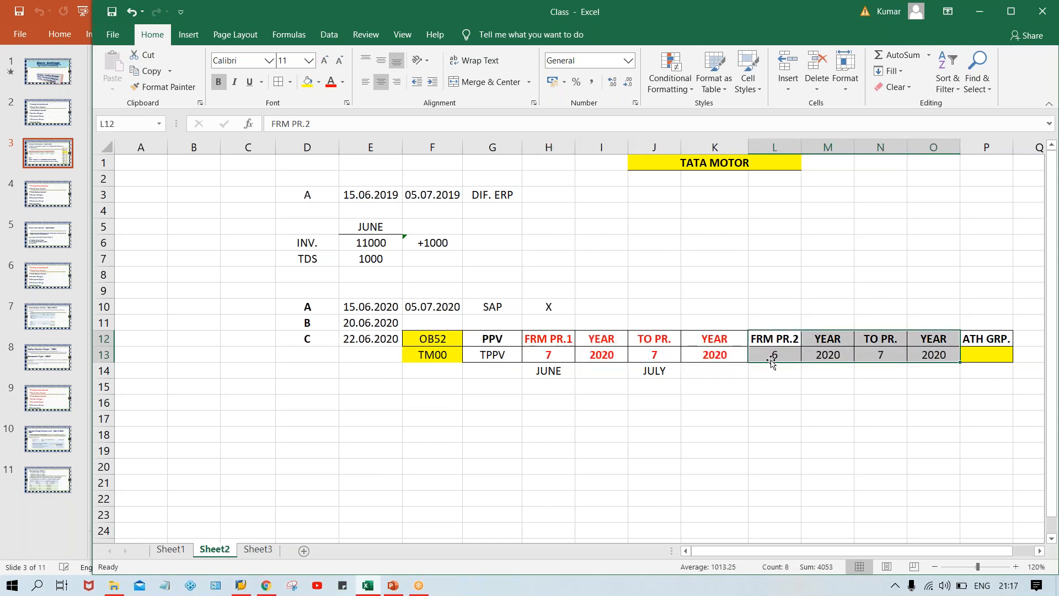
# Set the second interval's from period under FRM PR.2 in L13 to 7.
pyautogui.click(765, 355)
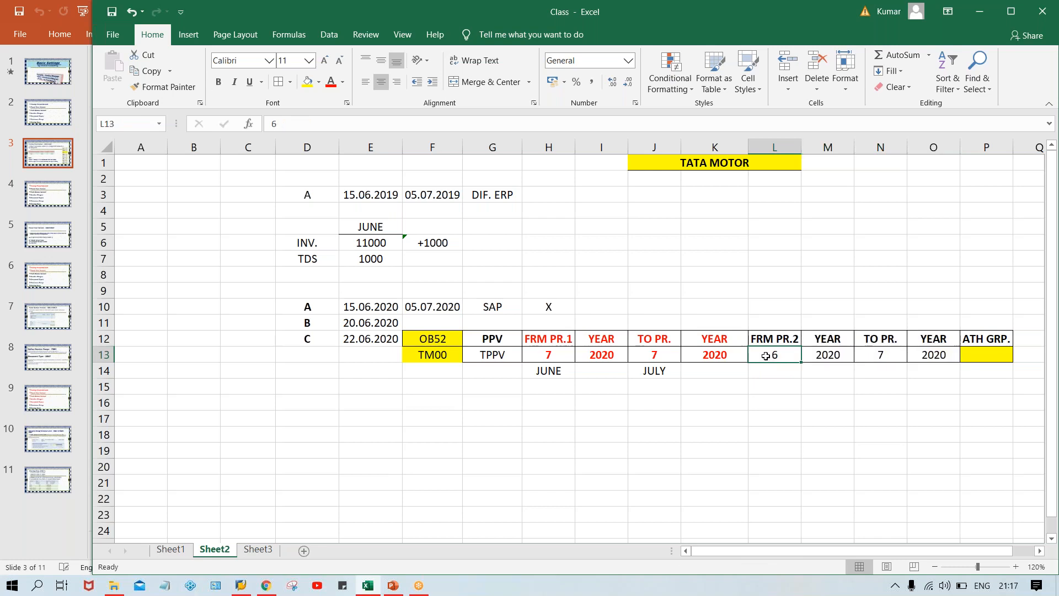
pyautogui.write('7')
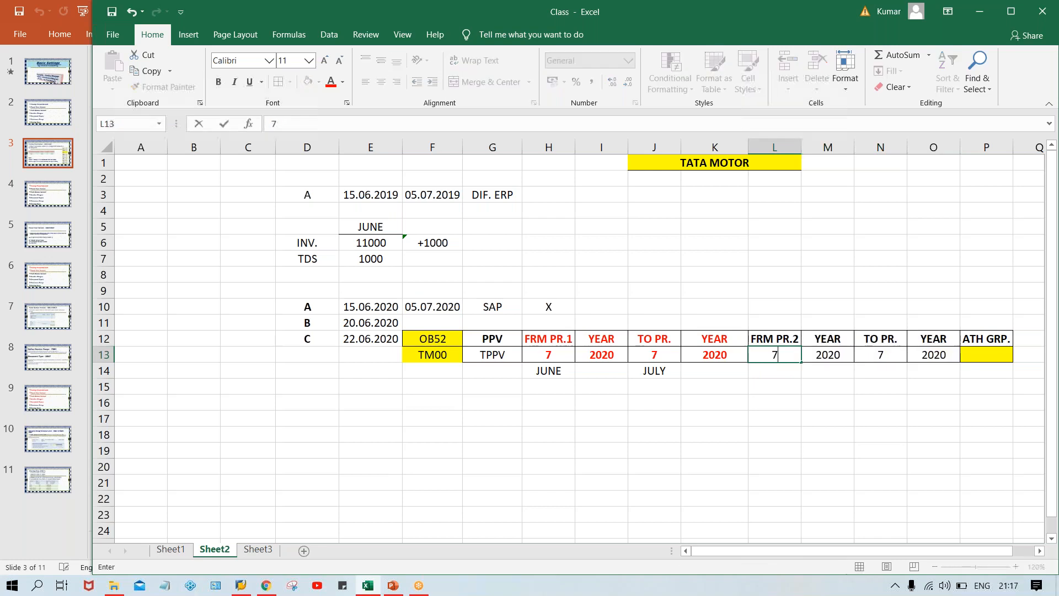
pyautogui.click(806, 427)
# Compare the second interval's from period in L13 with its to period in N13.
pyautogui.click(780, 359)
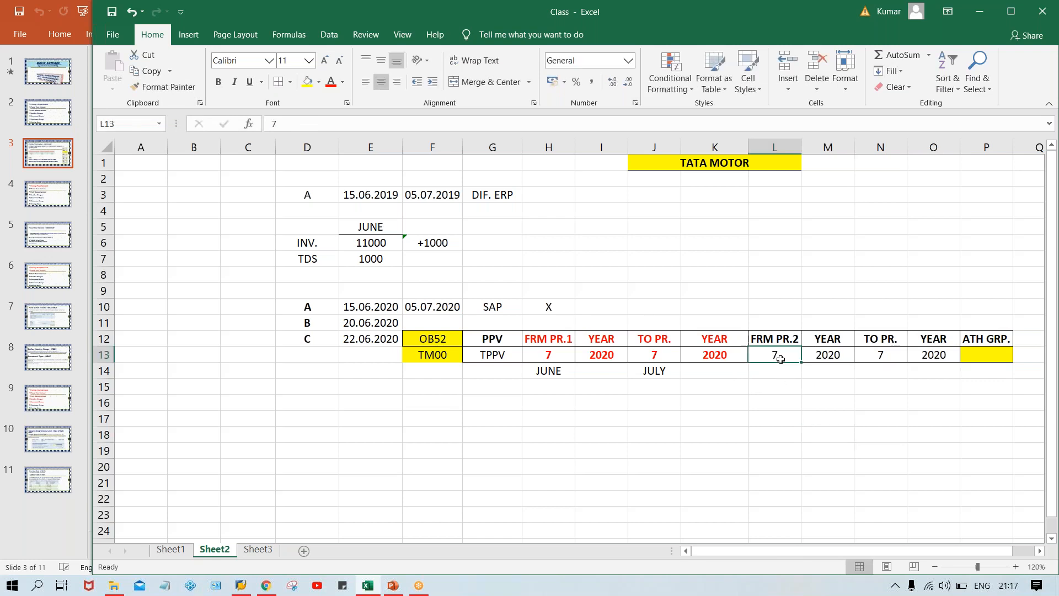
pyautogui.click(880, 357)
pyautogui.click(761, 353)
pyautogui.click(892, 364)
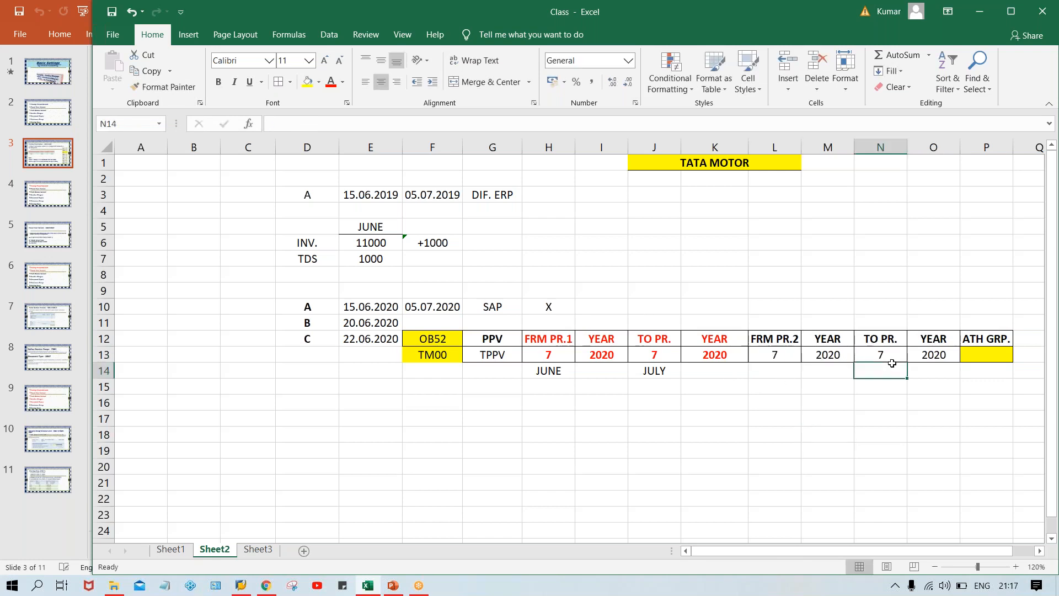
pyautogui.click(760, 352)
pyautogui.click(882, 350)
pyautogui.click(790, 351)
pyautogui.click(889, 358)
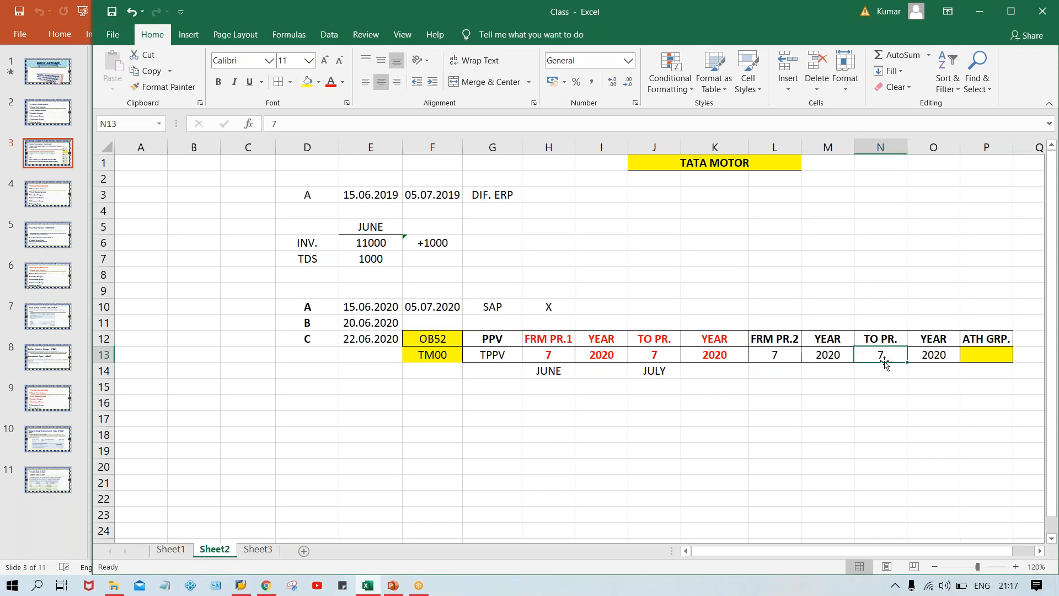
# Set the first interval's from period in H13 and its to period in J13 to 6.
pyautogui.click(553, 350)
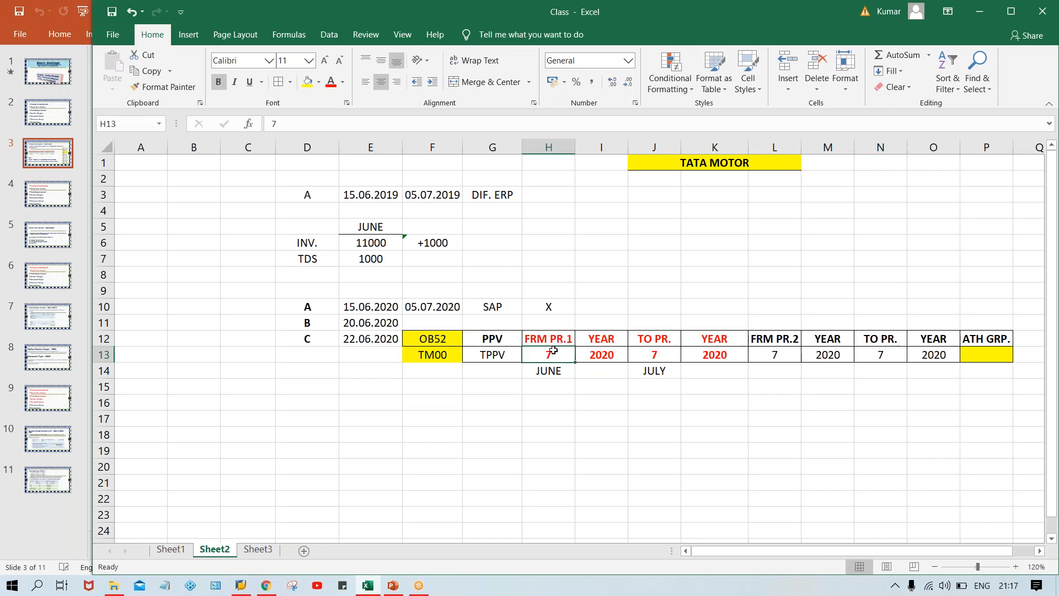
pyautogui.write('6')
pyautogui.press('Tab')
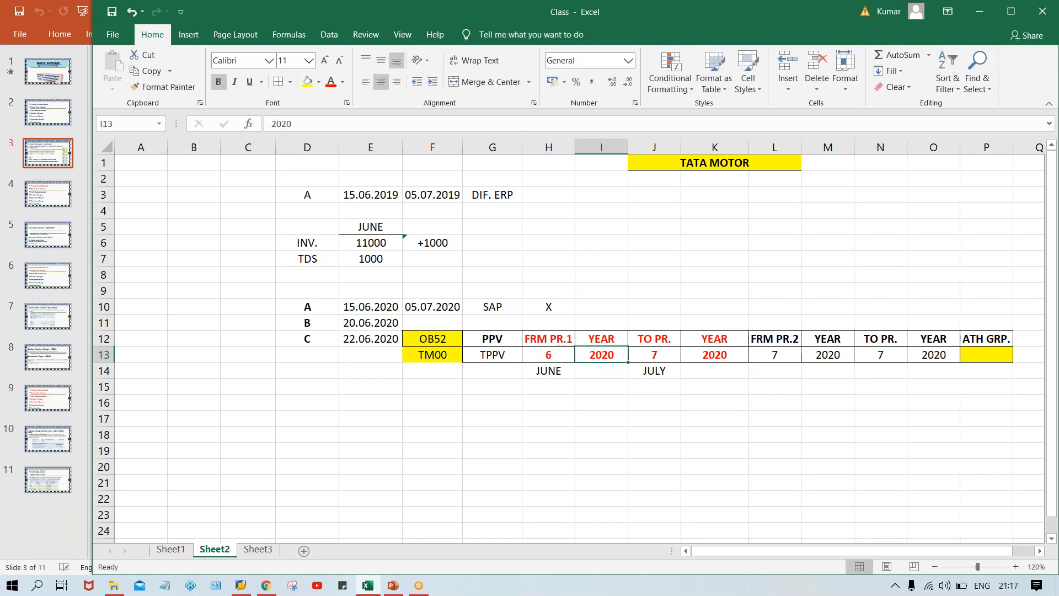
pyautogui.press('Tab')
pyautogui.write('6')
pyautogui.press('Return')
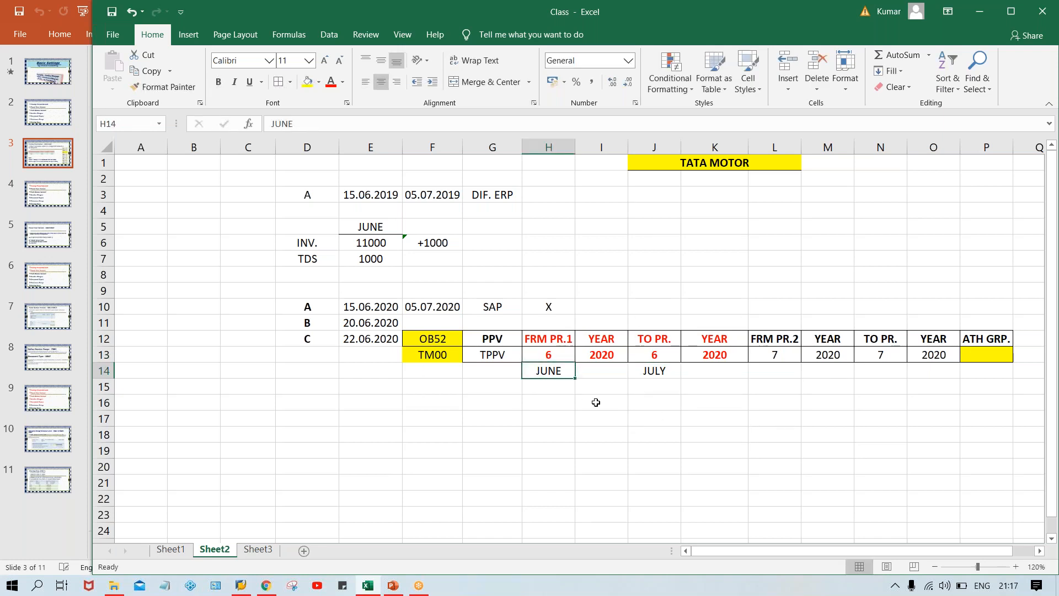
pyautogui.click(554, 356)
pyautogui.click(652, 357)
pyautogui.click(790, 353)
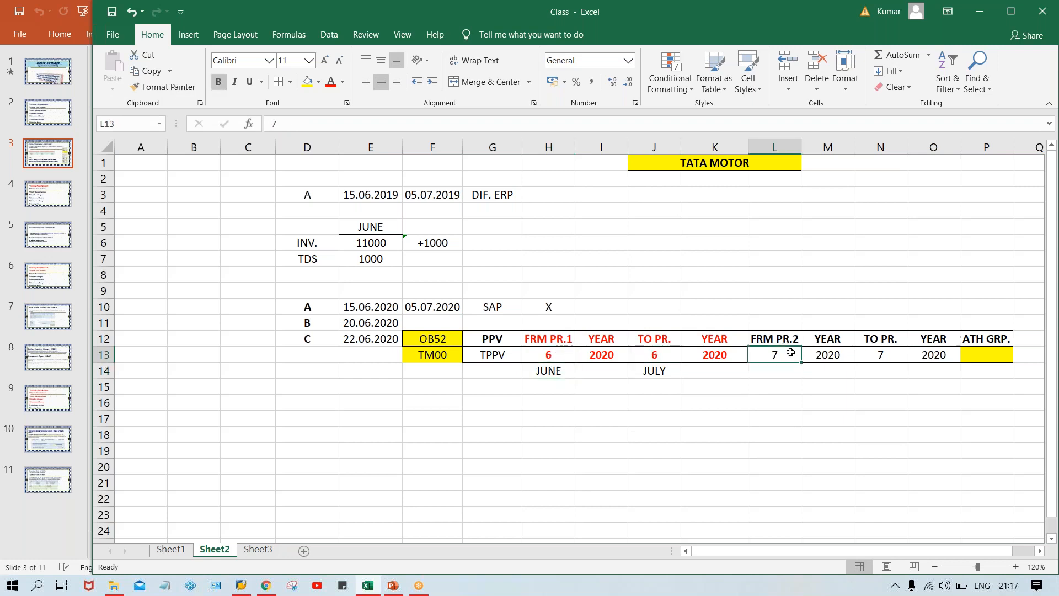
pyautogui.click(880, 359)
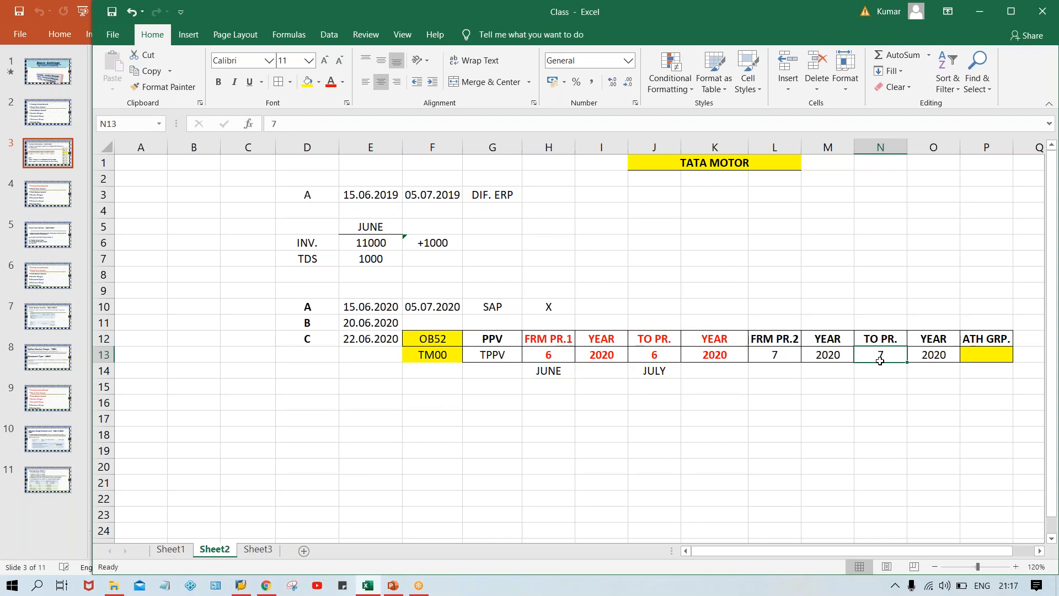
pyautogui.click(534, 353)
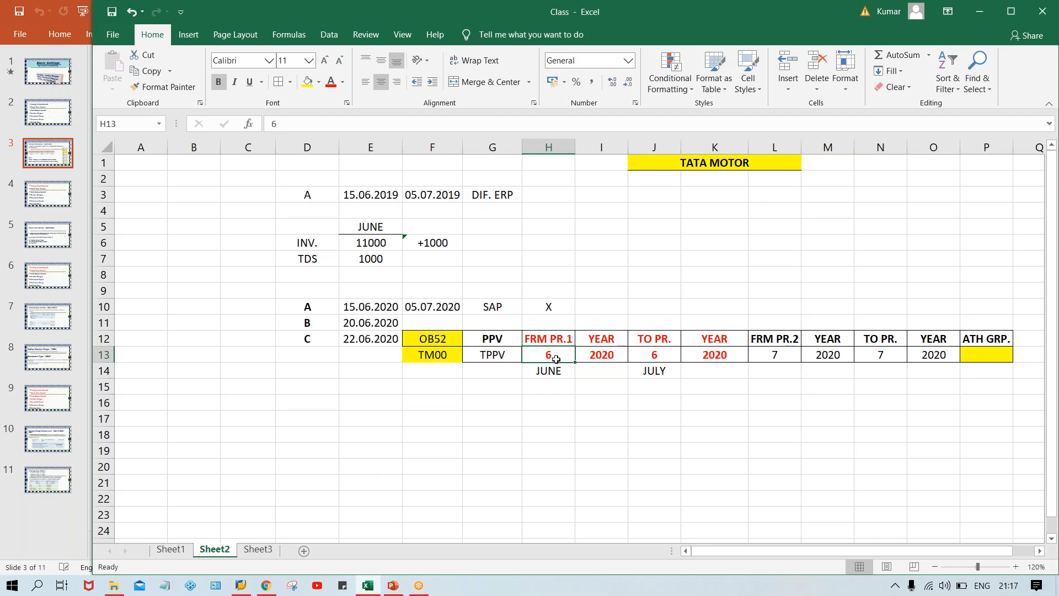
# Clear the JUNE and JULY labels below the first period interval in row 14.
pyautogui.click(672, 428)
pyautogui.moveTo(545, 370); pyautogui.dragTo(654, 379)
pyautogui.press('Delete')
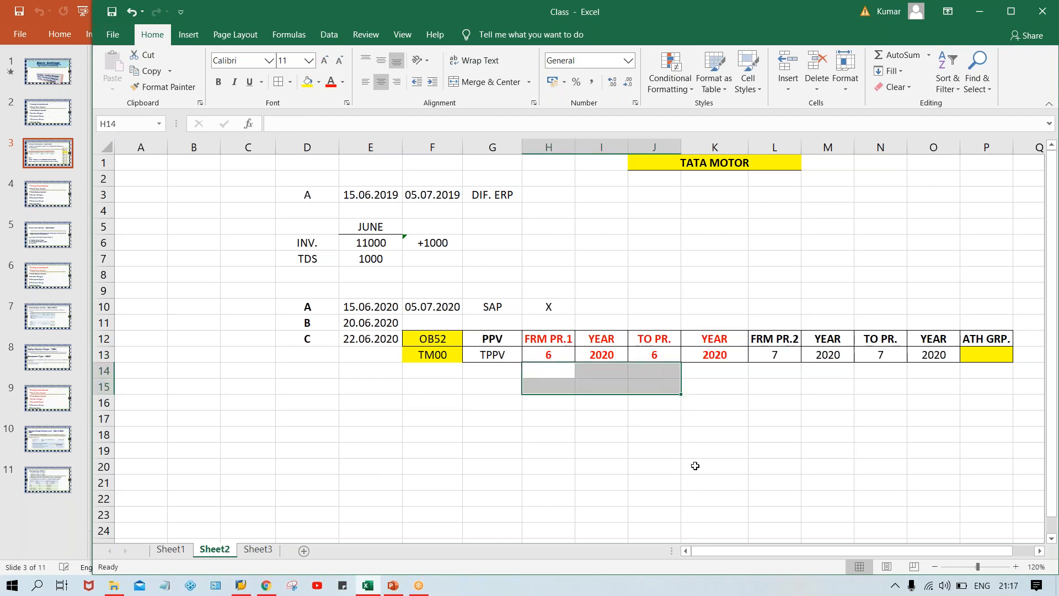
pyautogui.click(704, 493)
pyautogui.click(551, 348)
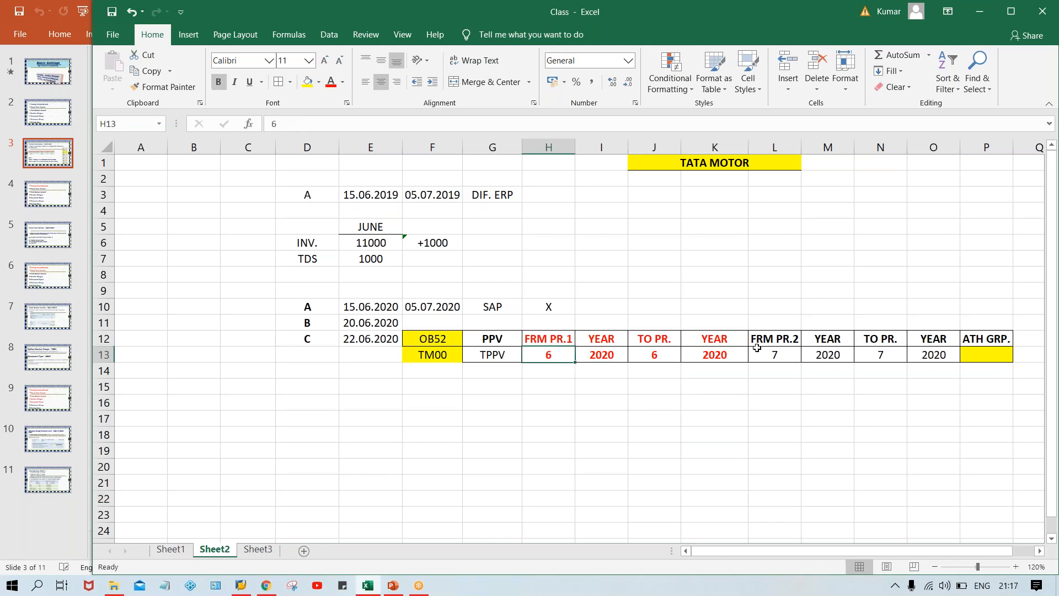
pyautogui.click(785, 359)
pyautogui.click(882, 369)
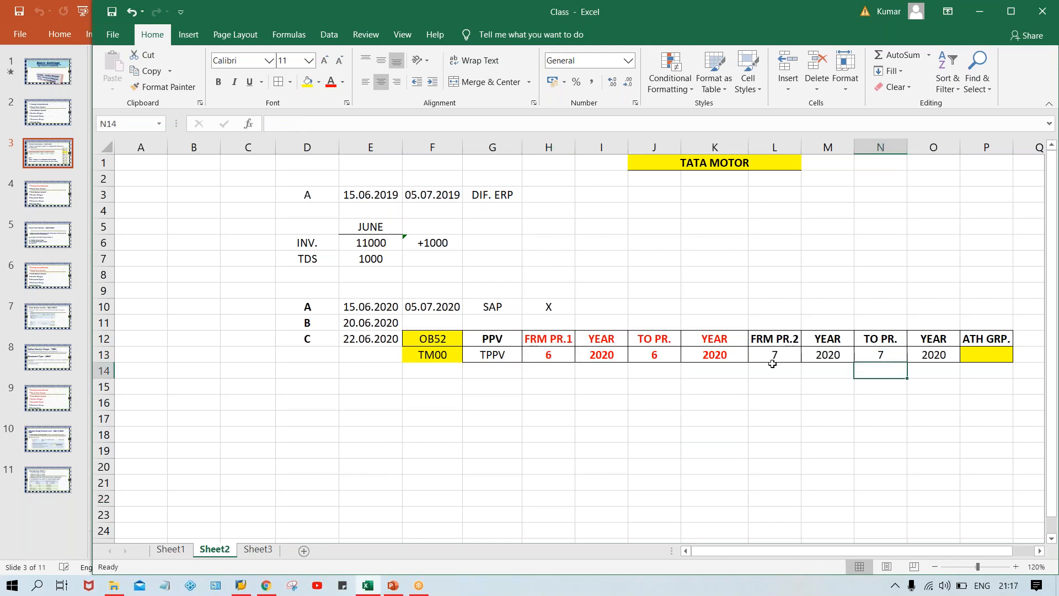
# Enter XYZ as the authorization group in P13 below ATH GRP.
pyautogui.click(971, 361)
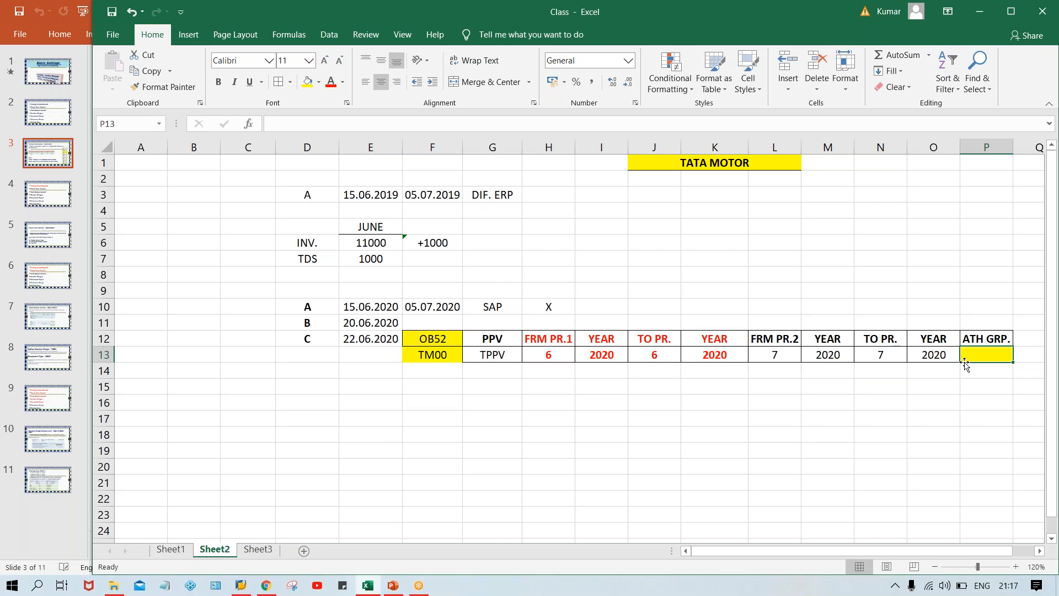
pyautogui.write('XY')
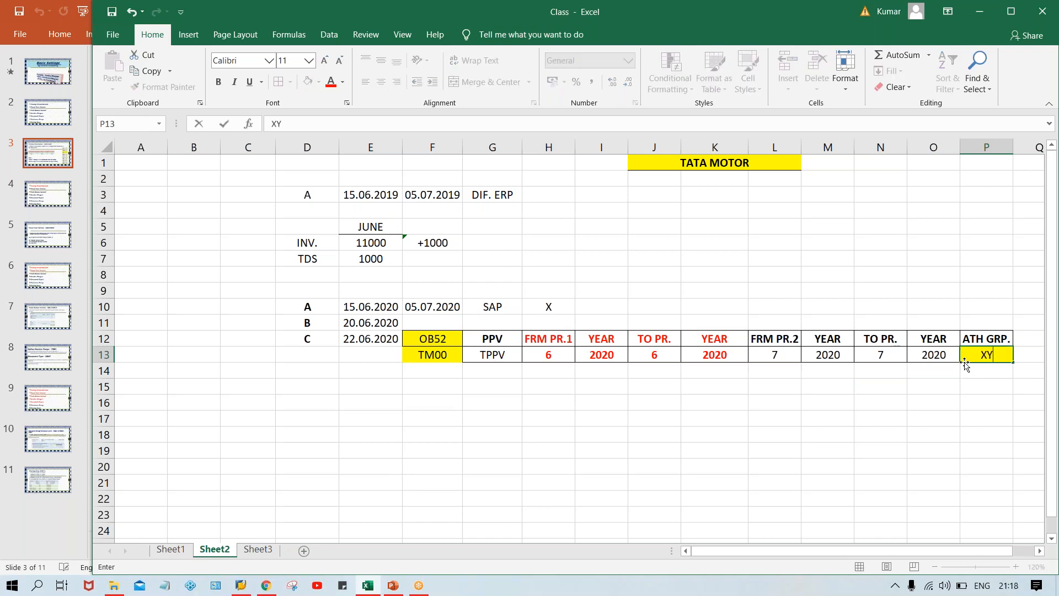
pyautogui.write('Z')
pyautogui.press('Return')
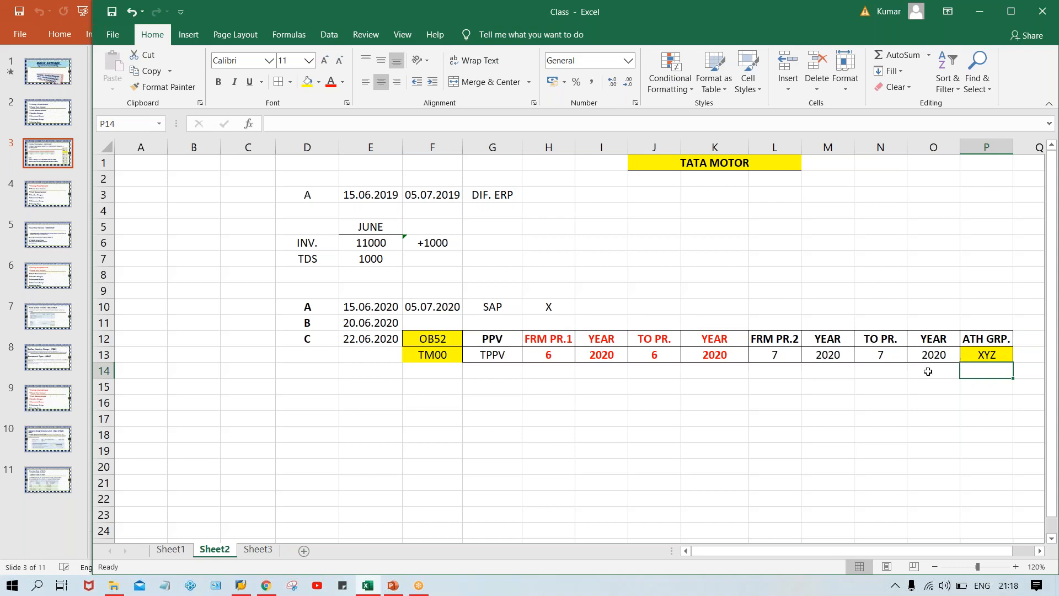
# Enter A in P14 as the user assigned under authorization group XYZ.
pyautogui.click(442, 333)
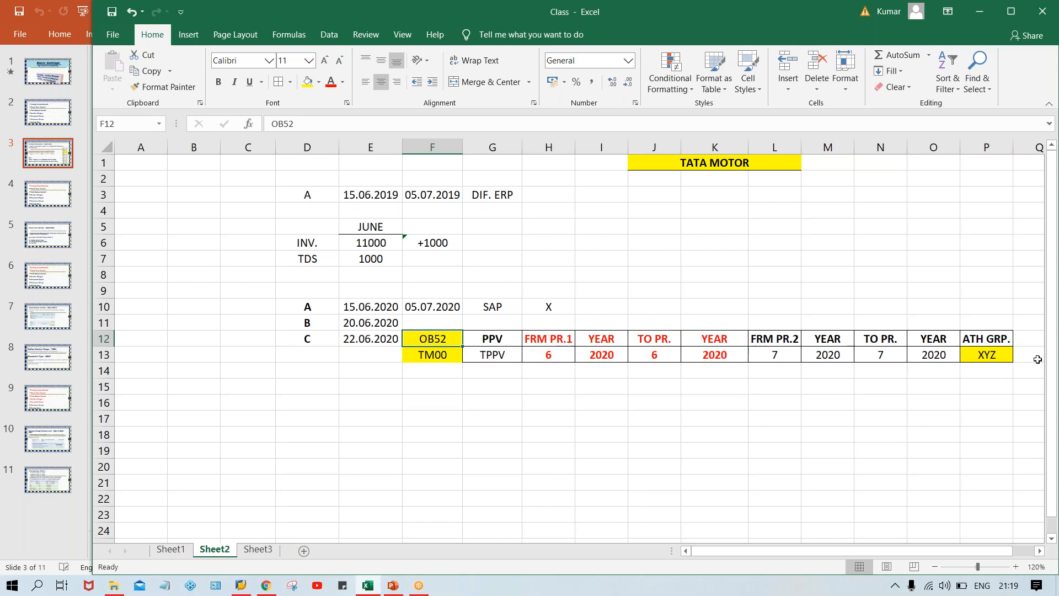
pyautogui.click(993, 355)
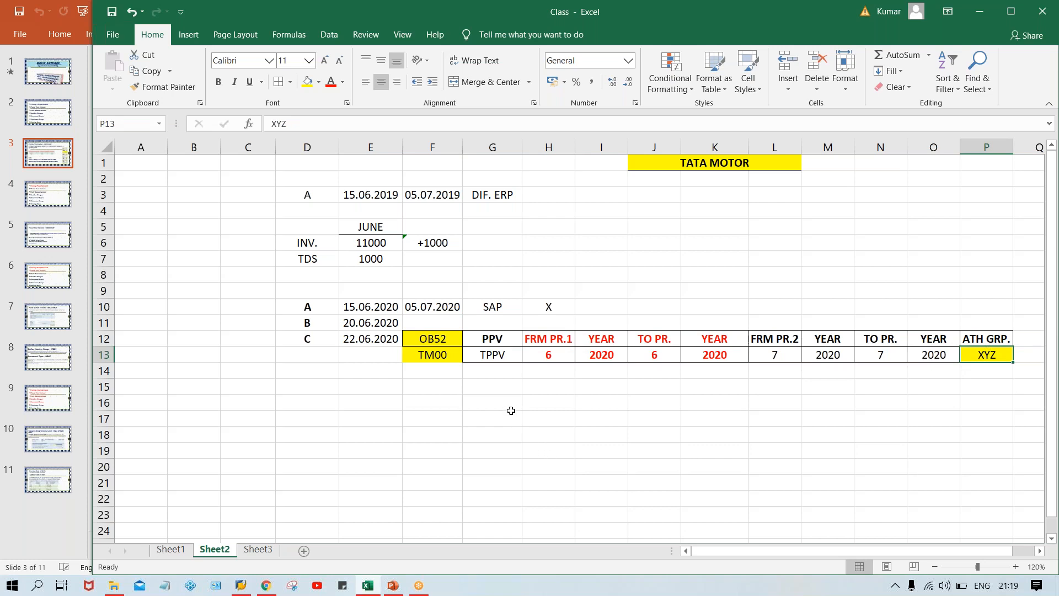
pyautogui.click(973, 372)
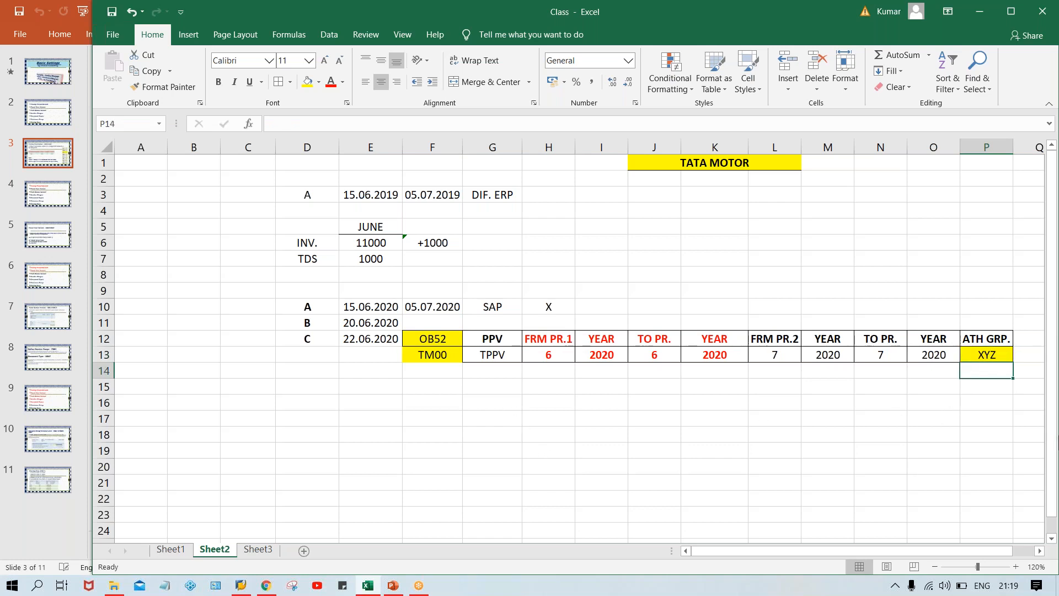
pyautogui.write('A')
pyautogui.press('Return')
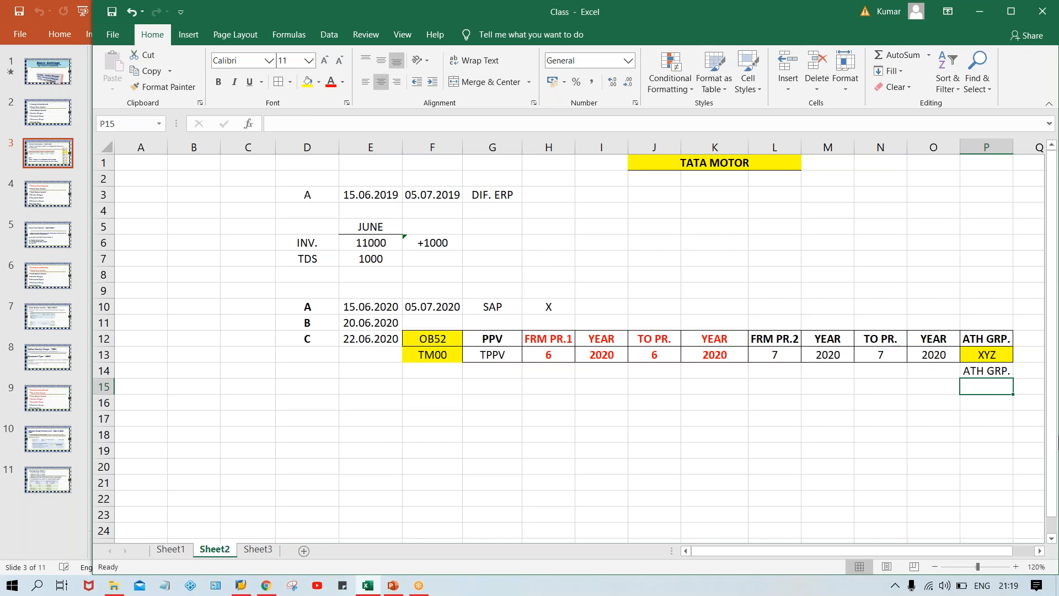
pyautogui.press('Up')
pyautogui.write('A')
pyautogui.press('Delete')
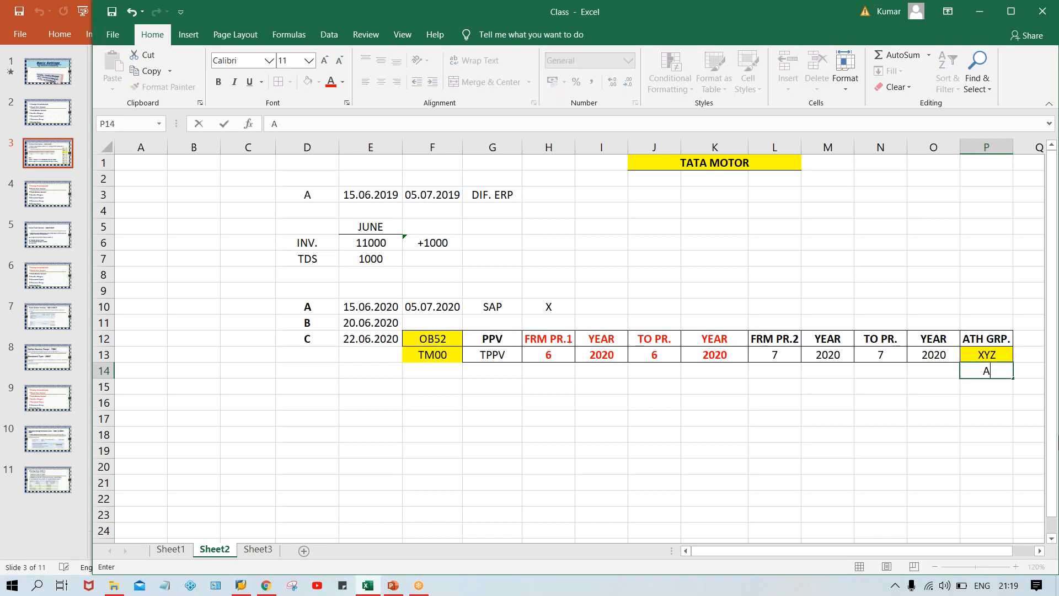
pyautogui.press('Return')
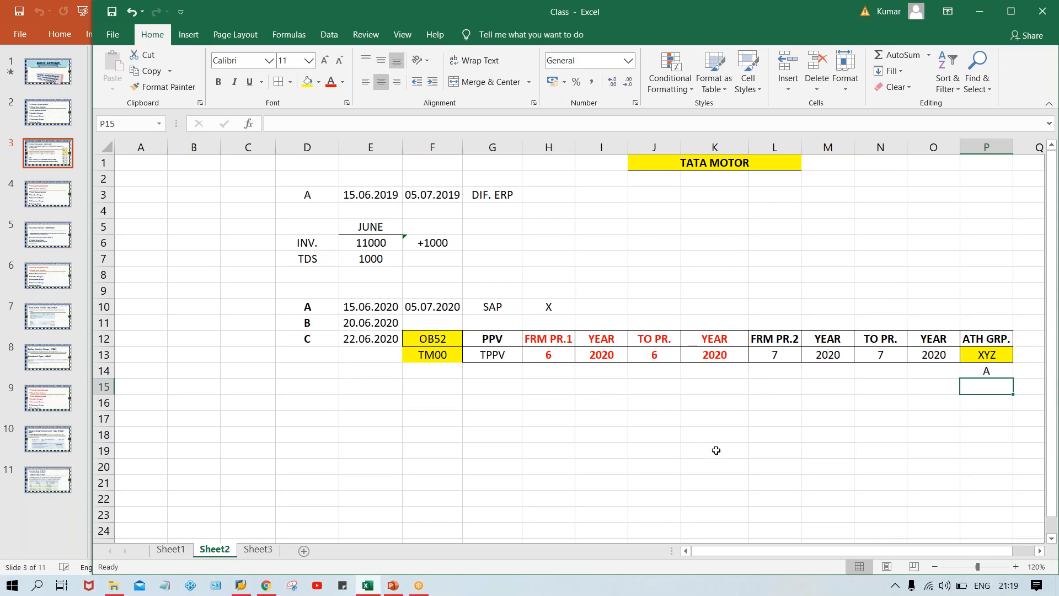
# Compare the second period interval in L12:O13 with the first in H12:K13, and check the authorization group and its user in column P.
pyautogui.moveTo(774, 347); pyautogui.dragTo(938, 348)
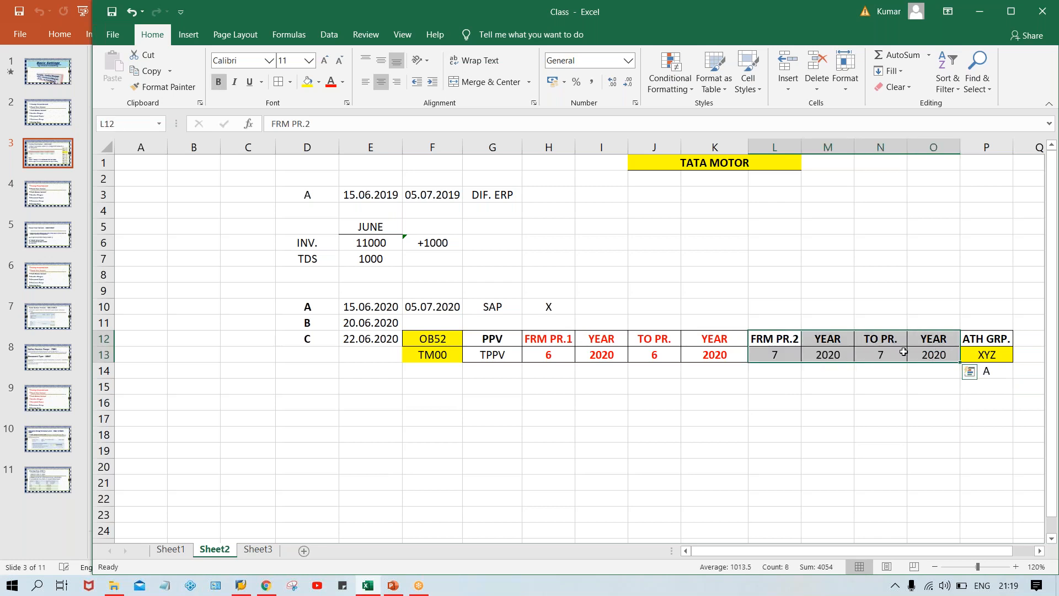
pyautogui.click(790, 353)
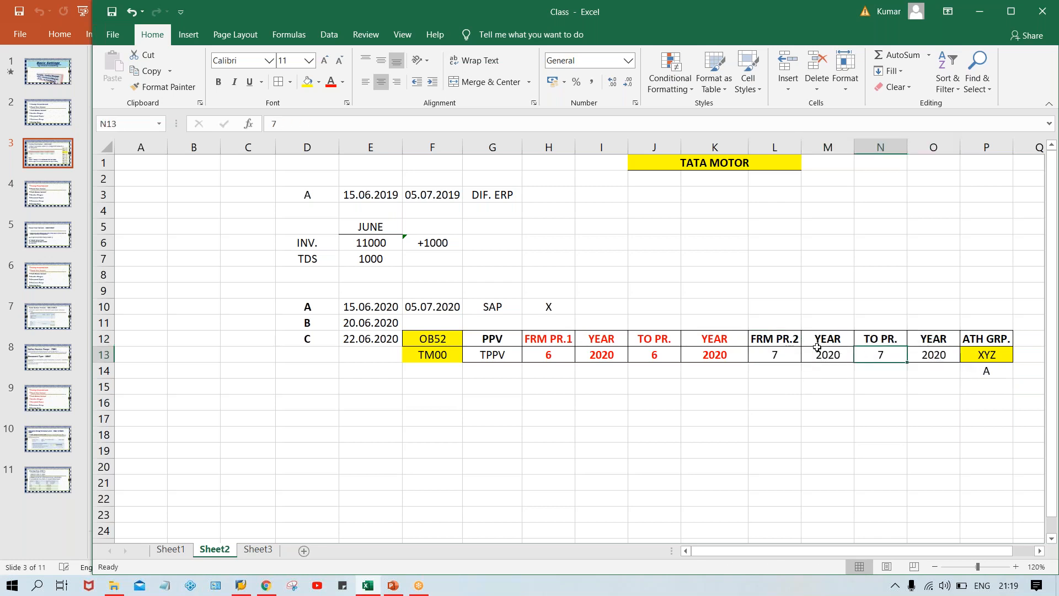
pyautogui.moveTo(783, 336); pyautogui.dragTo(928, 348)
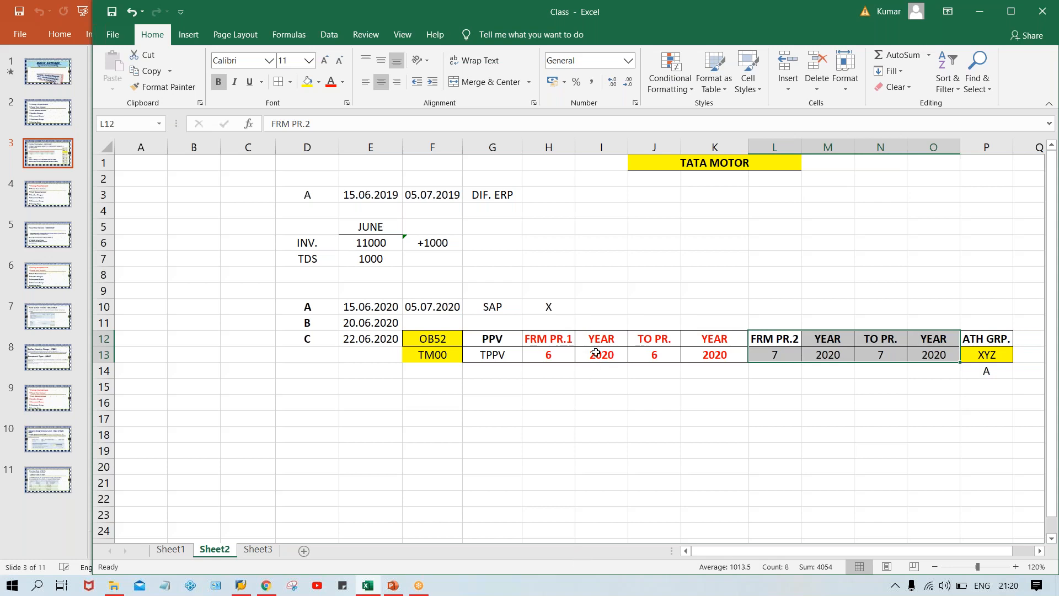
pyautogui.moveTo(557, 343); pyautogui.dragTo(707, 359)
pyautogui.click(538, 355)
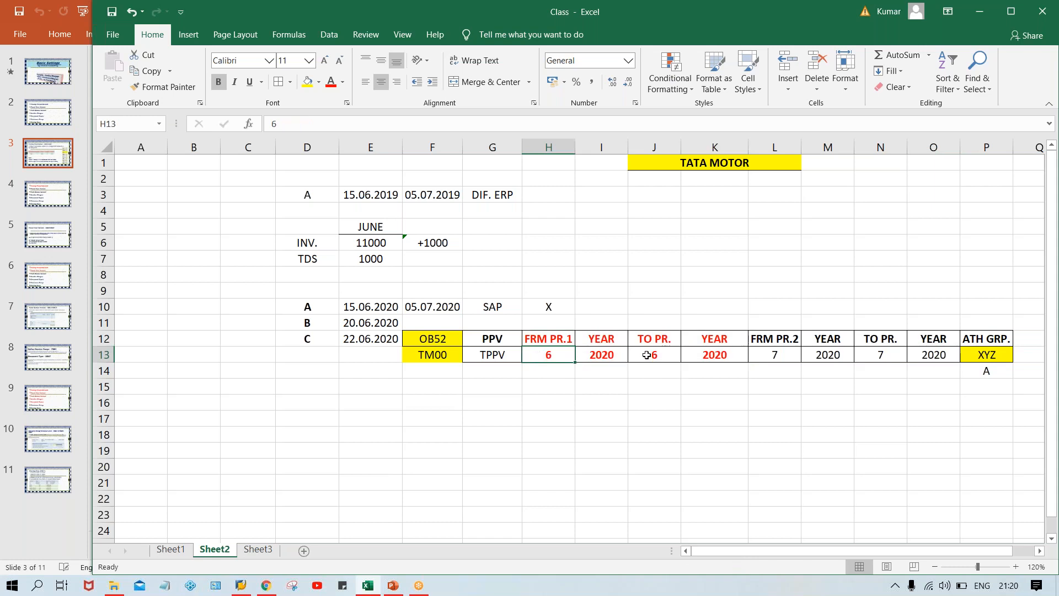
pyautogui.click(658, 354)
pyautogui.click(980, 355)
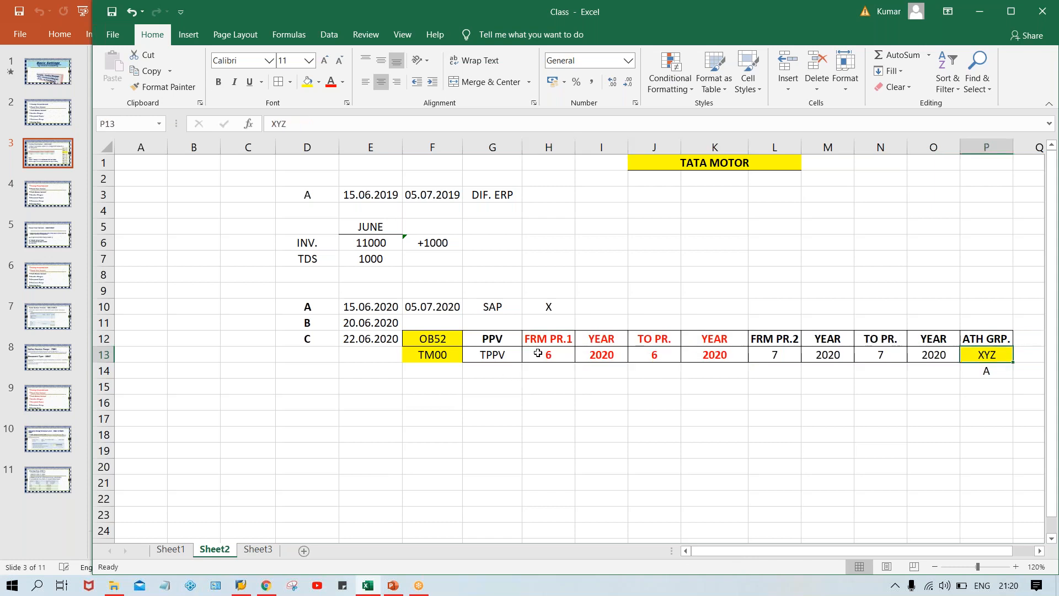
pyautogui.click(538, 354)
pyautogui.click(993, 356)
pyautogui.click(999, 386)
pyautogui.click(997, 372)
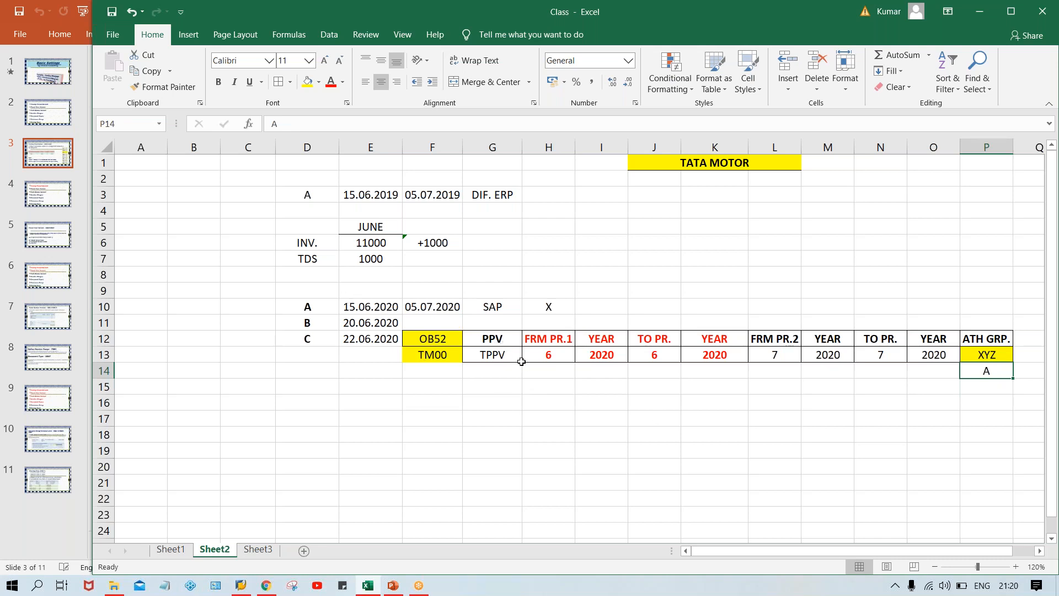
# Check the posting dates in E10:E12 against company code TM00's two period intervals, authorization group XYZ and user A.
pyautogui.click(549, 357)
pyautogui.moveTo(389, 324); pyautogui.dragTo(381, 339)
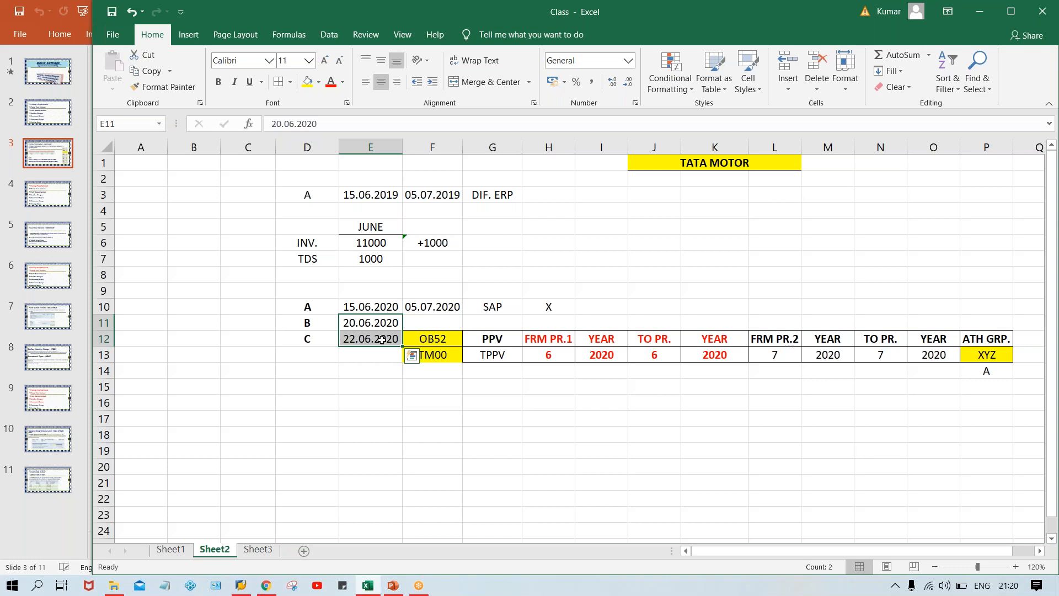
pyautogui.press('Up')
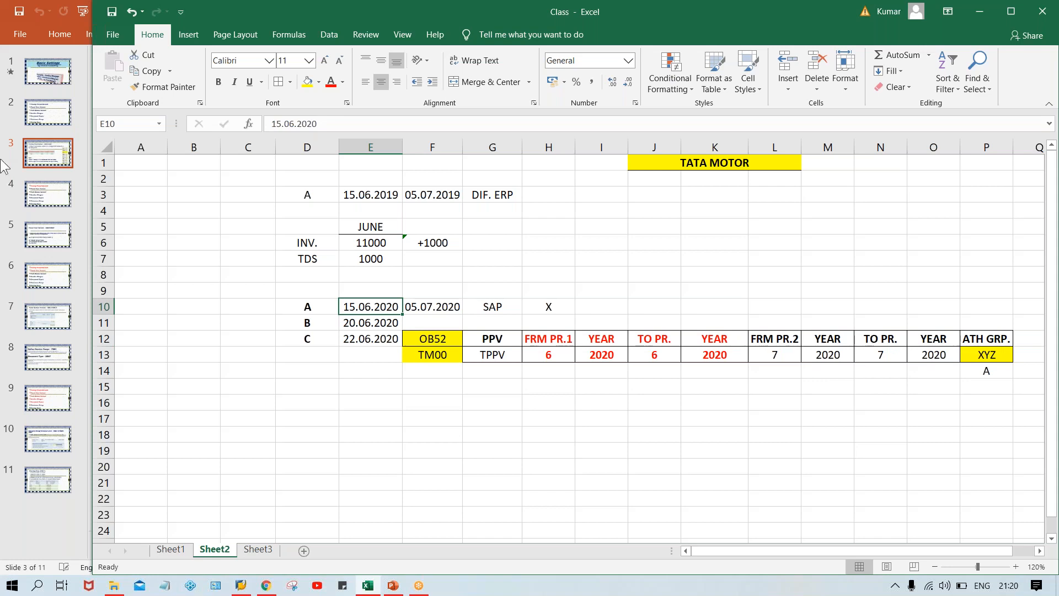
pyautogui.click(425, 357)
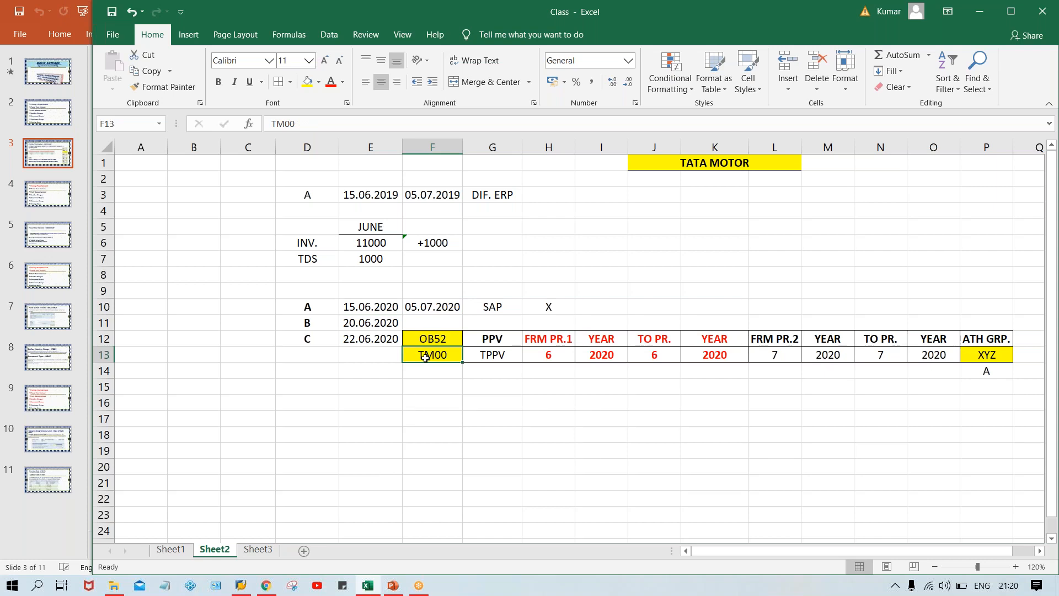
pyautogui.click(364, 308)
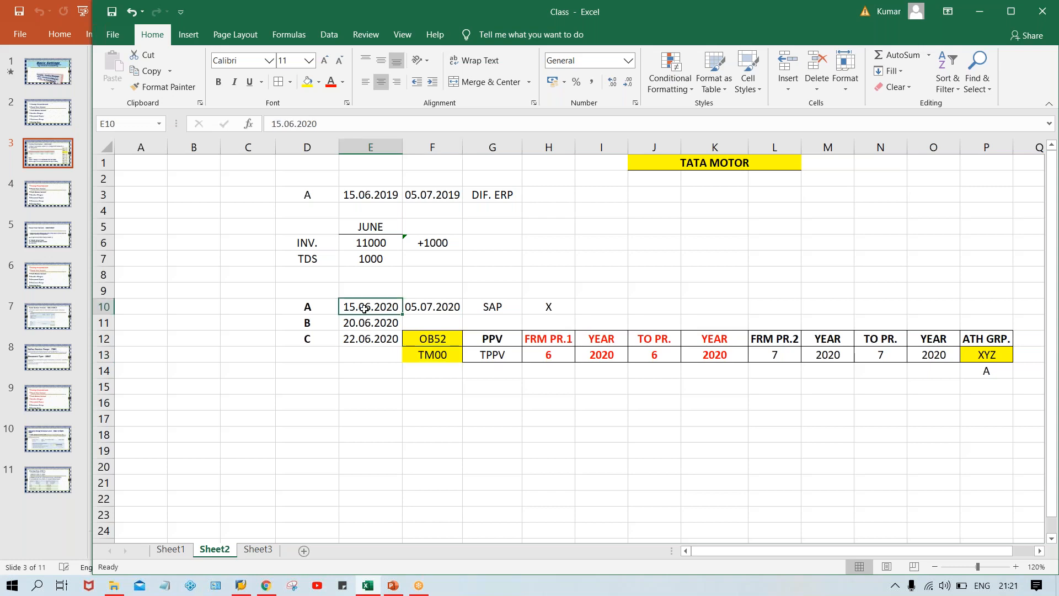
pyautogui.moveTo(769, 339); pyautogui.dragTo(918, 356)
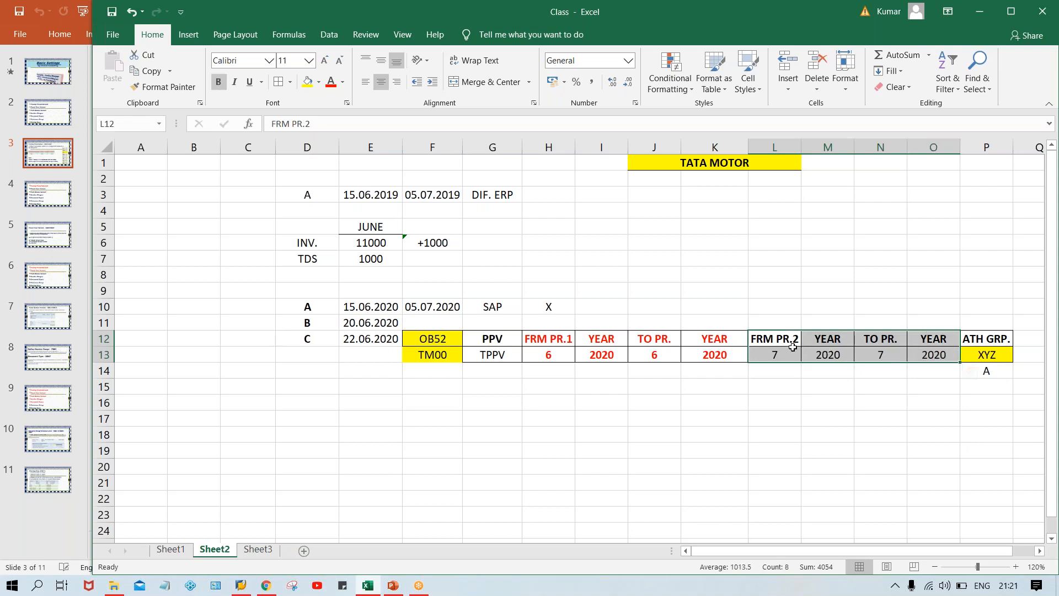
pyautogui.click(774, 358)
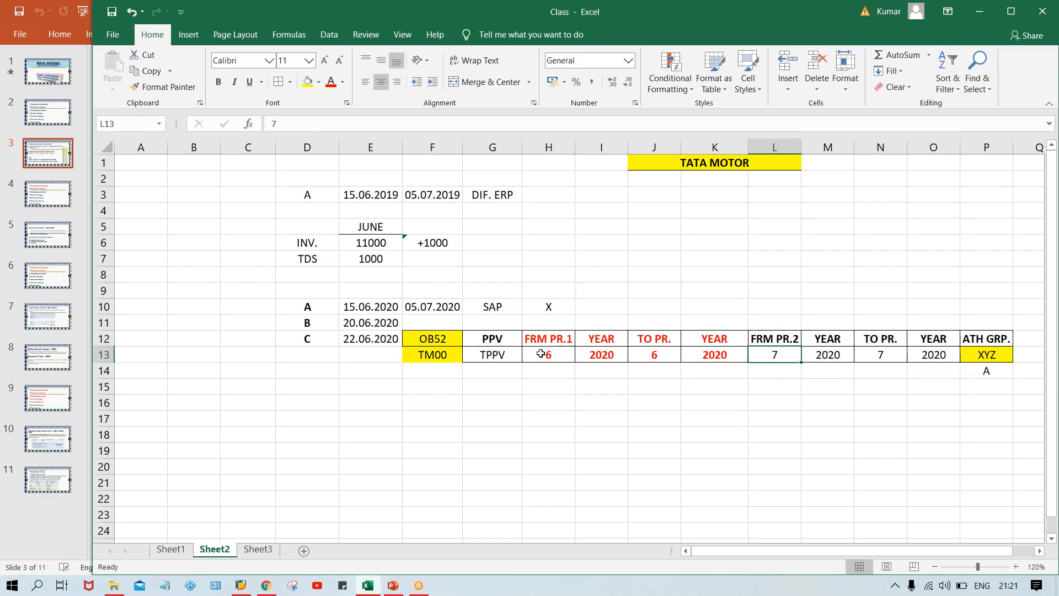
pyautogui.click(541, 353)
pyautogui.click(648, 354)
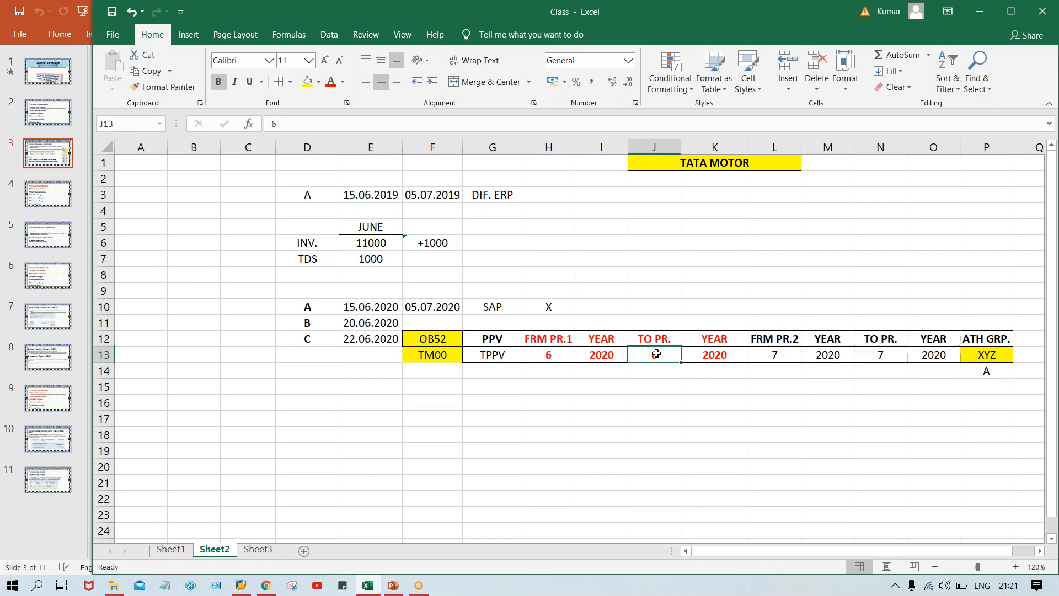
pyautogui.click(1004, 360)
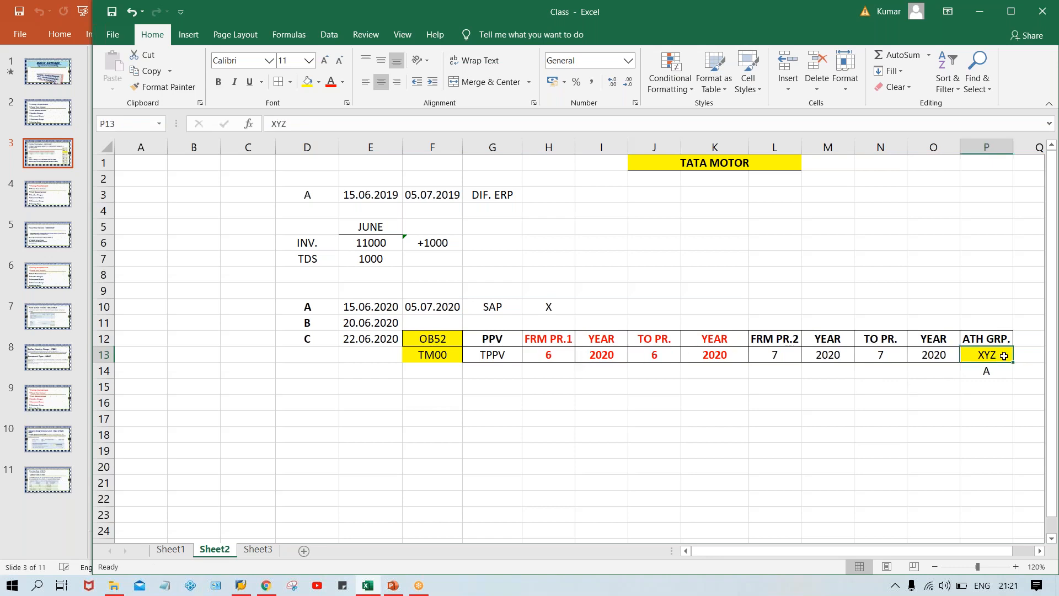
pyautogui.click(1002, 377)
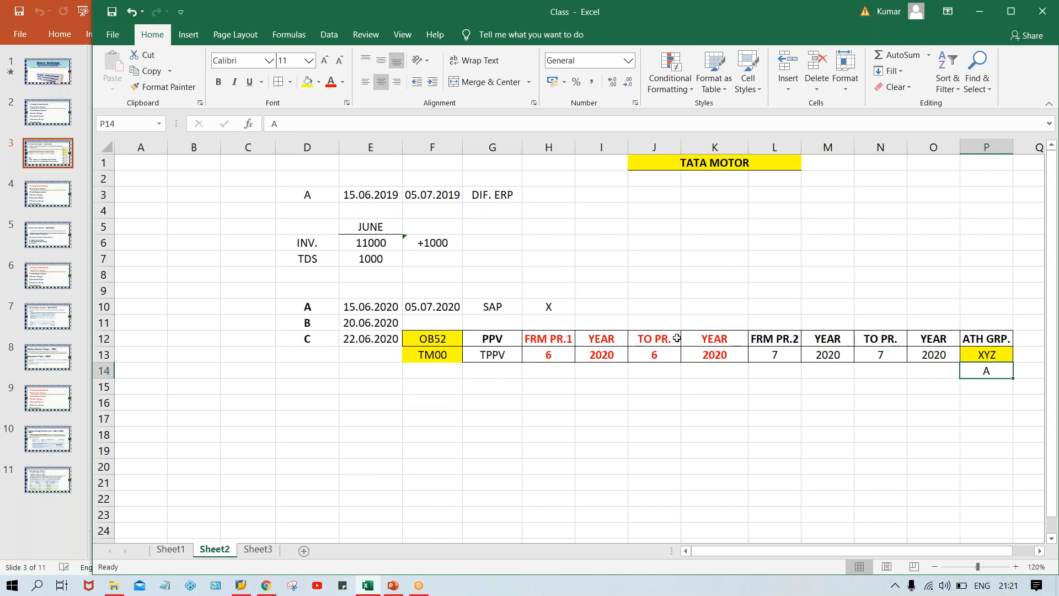
pyautogui.click(556, 358)
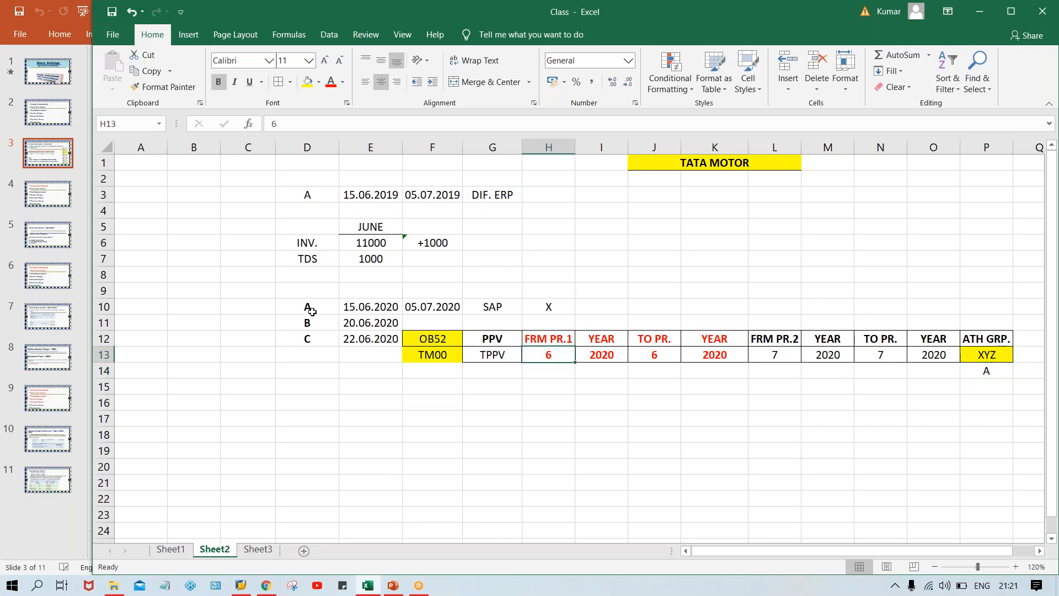
pyautogui.click(394, 301)
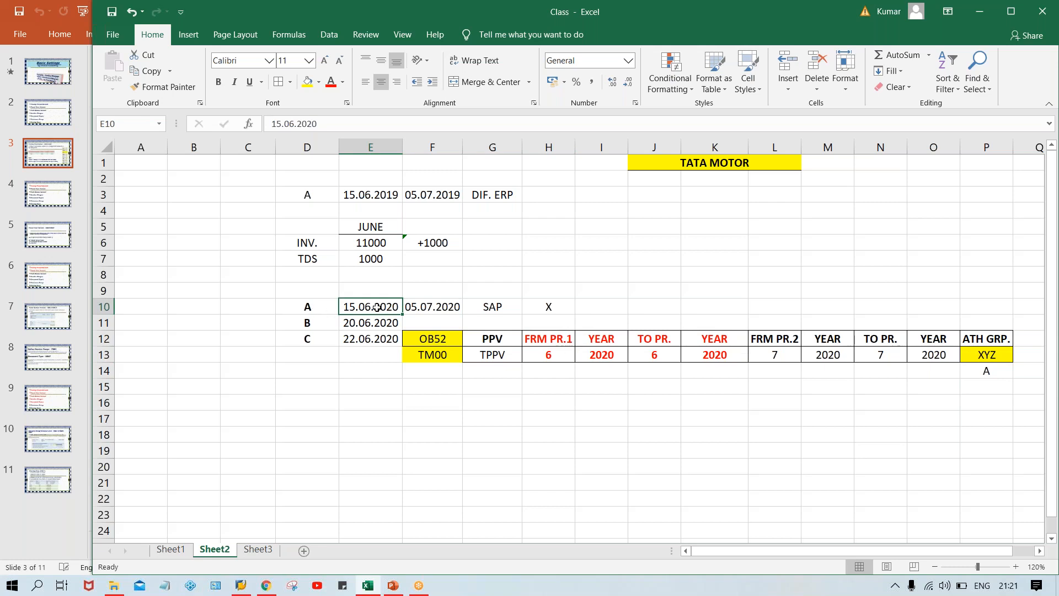
# Mark users B and C with an X in C11 and C12.
pyautogui.click(298, 323)
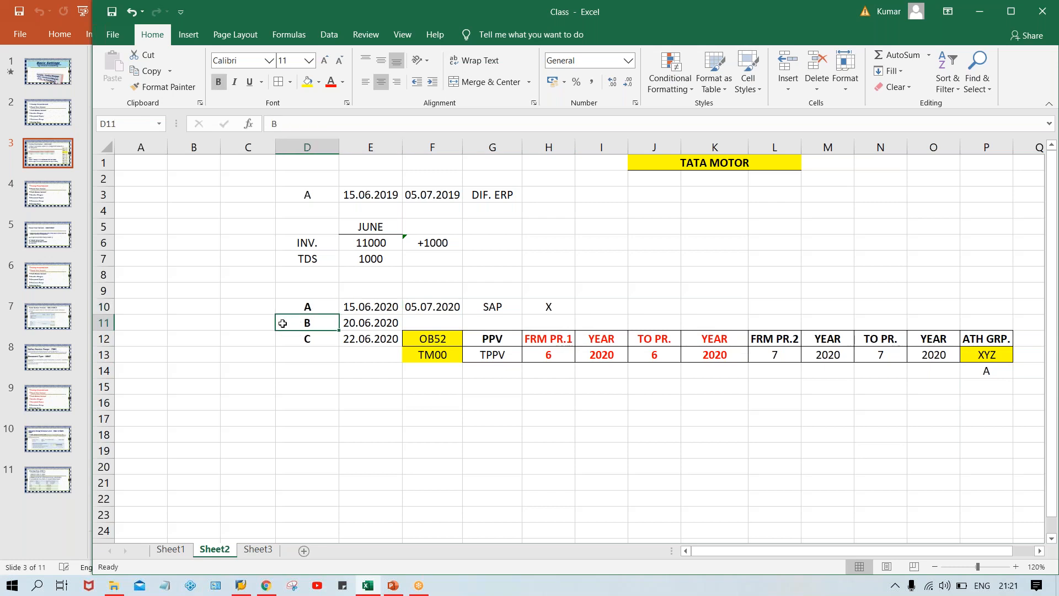
pyautogui.click(260, 327)
pyautogui.write('X')
pyautogui.press('Return')
pyautogui.write('X')
pyautogui.press('Return')
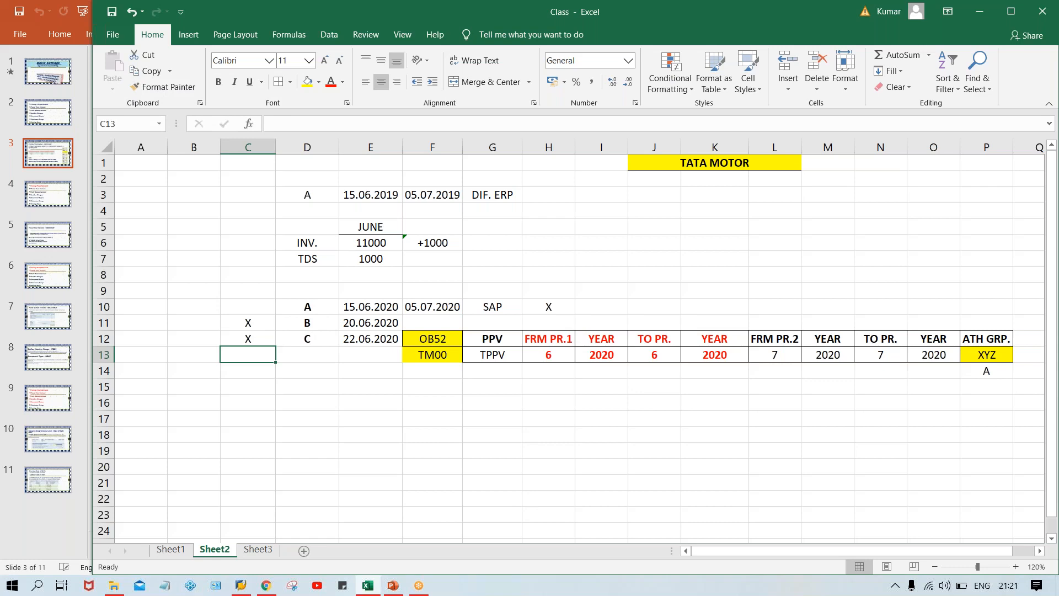
# Add users B and C below A in P15 and P16.
pyautogui.click(1001, 388)
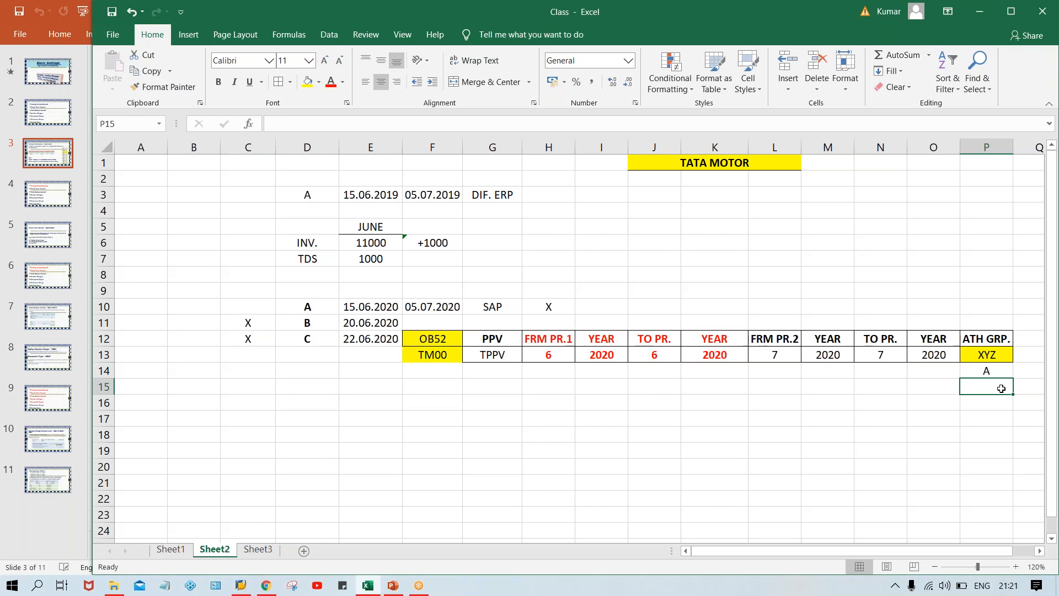
pyautogui.write('B')
pyautogui.press('Return')
pyautogui.write('C')
pyautogui.press('Return')
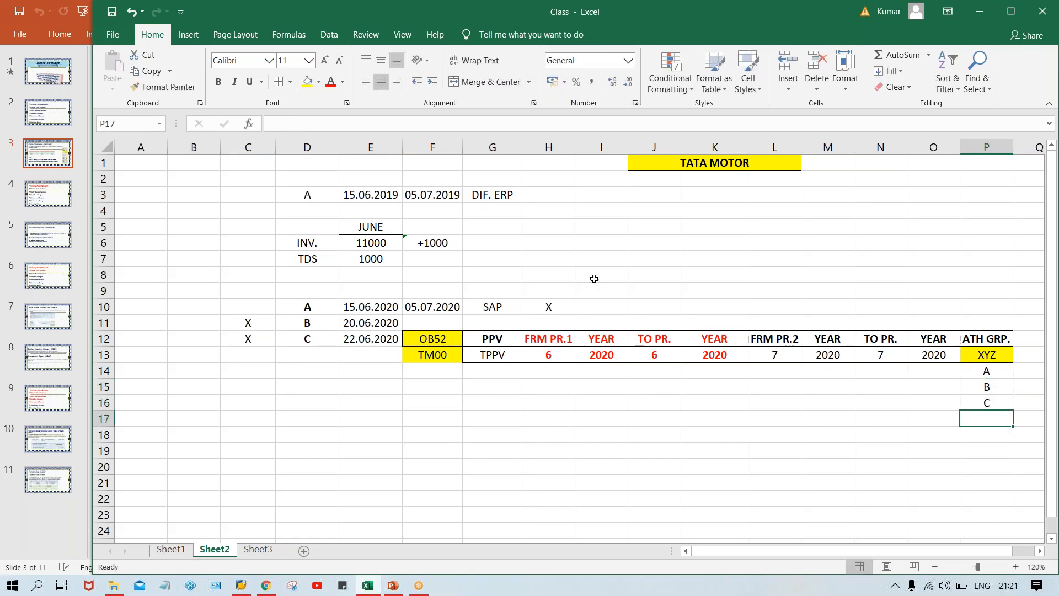
# Clear authorization group XYZ from P13 and the user list A, B, C from P14:P16.
pyautogui.moveTo(348, 327); pyautogui.dragTo(348, 335)
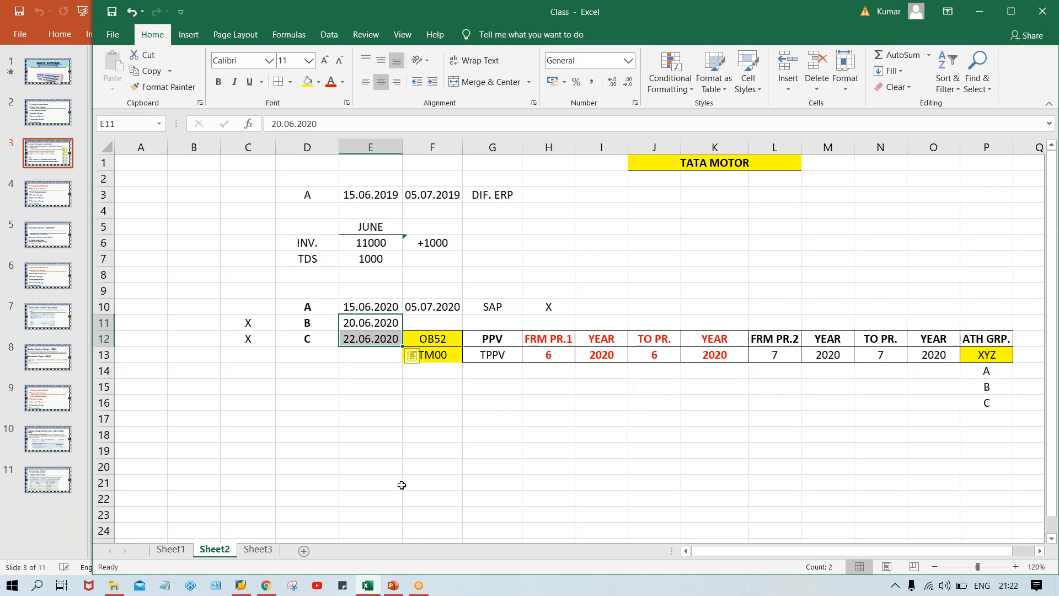
pyautogui.click(983, 352)
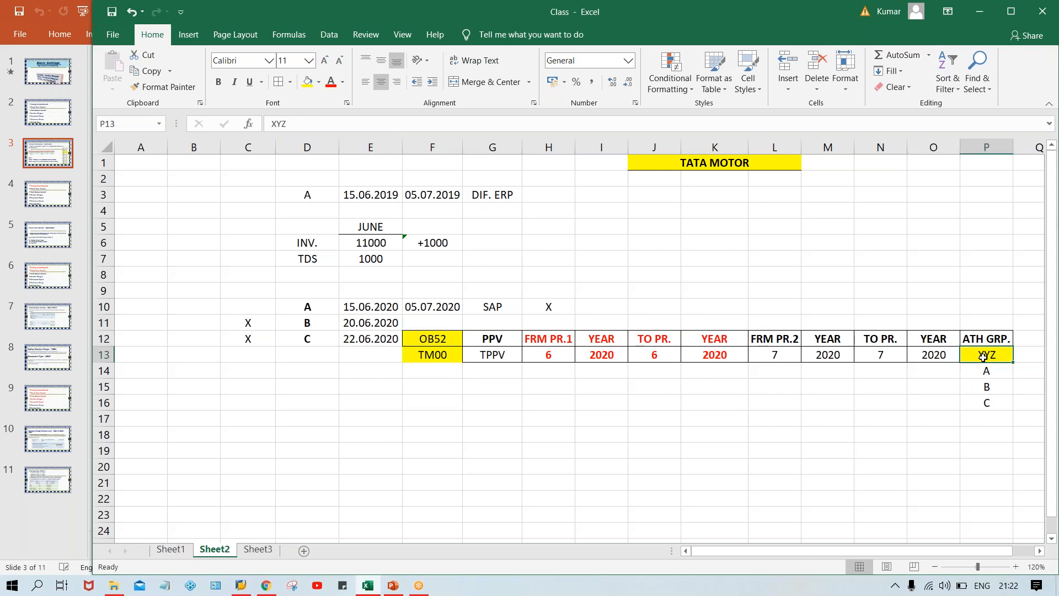
pyautogui.press('Delete')
pyautogui.moveTo(985, 371); pyautogui.dragTo(985, 420)
pyautogui.press('Delete')
pyautogui.click(980, 469)
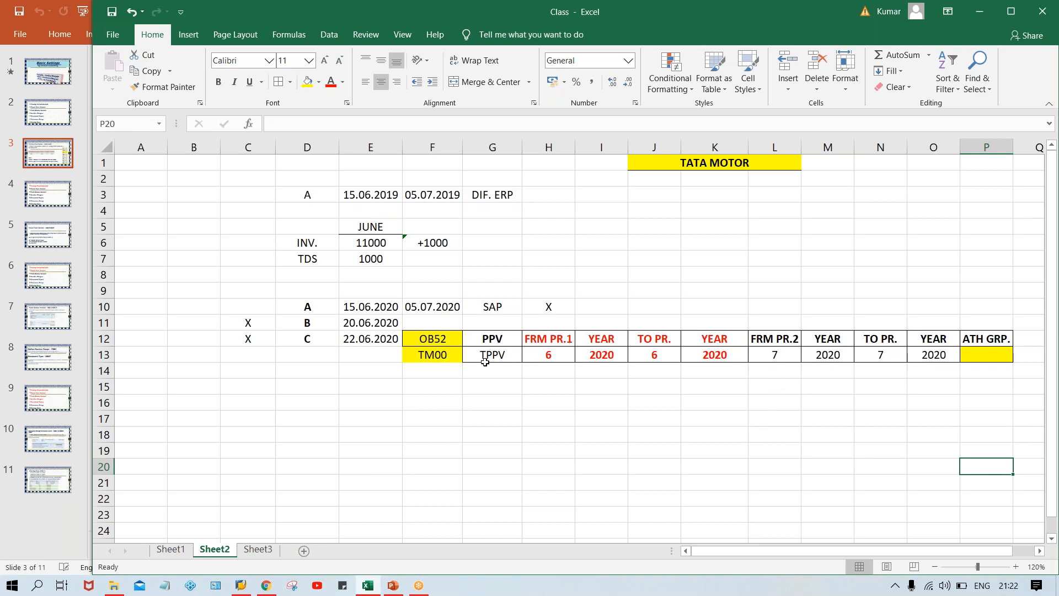
# Clear the second period interval's headings and values in L12:O13.
pyautogui.click(548, 348)
pyautogui.click(645, 353)
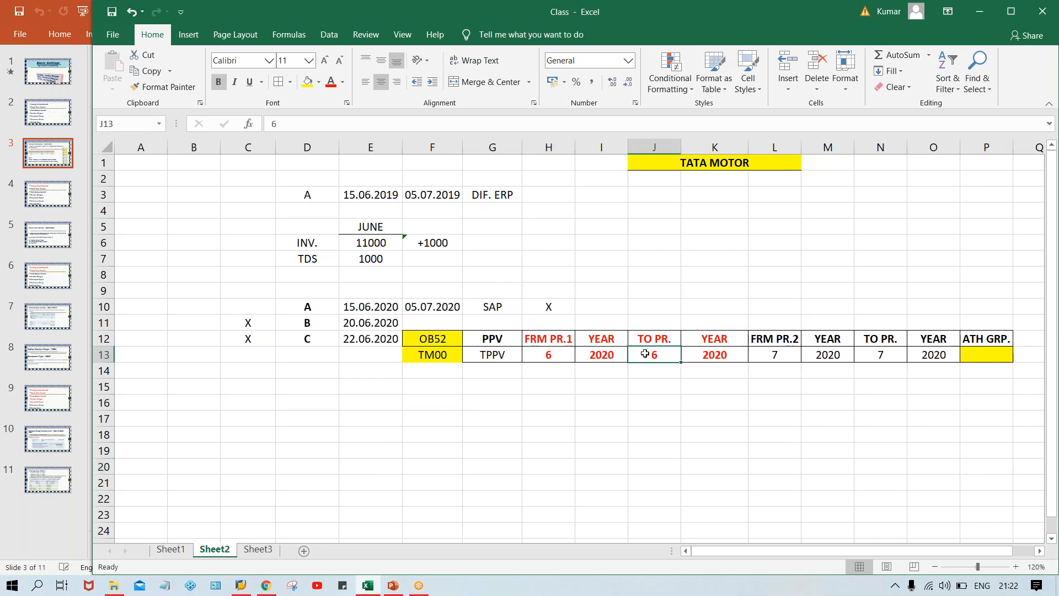
pyautogui.moveTo(789, 333); pyautogui.dragTo(945, 356)
pyautogui.hotkey('ctrl', 'c')
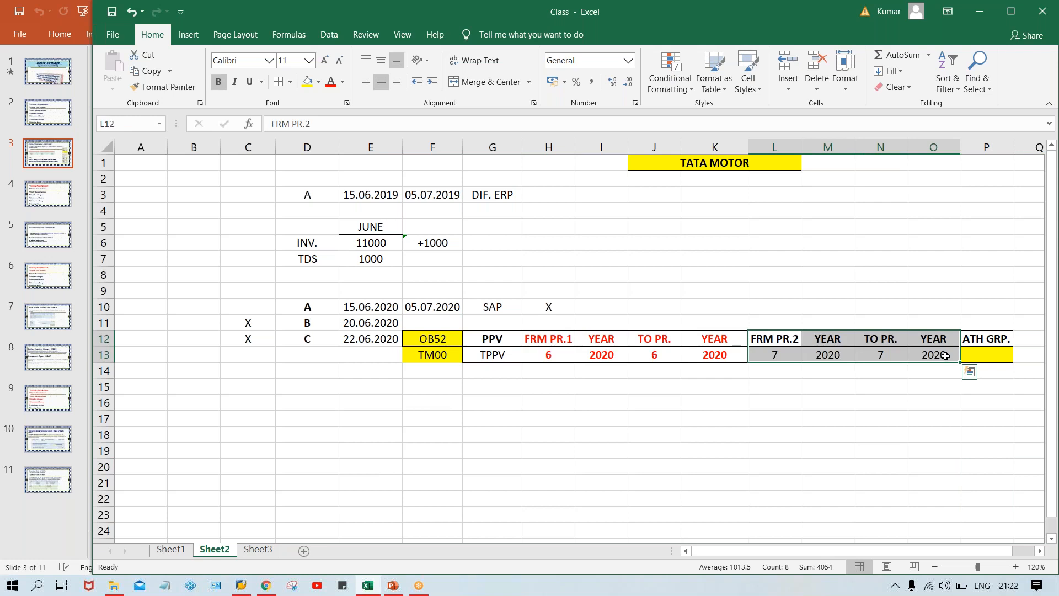
pyautogui.press('Delete')
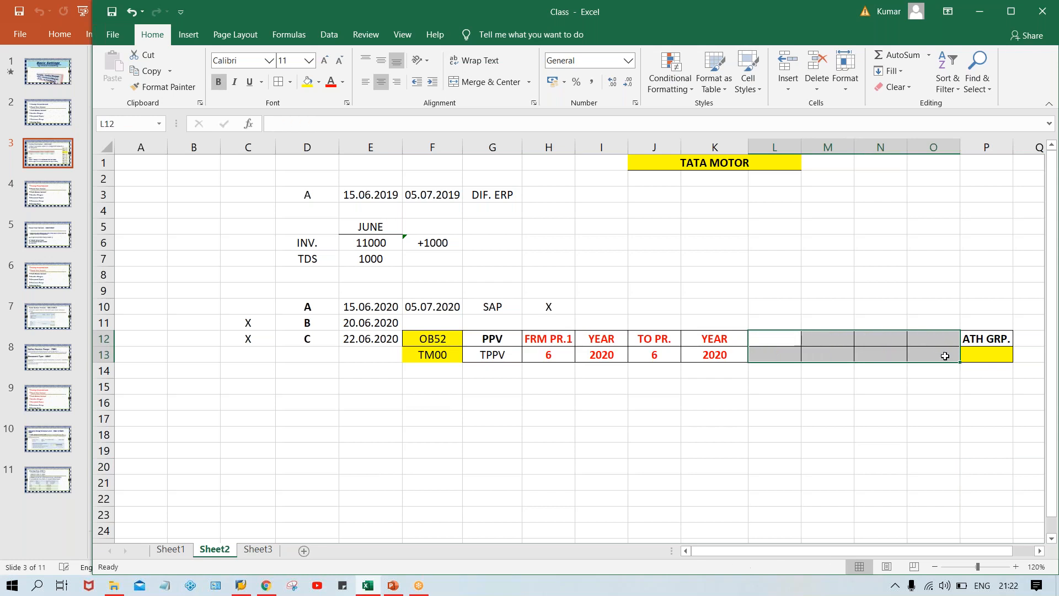
# Set the first interval's from period in H13 and its to period in J13 to 7.
pyautogui.click(540, 359)
pyautogui.write('7')
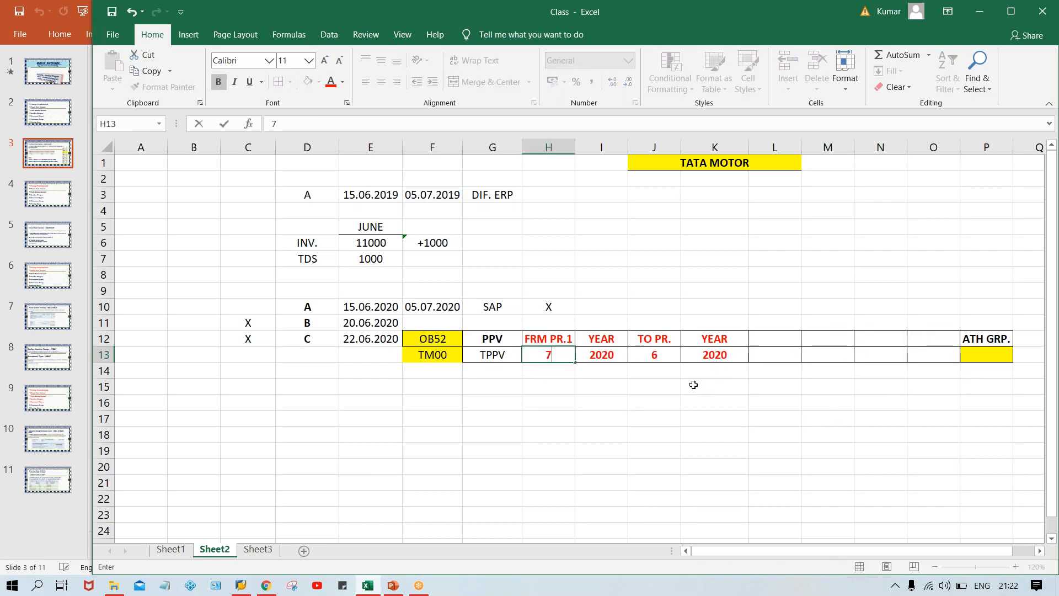
pyautogui.click(661, 359)
pyautogui.write('7')
pyautogui.click(669, 422)
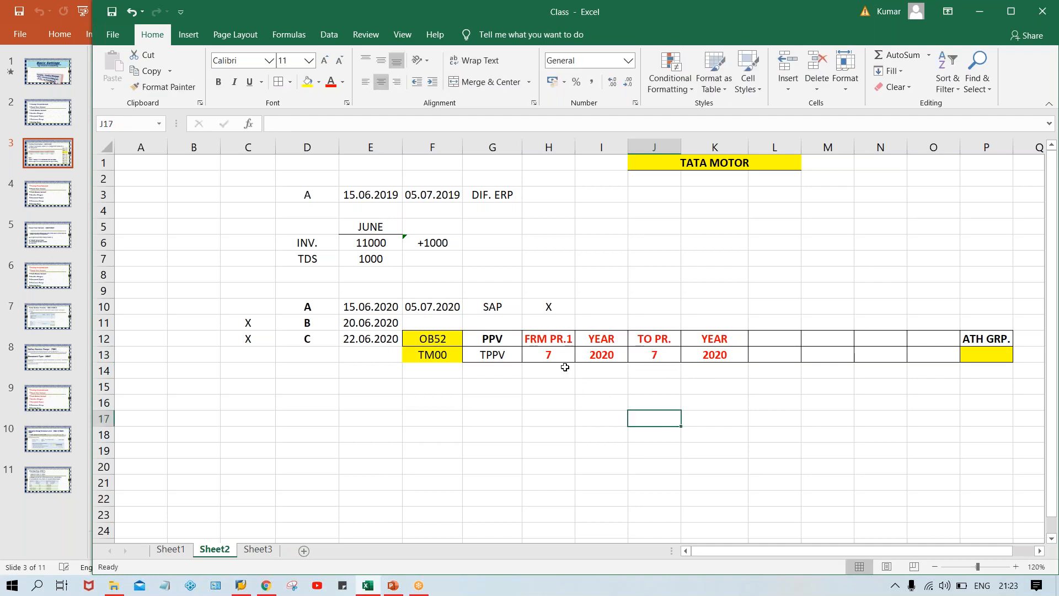
# Set the first interval's from period in H13 to 5.
pyautogui.click(549, 349)
pyautogui.click(649, 354)
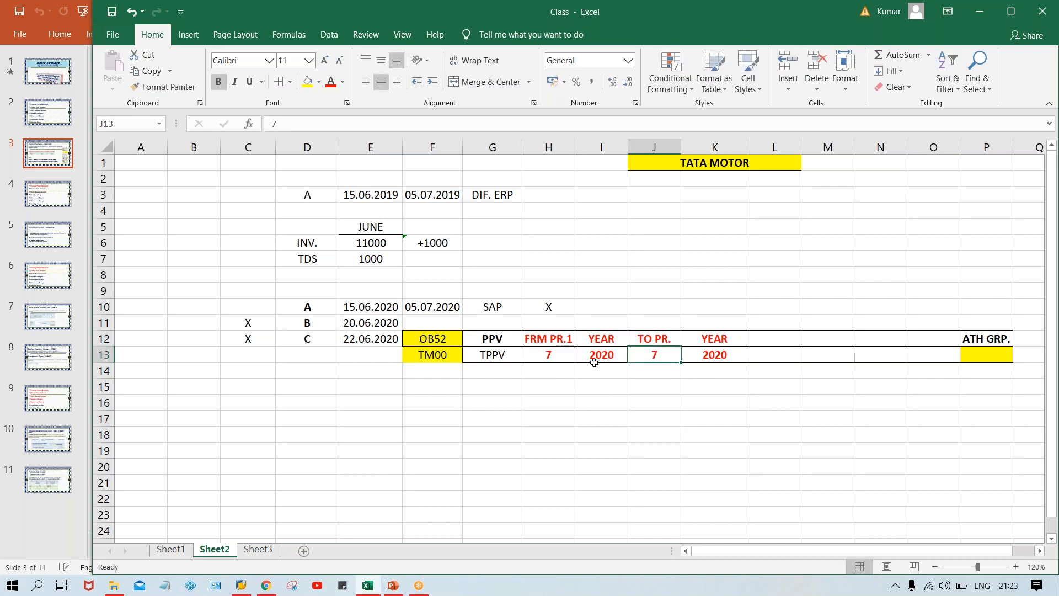
pyautogui.click(541, 357)
pyautogui.write('5')
pyautogui.press('Return')
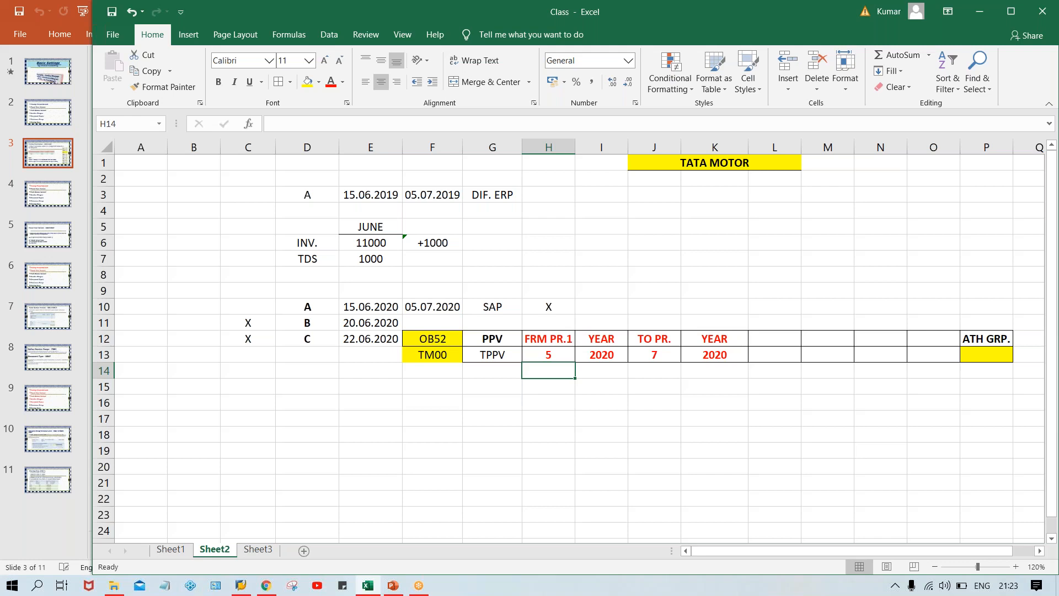
# Undo the period changes in H13 and J13 and the clearing of the second interval in L12:O13.
pyautogui.hotkey('ctrl', 'z')
pyautogui.hotkey('ctrl', 'z')
pyautogui.hotkey('ctrl', 'z')
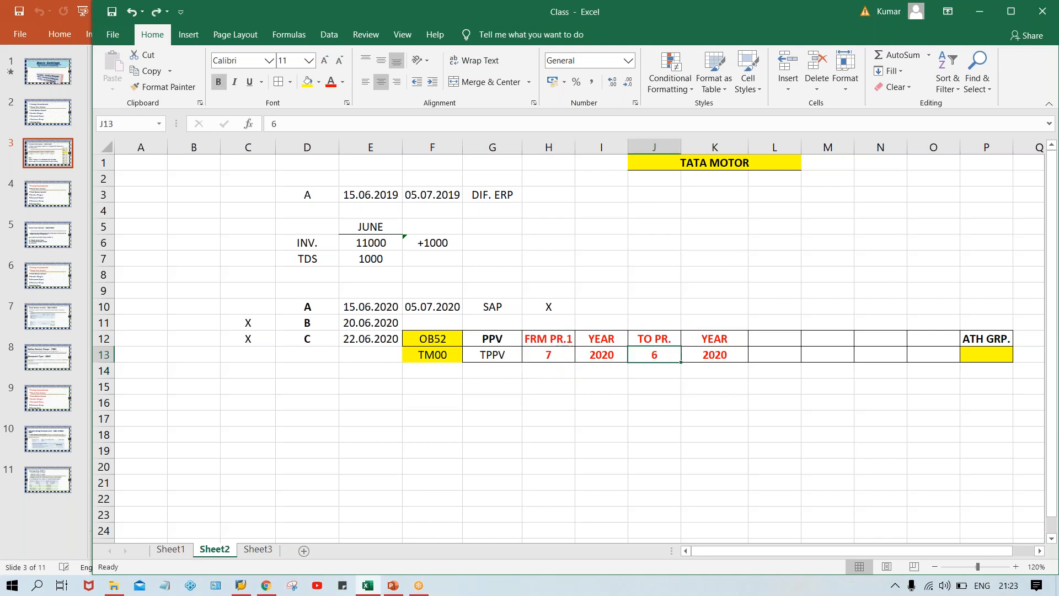
pyautogui.hotkey('ctrl', 'v')
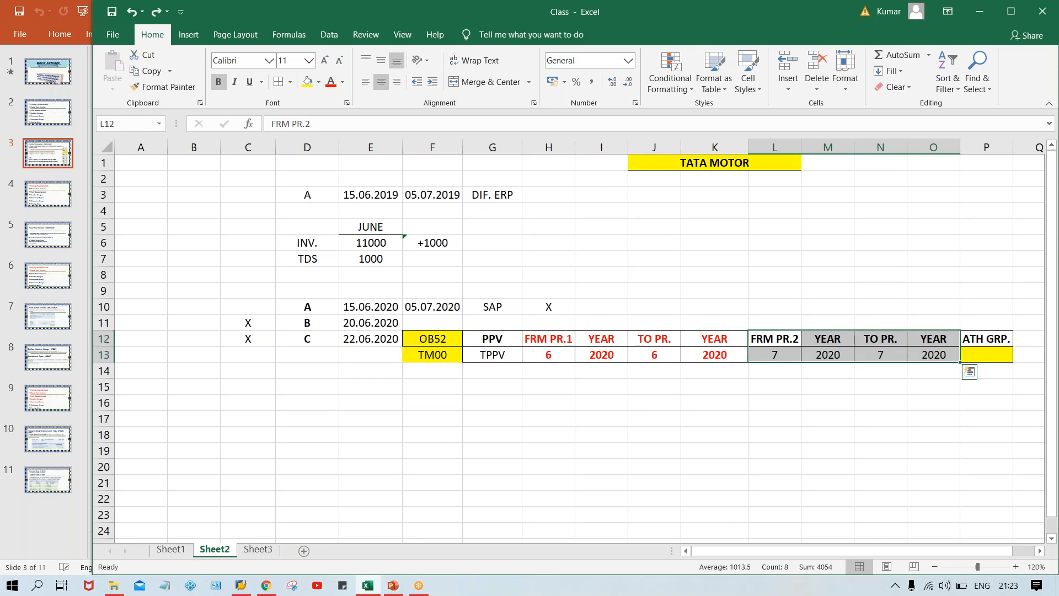
pyautogui.click(882, 449)
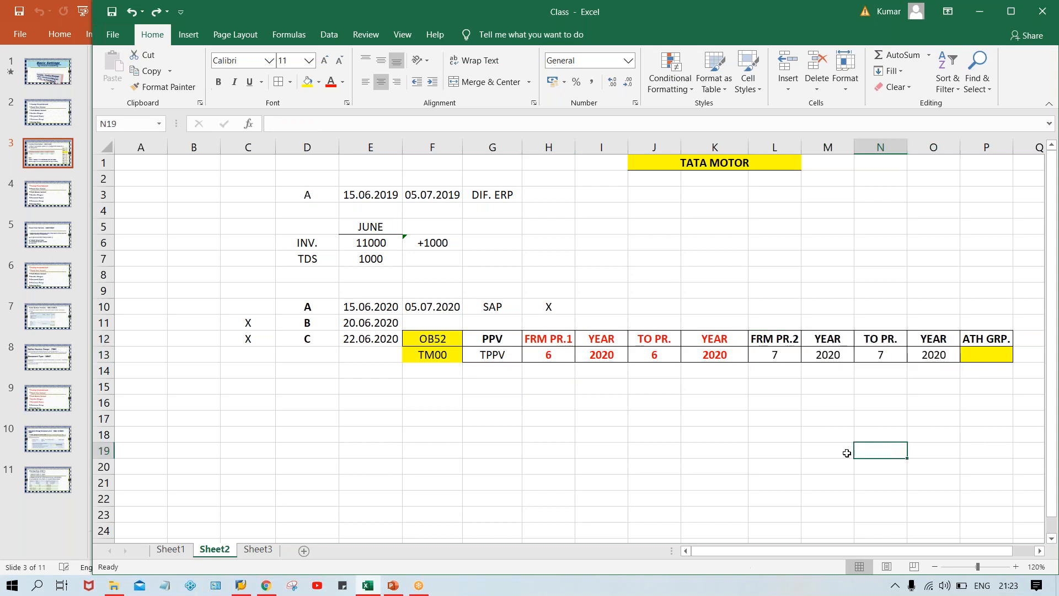
# Examine the from and to periods of both intervals in row 13.
pyautogui.click(769, 354)
pyautogui.click(892, 356)
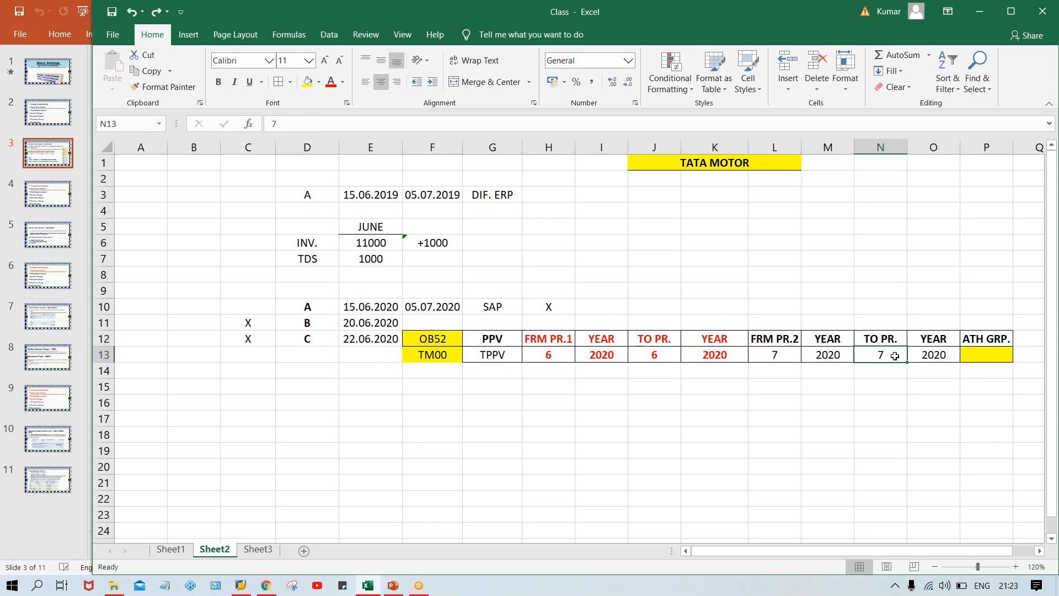
pyautogui.click(783, 360)
pyautogui.click(550, 356)
pyautogui.click(655, 355)
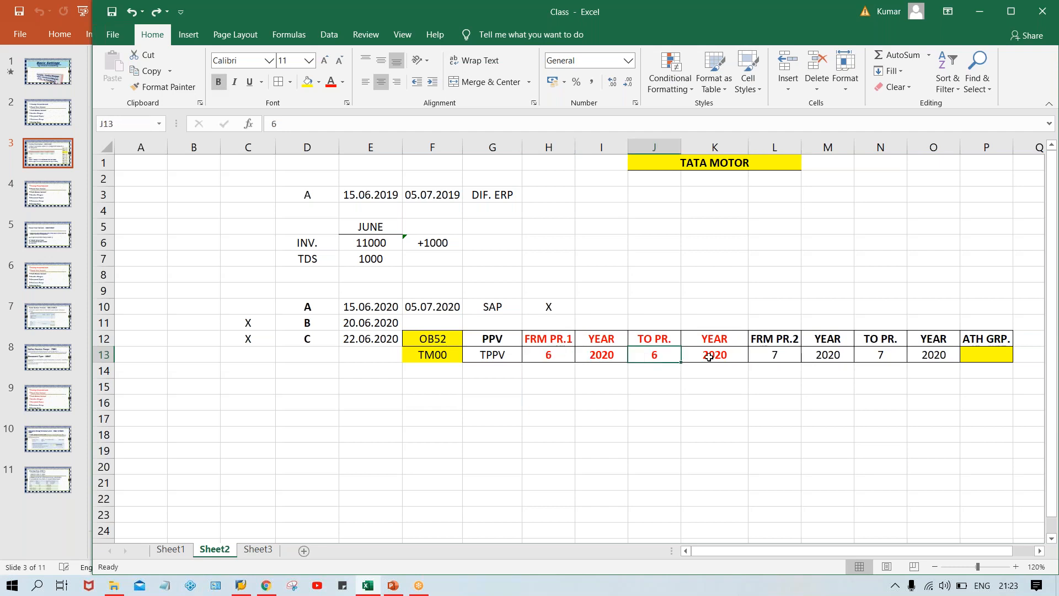
pyautogui.click(772, 354)
pyautogui.click(876, 354)
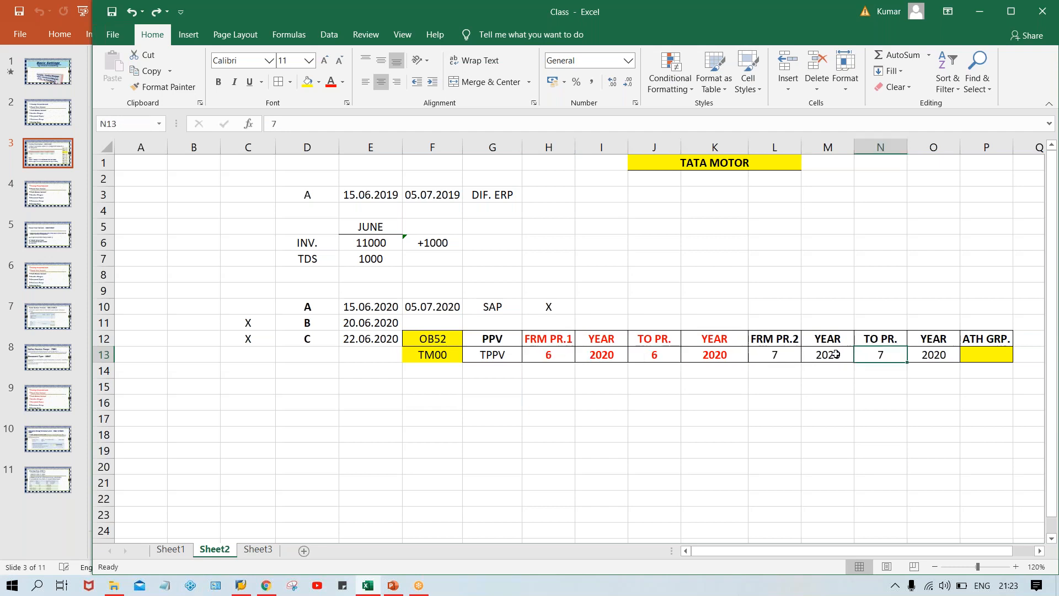
pyautogui.click(767, 357)
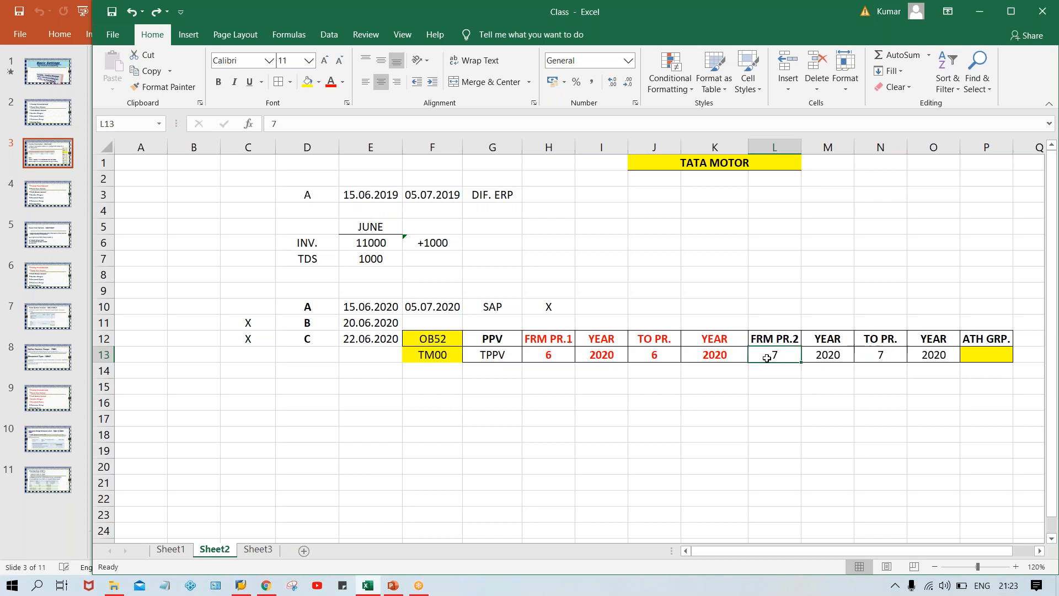
# Set the first interval's from period in H13 and to period in J13 to 5.
pyautogui.click(553, 343)
pyautogui.click(554, 354)
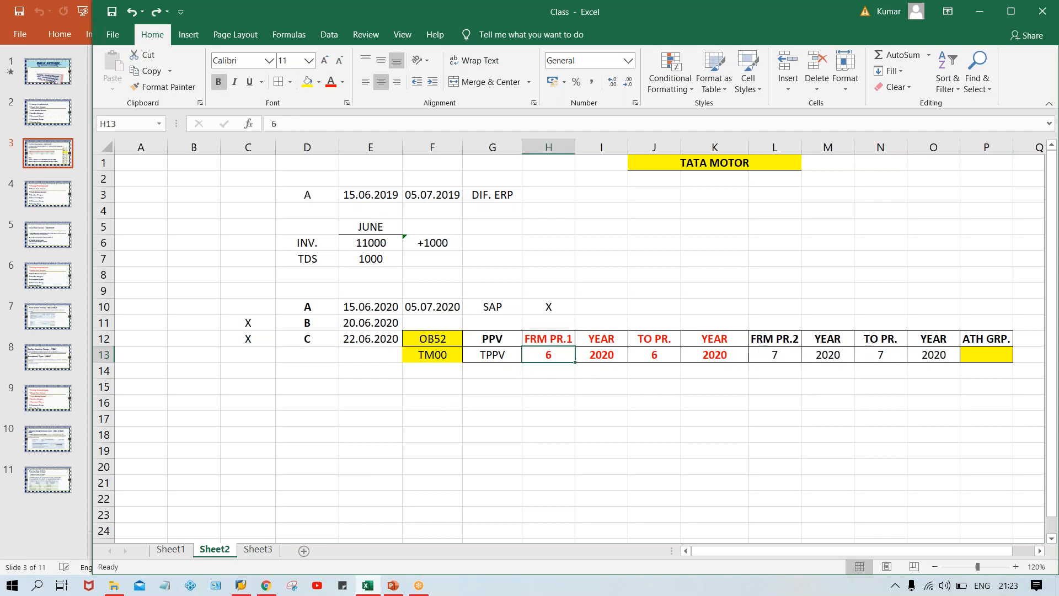
pyautogui.write('5')
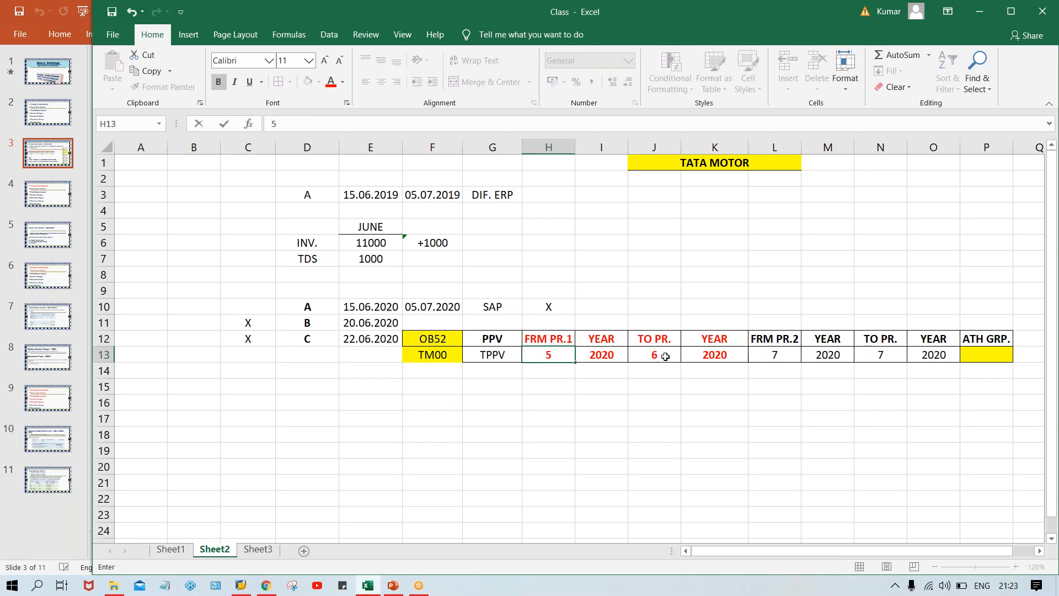
pyautogui.click(665, 357)
pyautogui.write('5')
pyautogui.click(685, 433)
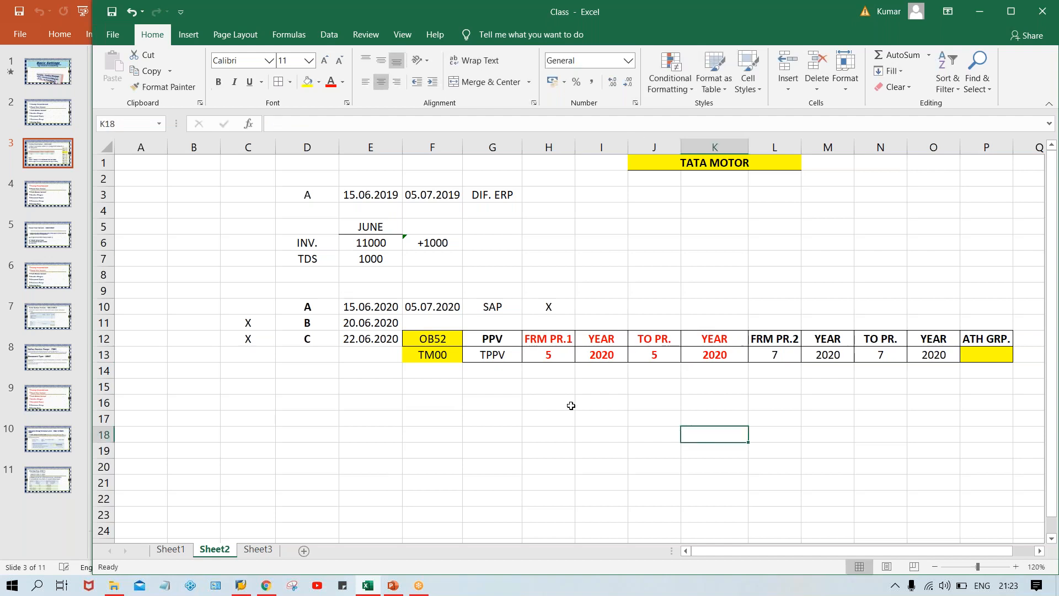
# Compare the first and second period intervals and check the authorization group cell P13.
pyautogui.click(549, 365)
pyautogui.click(677, 370)
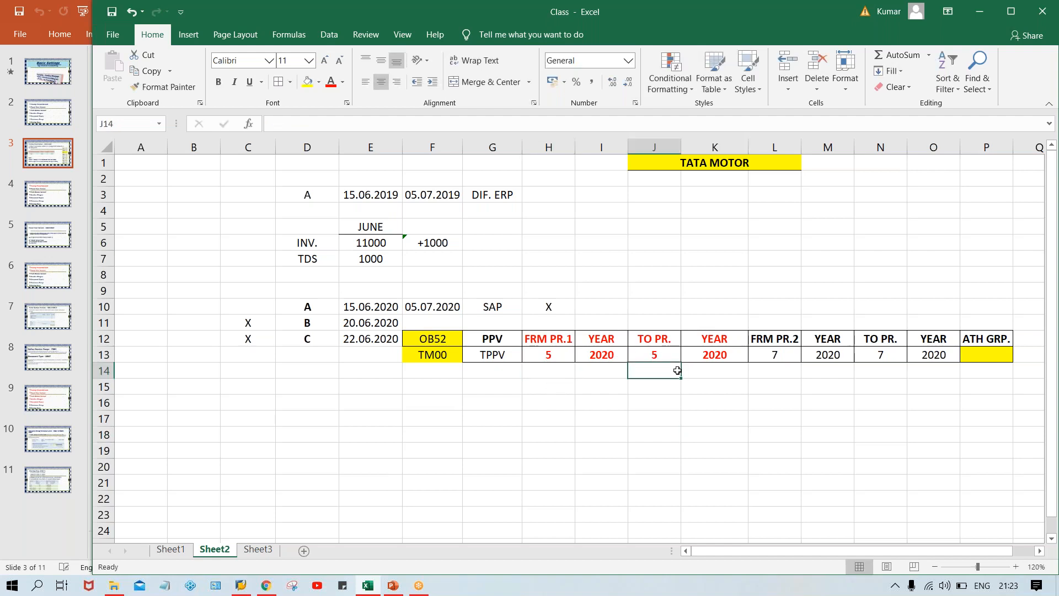
pyautogui.click(797, 363)
pyautogui.click(895, 353)
pyautogui.click(886, 374)
pyautogui.click(775, 371)
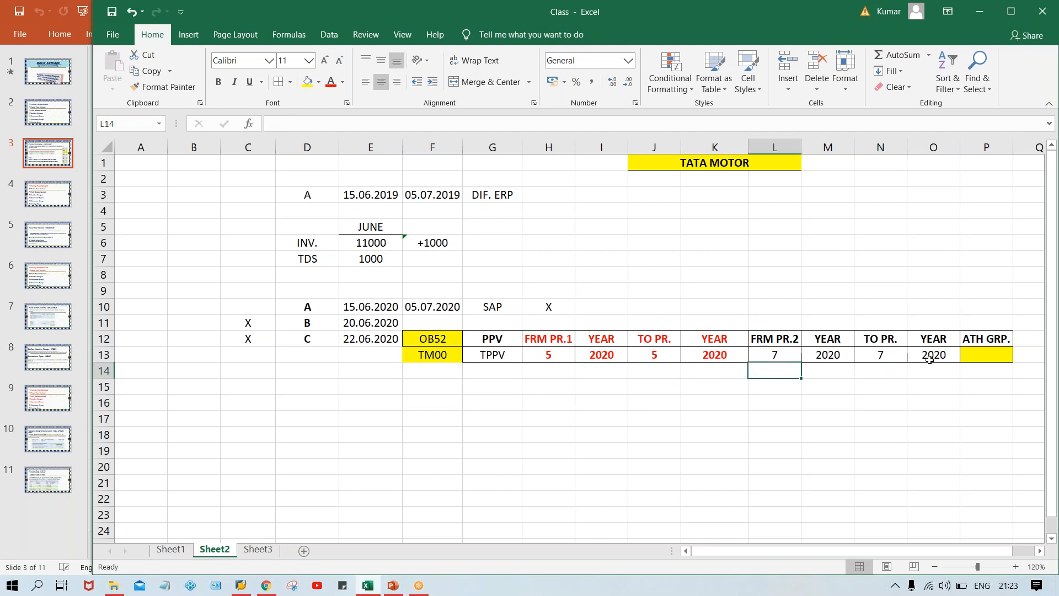
pyautogui.click(987, 351)
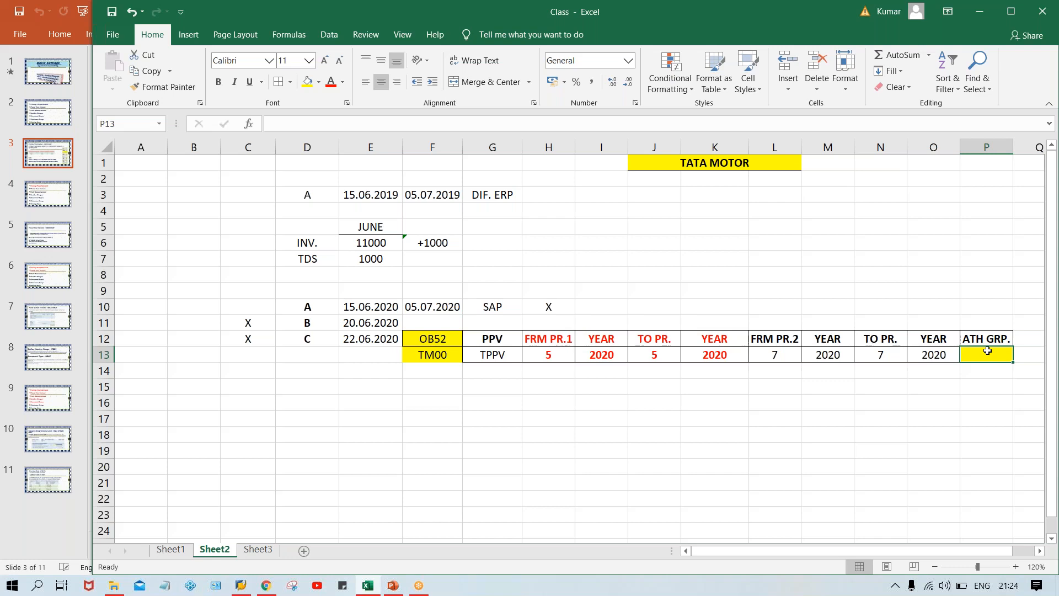
pyautogui.click(557, 465)
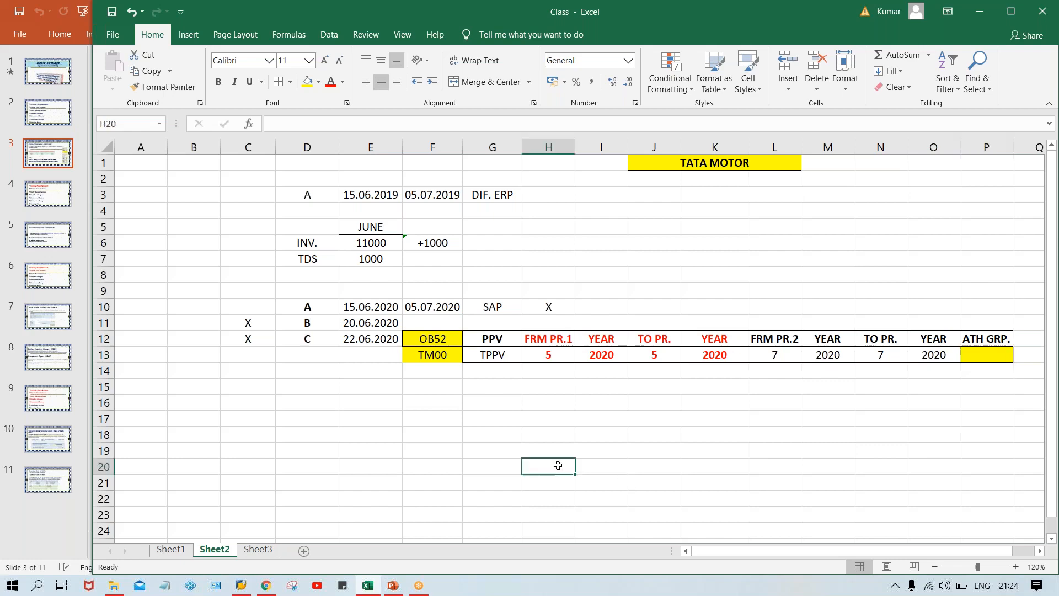
# Switch to PowerPoint to view the Posting Period Variant slide and return to the Excel workbook.
pyautogui.click(393, 584)
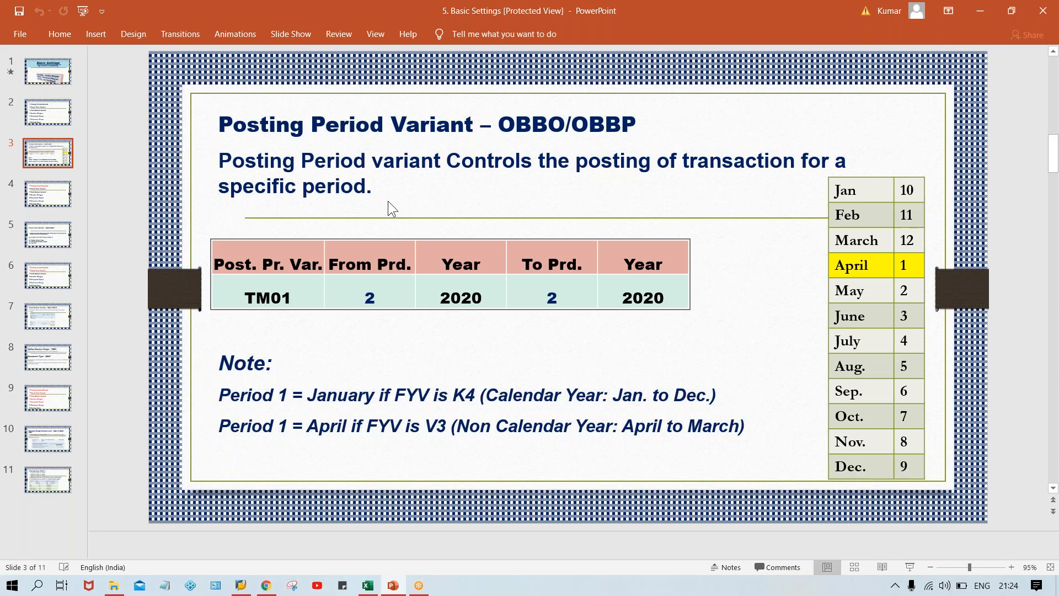
pyautogui.hotkey('alt', 'Tab')
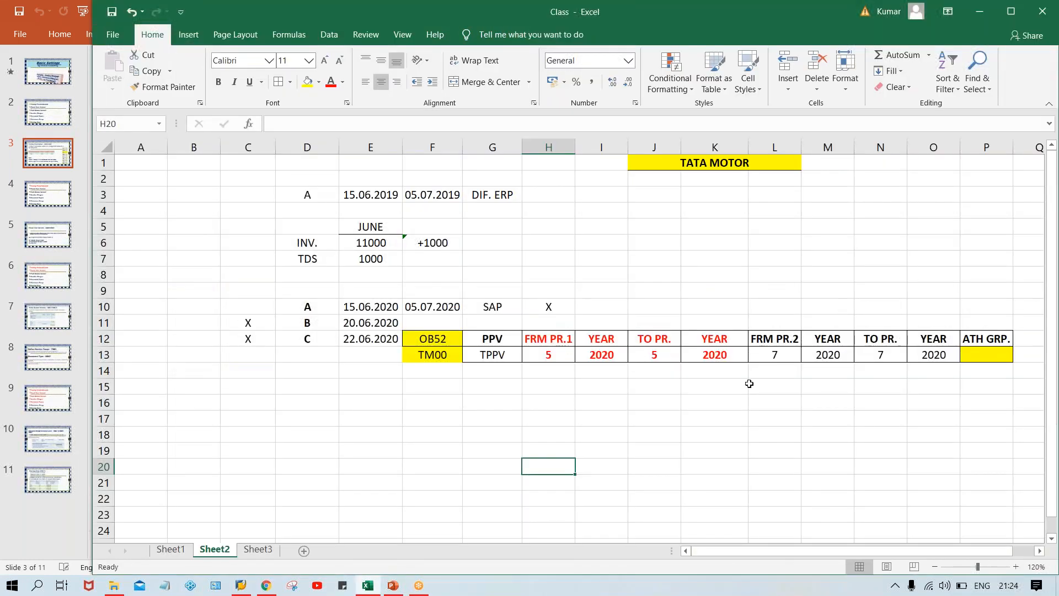
pyautogui.click(709, 416)
# Check the June 2020 dates in E10:E12 against both period intervals in row 13.
pyautogui.moveTo(360, 309); pyautogui.dragTo(358, 342)
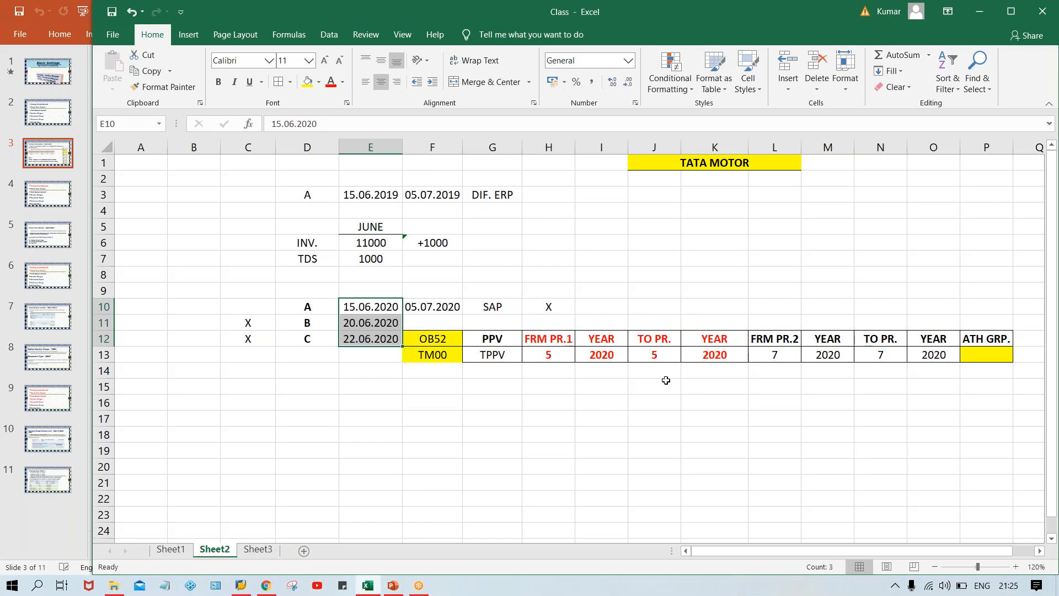
pyautogui.click(794, 356)
pyautogui.click(899, 358)
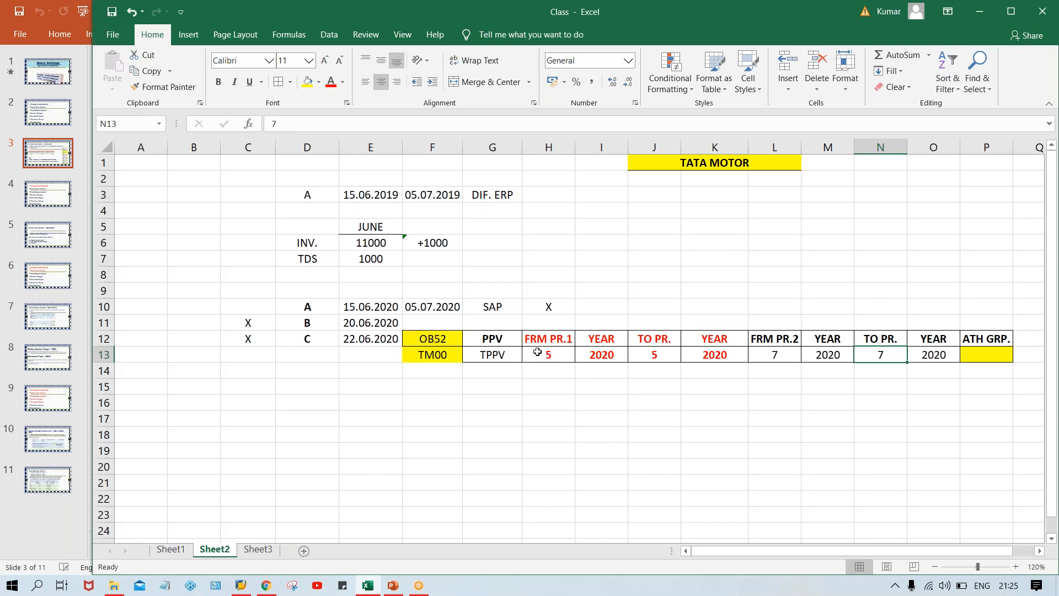
pyautogui.click(538, 352)
pyautogui.moveTo(538, 352); pyautogui.dragTo(678, 358)
pyautogui.click(548, 353)
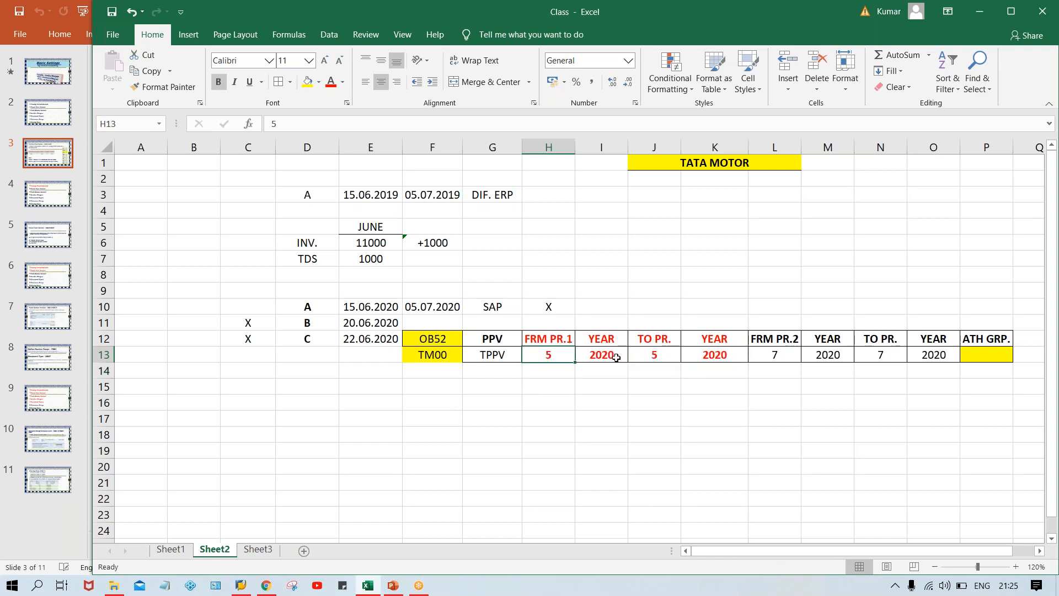
pyautogui.click(649, 356)
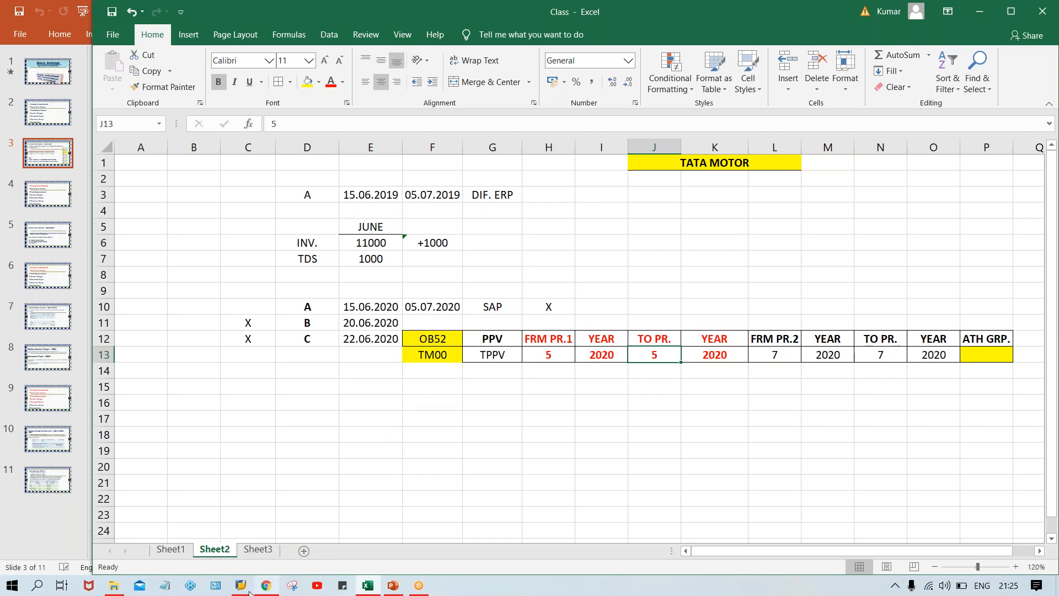
# Switch to SAP Logon and open the logon screen of the SAP connection.
pyautogui.moveTo(240, 564)
pyautogui.click(240, 537)
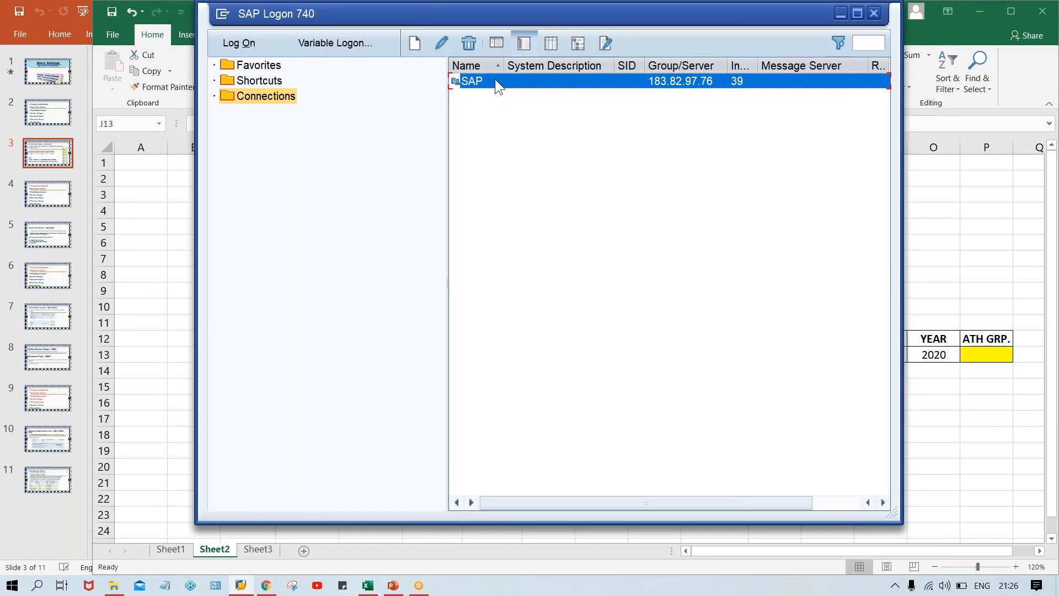
pyautogui.doubleClick(472, 81)
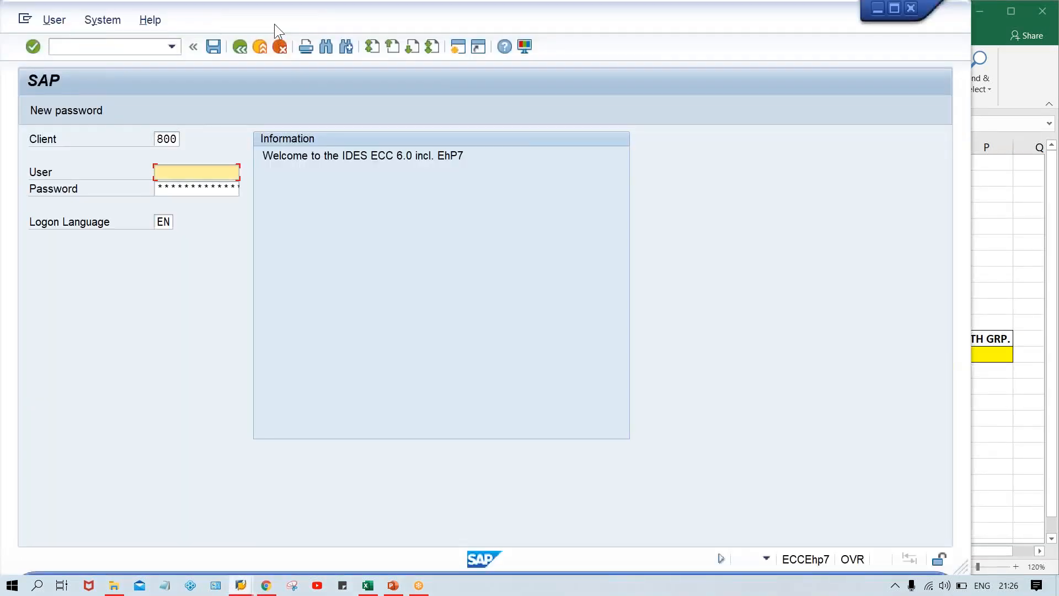
pyautogui.moveTo(274, 25); pyautogui.dragTo(363, 25)
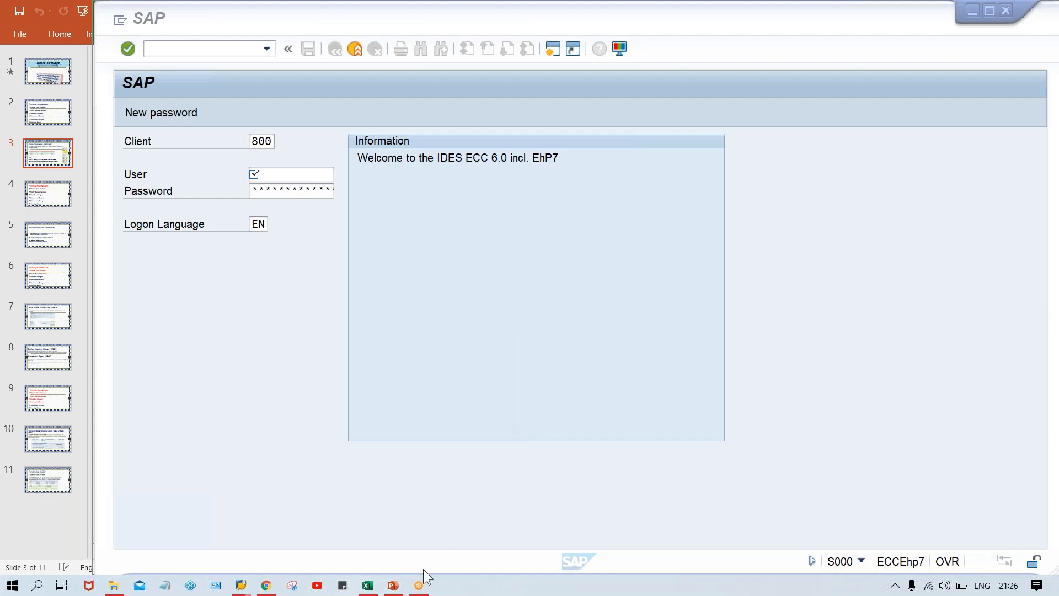
# Switch back to Excel and enter authorization group XYZ in P13.
pyautogui.click(368, 586)
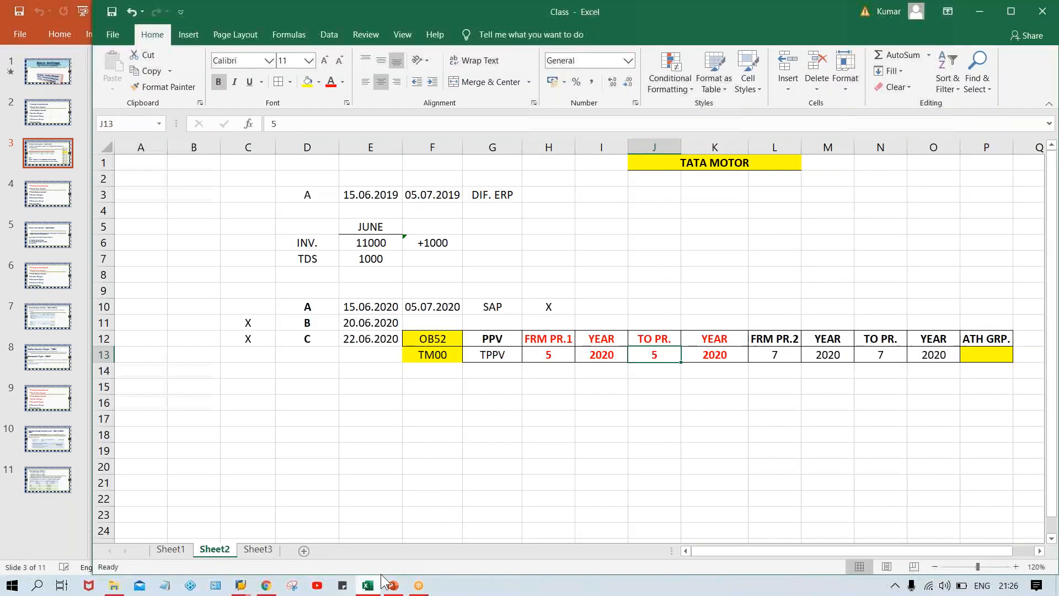
pyautogui.click(568, 468)
pyautogui.click(816, 63)
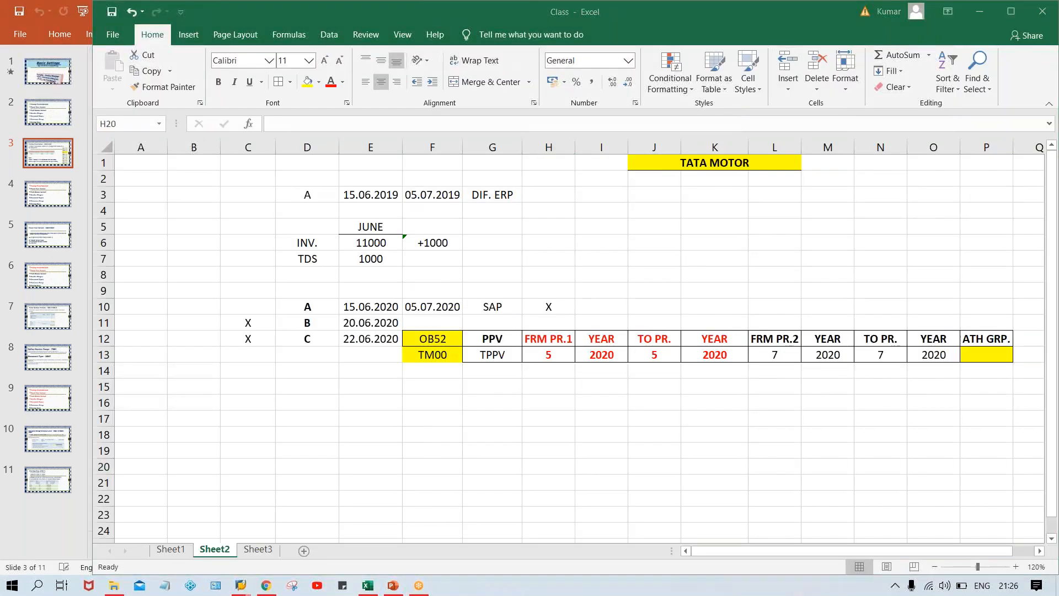
pyautogui.click(1011, 349)
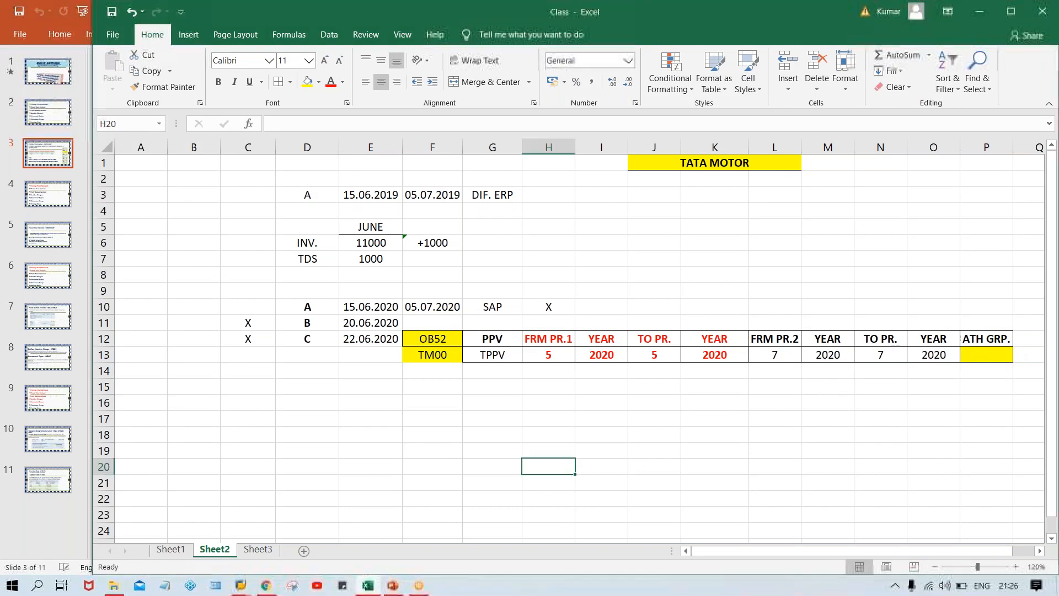
pyautogui.click(978, 354)
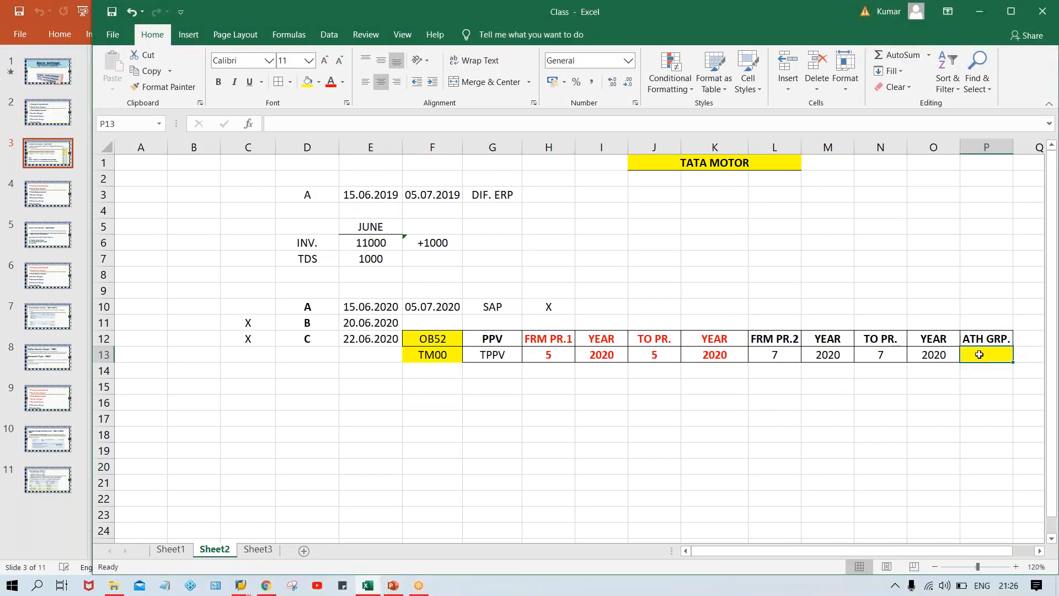
pyautogui.write('XYZ')
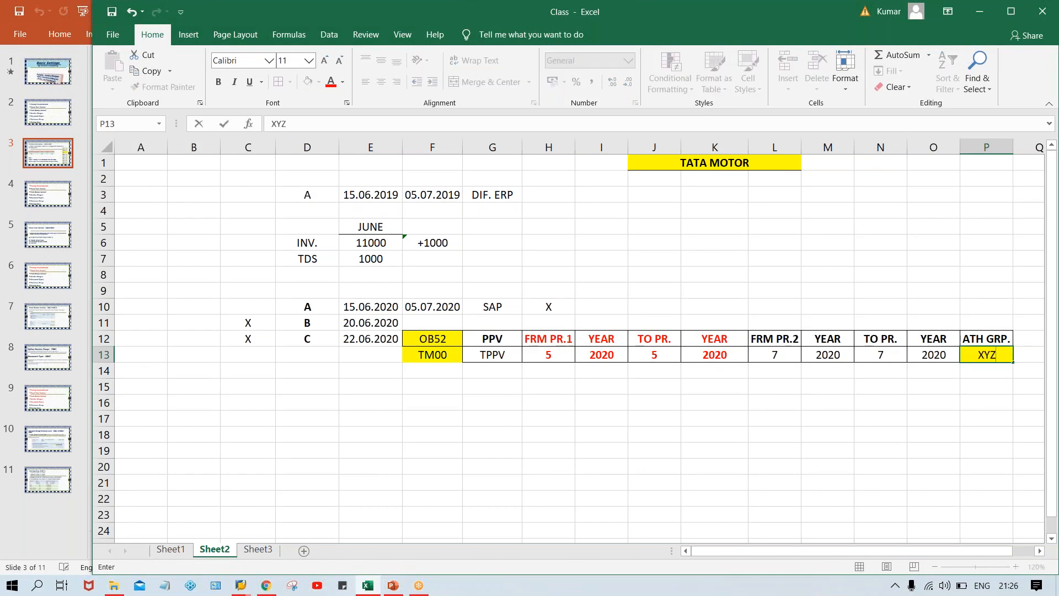
pyautogui.press('Return')
pyautogui.press('Up')
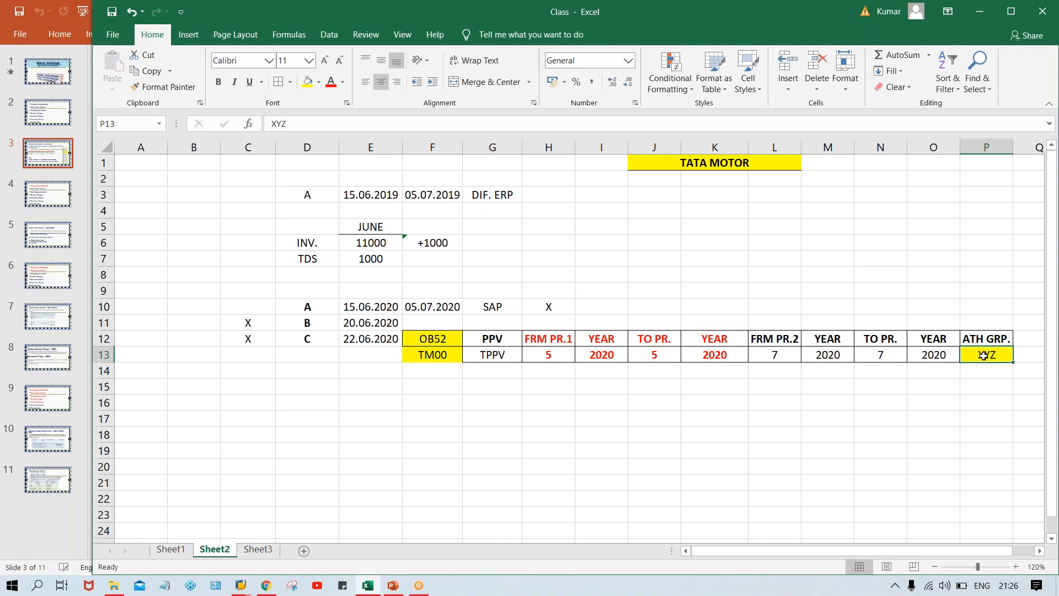
# Review the first interval's from period in H13 and to period in J13.
pyautogui.click(546, 352)
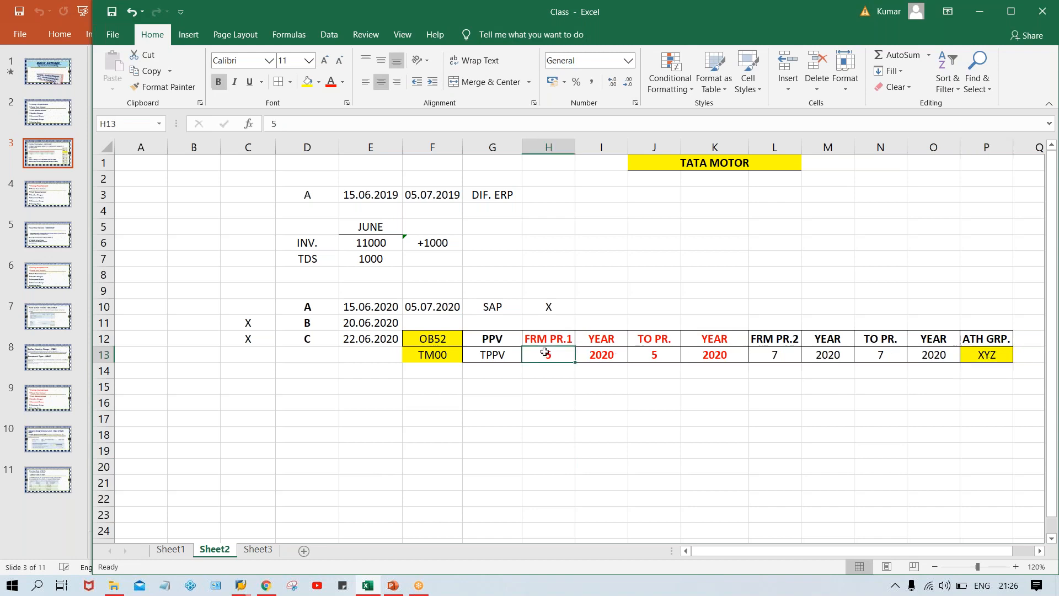
pyautogui.click(656, 351)
pyautogui.click(561, 353)
pyautogui.click(657, 353)
pyautogui.click(532, 354)
pyautogui.click(646, 358)
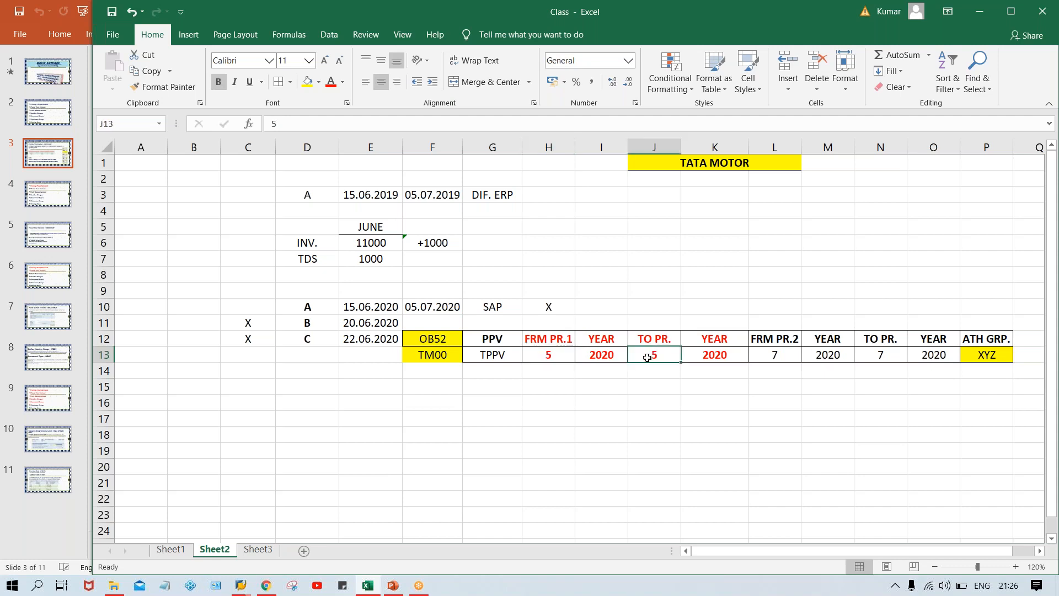
pyautogui.click(549, 356)
pyautogui.click(646, 353)
pyautogui.click(549, 354)
pyautogui.click(653, 358)
# Fill cells H14:K14 below the first period interval with yellow.
pyautogui.moveTo(533, 374); pyautogui.dragTo(728, 373)
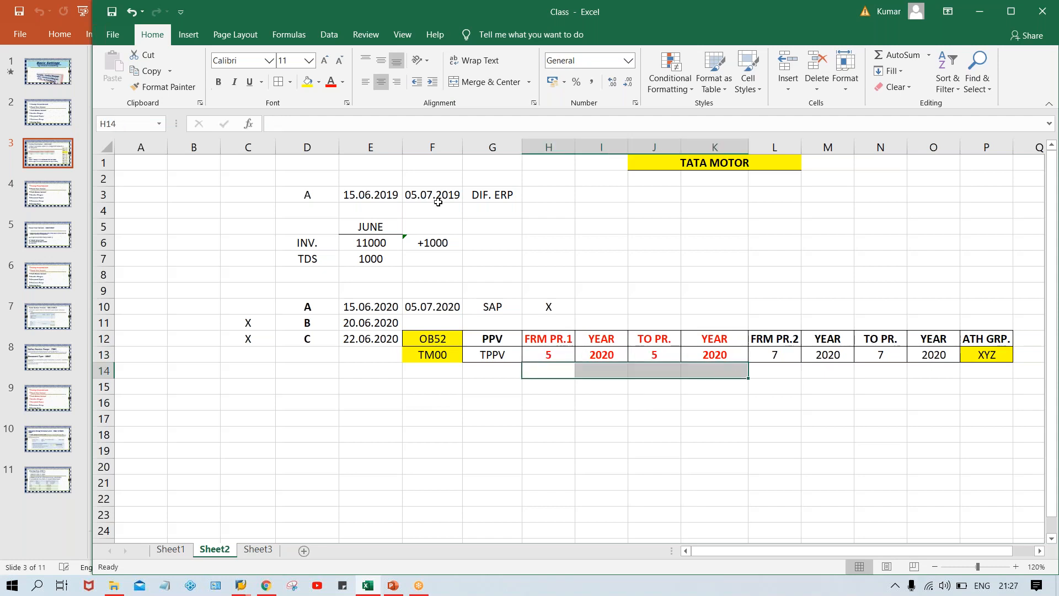
pyautogui.click(307, 82)
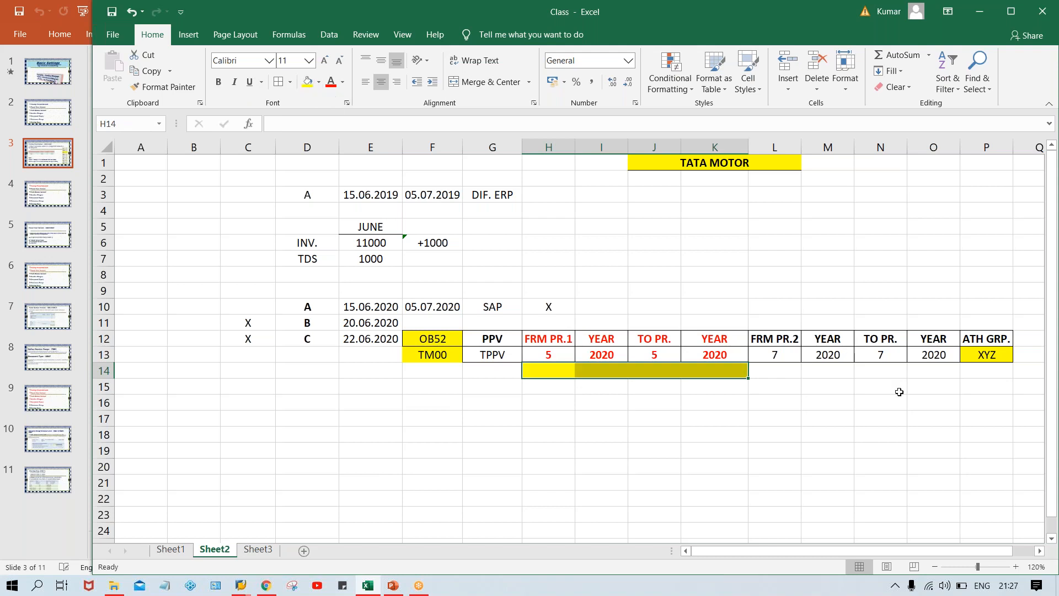
# Fill cells L14:O14 below the second period interval with light blue.
pyautogui.moveTo(779, 371); pyautogui.dragTo(926, 378)
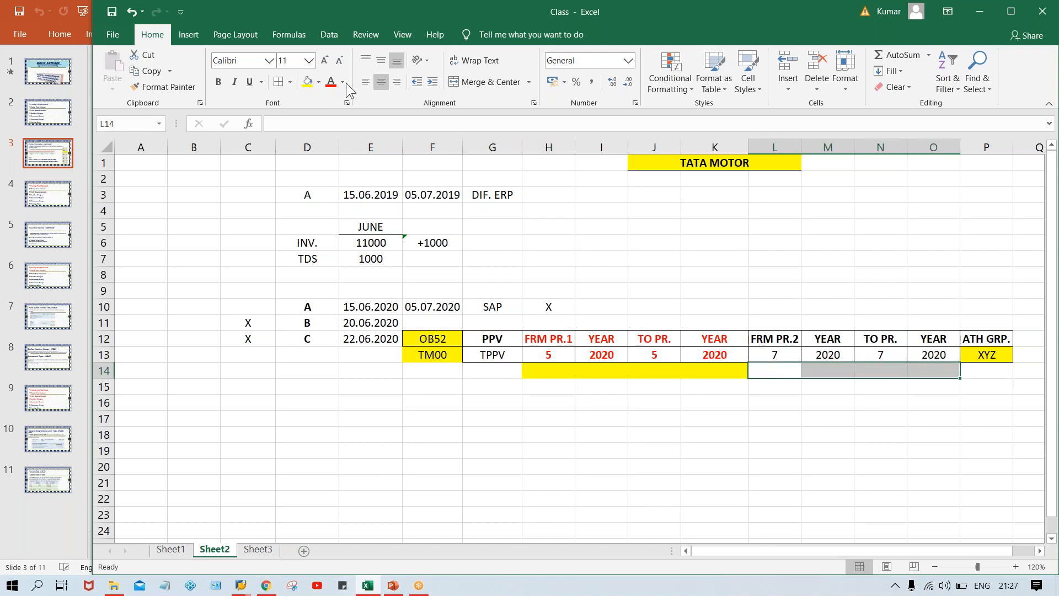
pyautogui.click(318, 81)
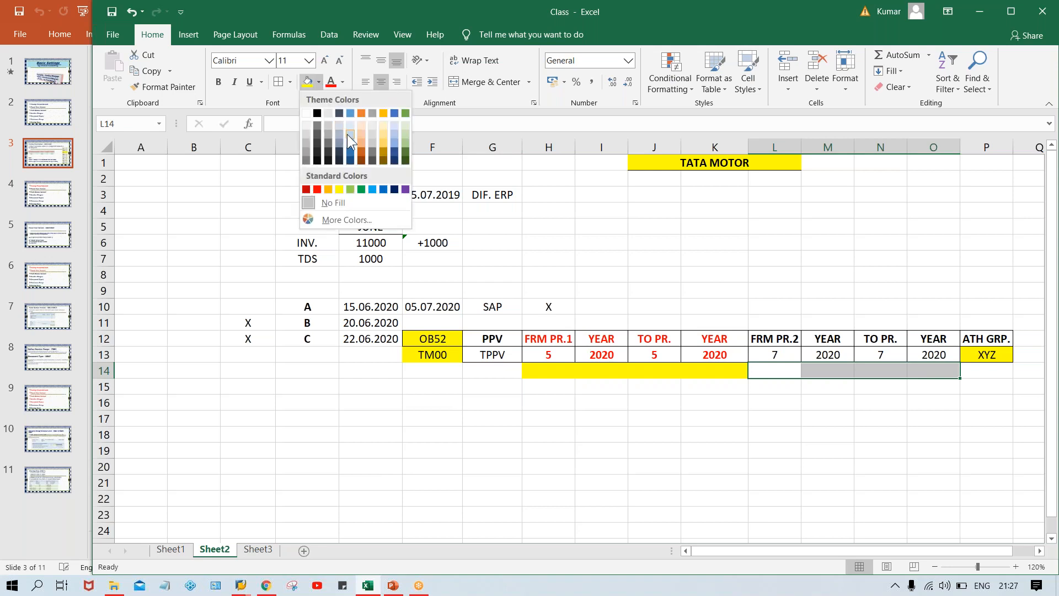
pyautogui.click(347, 134)
# Merge and center the yellow cells H14:K14 and enter 1 as the first interval's label.
pyautogui.click(593, 369)
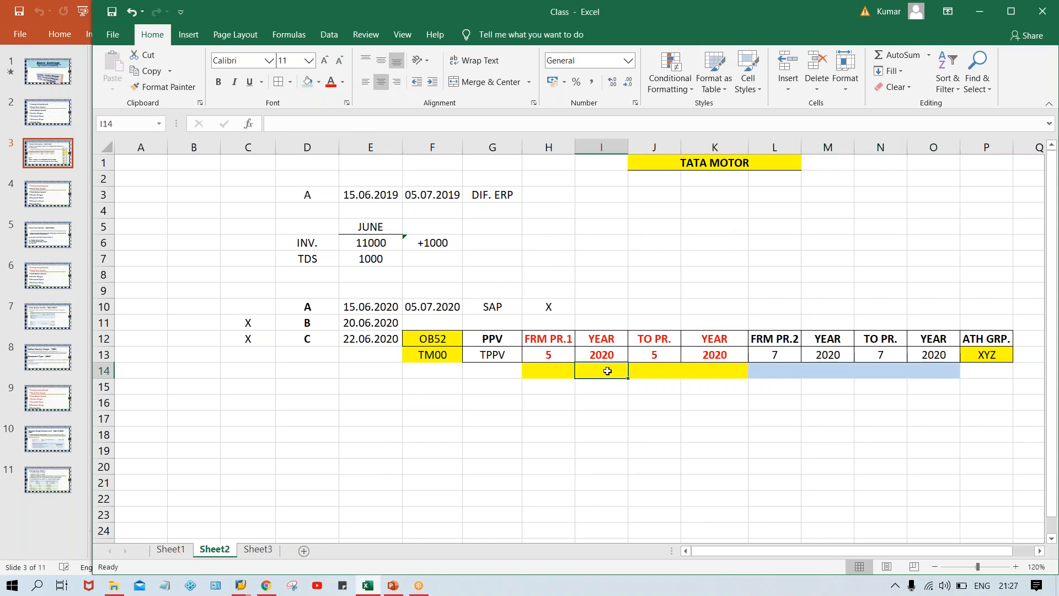
pyautogui.moveTo(557, 371); pyautogui.dragTo(699, 369)
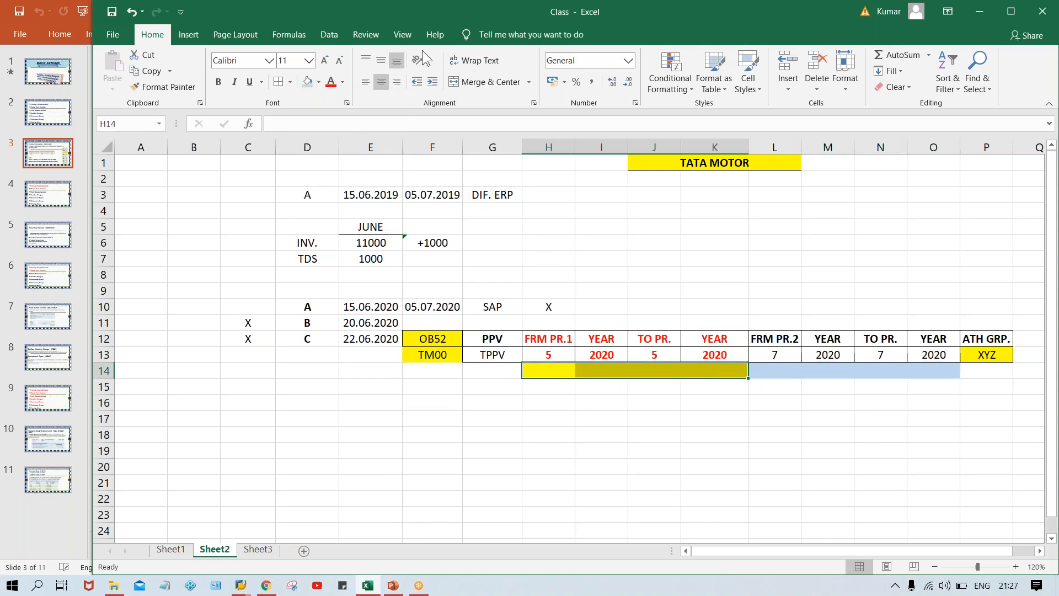
pyautogui.click(485, 87)
pyautogui.write('1')
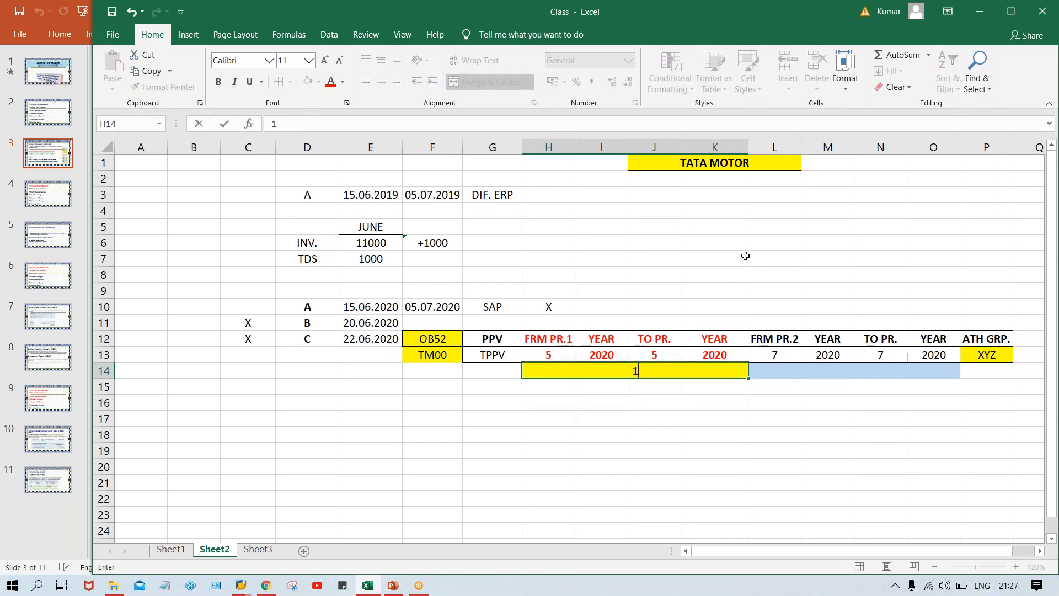
# Merge and center the blue cells L14:O14 and enter 2 as the second interval's label.
pyautogui.click(824, 370)
pyautogui.moveTo(783, 369); pyautogui.dragTo(924, 368)
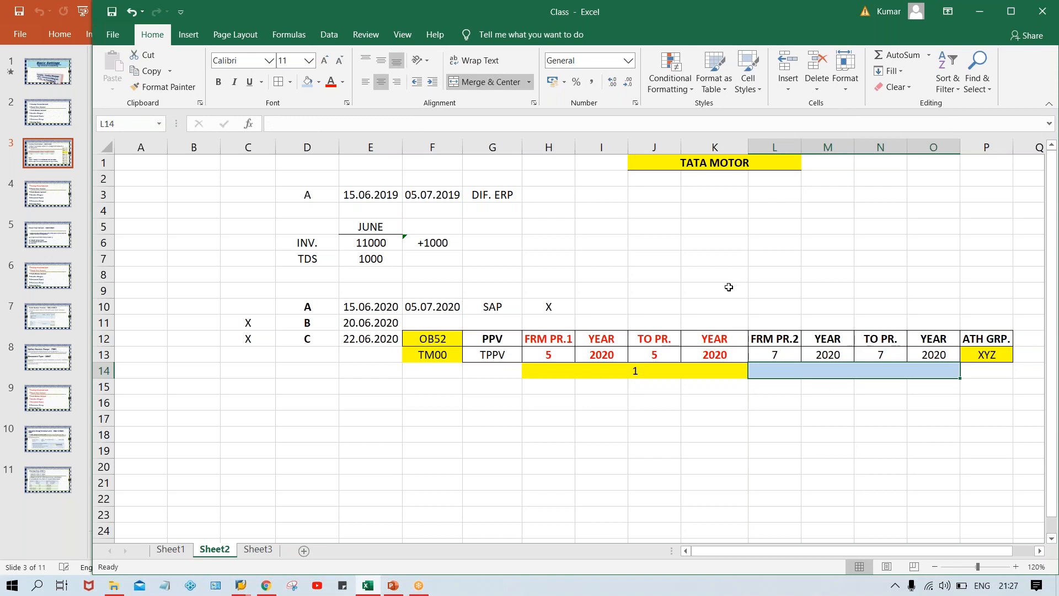
pyautogui.write('2')
pyautogui.press('Return')
pyautogui.click(774, 482)
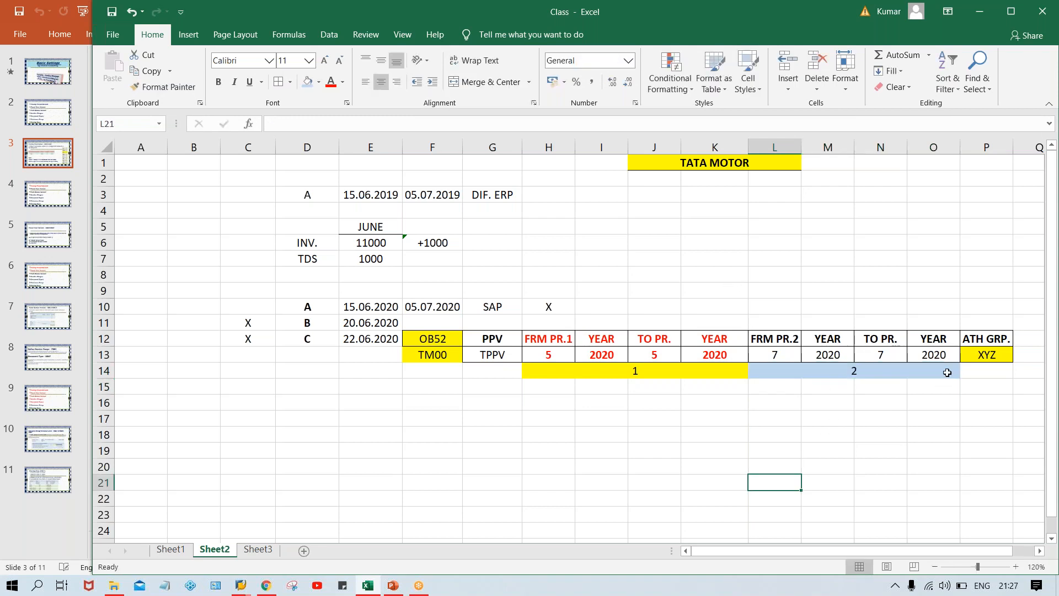
# Check the authorization group in P13 against the first interval's from period in H13 and to period in J13.
pyautogui.click(975, 351)
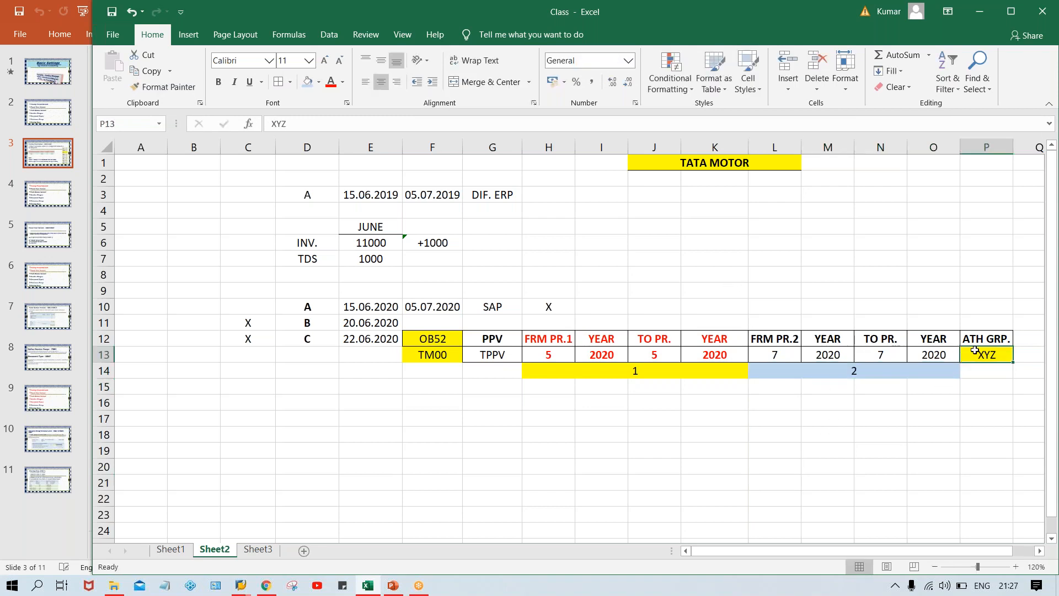
pyautogui.click(531, 365)
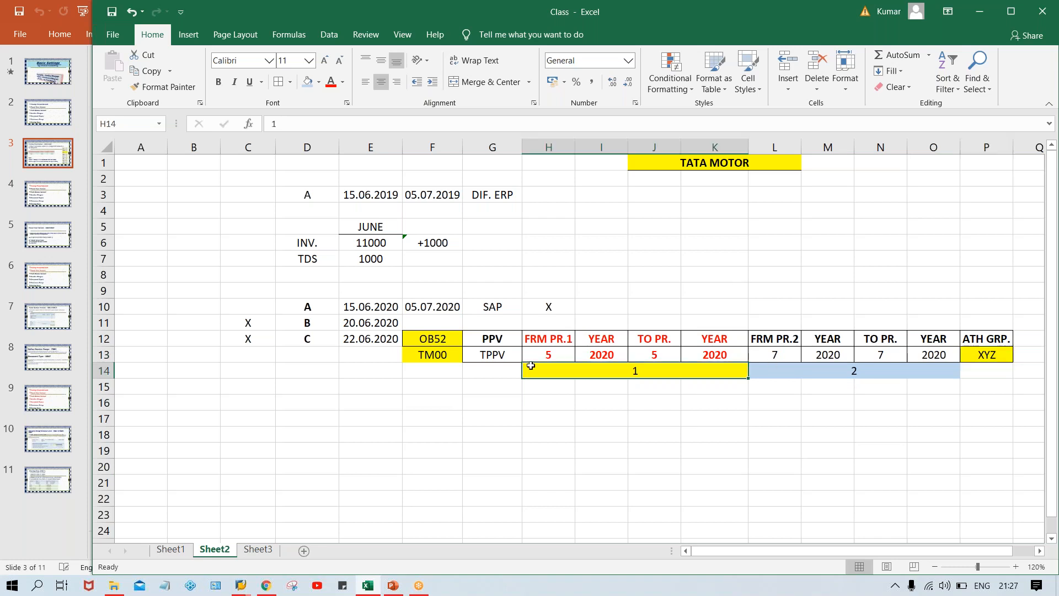
pyautogui.click(1000, 357)
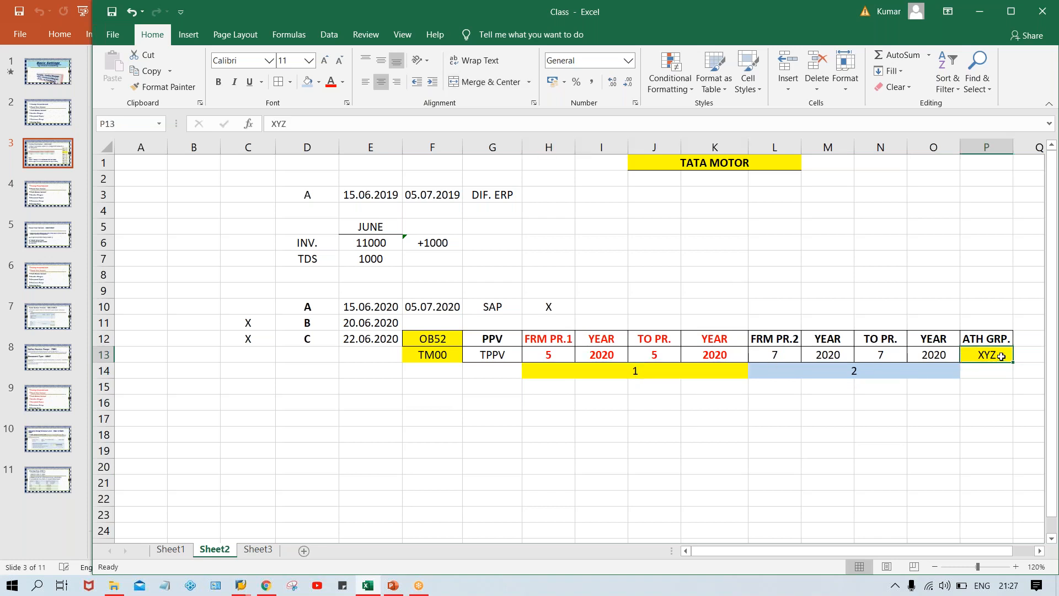
pyautogui.click(546, 359)
pyautogui.click(650, 359)
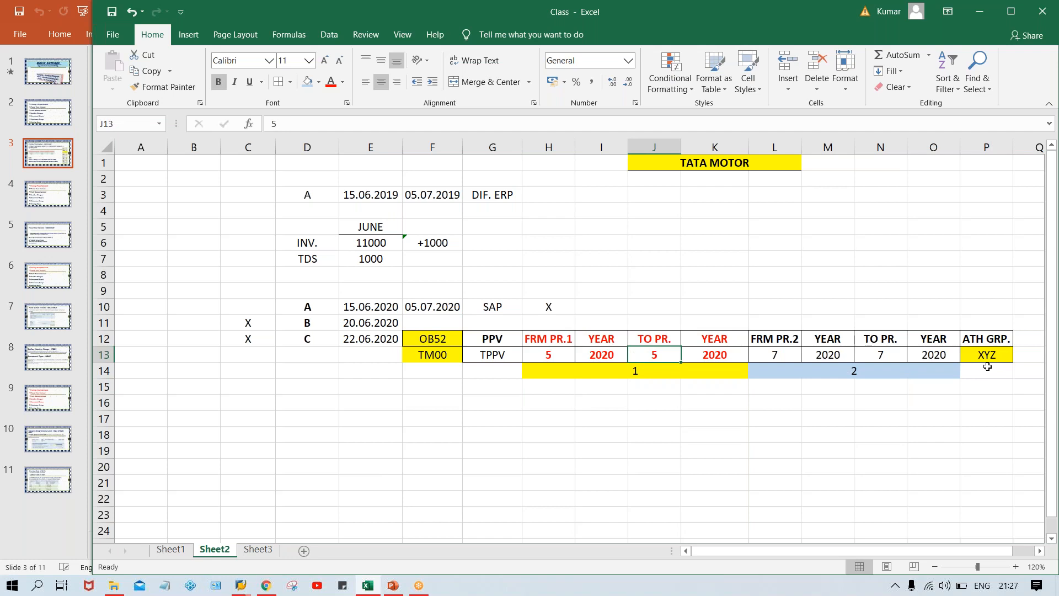
pyautogui.click(546, 357)
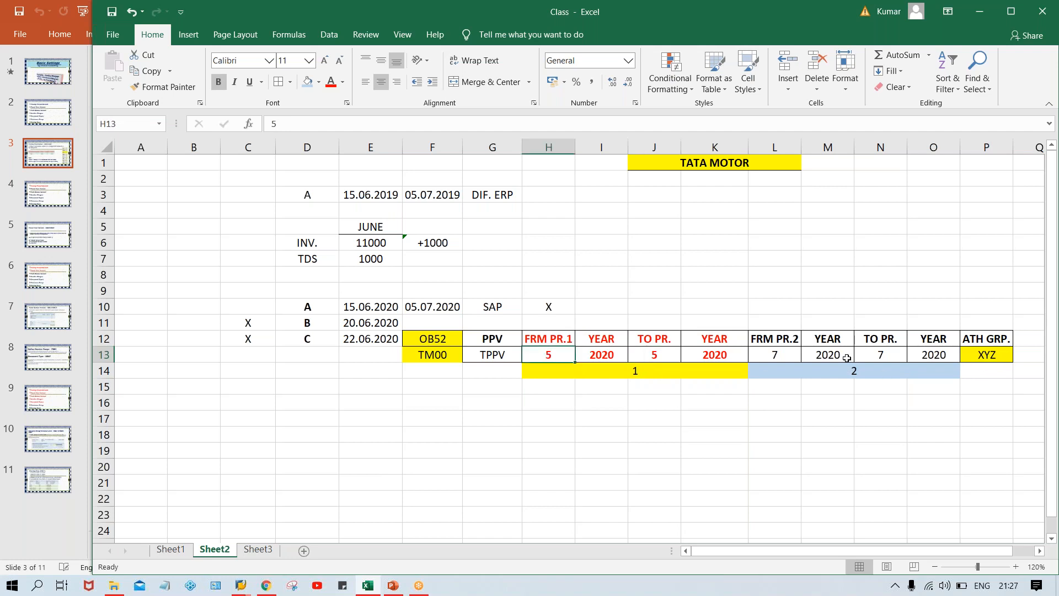
pyautogui.click(992, 355)
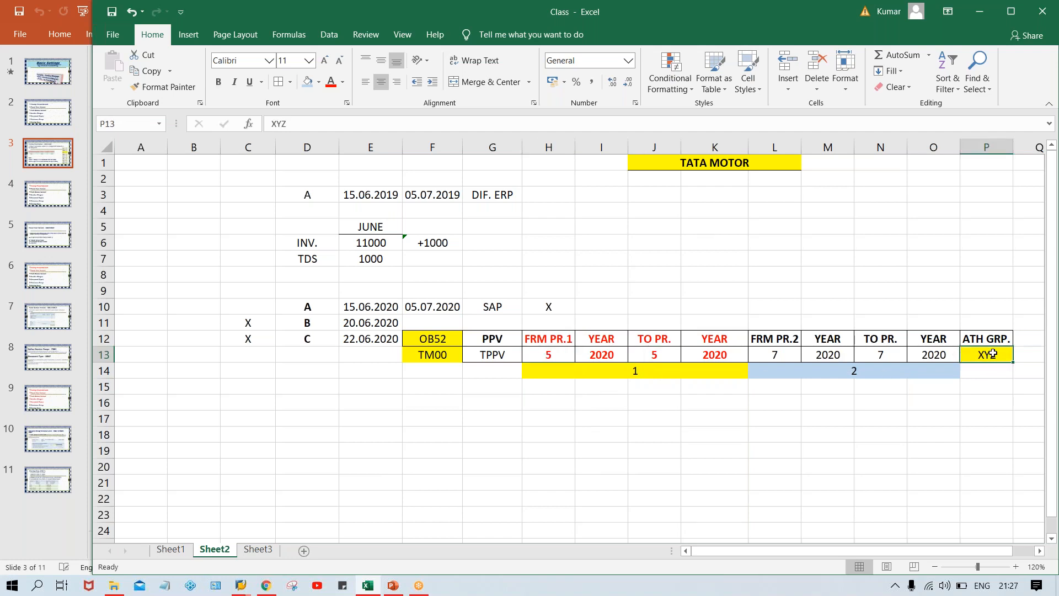
# Check the second interval's from period in L13 and to period in N13 against the authorization group in P13.
pyautogui.click(792, 350)
pyautogui.click(896, 353)
pyautogui.click(763, 352)
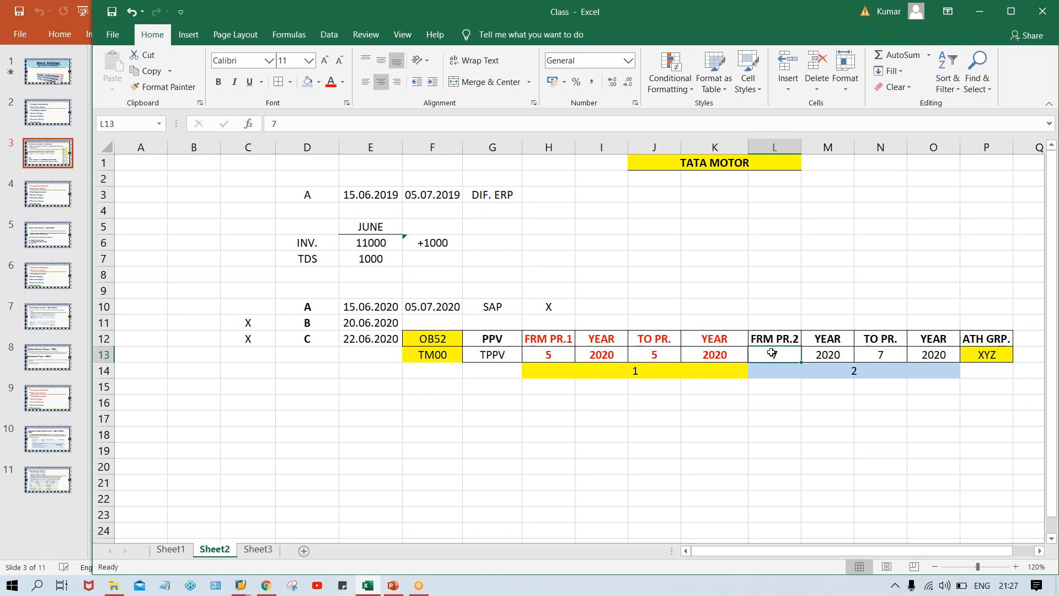
pyautogui.click(892, 359)
pyautogui.click(989, 354)
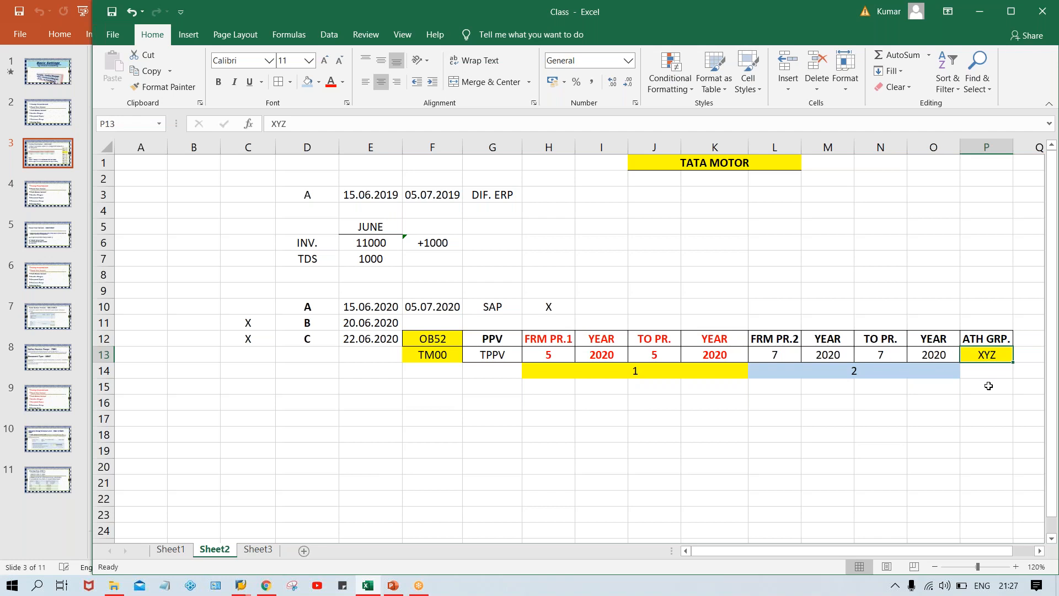
# Compare the first interval H13:K13 and the second interval L13:O13 with the authorization group in P13.
pyautogui.click(538, 355)
pyautogui.click(656, 353)
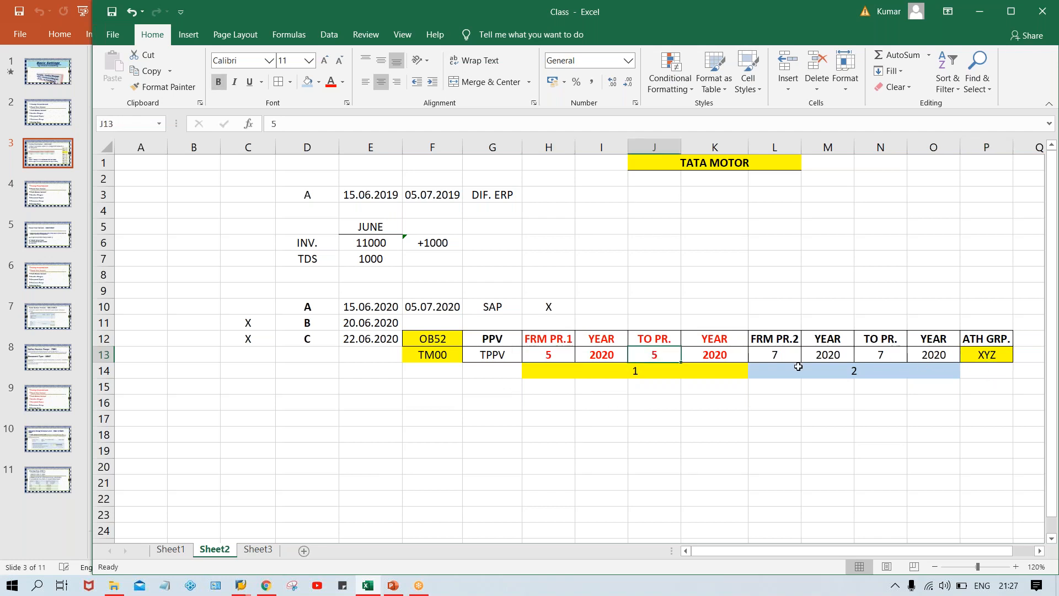
pyautogui.click(1002, 369)
pyautogui.click(976, 355)
pyautogui.moveTo(549, 355); pyautogui.dragTo(709, 356)
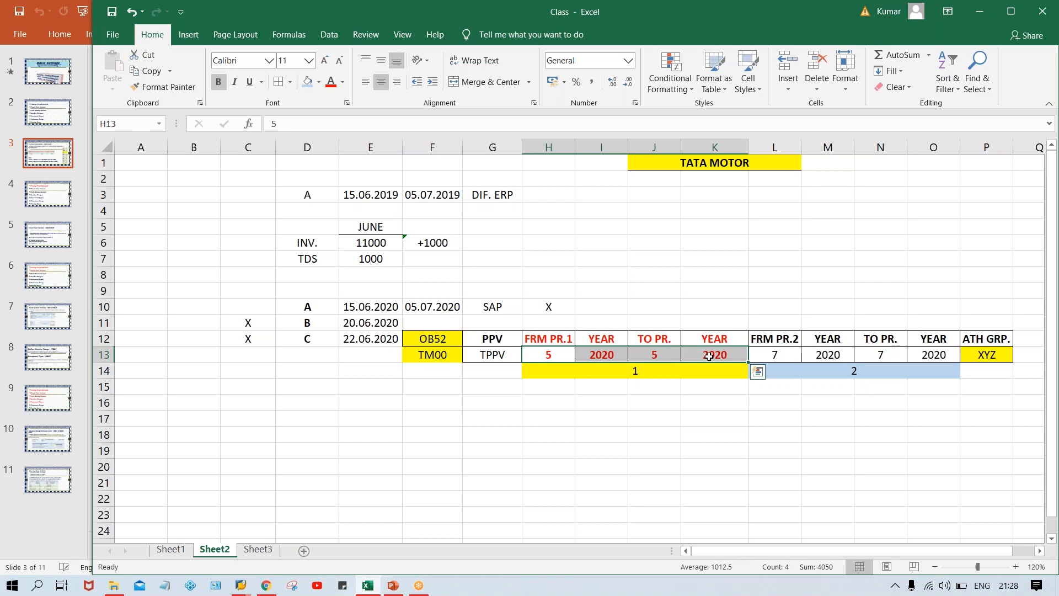
pyautogui.moveTo(775, 354); pyautogui.dragTo(920, 352)
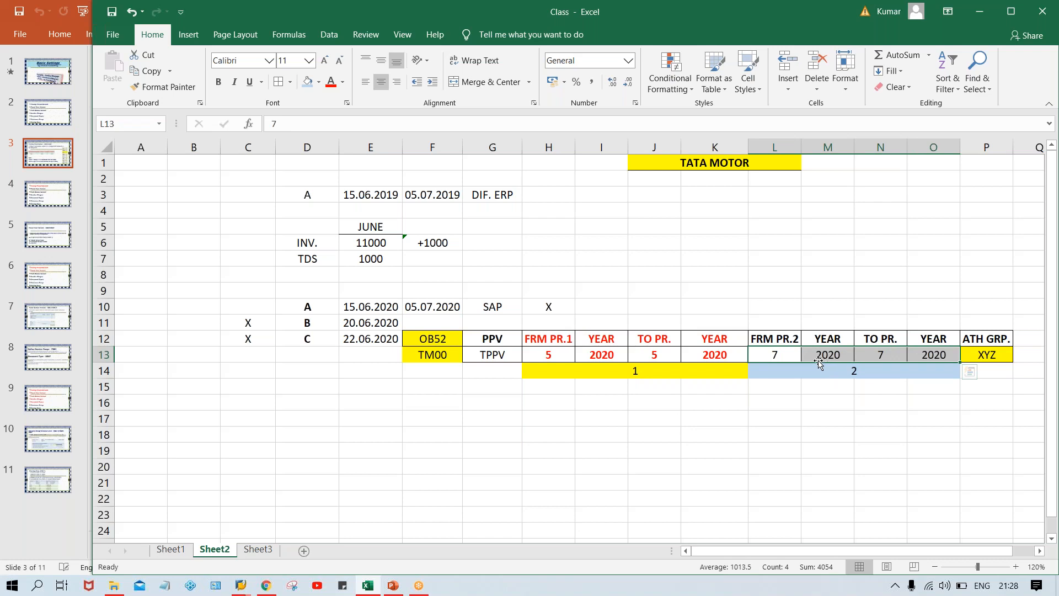
pyautogui.moveTo(556, 341); pyautogui.dragTo(711, 371)
pyautogui.click(976, 359)
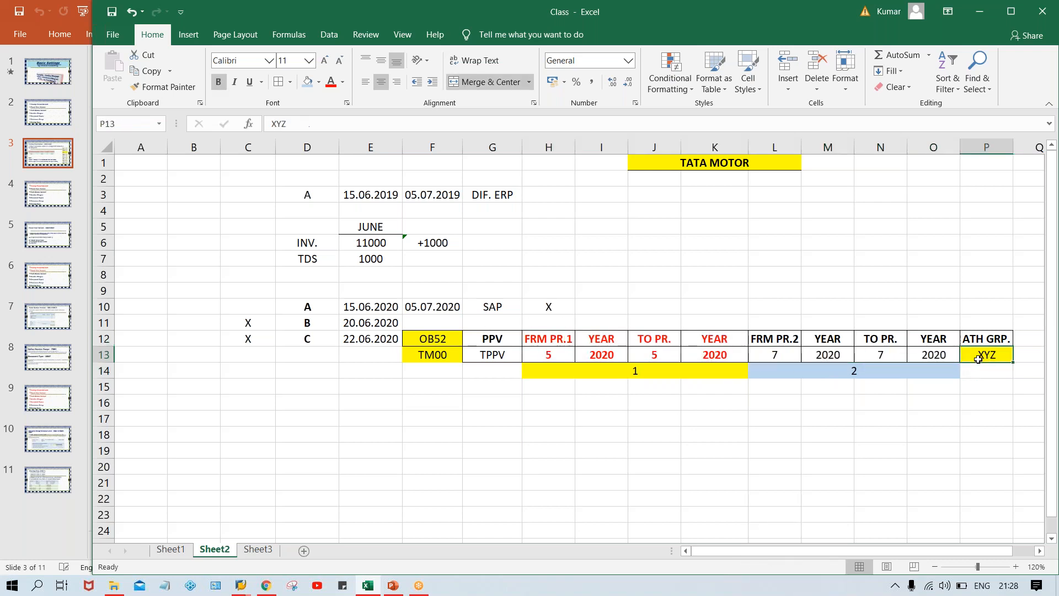